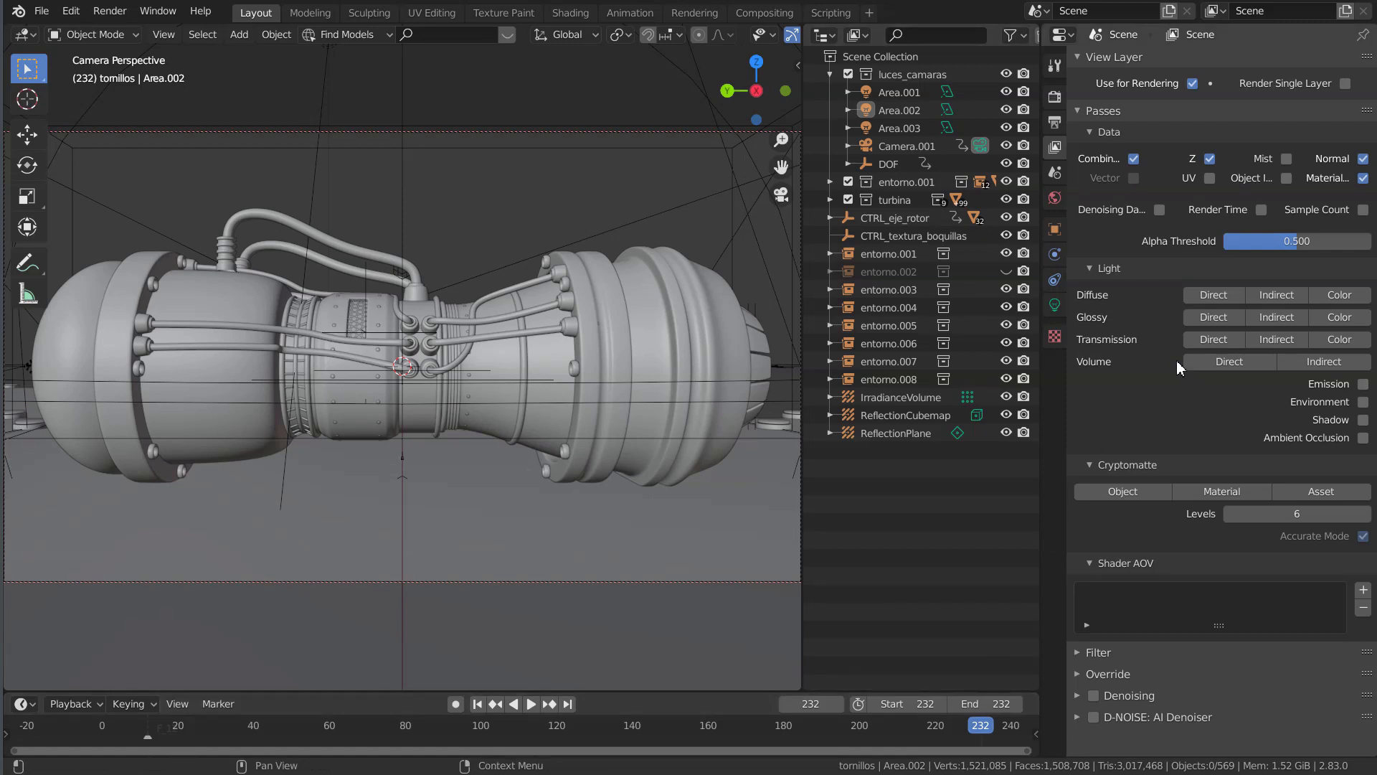
# Check the scene's render engine setting and return to the view layer passes.
pyautogui.click(1053, 99)
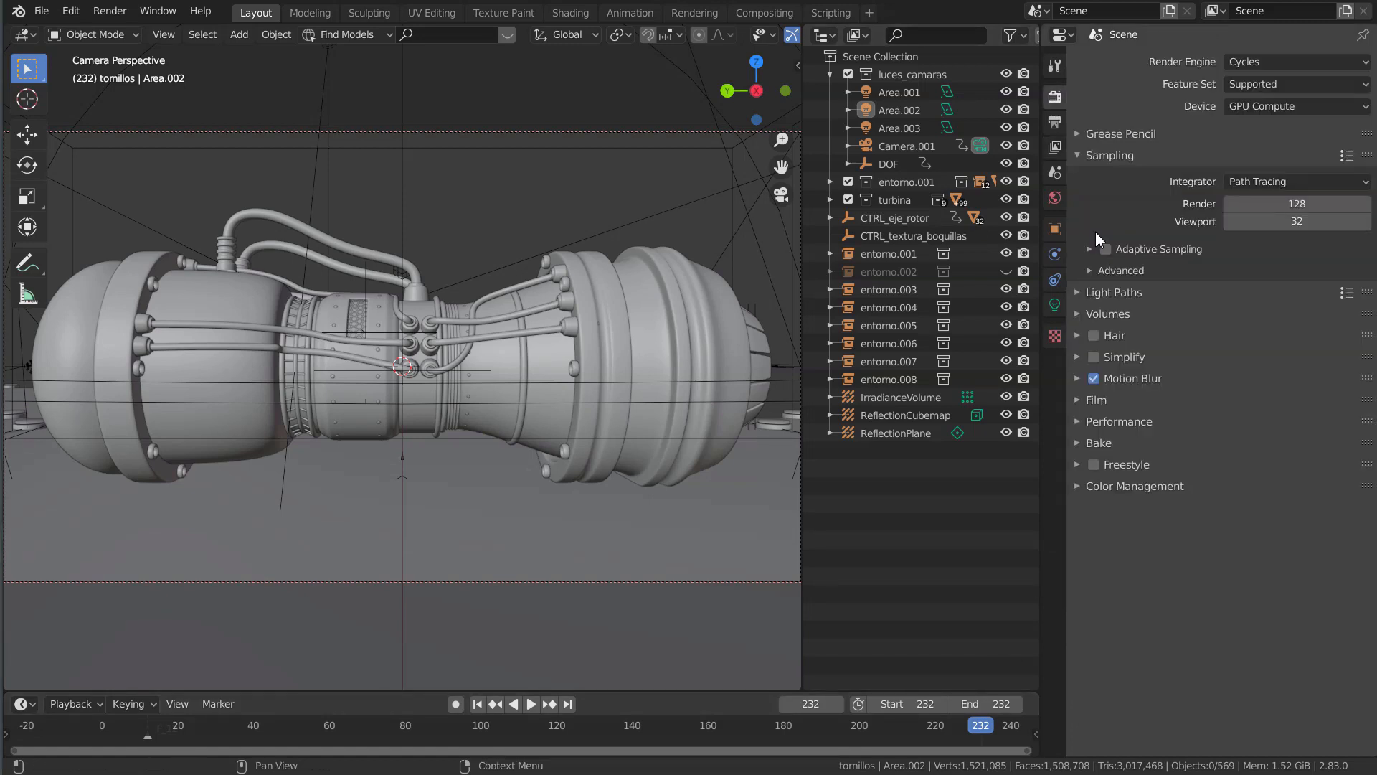
pyautogui.click(1244, 62)
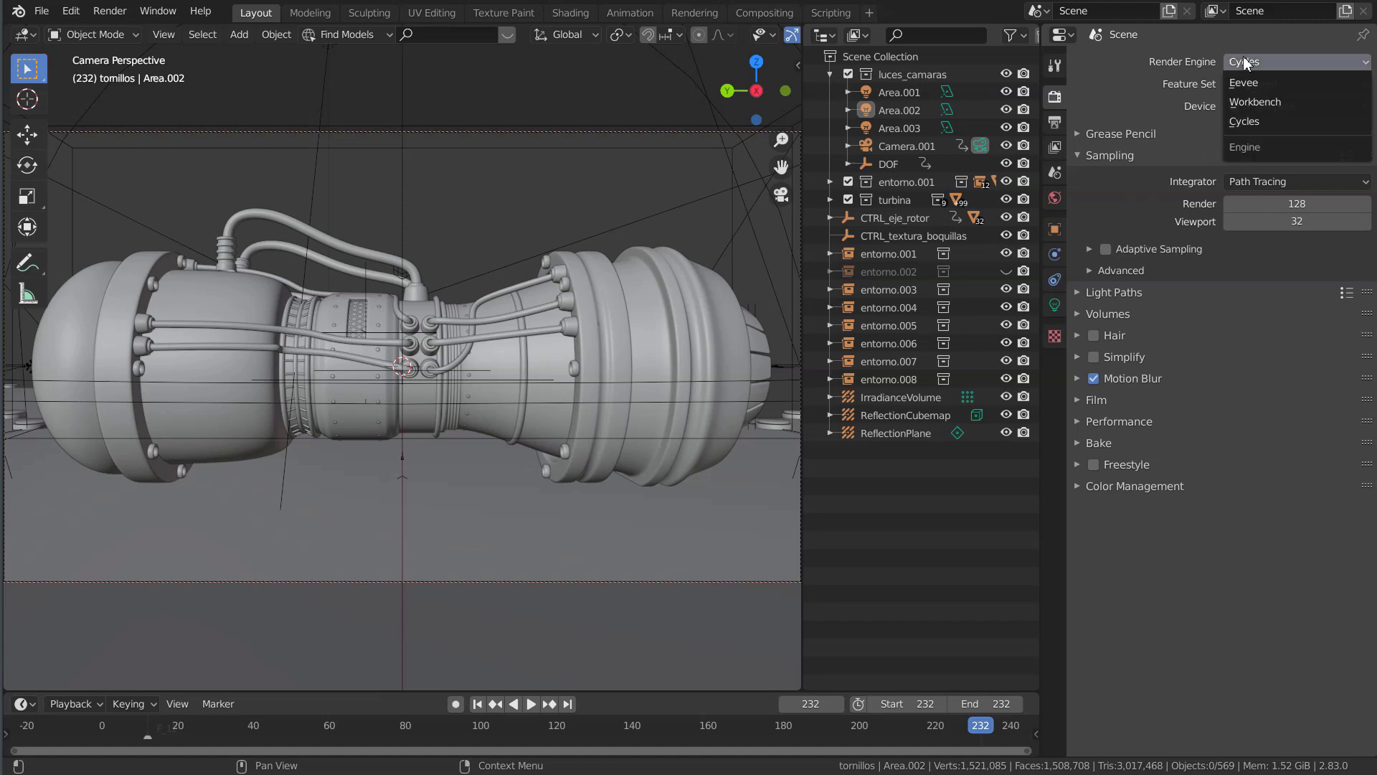
pyautogui.click(1244, 64)
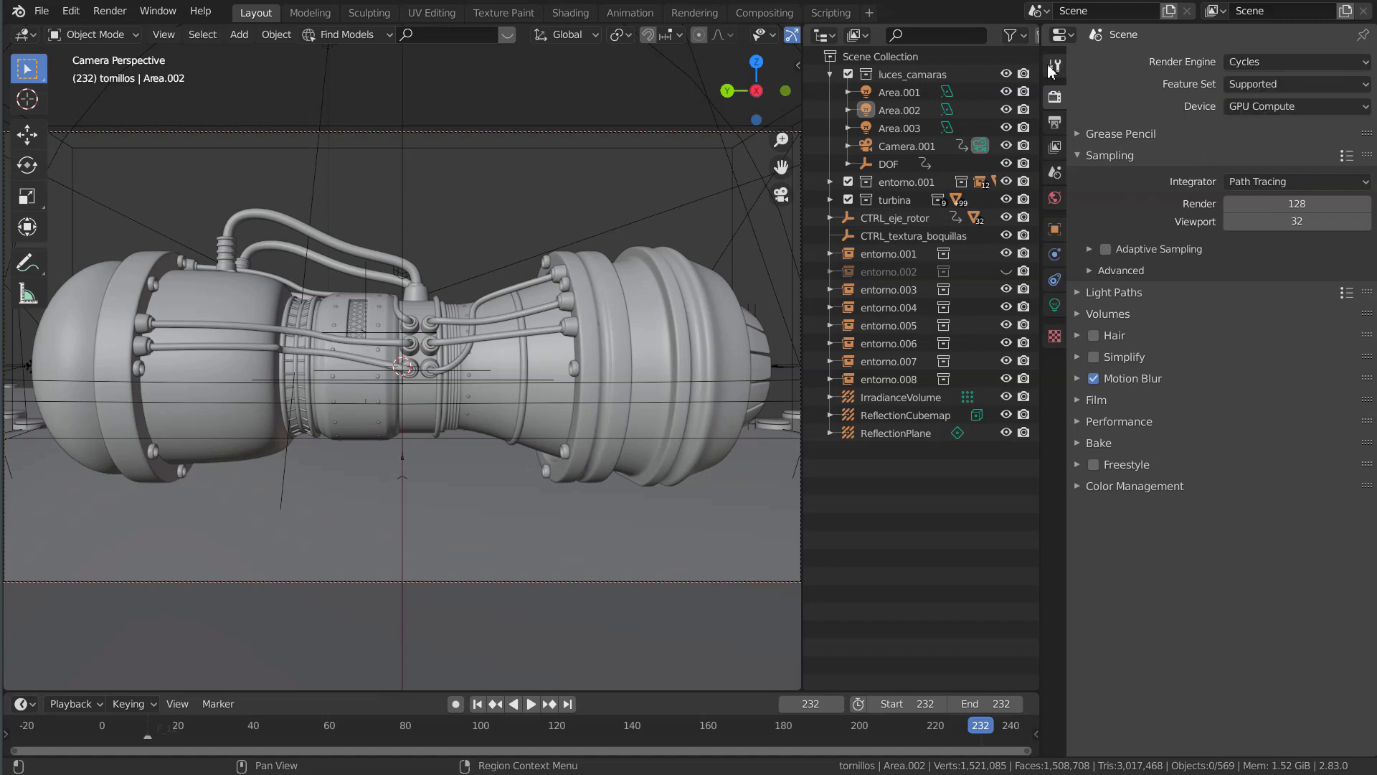
pyautogui.click(1056, 147)
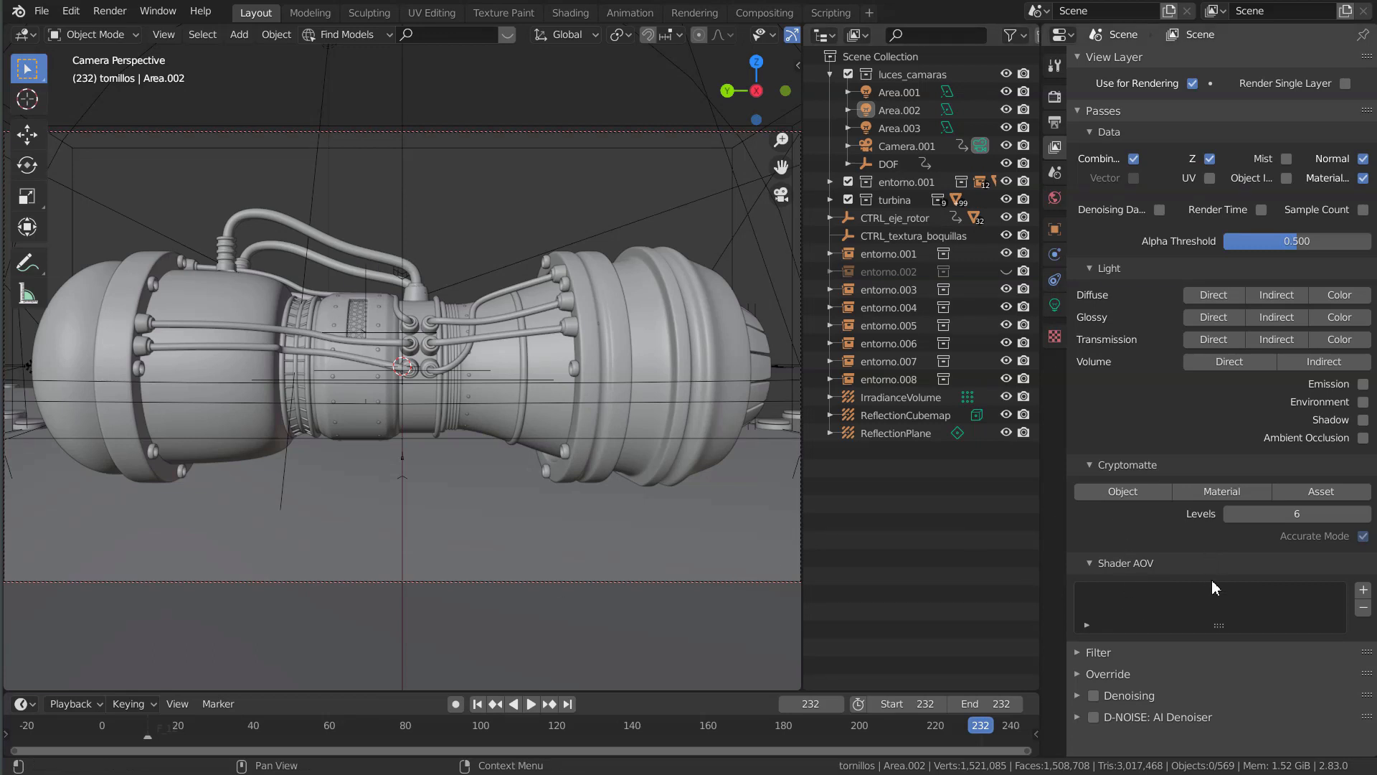
# Add three Shader AOV passes to the view layer.
pyautogui.click(1363, 590)
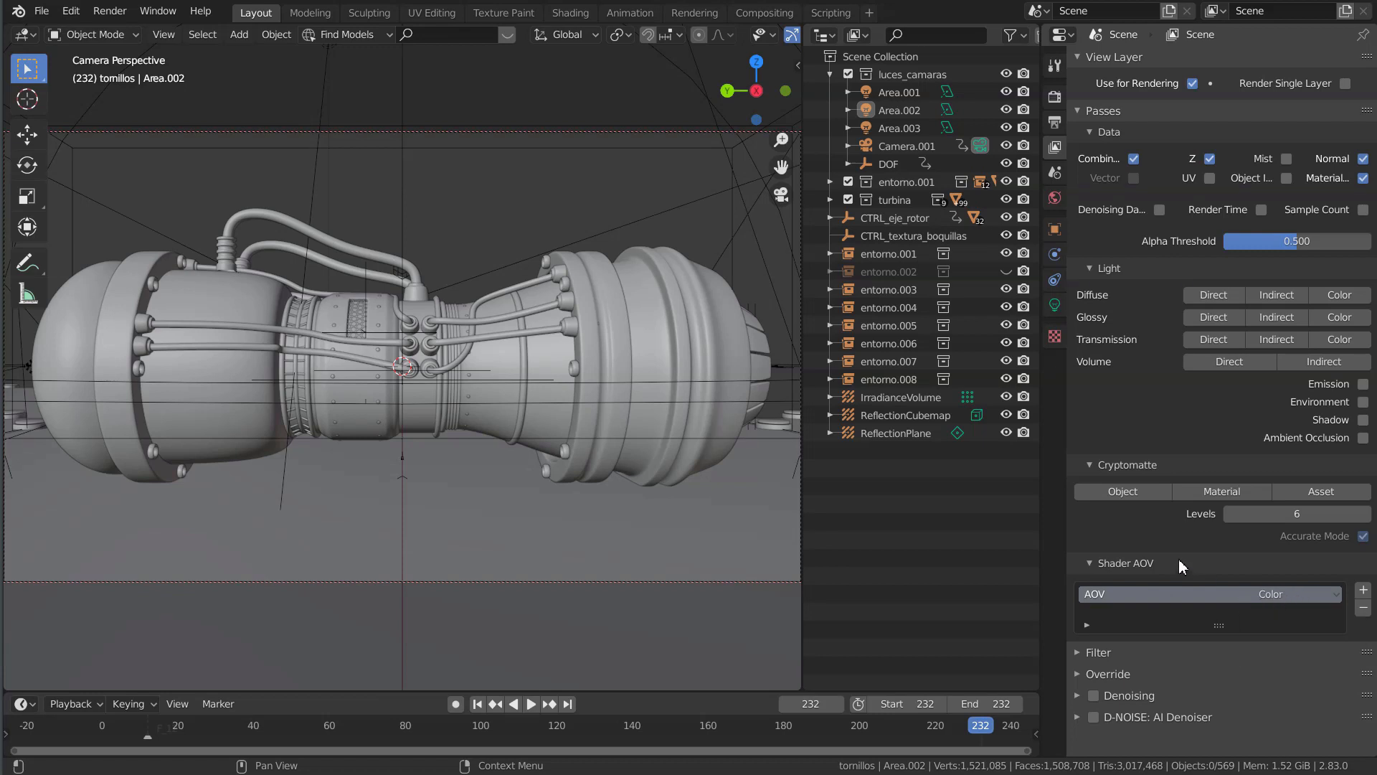
pyautogui.click(1363, 590)
pyautogui.click(1363, 590)
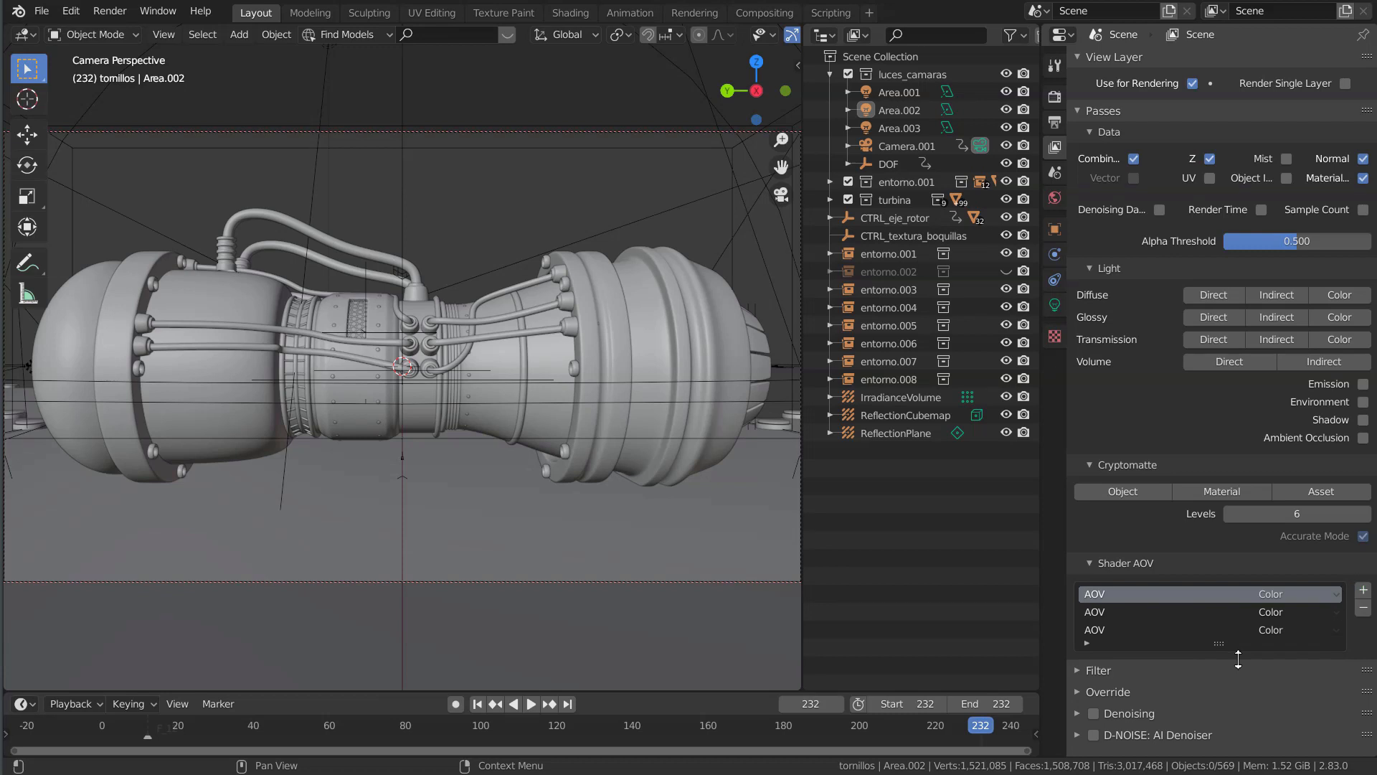
# Rename the first Shader AOV pass as tobera.
pyautogui.doubleClick(1107, 593)
pyautogui.press('BackSpace')
pyautogui.press('BackSpace')
pyautogui.press('BackSpace')
pyautogui.write('tobera')
pyautogui.press('Return')
# Rename the second Shader AOV pass as tubos and the third as suelo.
pyautogui.doubleClick(1111, 613)
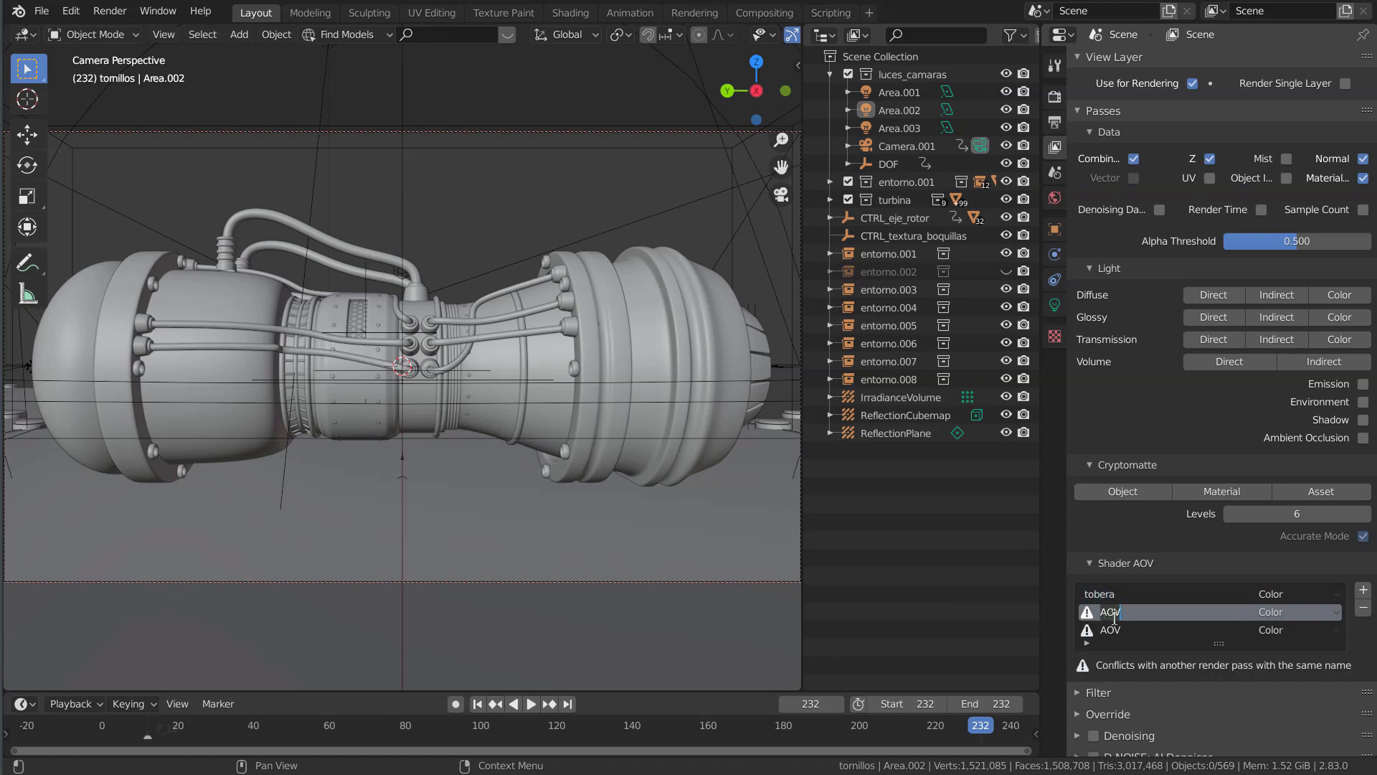
pyautogui.press('BackSpace')
pyautogui.write('tubos')
pyautogui.press('Return')
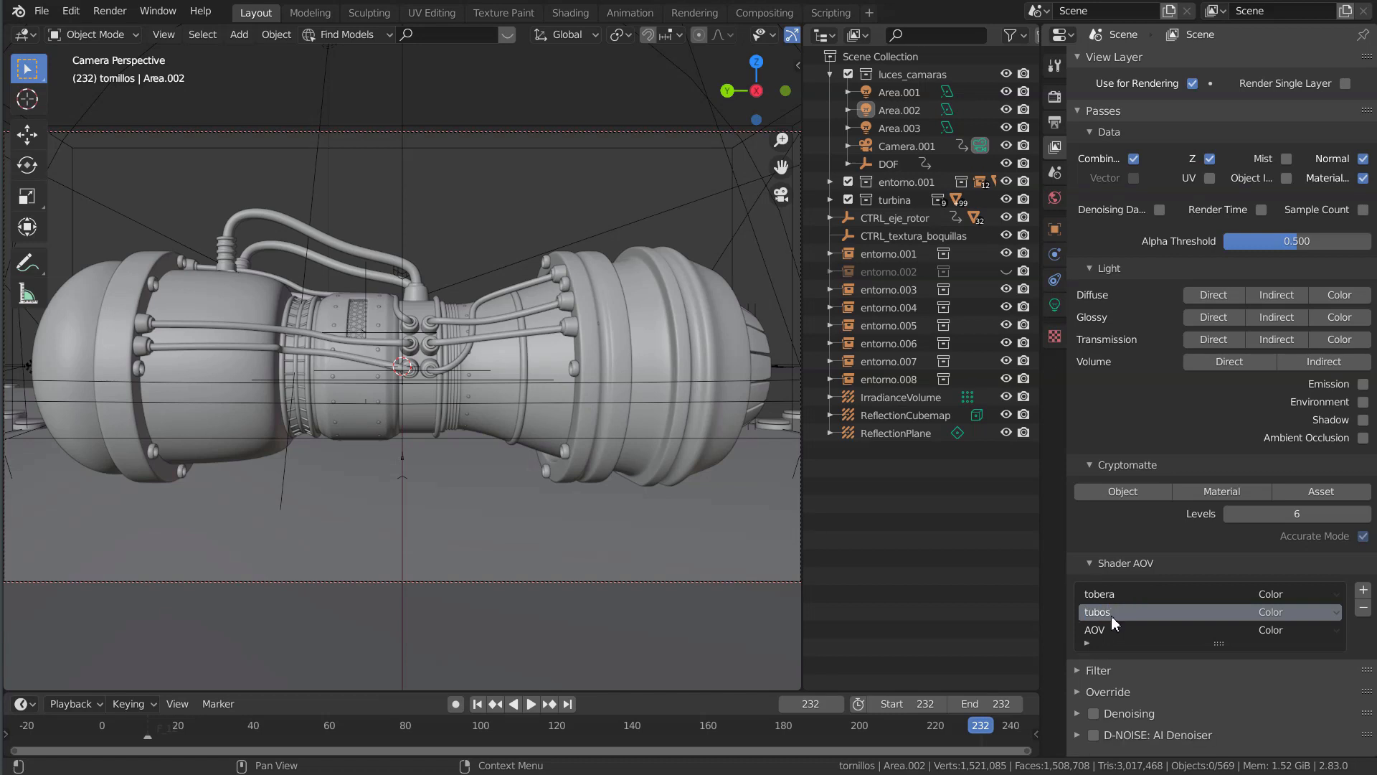
pyautogui.doubleClick(1111, 629)
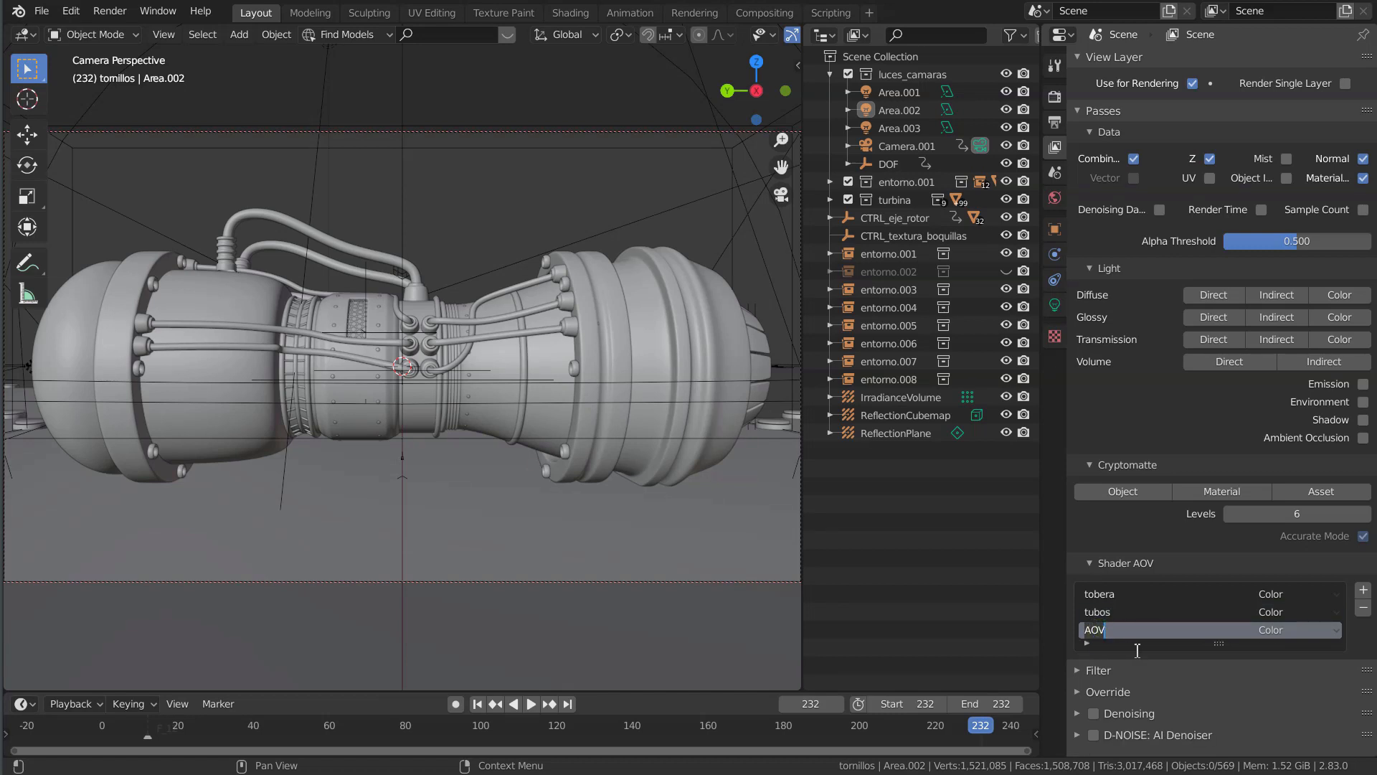
pyautogui.write('suelo')
pyautogui.click(1117, 612)
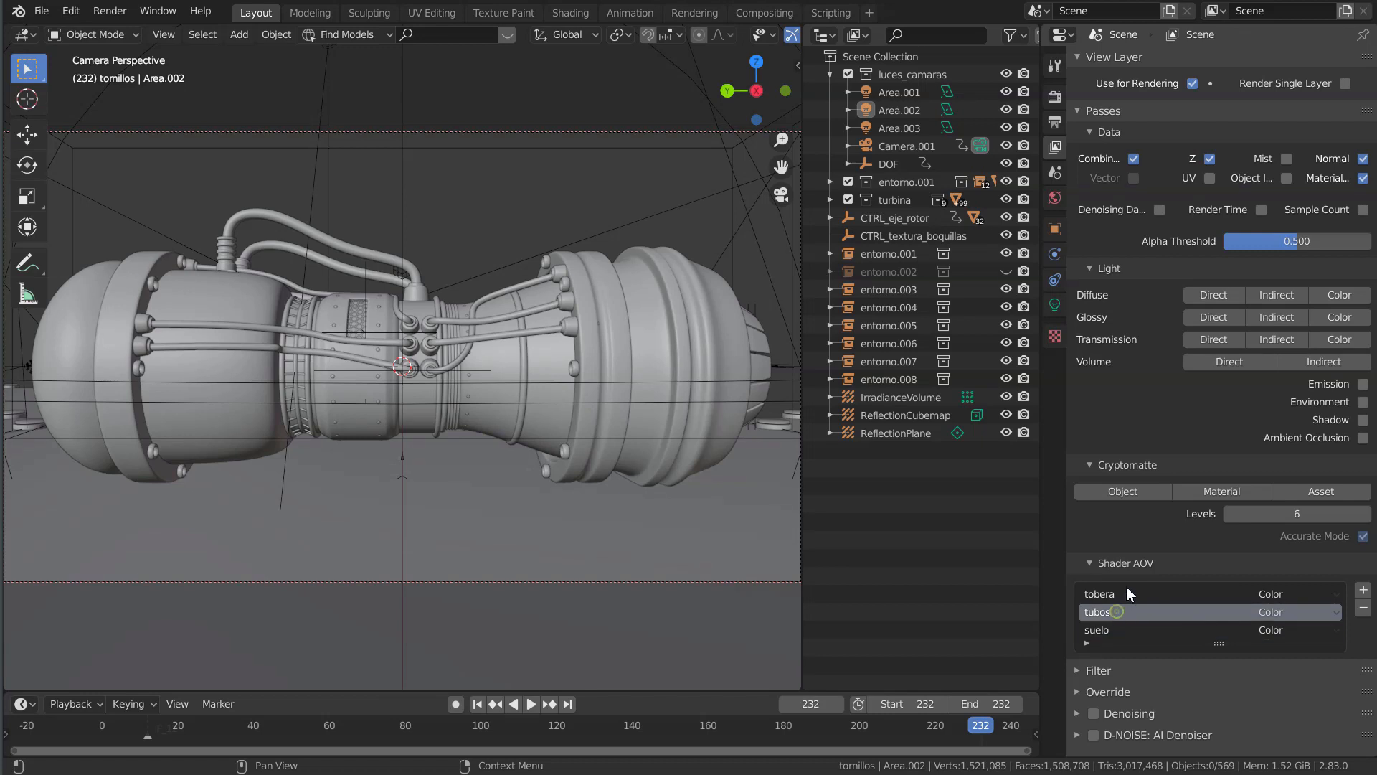
pyautogui.click(1126, 588)
pyautogui.click(1128, 614)
pyautogui.click(1130, 633)
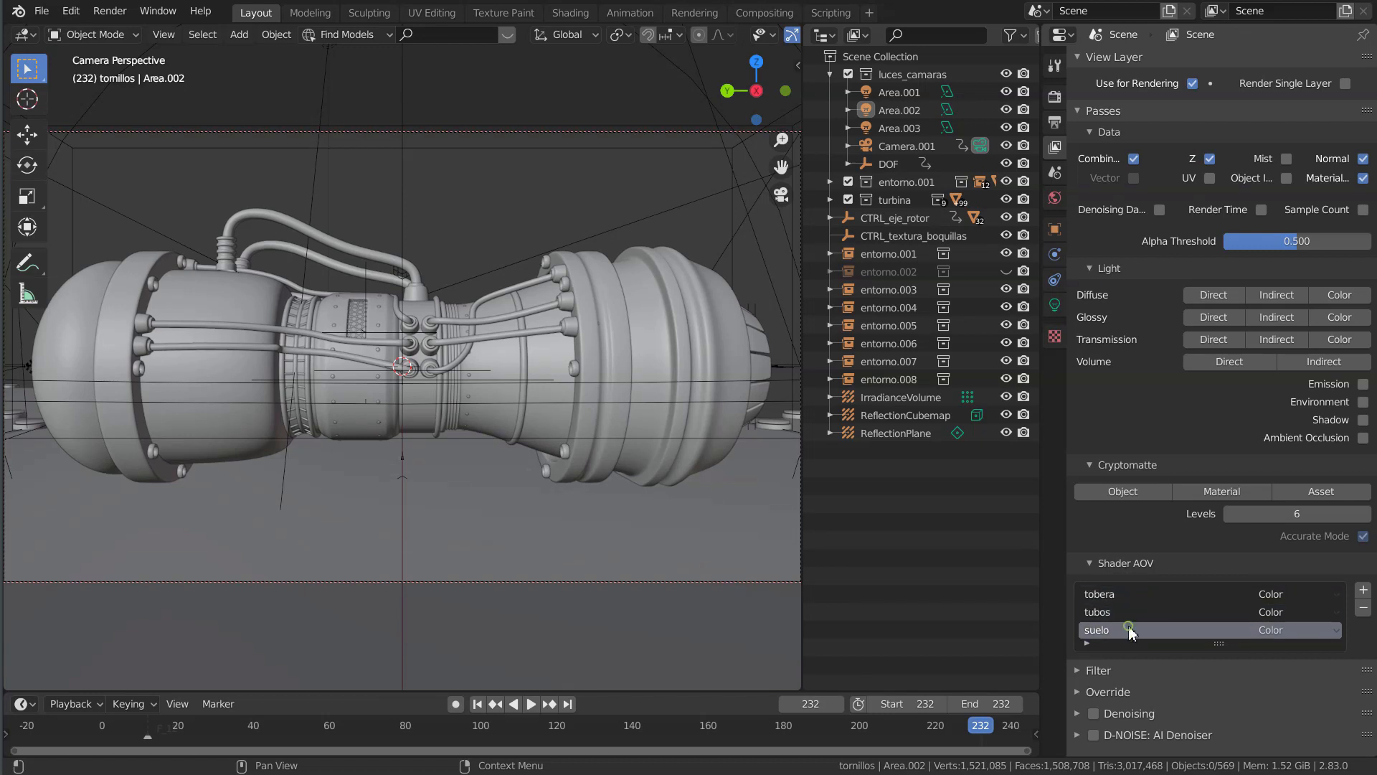
pyautogui.click(1124, 611)
pyautogui.click(1124, 594)
pyautogui.click(1123, 632)
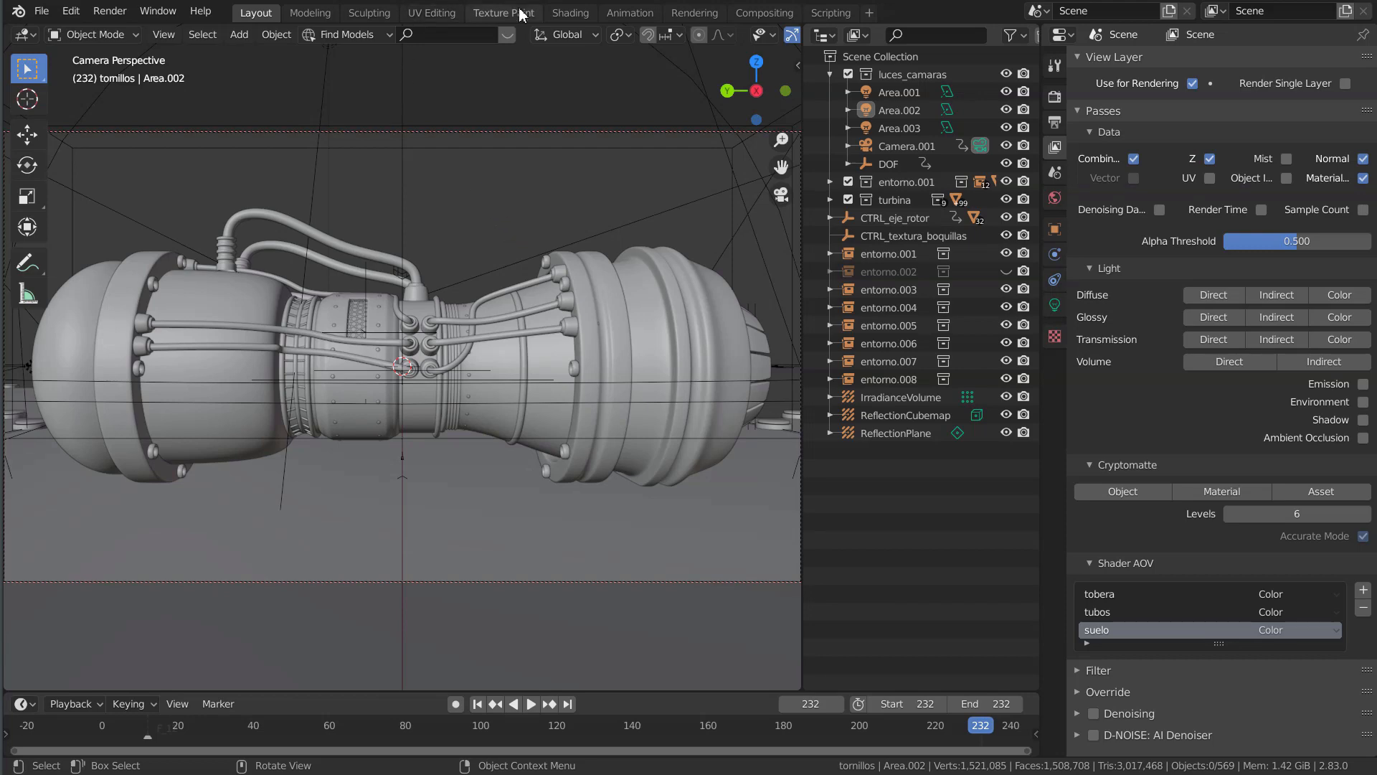
# Switch to the Shading workspace and select the floor plane to show the Suelo material's node tree.
pyautogui.click(577, 16)
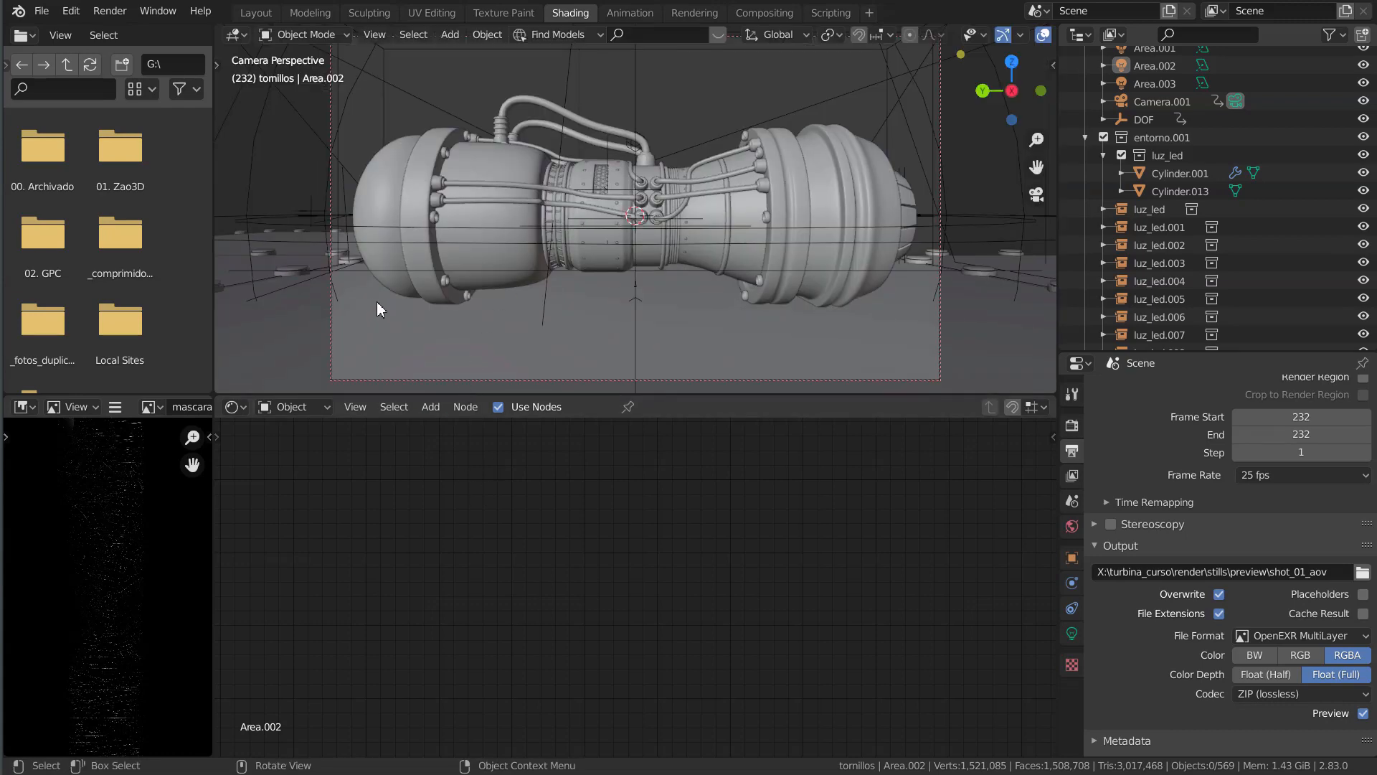
pyautogui.click(527, 337)
pyautogui.scroll(-2, 663, 559)
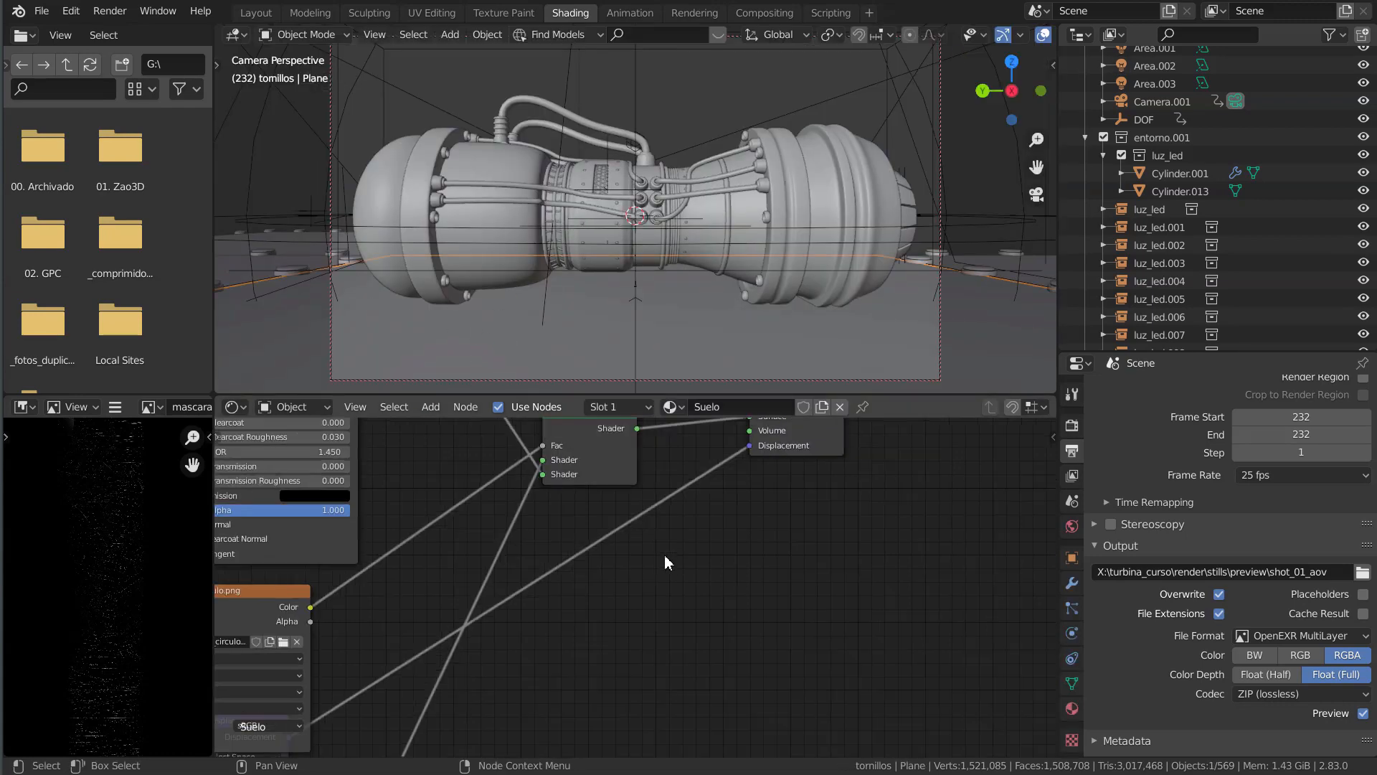
pyautogui.scroll(-3, 663, 559)
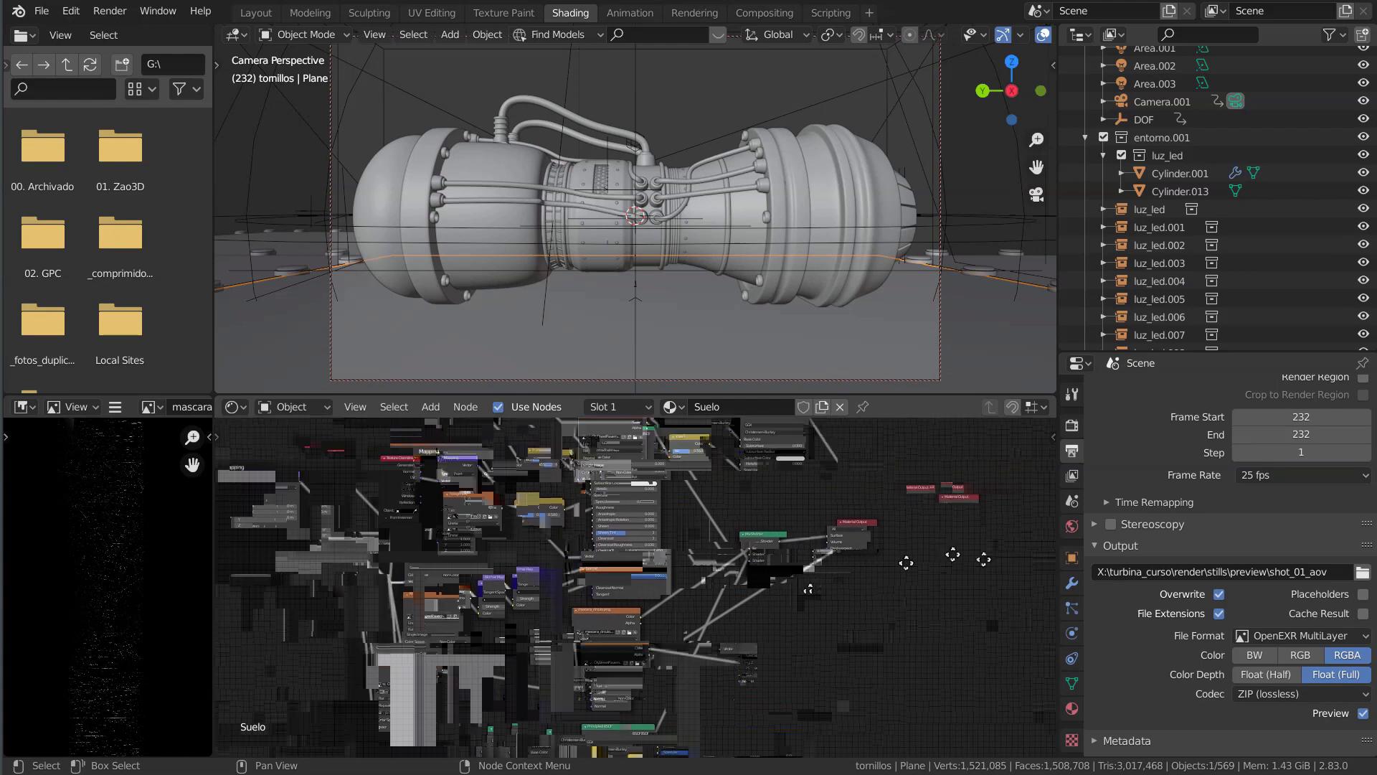
pyautogui.moveTo(687, 543); pyautogui.dragTo(644, 496, button='middle')
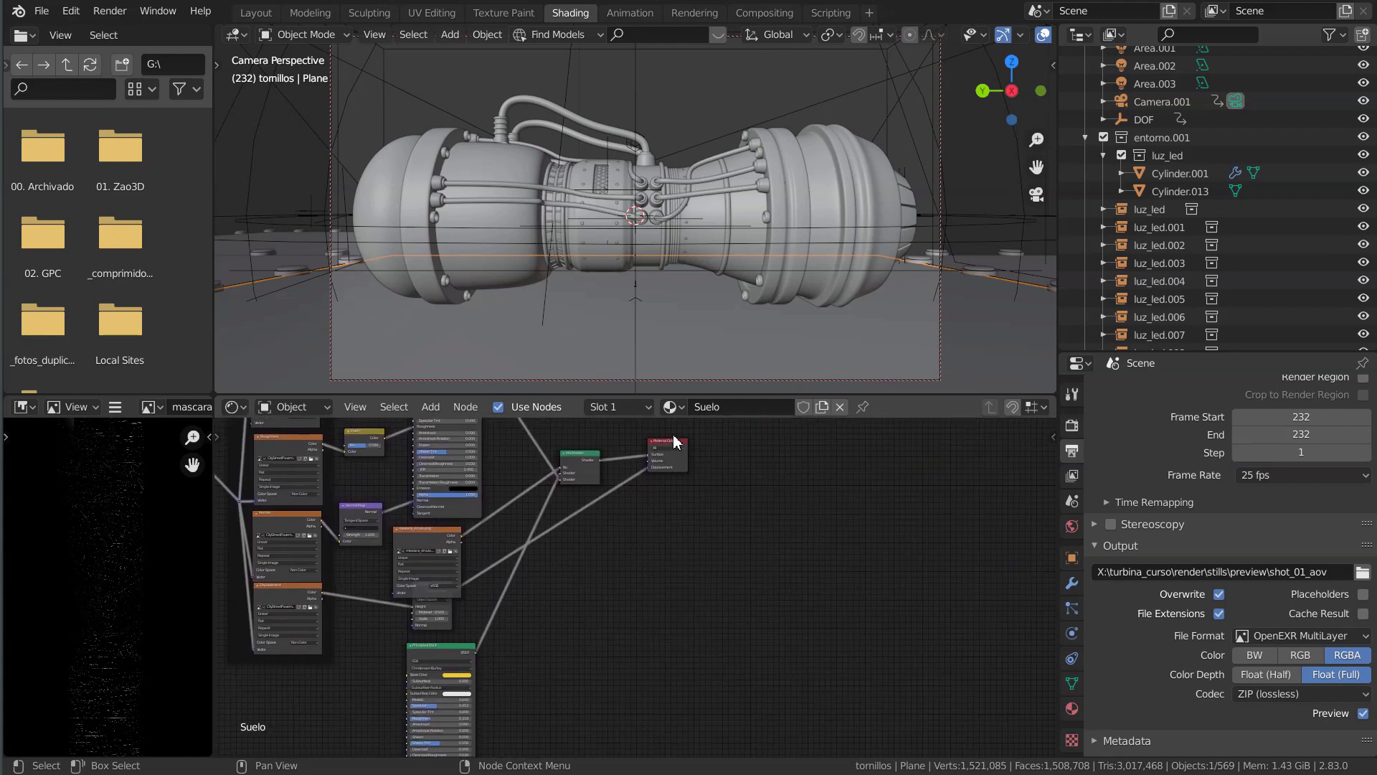
# Move the Material Output node slightly down in the Suelo material's node tree.
pyautogui.moveTo(673, 441); pyautogui.dragTo(678, 477)
pyautogui.scroll(5, 685, 470)
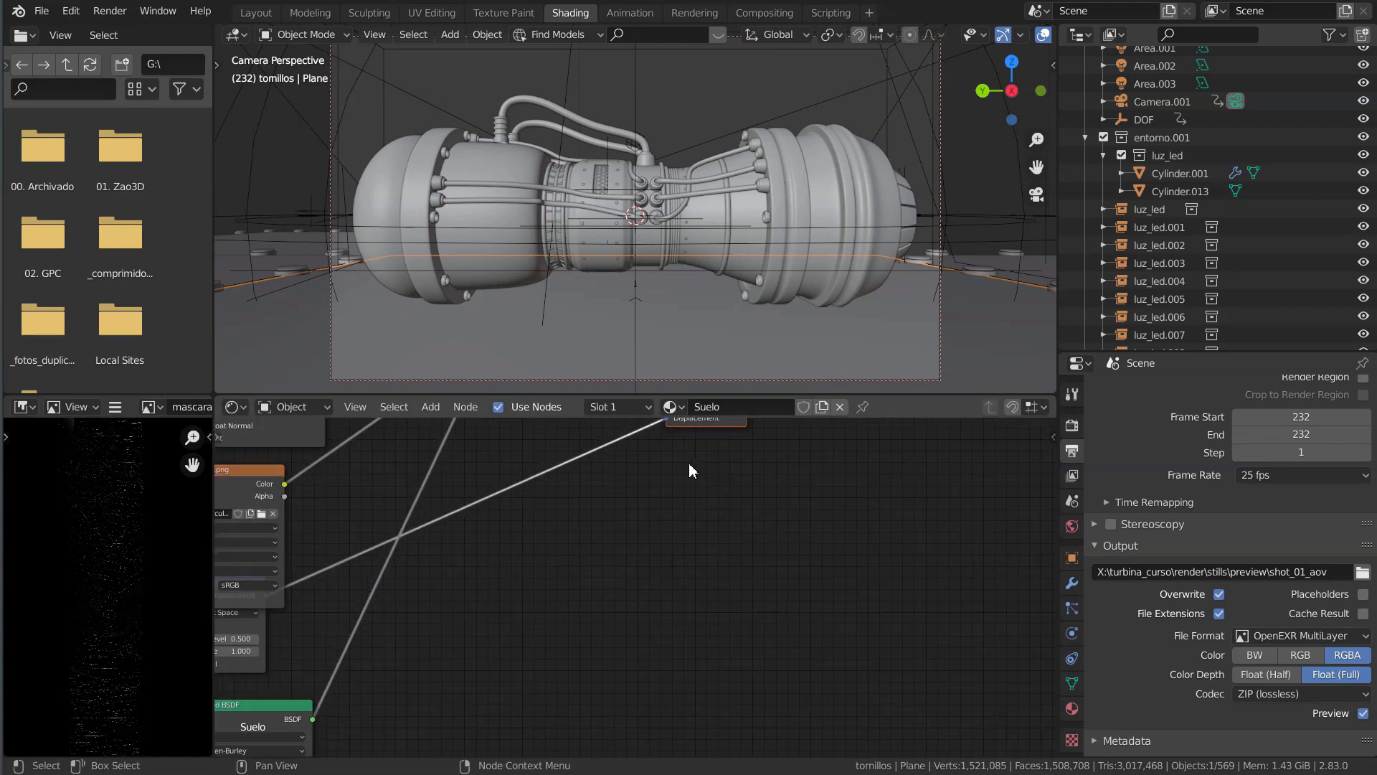
pyautogui.scroll(5, 647, 540)
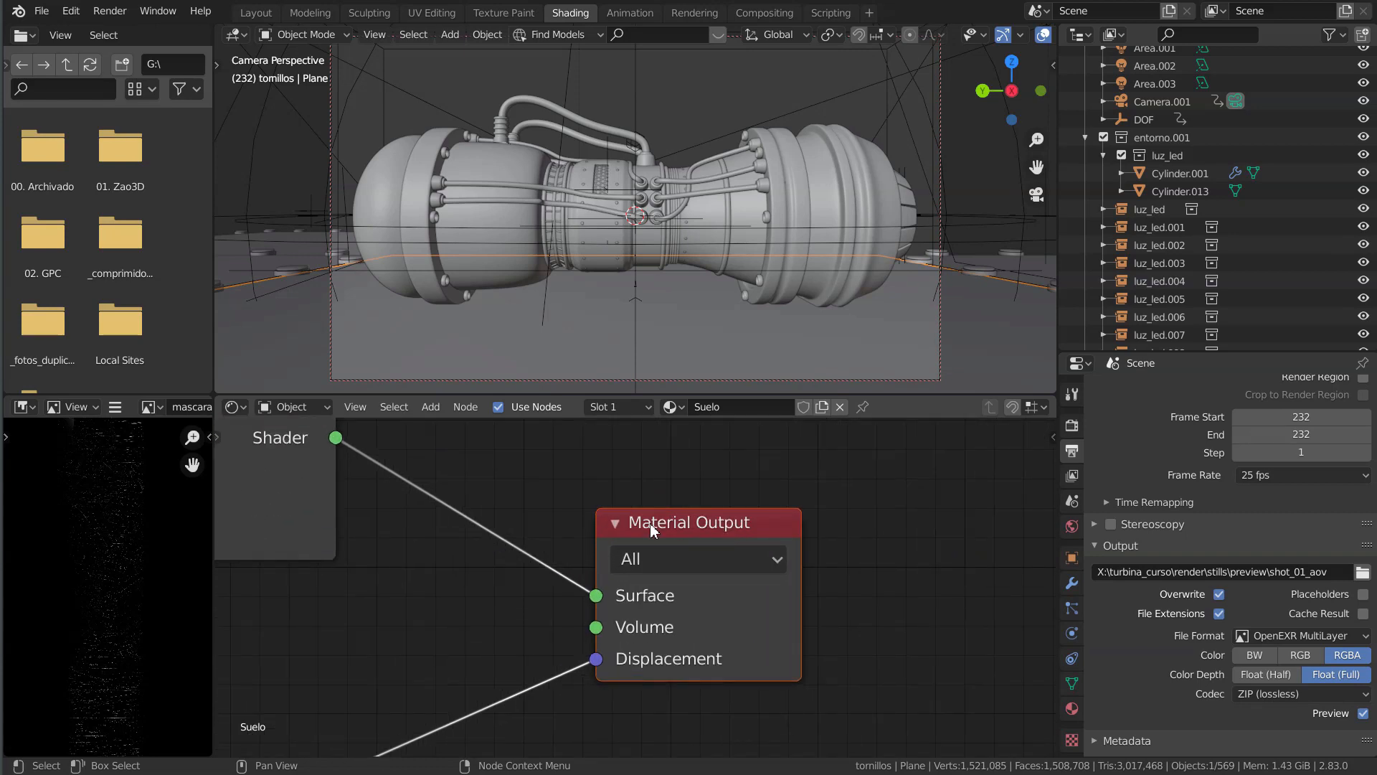
pyautogui.scroll(-5, 733, 527)
pyautogui.moveTo(778, 538); pyautogui.dragTo(744, 498, button='middle')
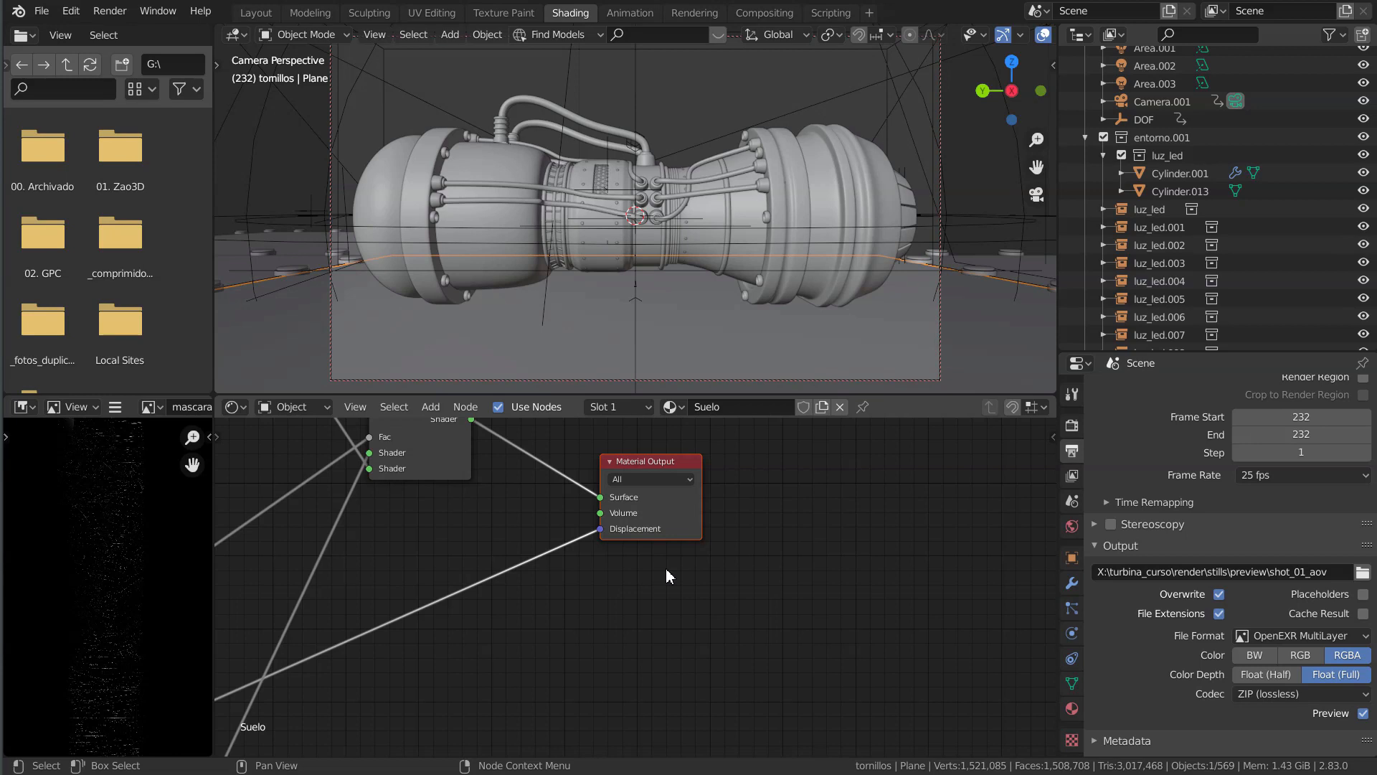
# Add an AOV Output node below the Material Output node in the Suelo material.
pyautogui.click(625, 615)
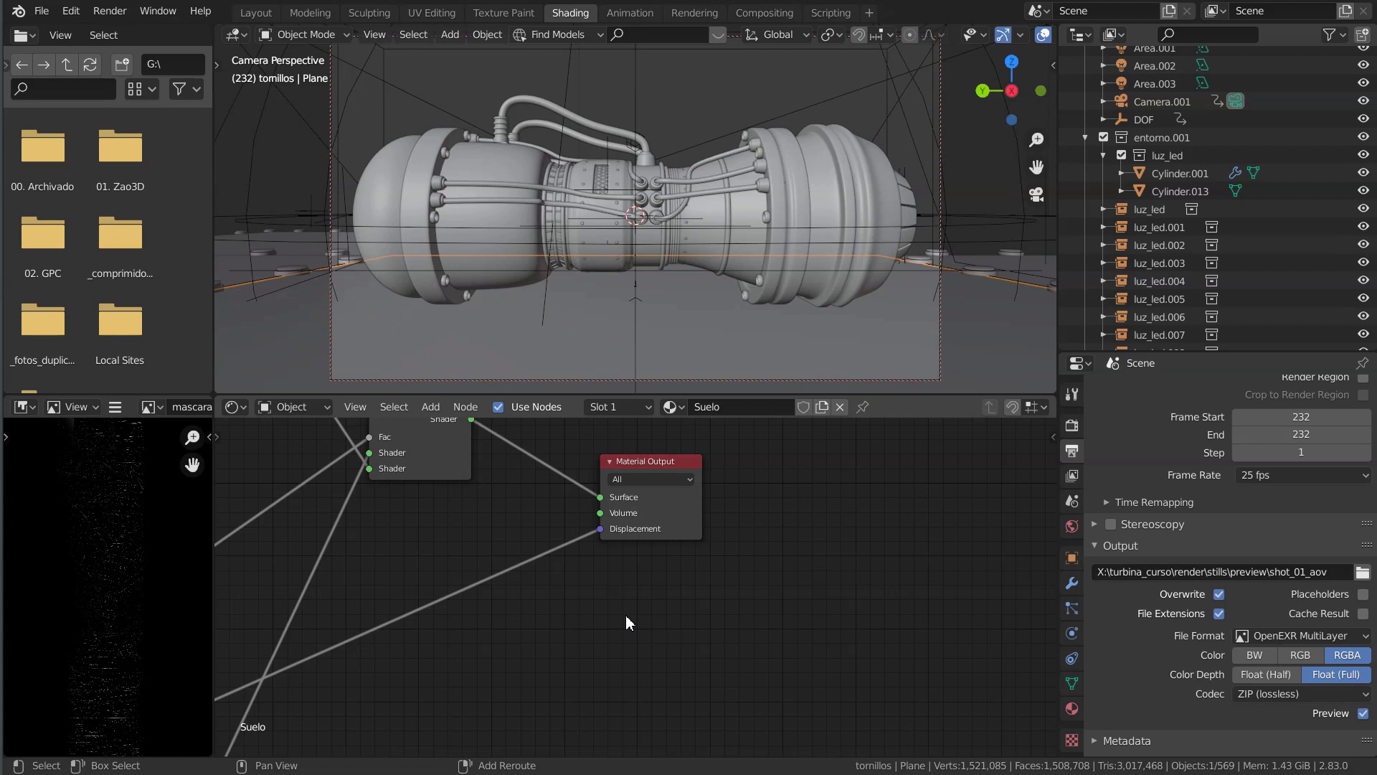
pyautogui.hotkey('shift', 'a')
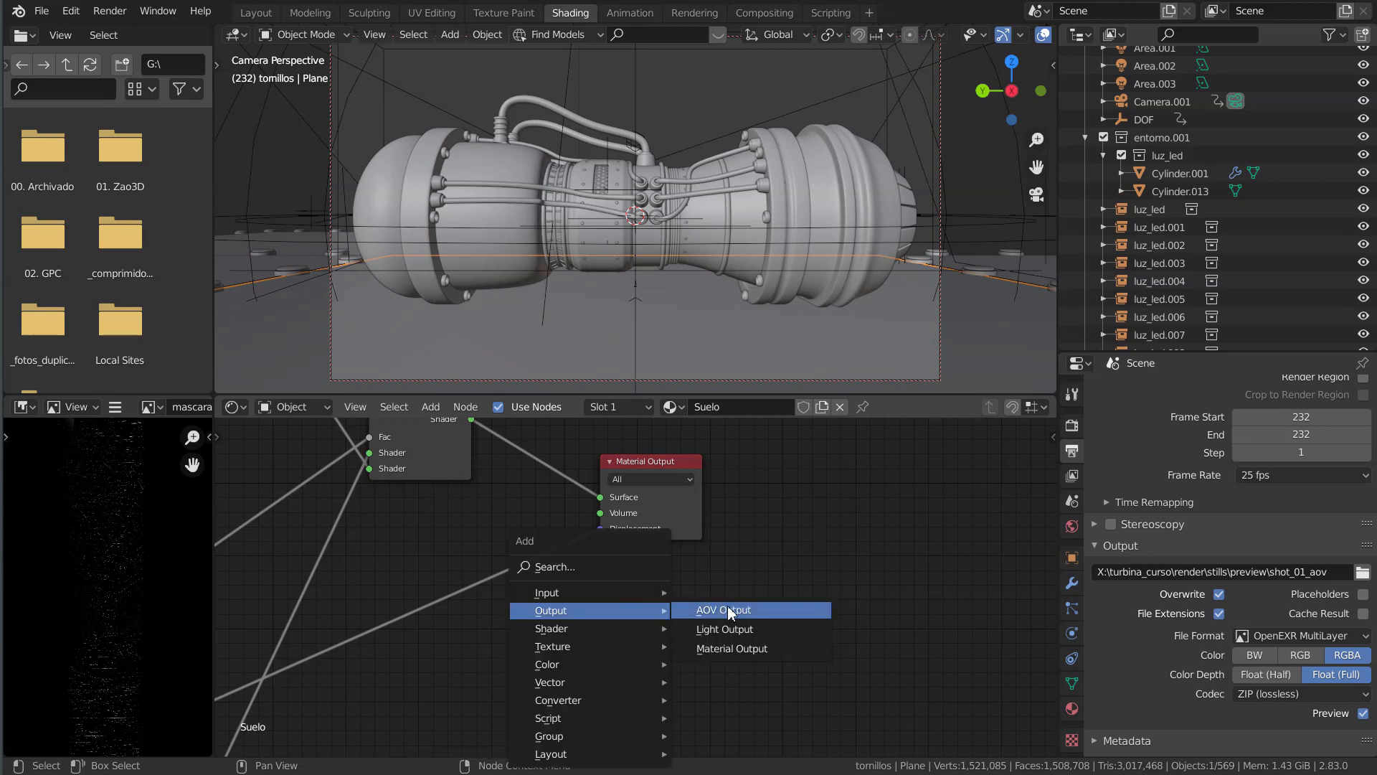
pyautogui.click(768, 609)
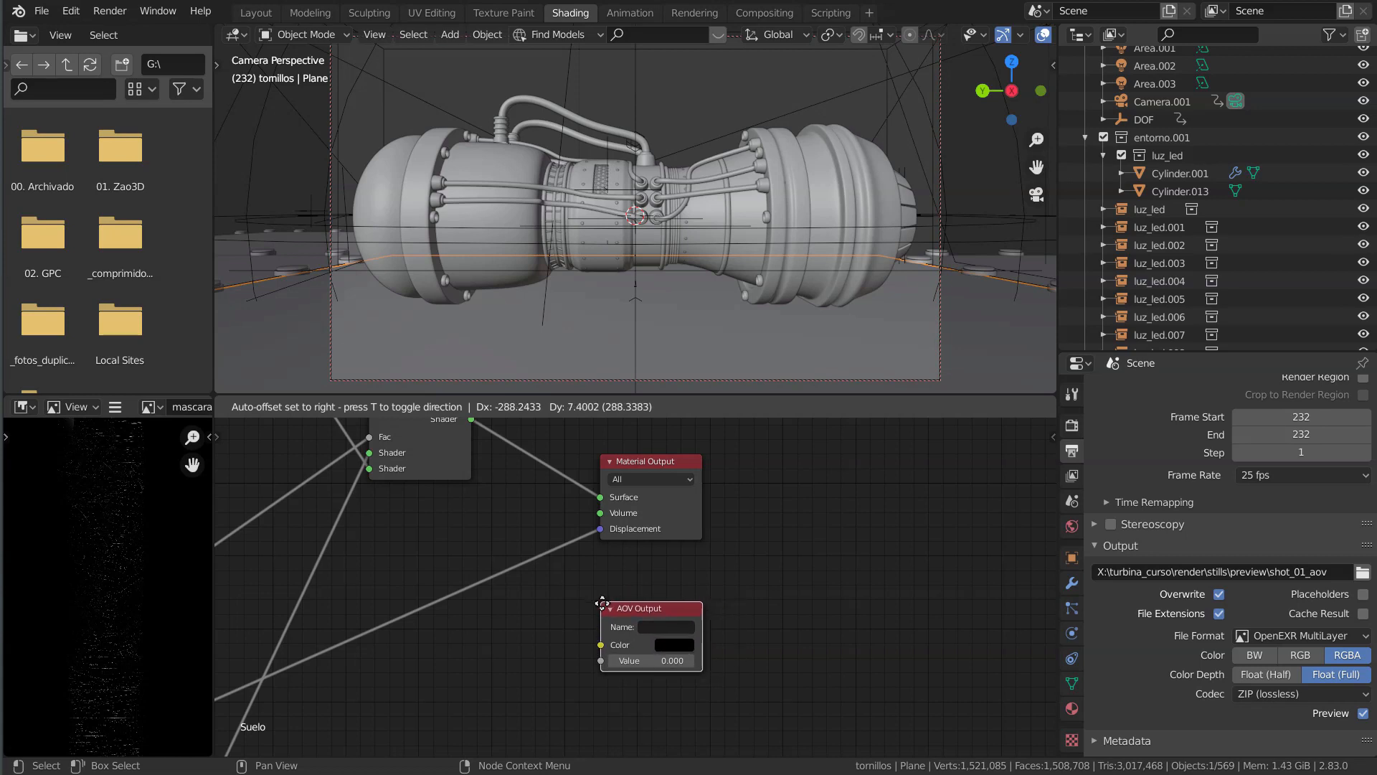
pyautogui.click(597, 598)
# Name the AOV Output node suelo, matching the view layer's Shader AOV pass, and nudge the node slightly up.
pyautogui.scroll(2, 601, 681)
pyautogui.moveTo(506, 624); pyautogui.dragTo(496, 566, button='middle')
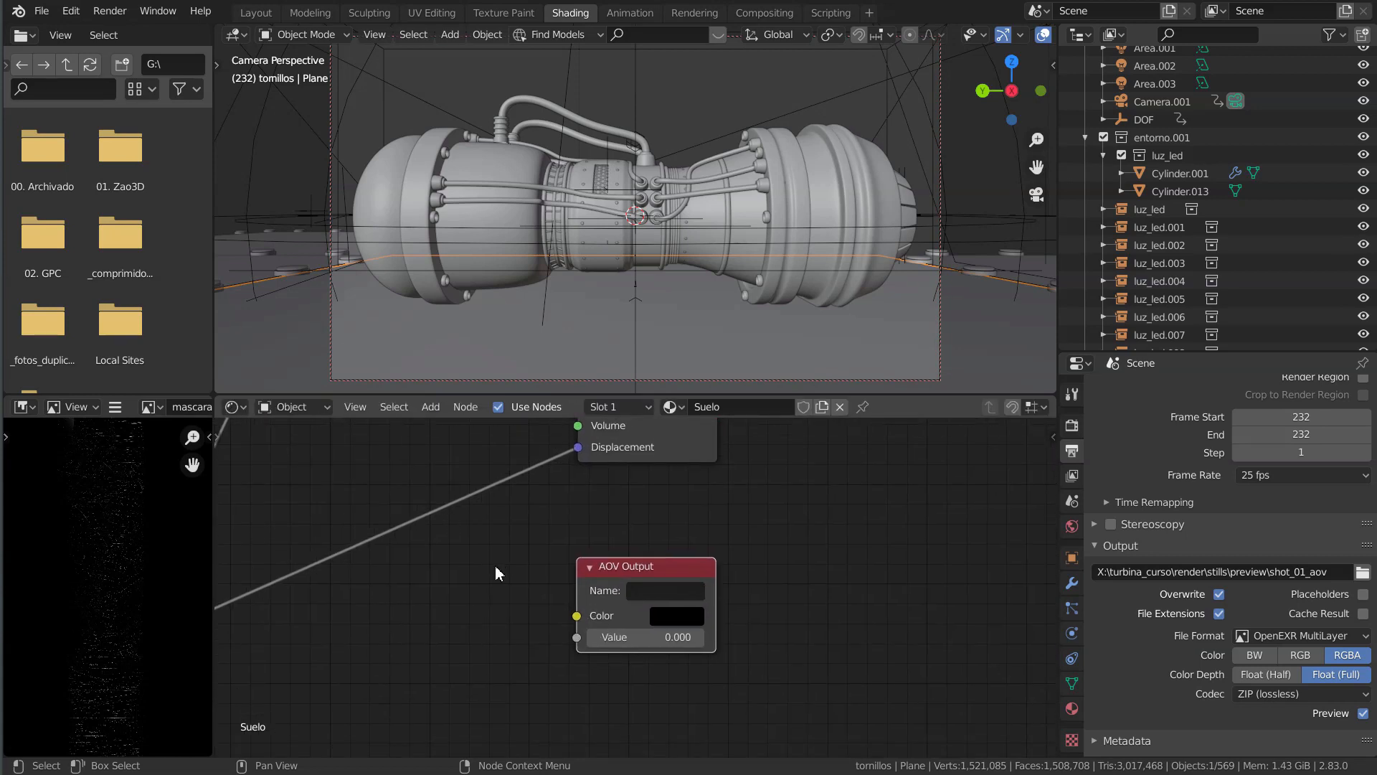
pyautogui.click(661, 590)
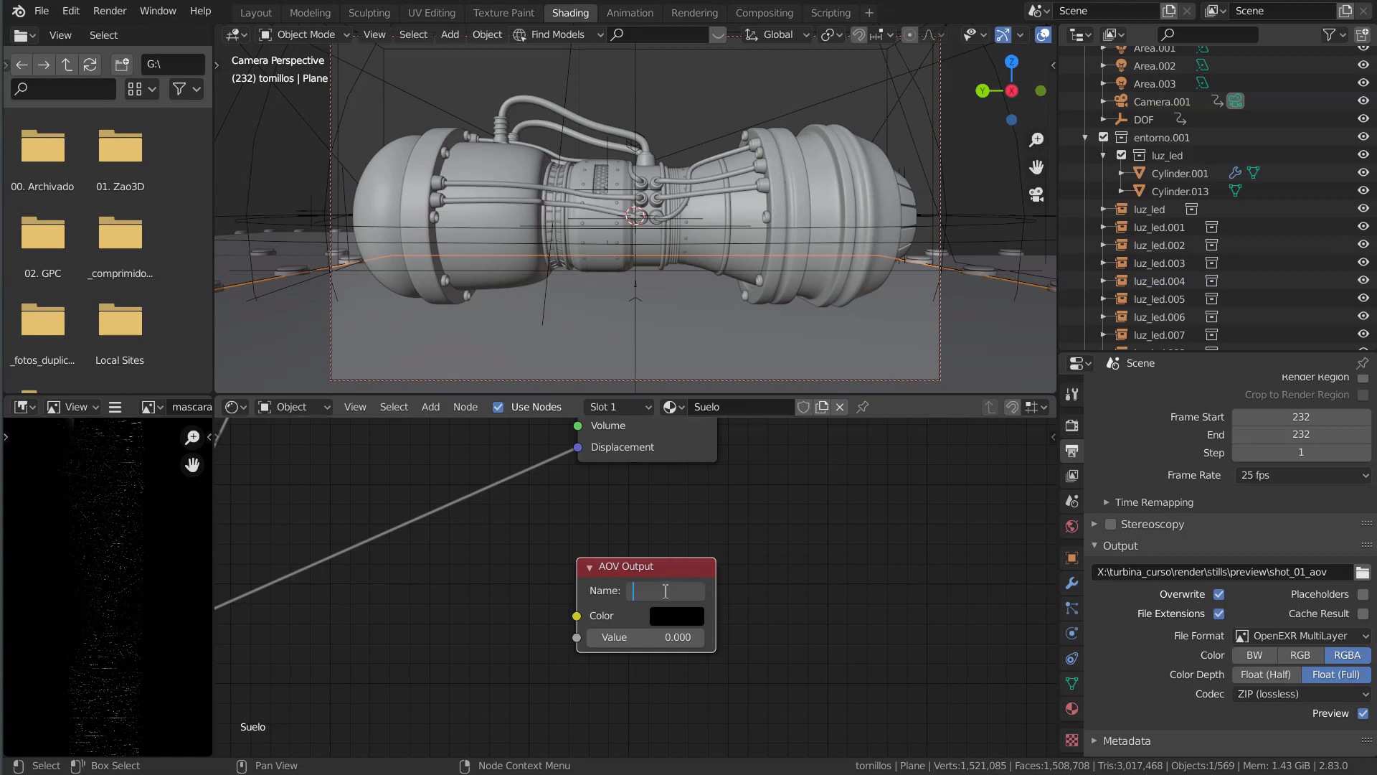
pyautogui.click(1073, 477)
pyautogui.scroll(-4, 1151, 707)
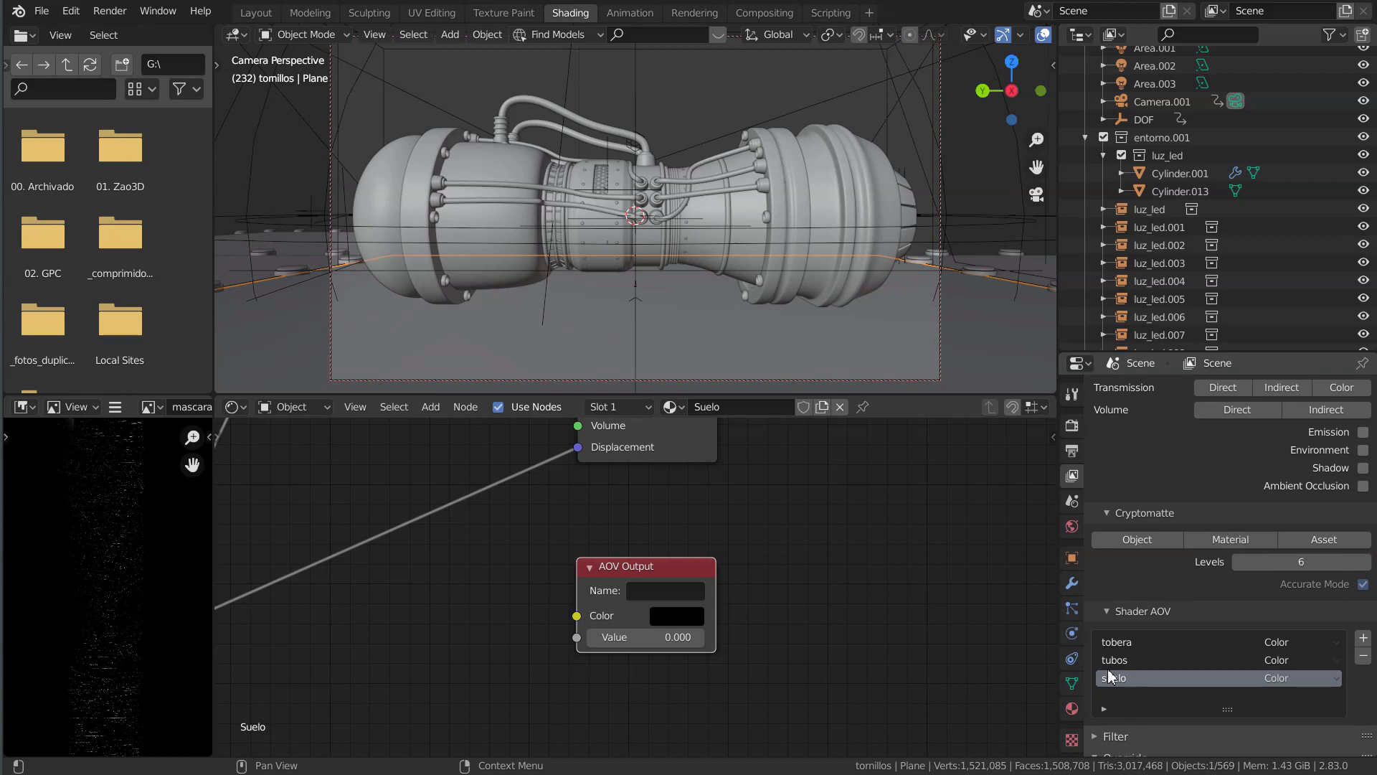
pyautogui.click(656, 593)
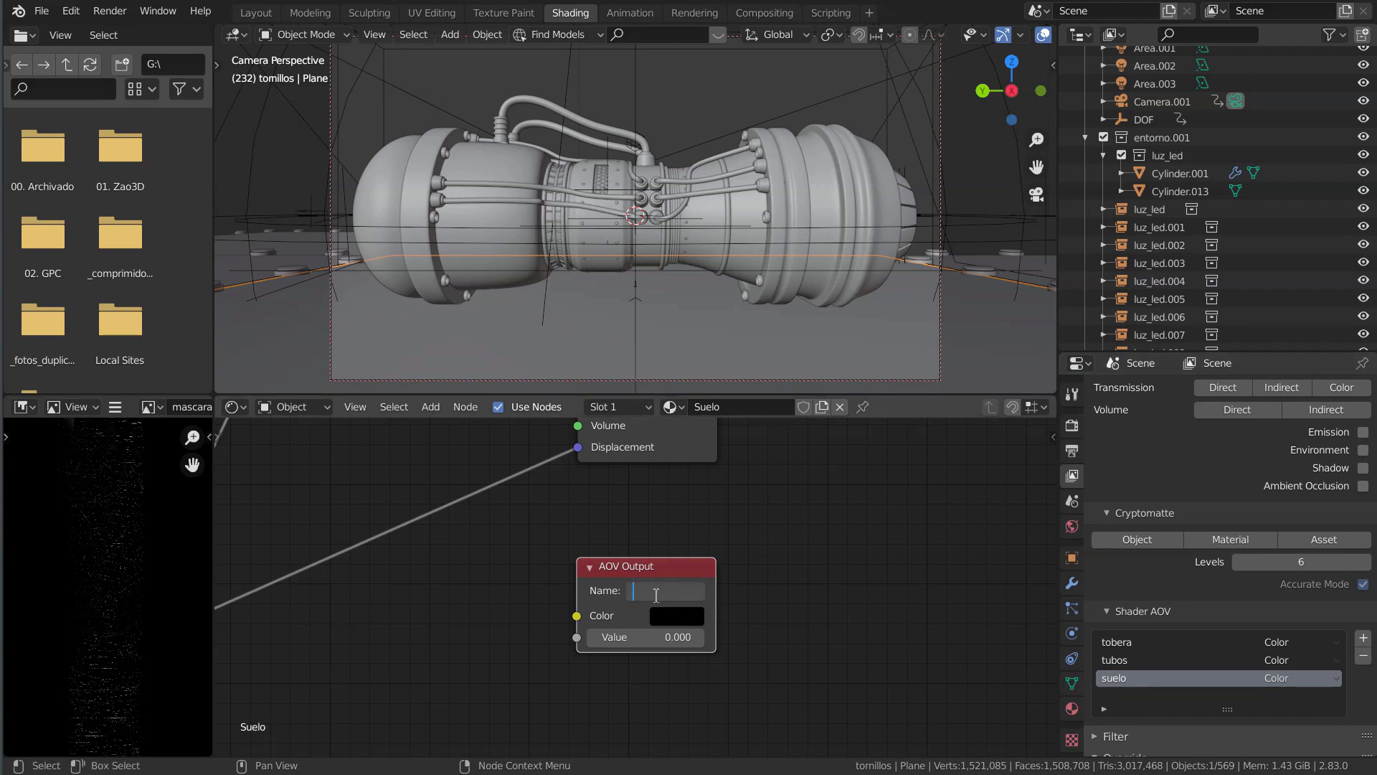
pyautogui.write('suelo')
pyautogui.press('Delete')
pyautogui.write('S')
pyautogui.press('BackSpace')
pyautogui.write('s')
pyautogui.press('Return')
pyautogui.moveTo(618, 568); pyautogui.dragTo(647, 553)
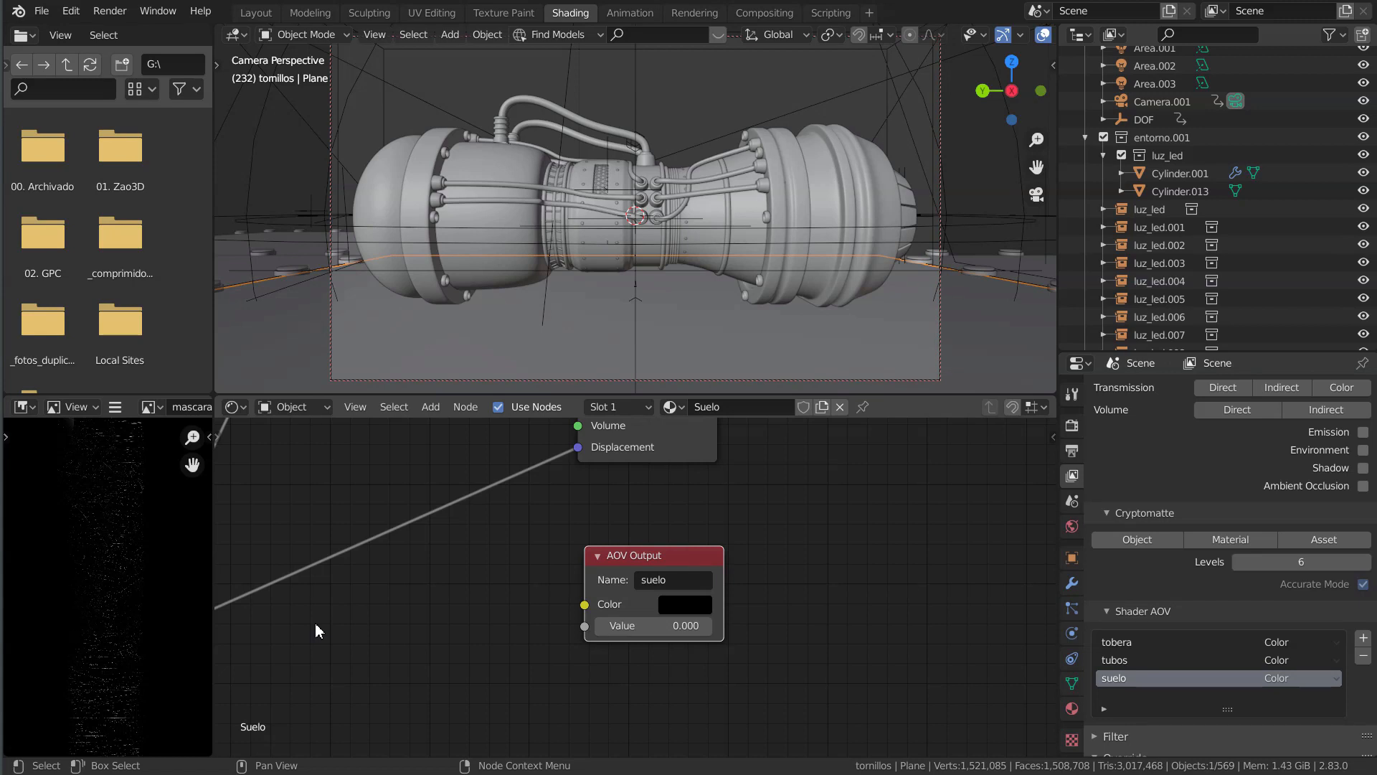
# Set the color of the suelo AOV Output node to orange with an HSV value of about 0.764.
pyautogui.click(682, 610)
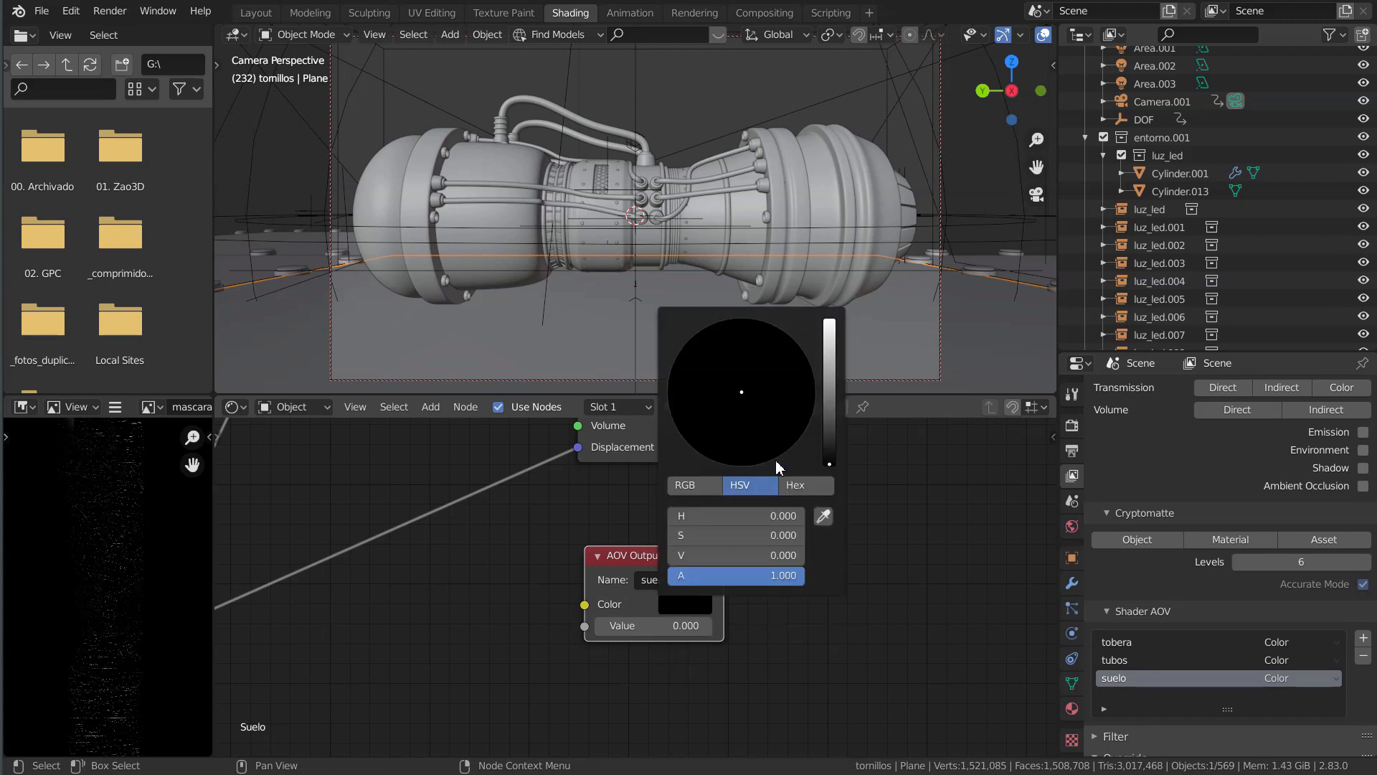
pyautogui.moveTo(830, 461); pyautogui.dragTo(830, 353)
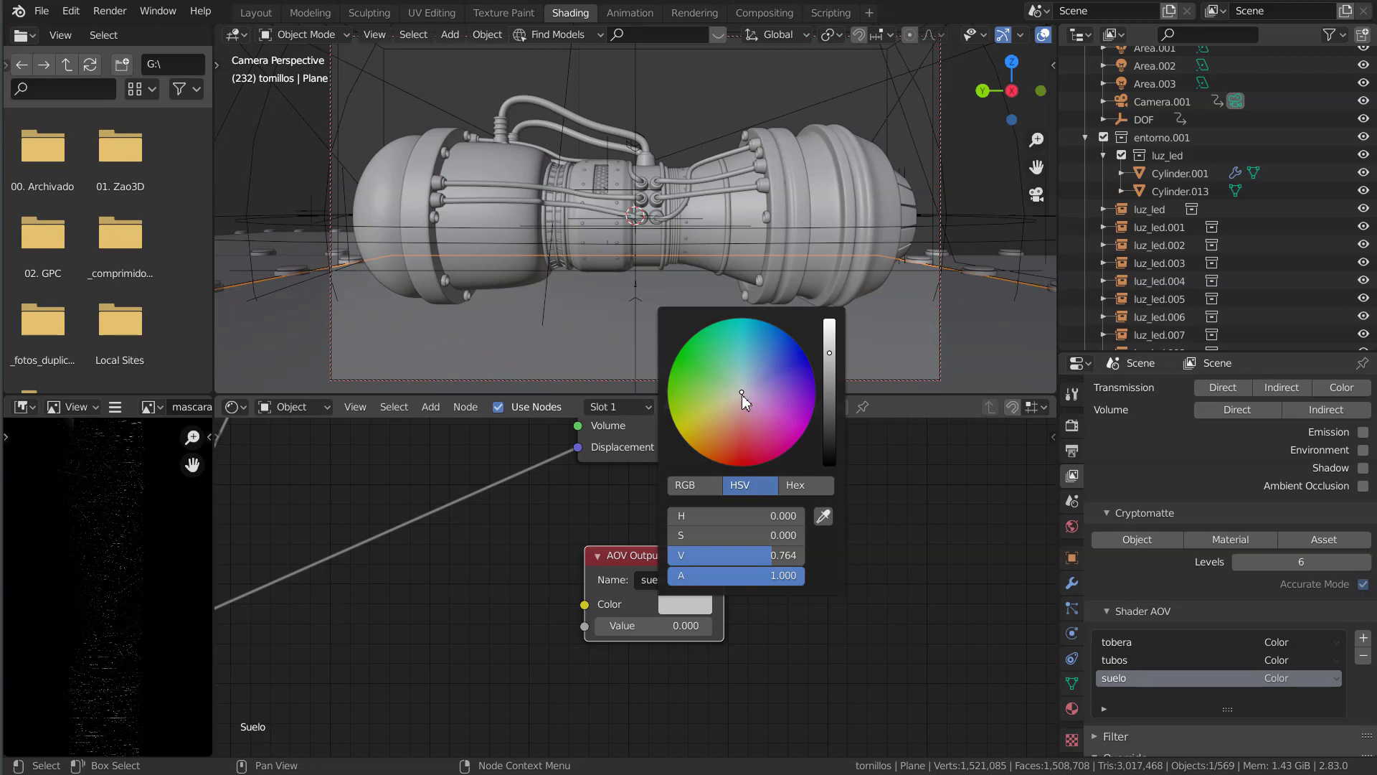
pyautogui.moveTo(741, 391)
pyautogui.mouseDown()
pyautogui.moveTo(720, 452)
pyautogui.moveTo(720, 433)
pyautogui.mouseUp()
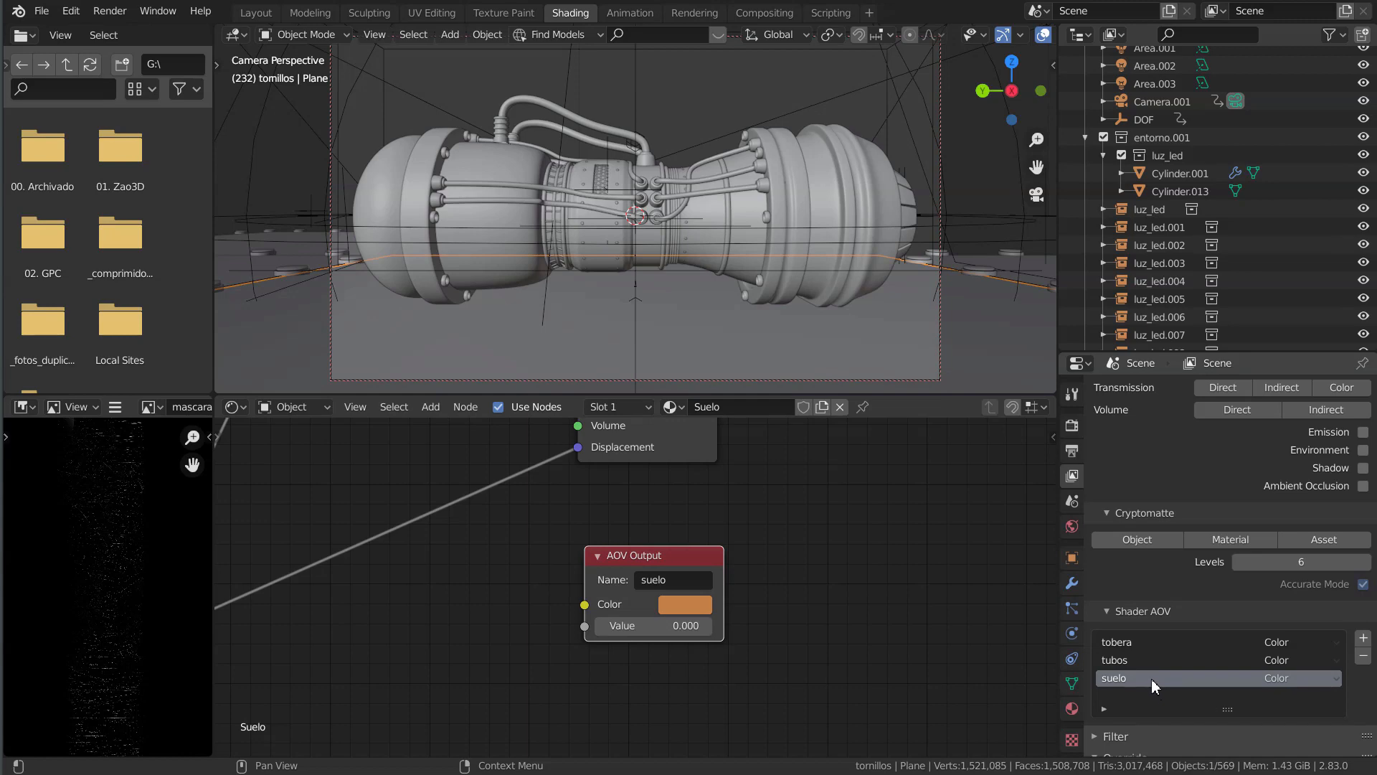
# Select the large upper tube and add an AOV Output node below the Material Output node in its tubos_MAT material.
pyautogui.click(531, 105)
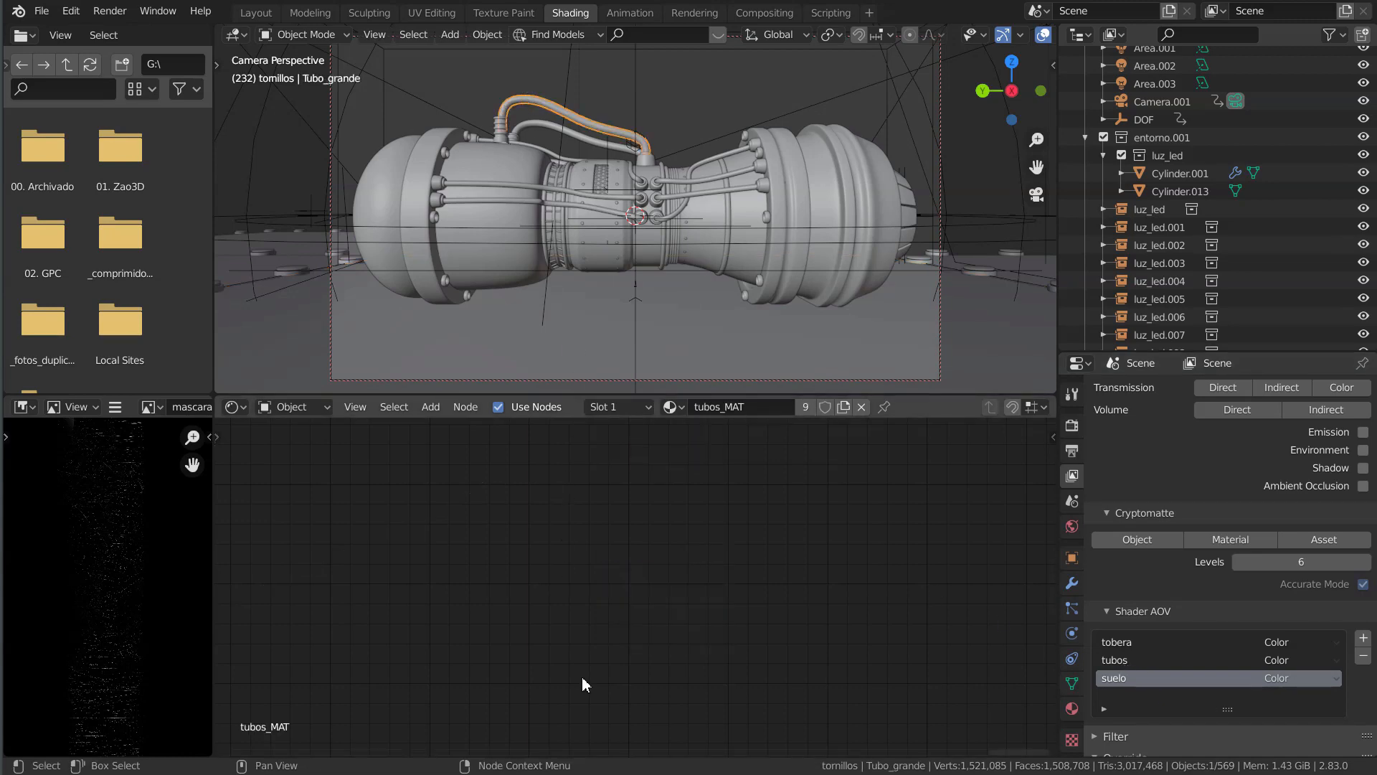
pyautogui.press('Home')
pyautogui.scroll(3, 746, 606)
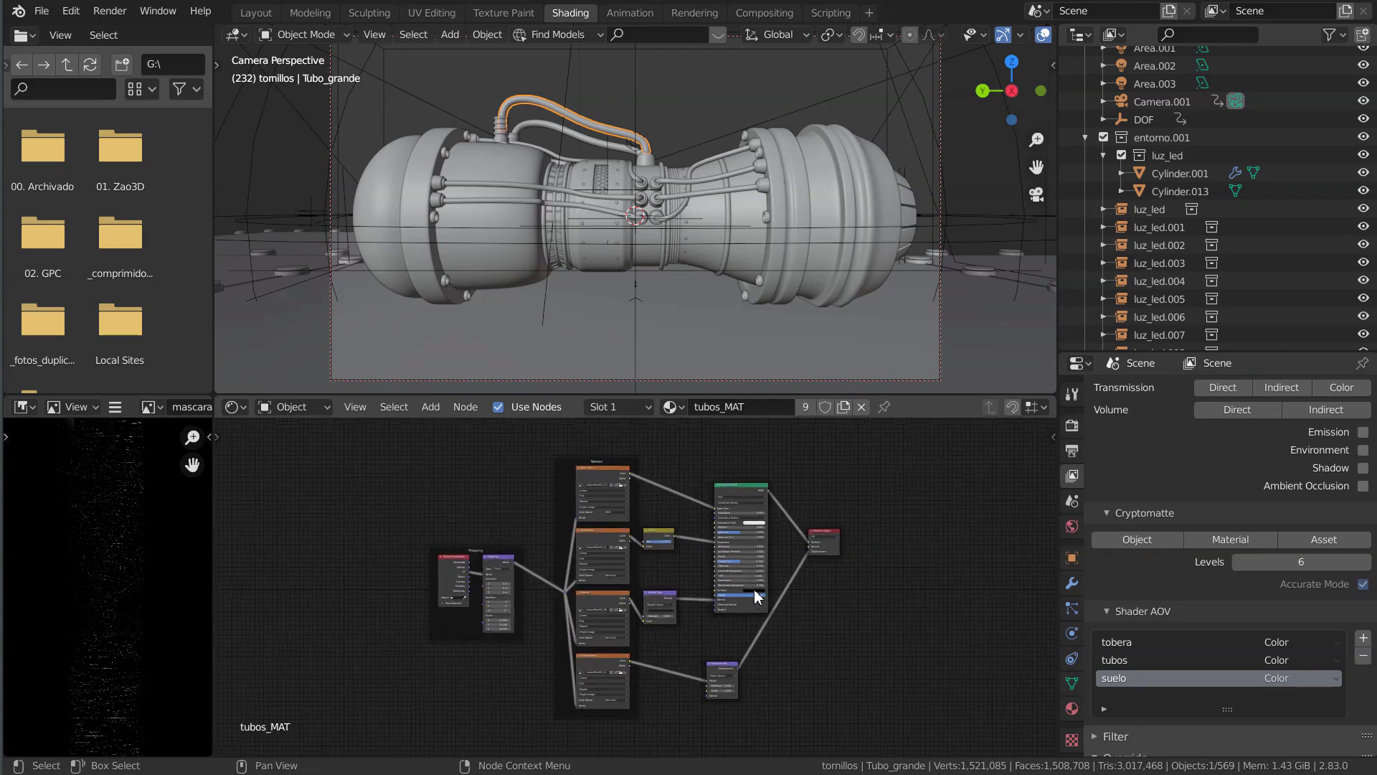
pyautogui.scroll(5, 754, 590)
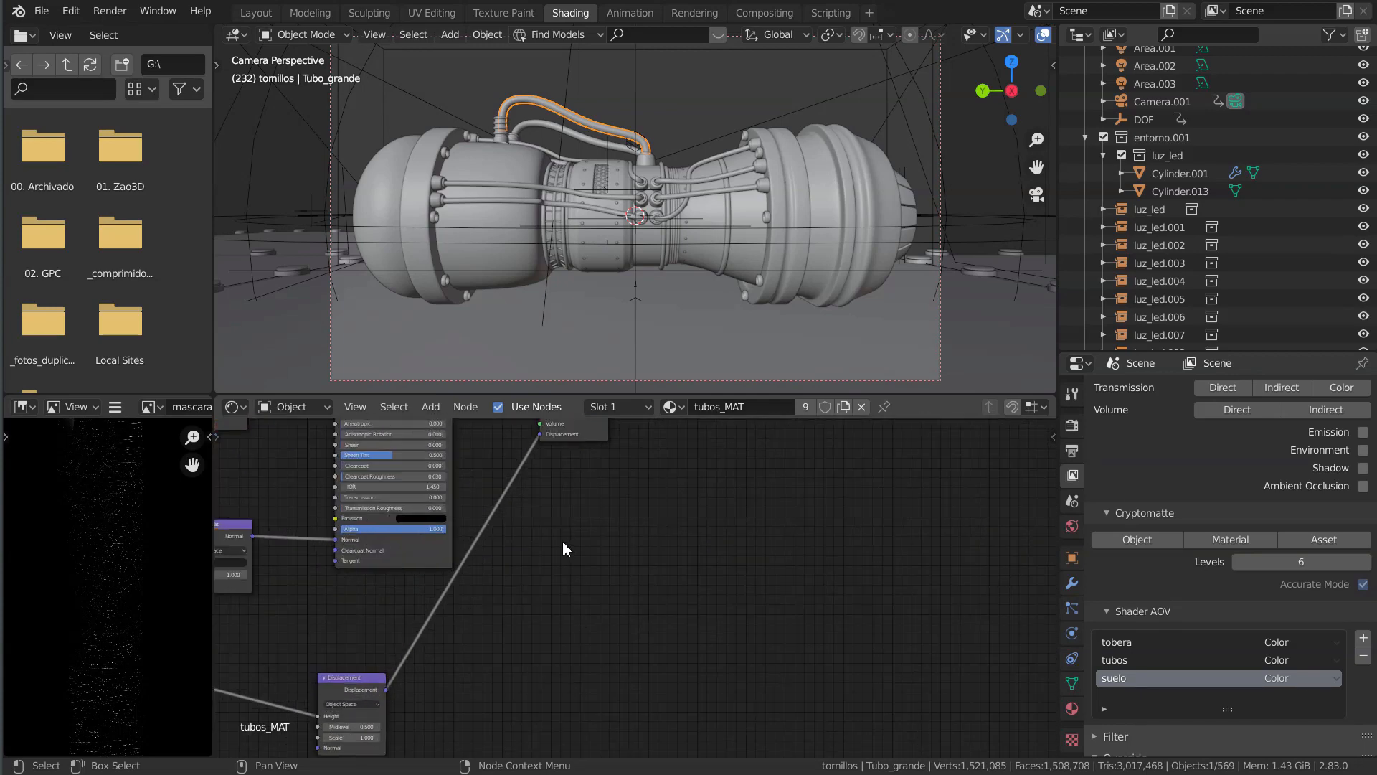
pyautogui.moveTo(563, 541); pyautogui.dragTo(676, 653, button='middle')
pyautogui.hotkey('shift', 'a')
pyautogui.moveTo(675, 649)
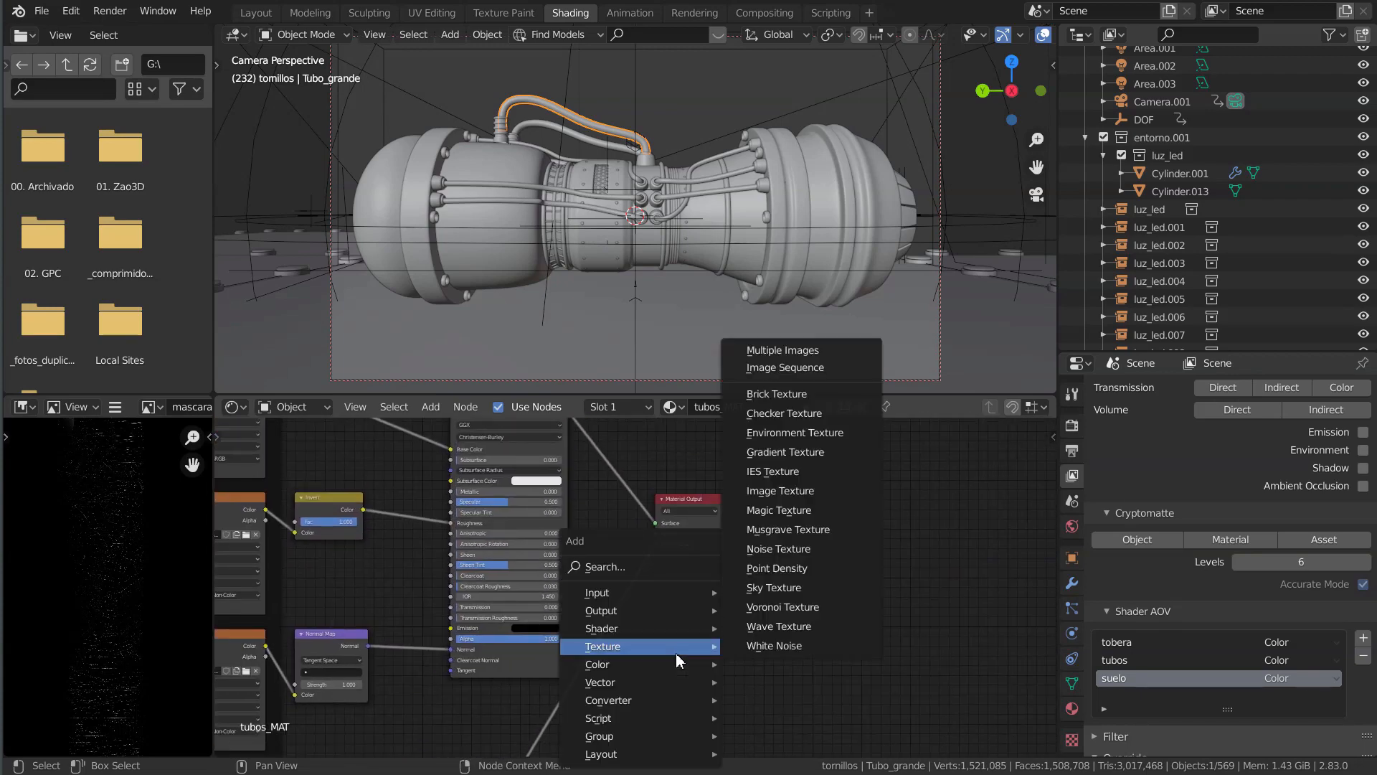
pyautogui.moveTo(656, 611)
pyautogui.click(773, 612)
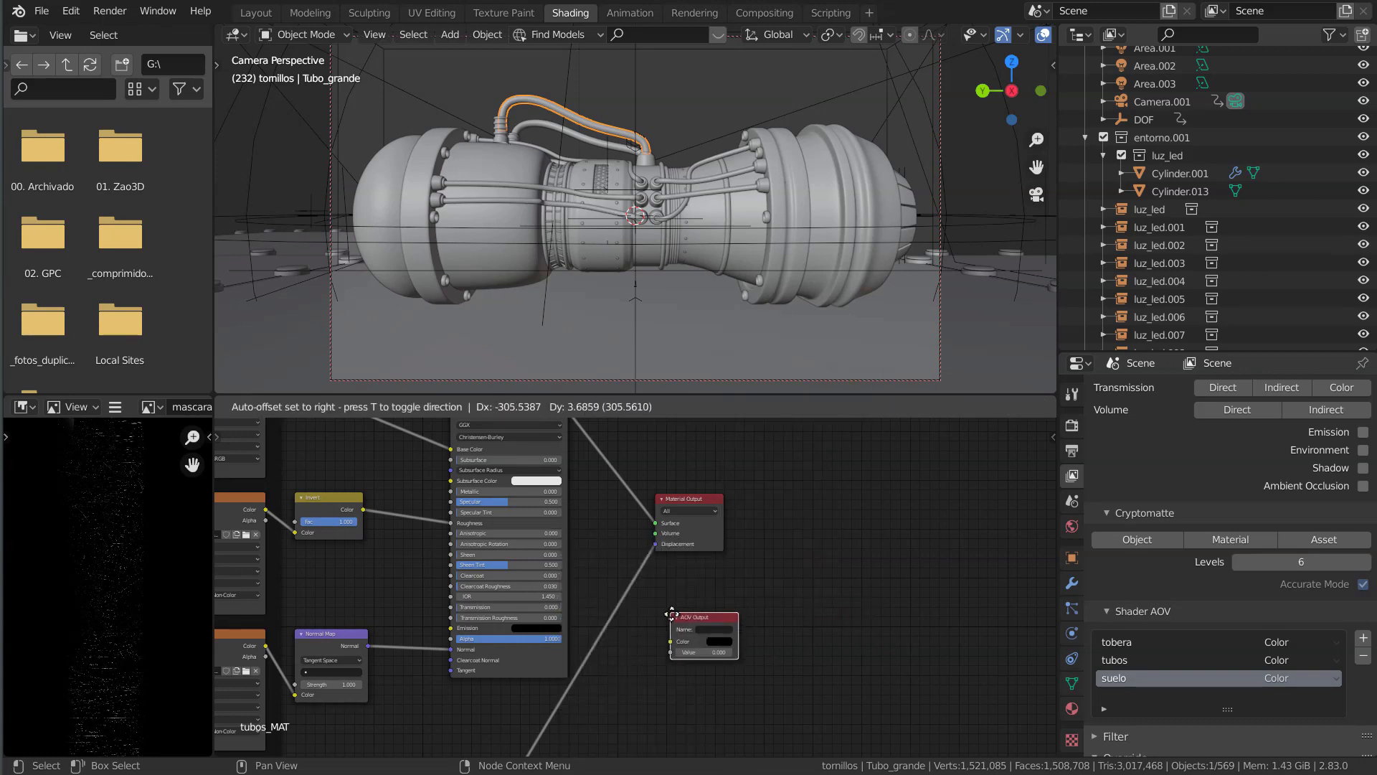
pyautogui.scroll(4, 674, 617)
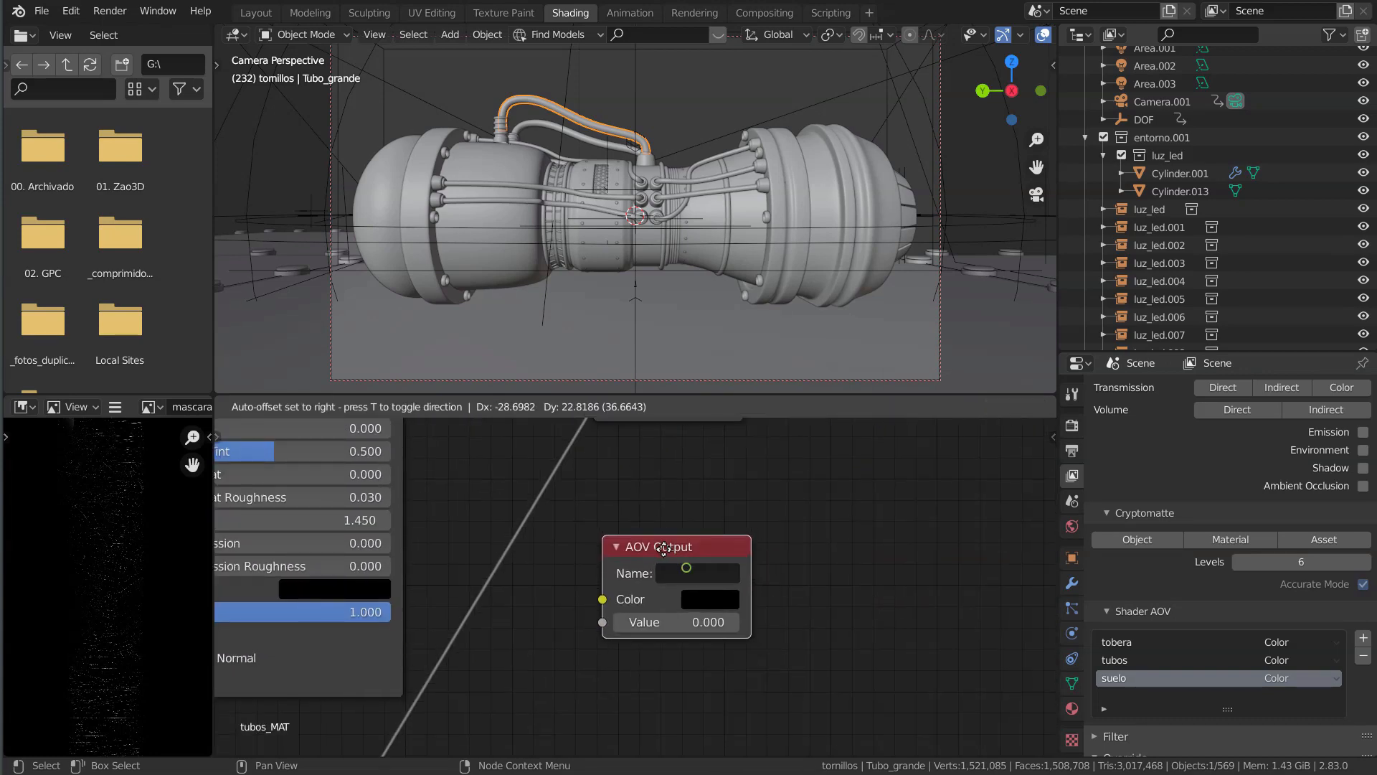
pyautogui.click(663, 548)
# Name the AOV Output node in tubos_MAT tubos and set its color to cyan-blue.
pyautogui.click(684, 566)
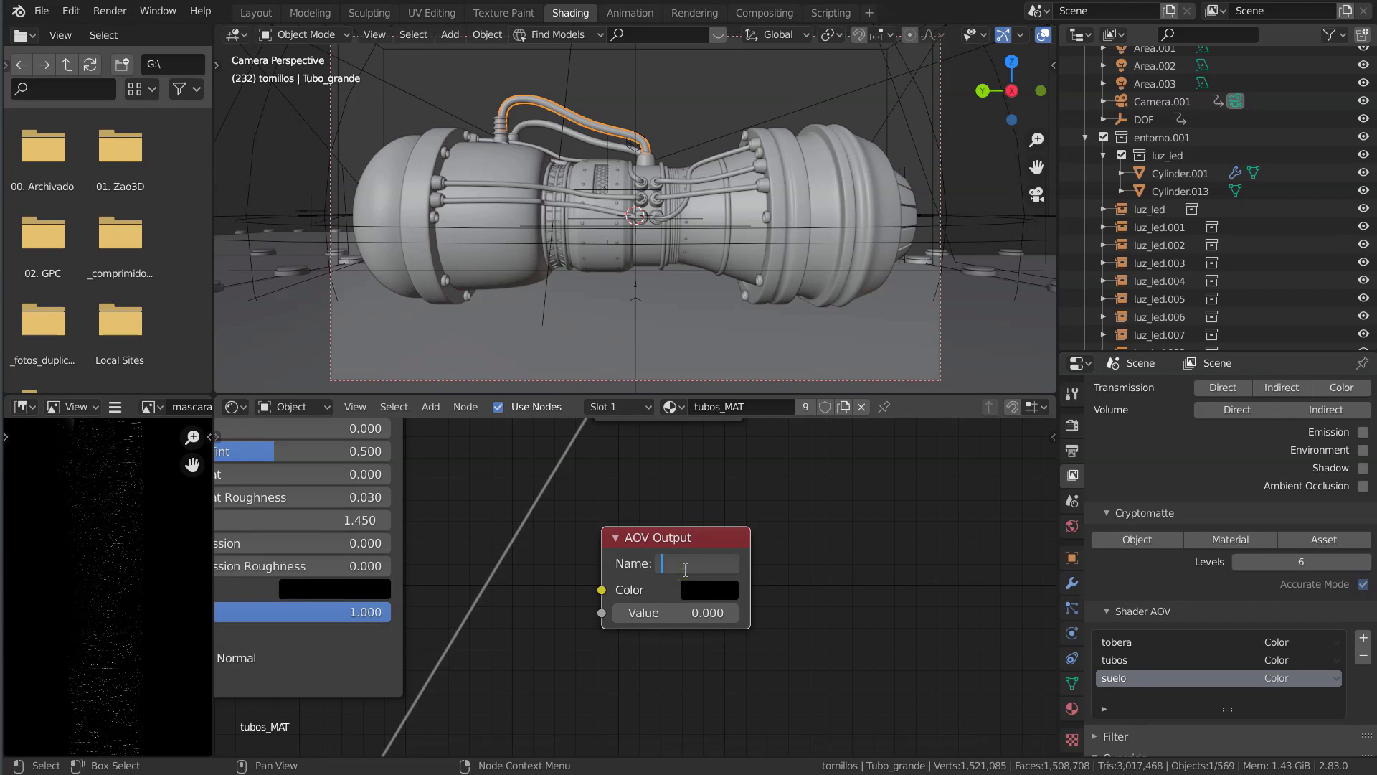
pyautogui.write('tubos')
pyautogui.press('Return')
pyautogui.click(713, 592)
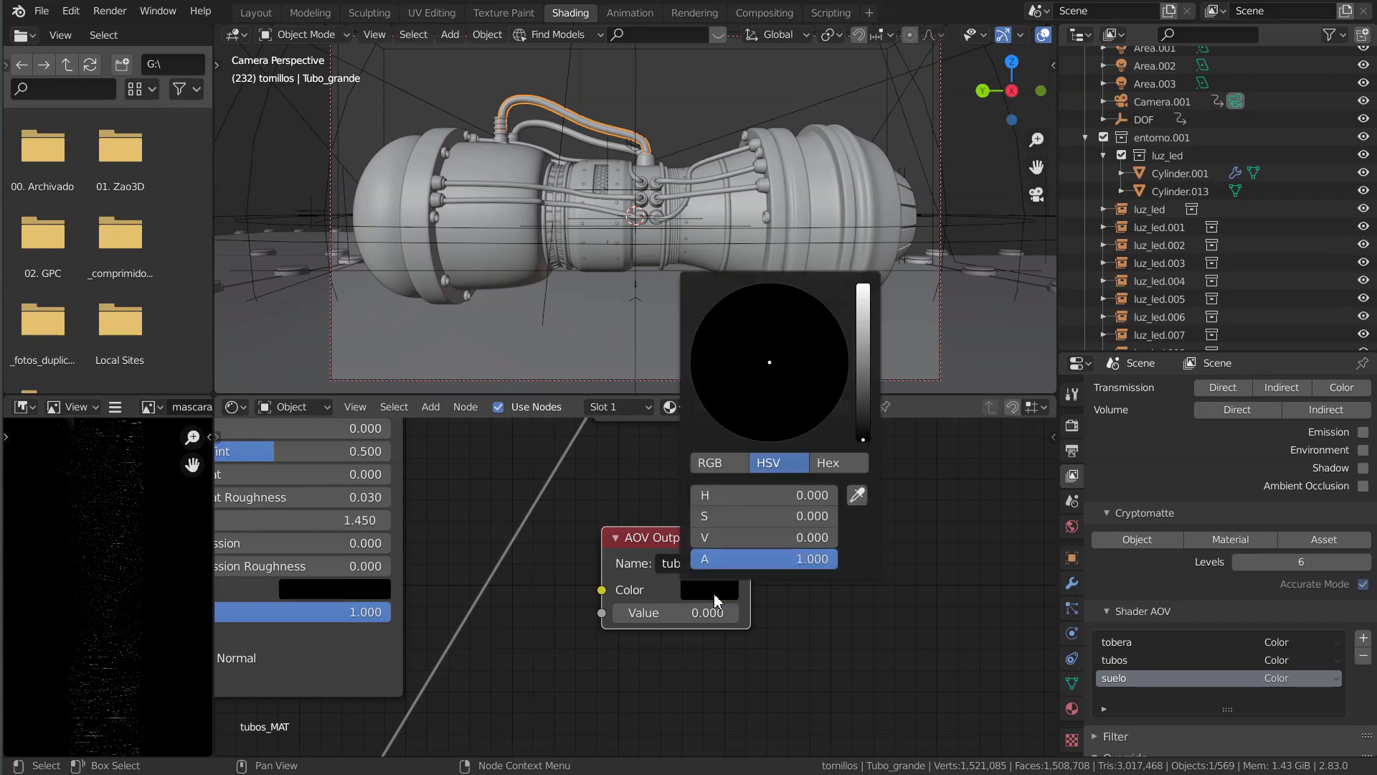
pyautogui.moveTo(864, 362); pyautogui.dragTo(859, 320)
pyautogui.moveTo(781, 357); pyautogui.dragTo(786, 297)
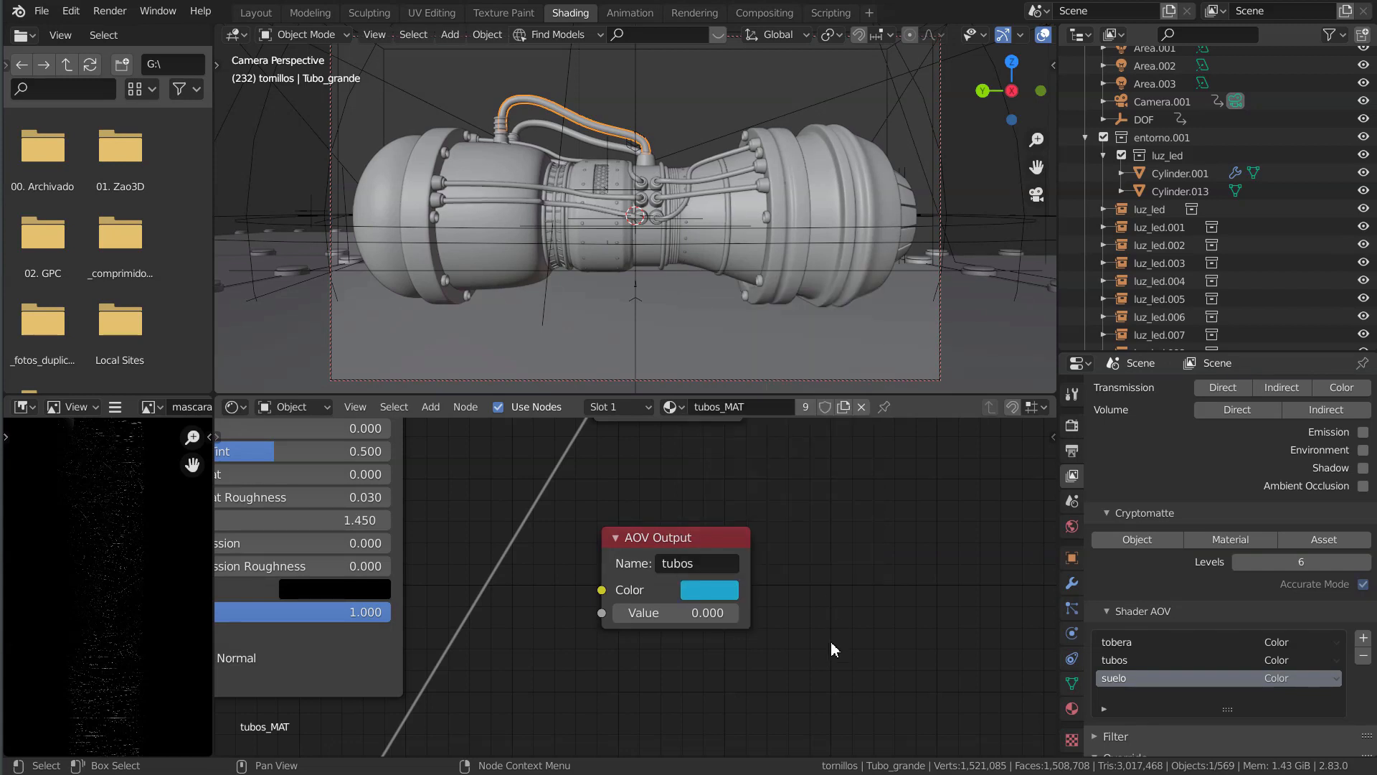
# Select the tobera_final object and move the tobera AOV Output node slightly up in its toberas material.
pyautogui.click(373, 188)
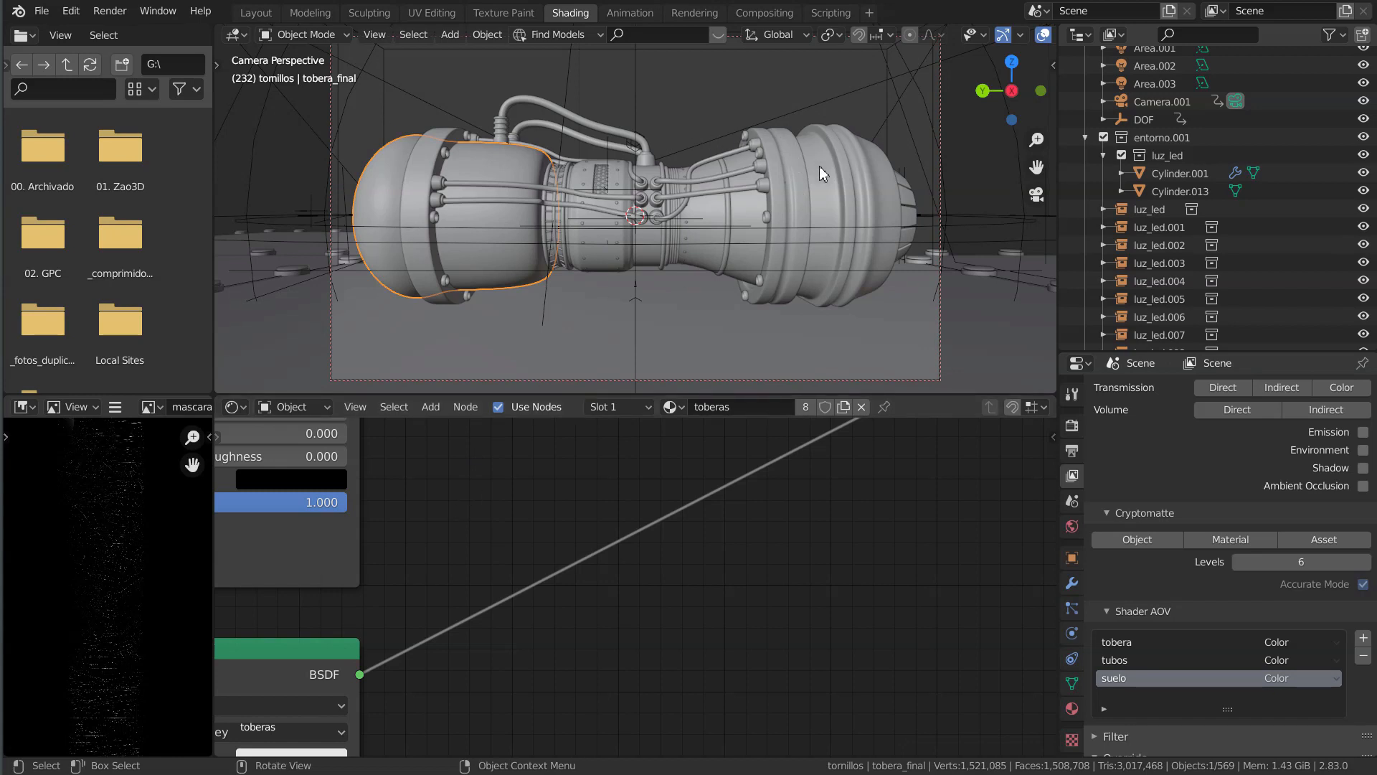
pyautogui.scroll(-1, 588, 473)
pyautogui.scroll(-3, 411, 252)
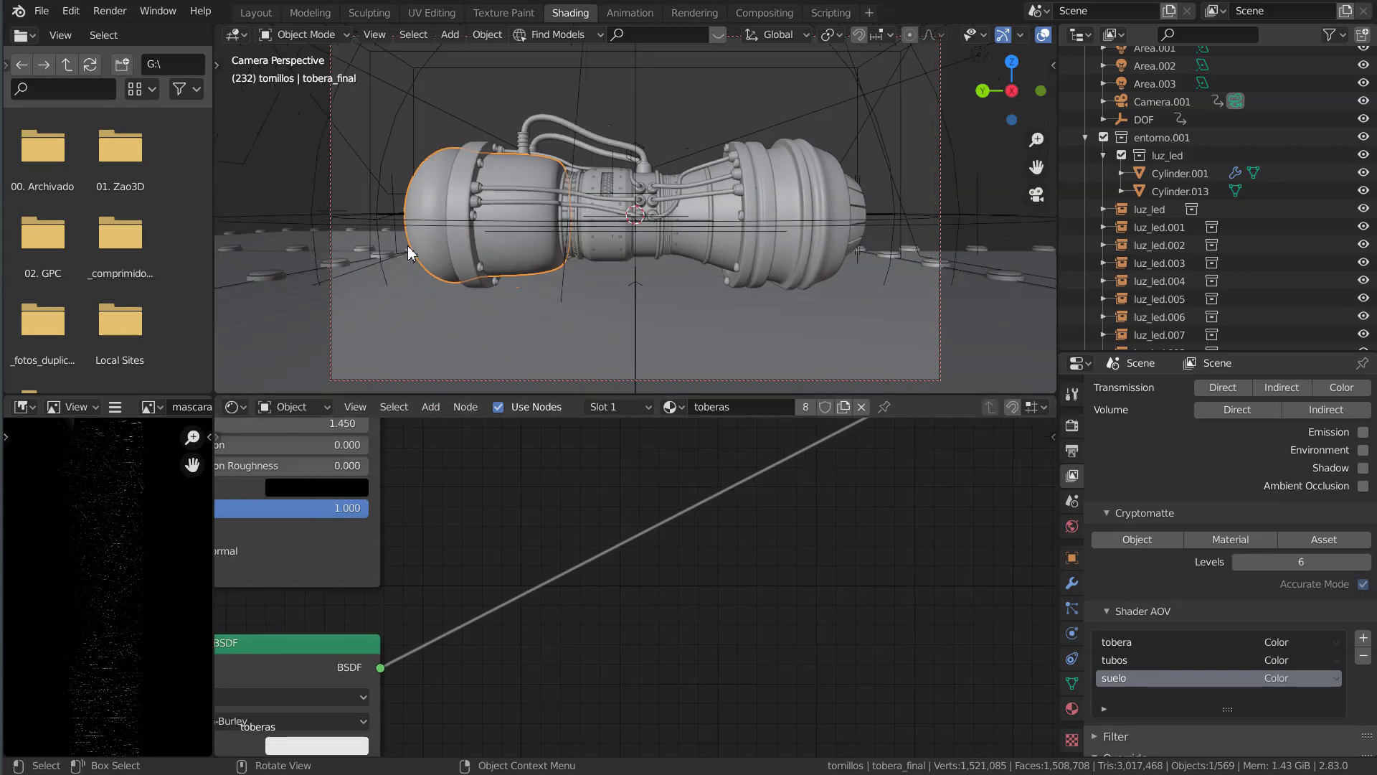
pyautogui.scroll(-7, 644, 469)
pyautogui.moveTo(891, 582); pyautogui.dragTo(683, 547, button='middle')
pyautogui.scroll(2, 683, 548)
pyautogui.moveTo(899, 556); pyautogui.dragTo(609, 593, button='middle')
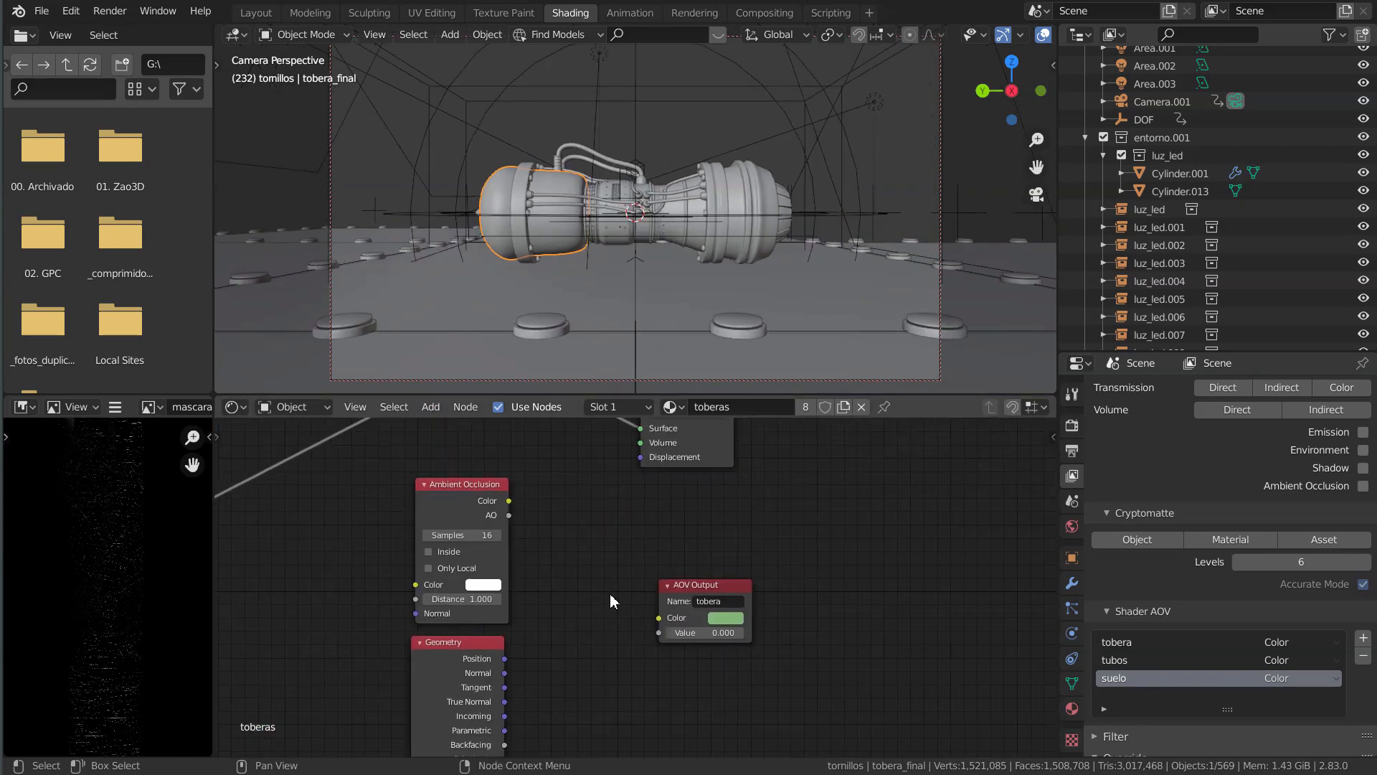
pyautogui.scroll(10, 642, 580)
pyautogui.moveTo(664, 546); pyautogui.dragTo(495, 522, button='middle')
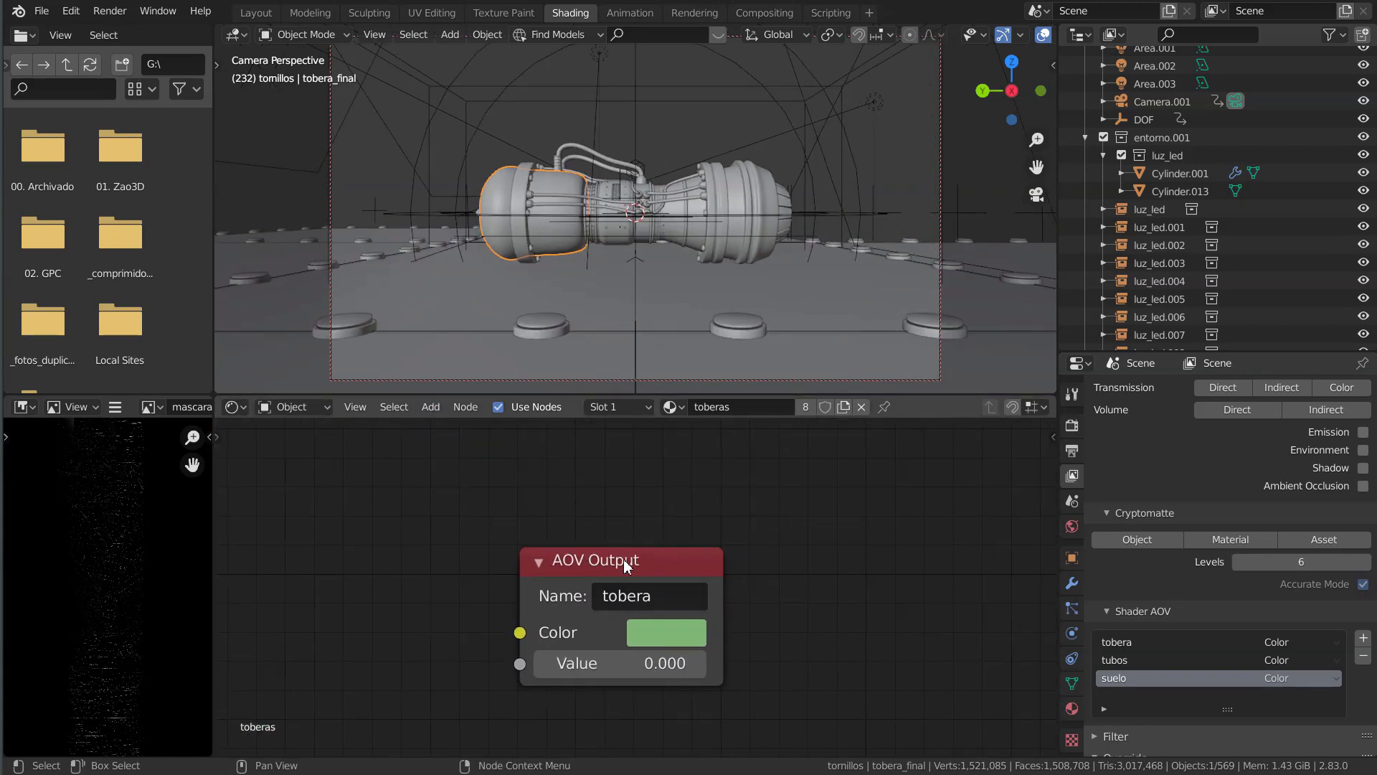
pyautogui.moveTo(622, 558); pyautogui.dragTo(618, 504)
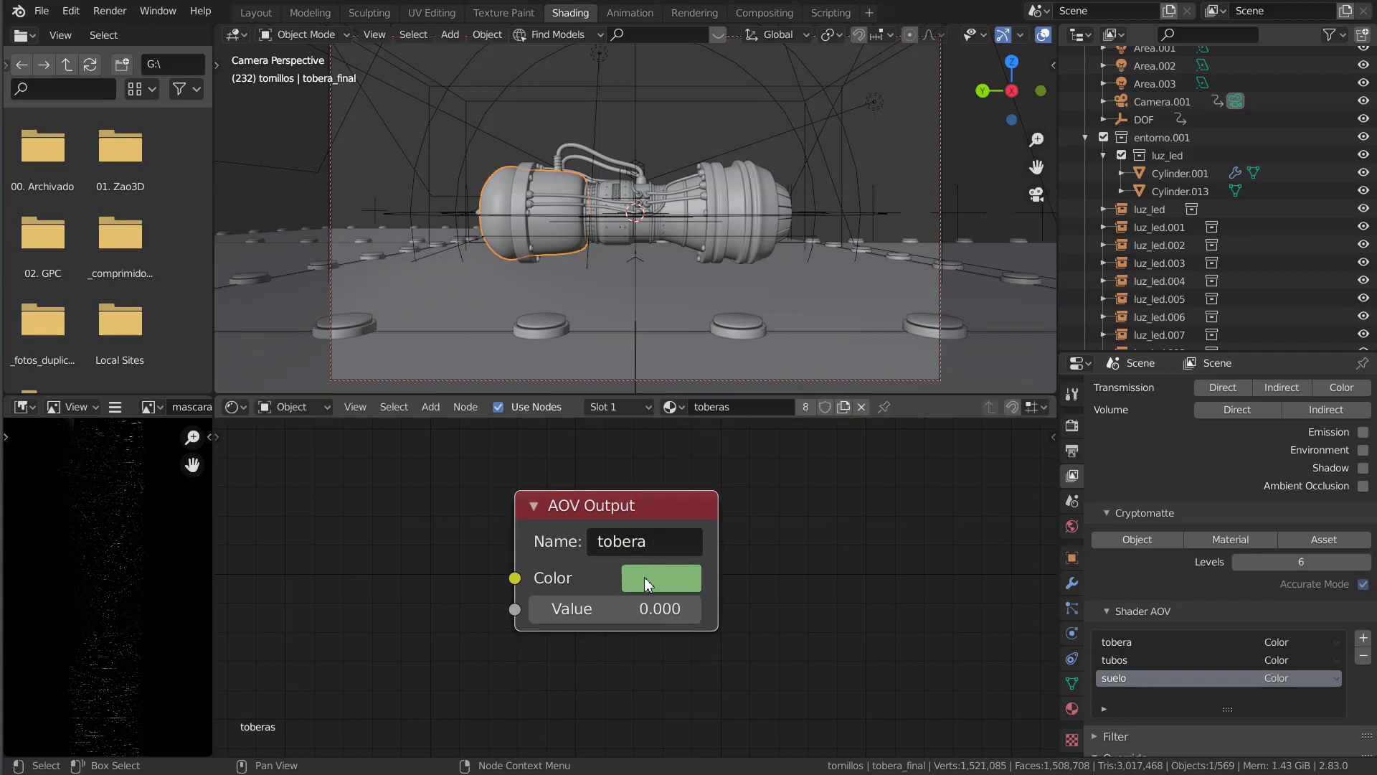
# Move the tobera AOV Output node up and left so it sits just below the Material Output node.
pyautogui.scroll(-2, 648, 585)
pyautogui.moveTo(398, 493); pyautogui.dragTo(527, 582, button='middle')
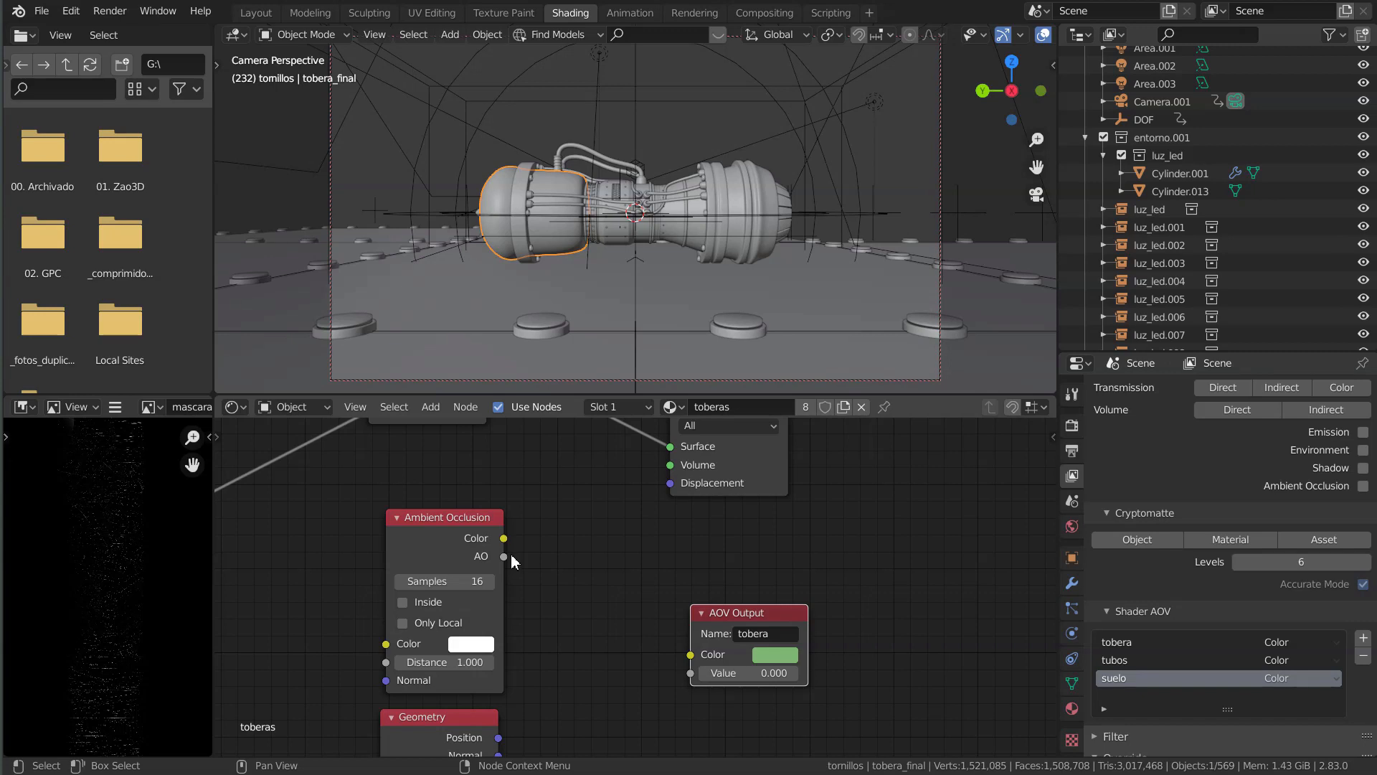
pyautogui.moveTo(622, 643); pyautogui.dragTo(504, 586, button='middle')
pyautogui.moveTo(612, 594); pyautogui.dragTo(592, 531)
pyautogui.scroll(1, 776, 567)
pyautogui.scroll(2, 776, 566)
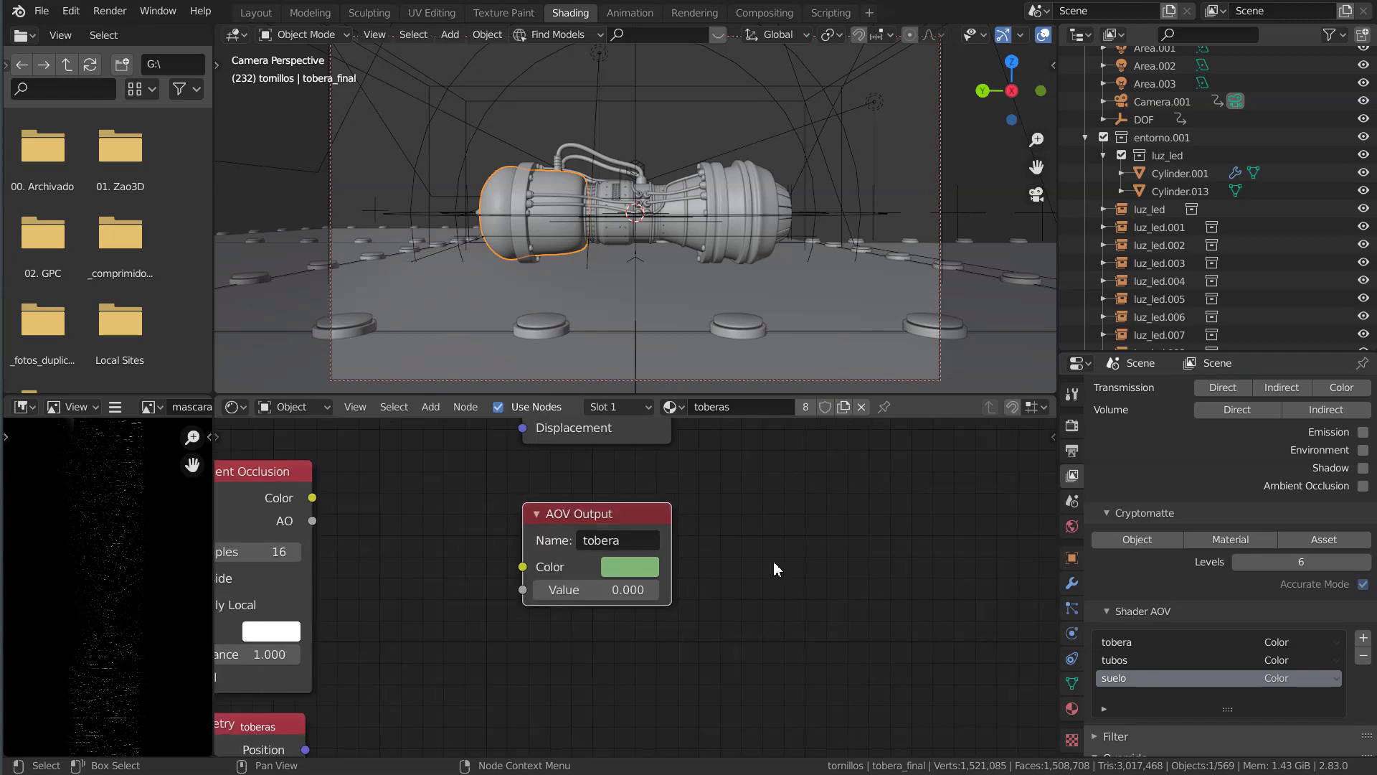
pyautogui.moveTo(774, 563); pyautogui.dragTo(797, 645, button='middle')
# Select the tobera entry in the view layer's Shader AOV list and render the current frame.
pyautogui.click(1138, 658)
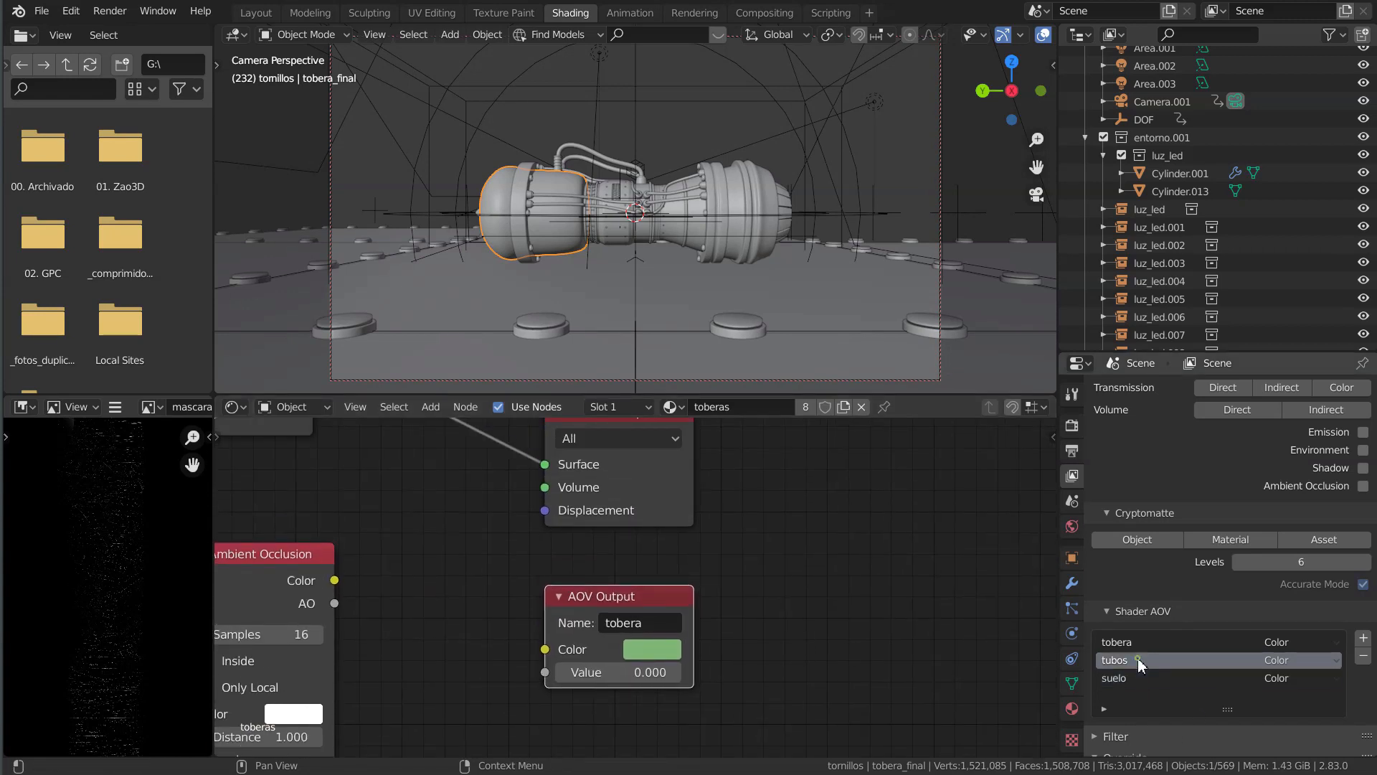
pyautogui.click(1130, 643)
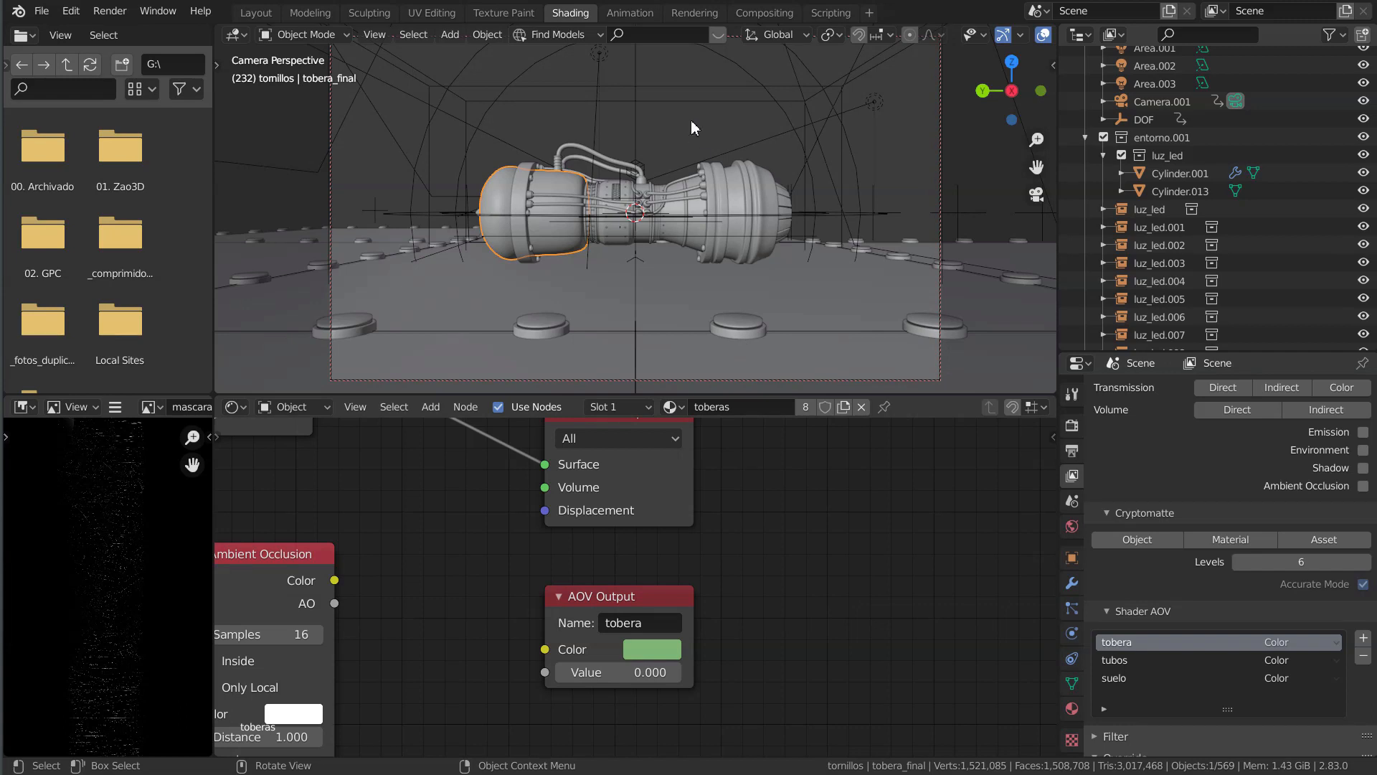
pyautogui.press('F12')
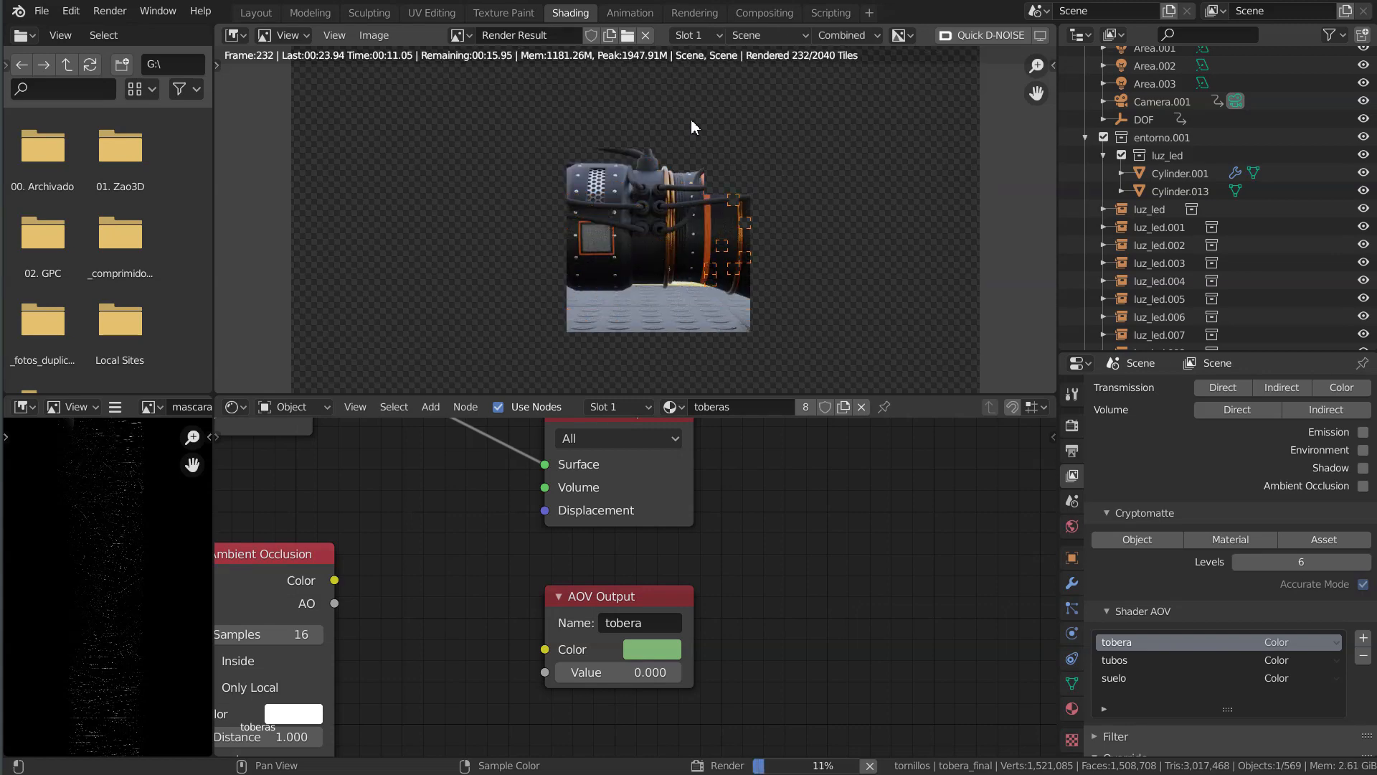
# Review the render result's Normal, tobera, tubos and suelo passes in turn, and return to the Combined pass.
pyautogui.click(853, 37)
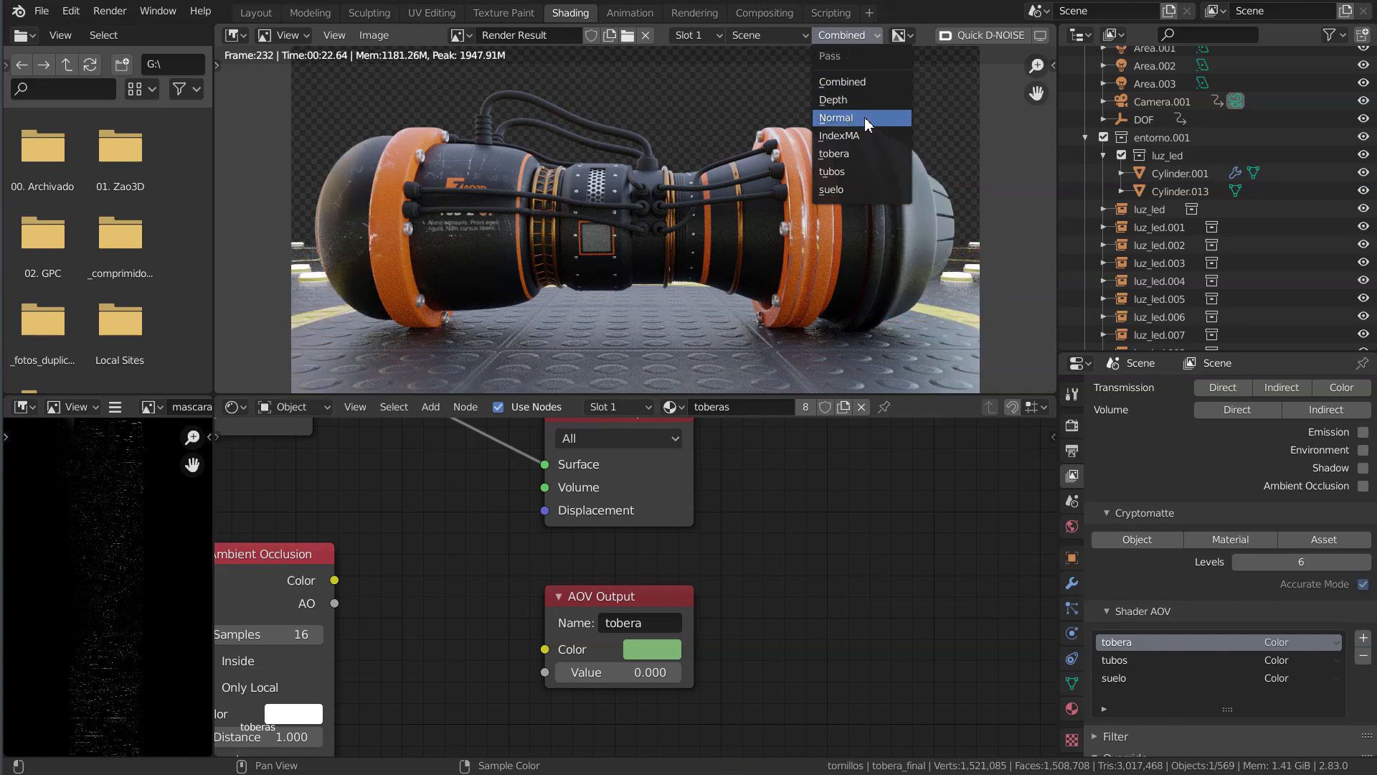
pyautogui.click(853, 117)
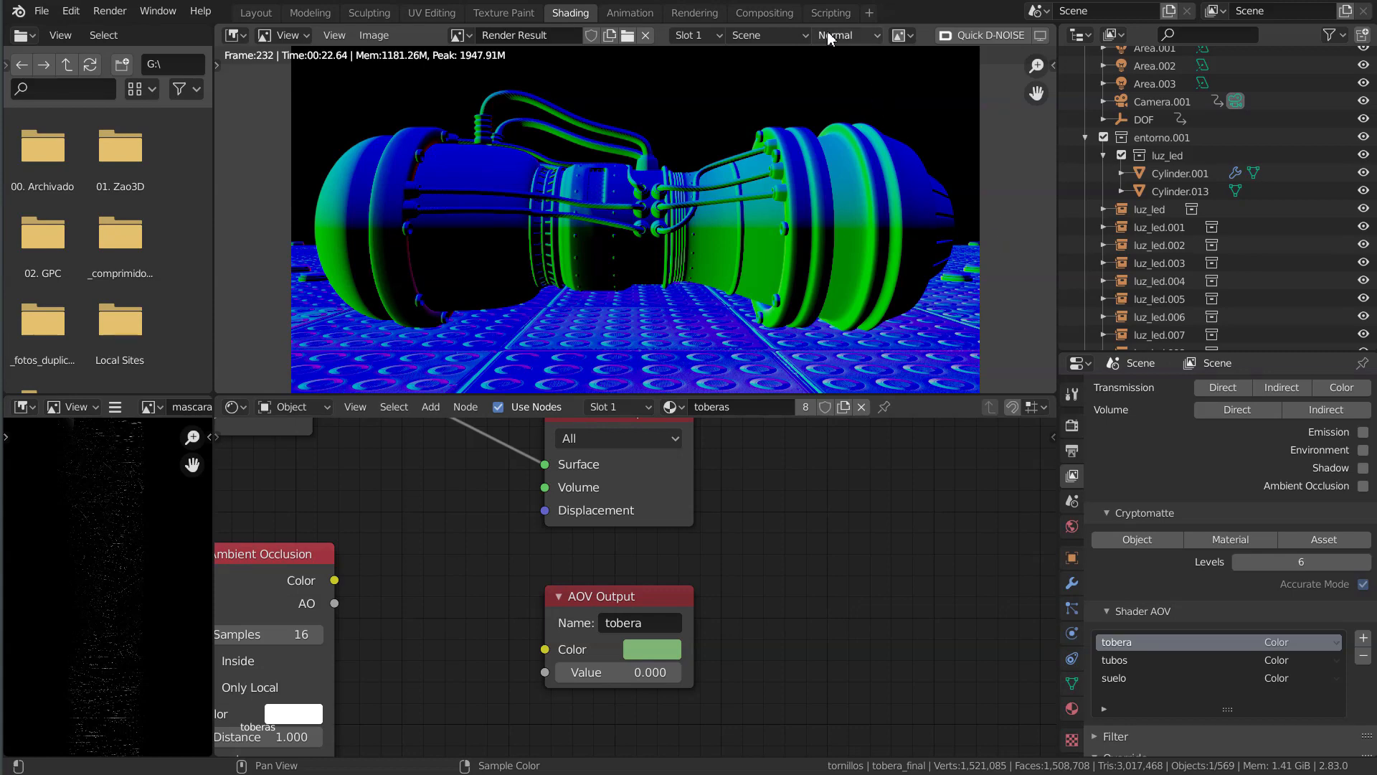
pyautogui.click(855, 42)
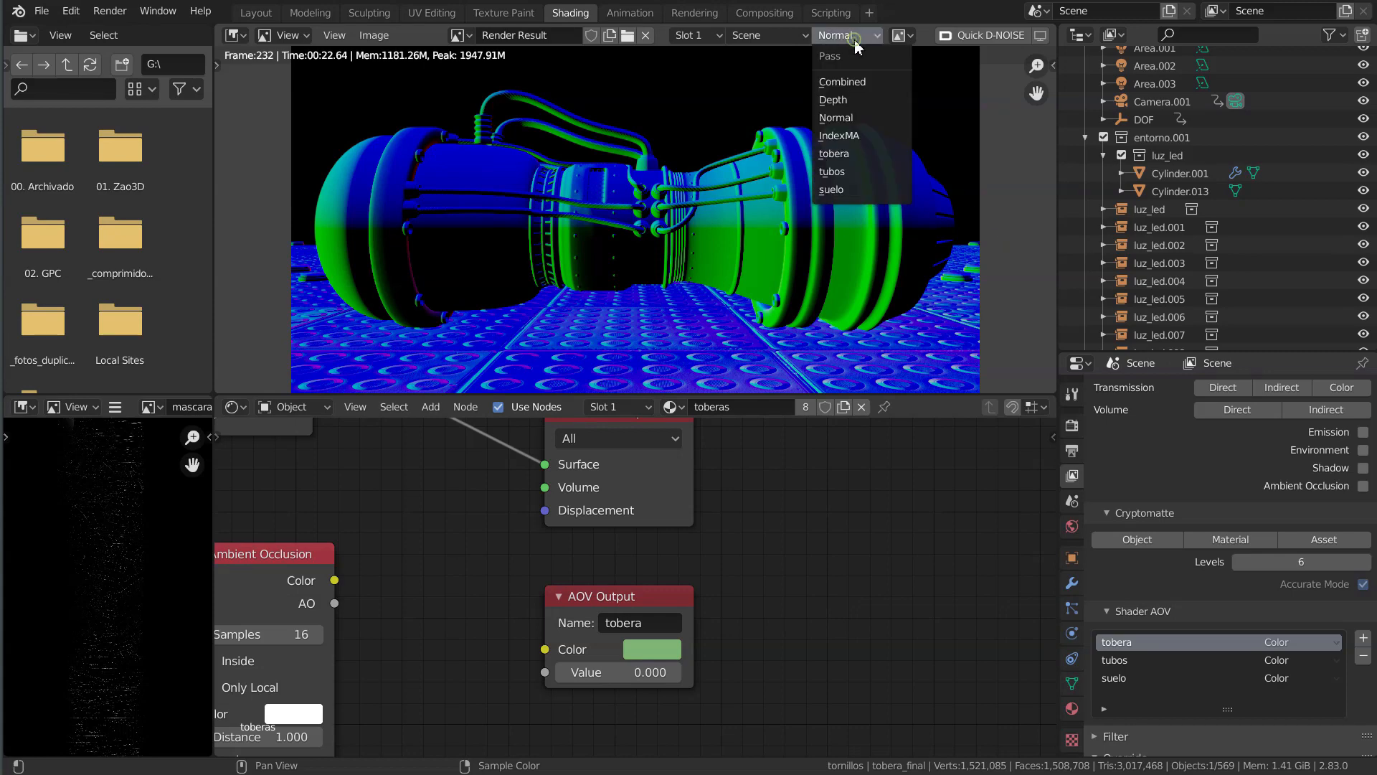
pyautogui.click(854, 155)
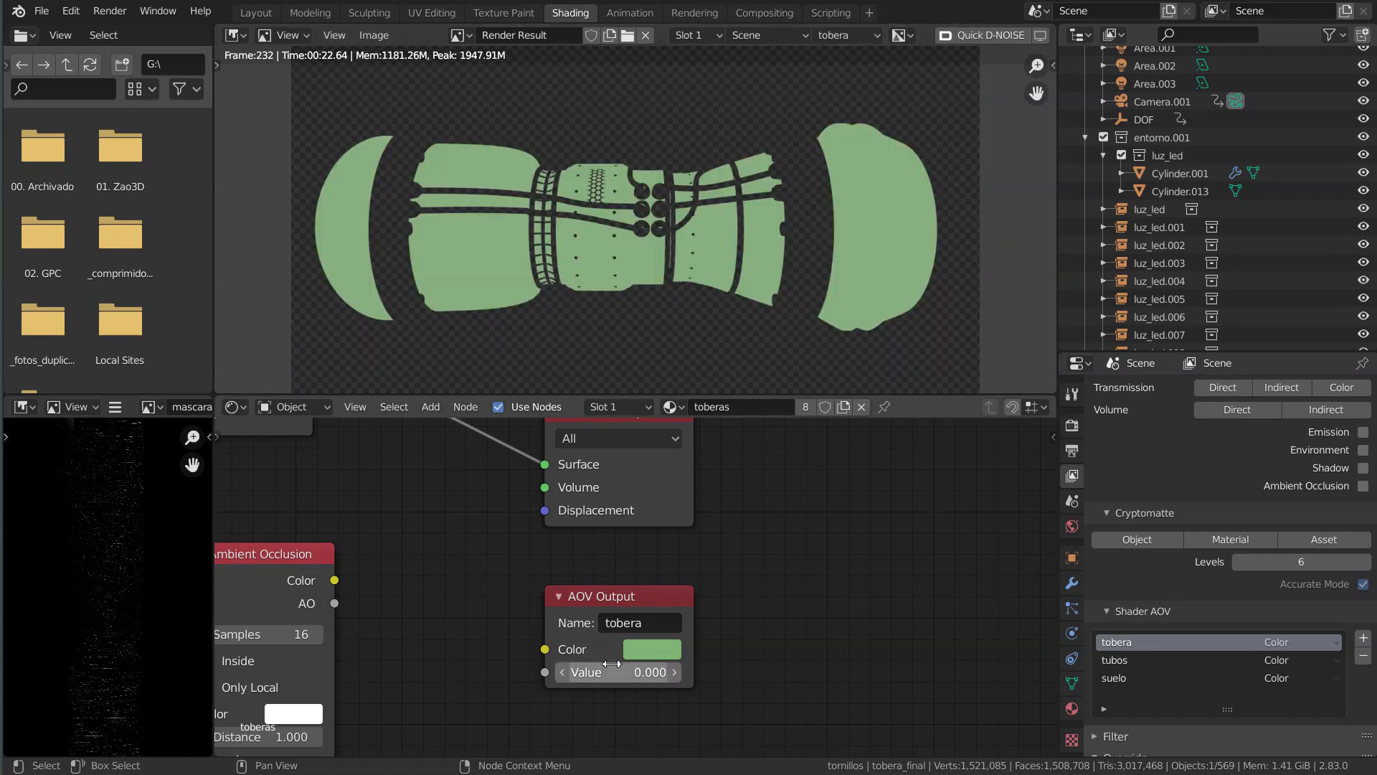
pyautogui.click(846, 34)
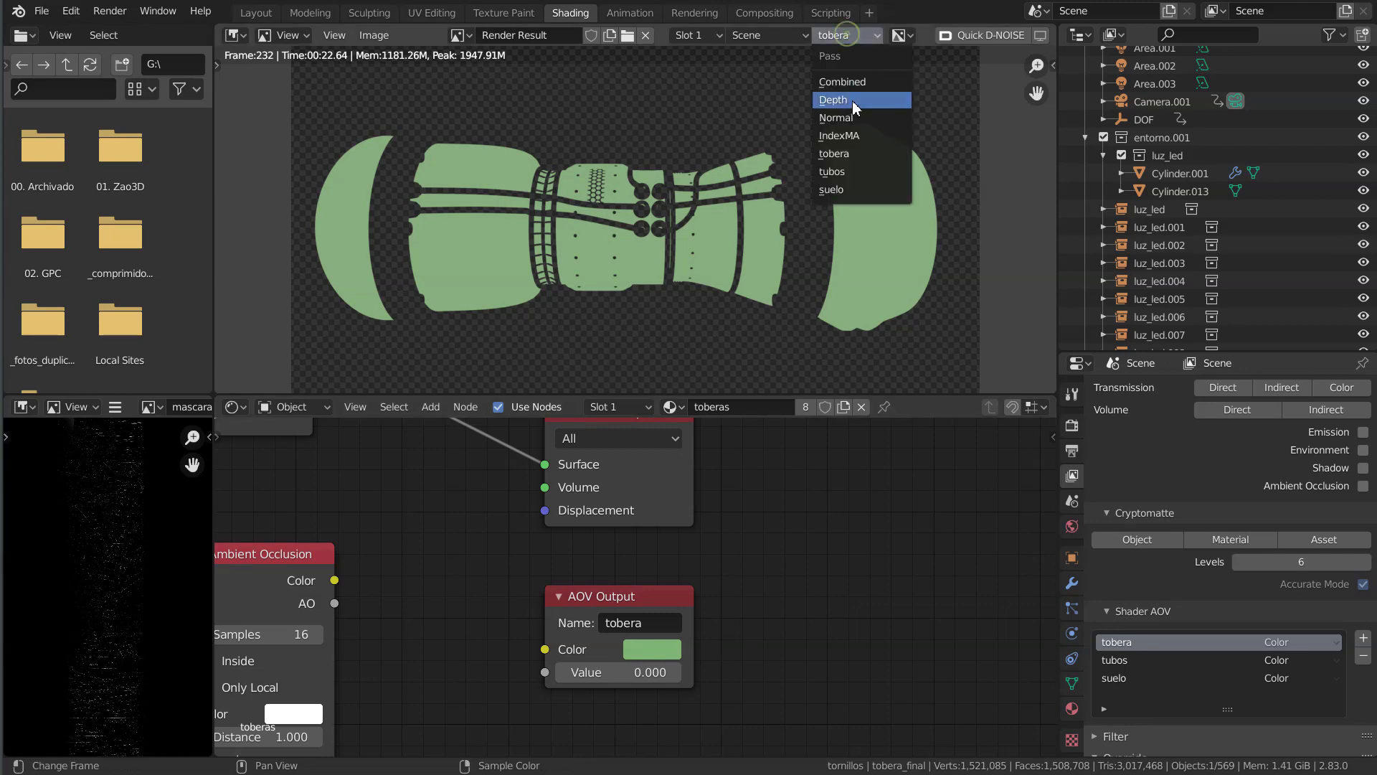
pyautogui.click(846, 172)
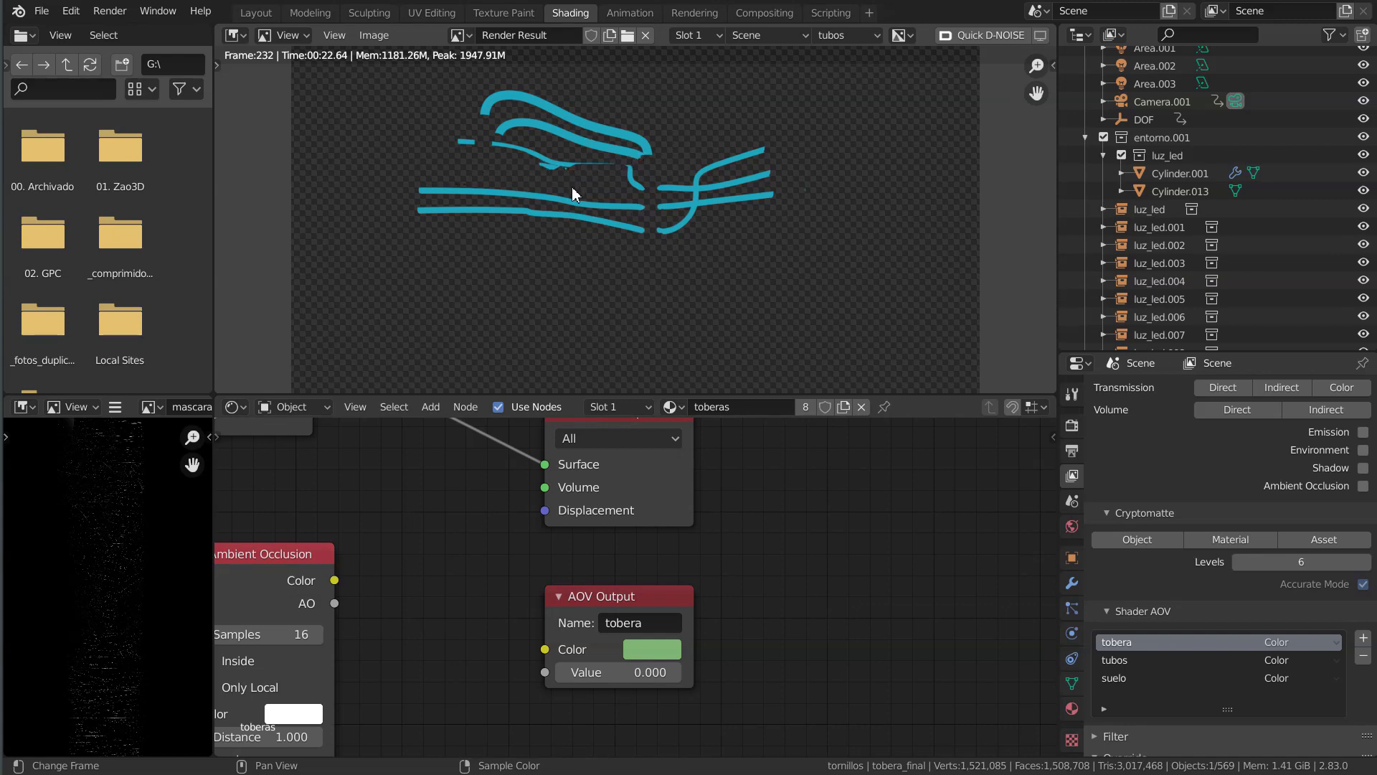
pyautogui.click(842, 32)
pyautogui.click(844, 191)
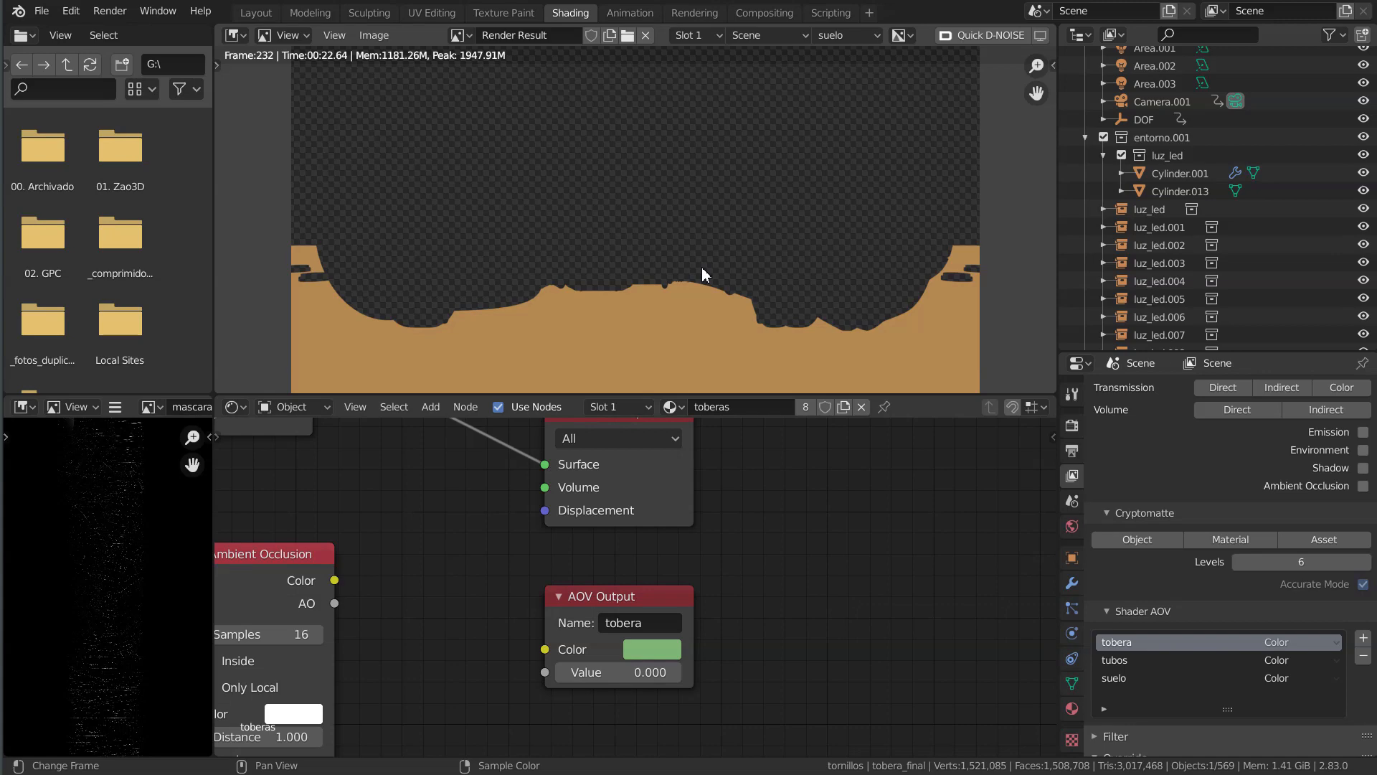
pyautogui.click(845, 35)
pyautogui.click(845, 79)
# Move the Ambient Occlusion node slightly up and left in the toberas material's node tree.
pyautogui.moveTo(626, 560); pyautogui.dragTo(717, 559, button='middle')
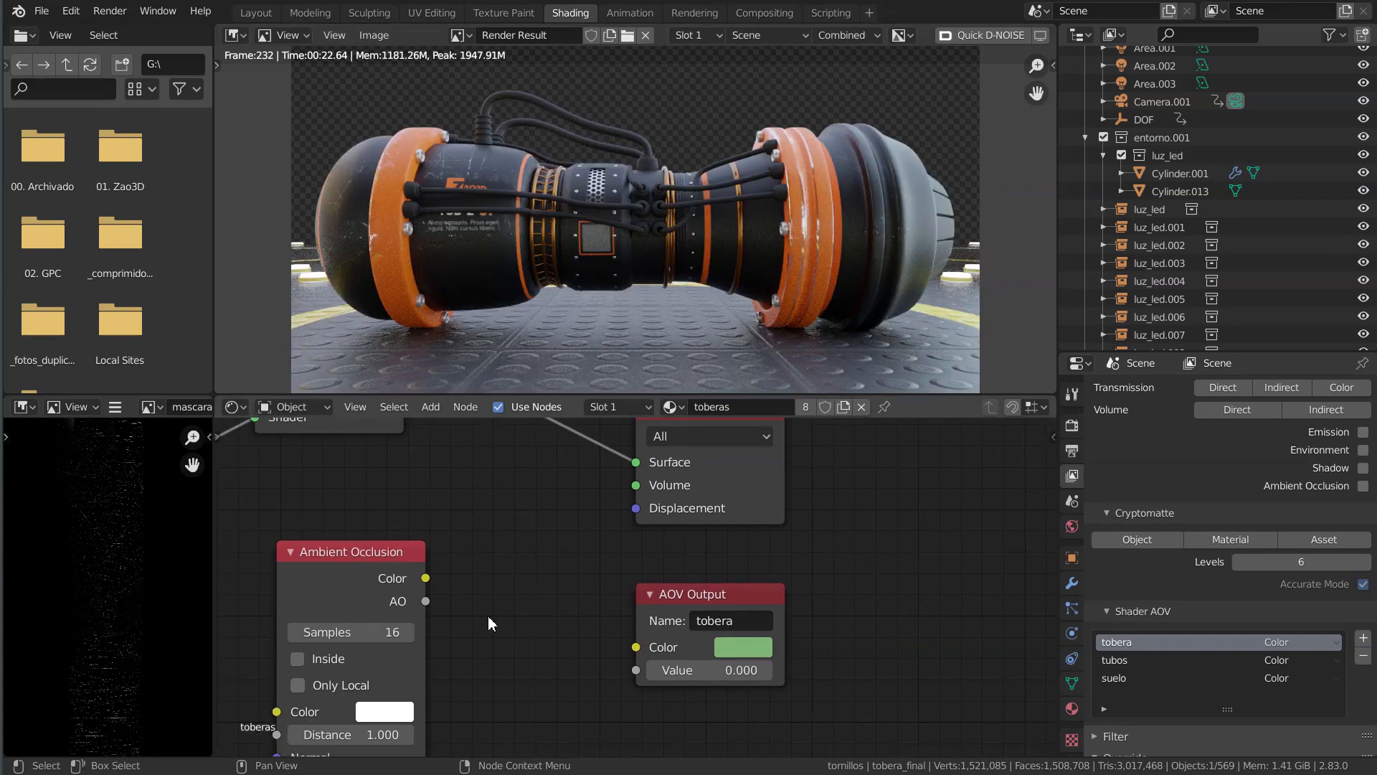
pyautogui.moveTo(492, 618); pyautogui.dragTo(472, 537, button='middle')
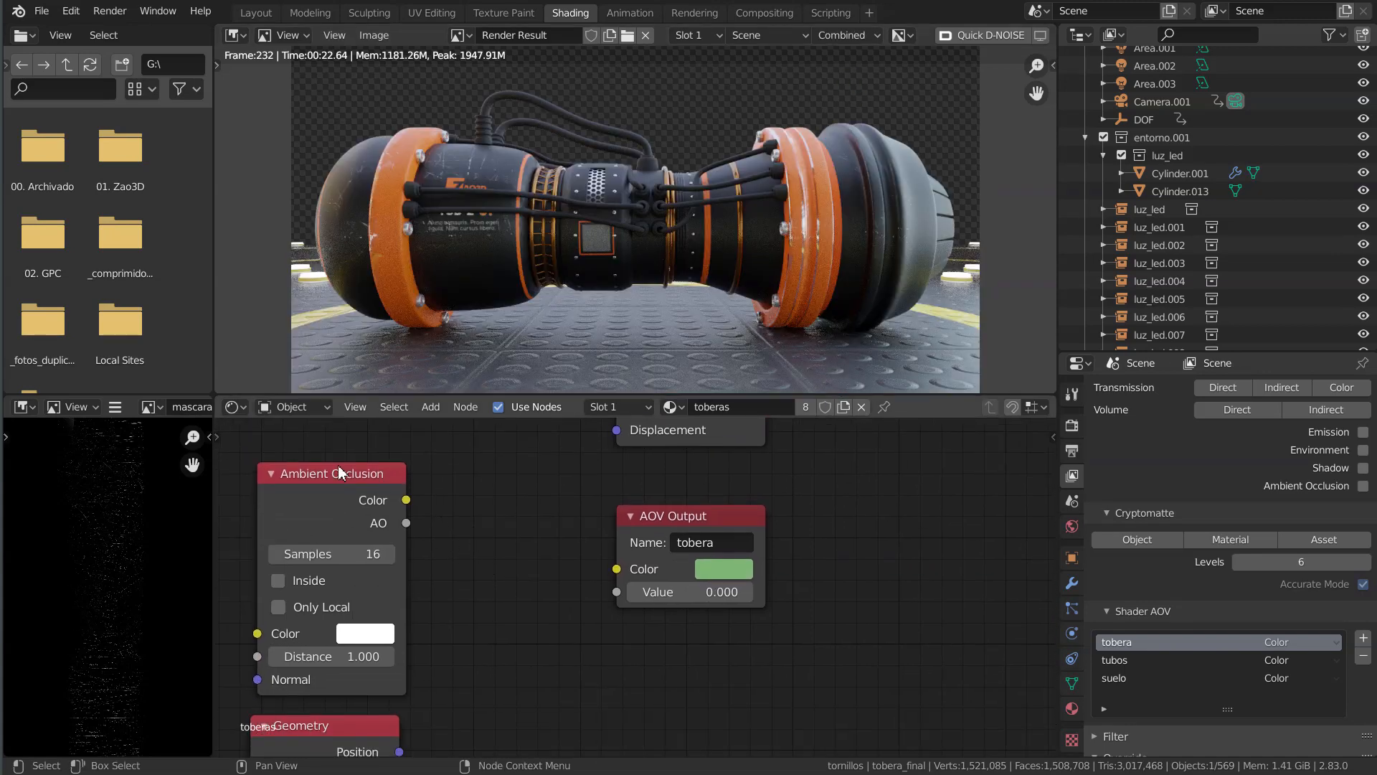
pyautogui.scroll(-2, 574, 523)
pyautogui.moveTo(575, 519); pyautogui.dragTo(570, 547, button='middle')
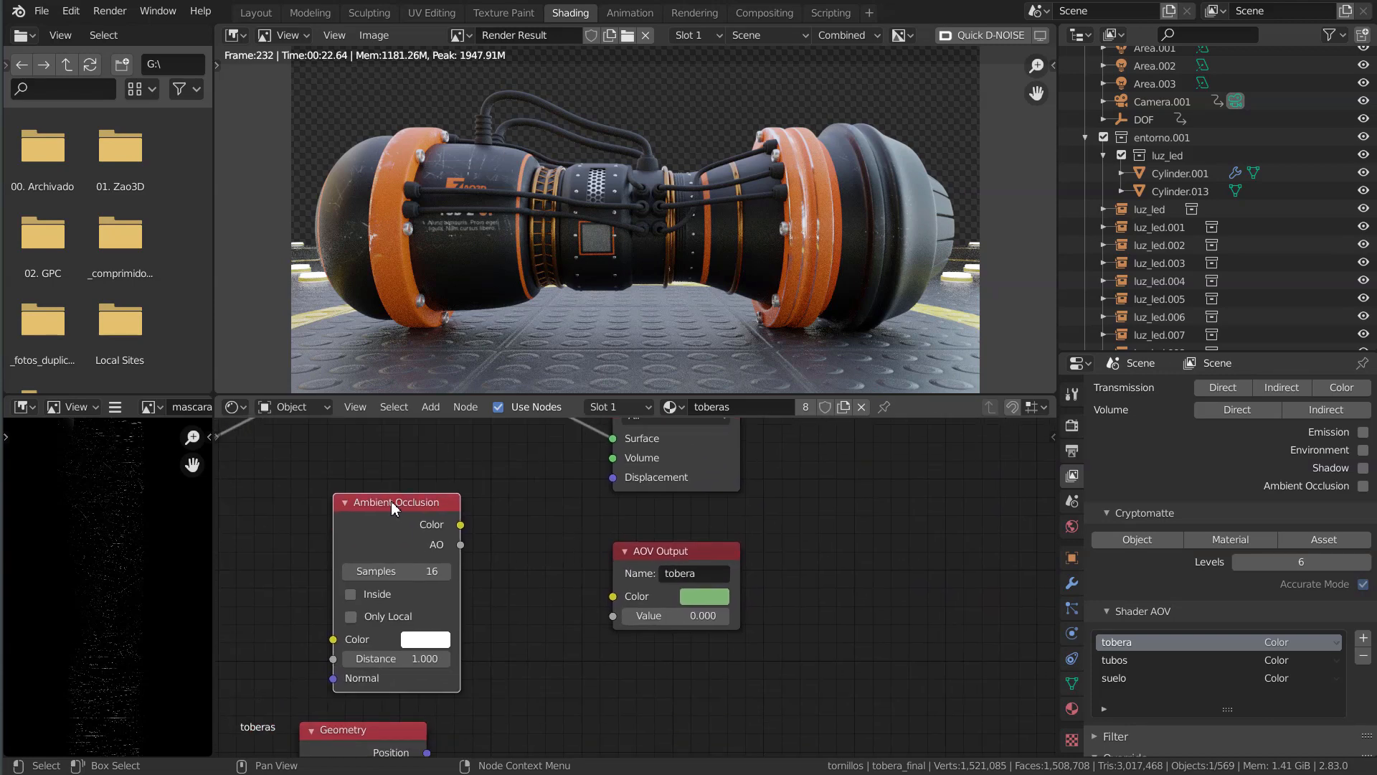
pyautogui.moveTo(391, 501); pyautogui.dragTo(380, 475)
# Connect the Ambient Occlusion node's Color output to the Color input of the tobera AOV Output node.
pyautogui.moveTo(527, 575)
pyautogui.mouseDown(button='middle')
pyautogui.moveTo(519, 556)
pyautogui.moveTo(513, 581)
pyautogui.mouseUp(button='middle')
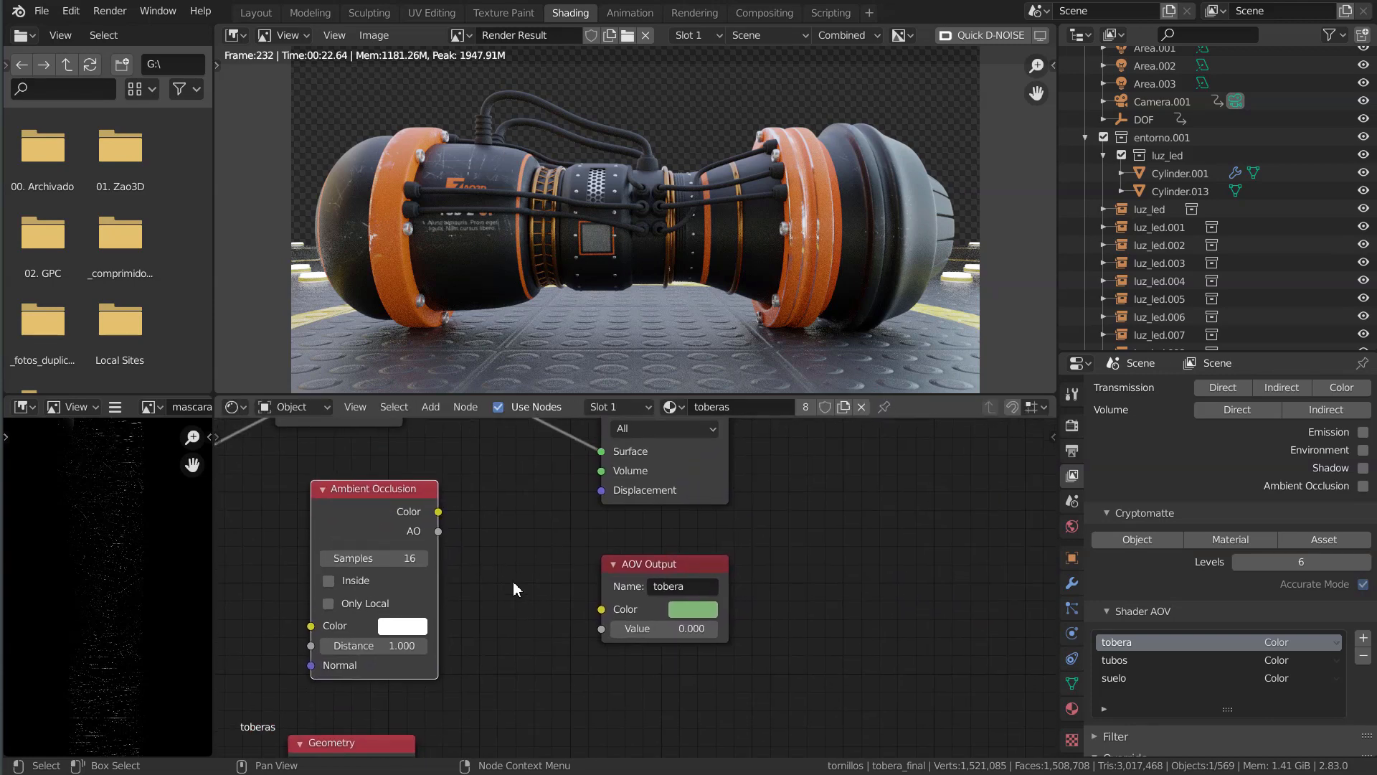
pyautogui.scroll(3, 458, 501)
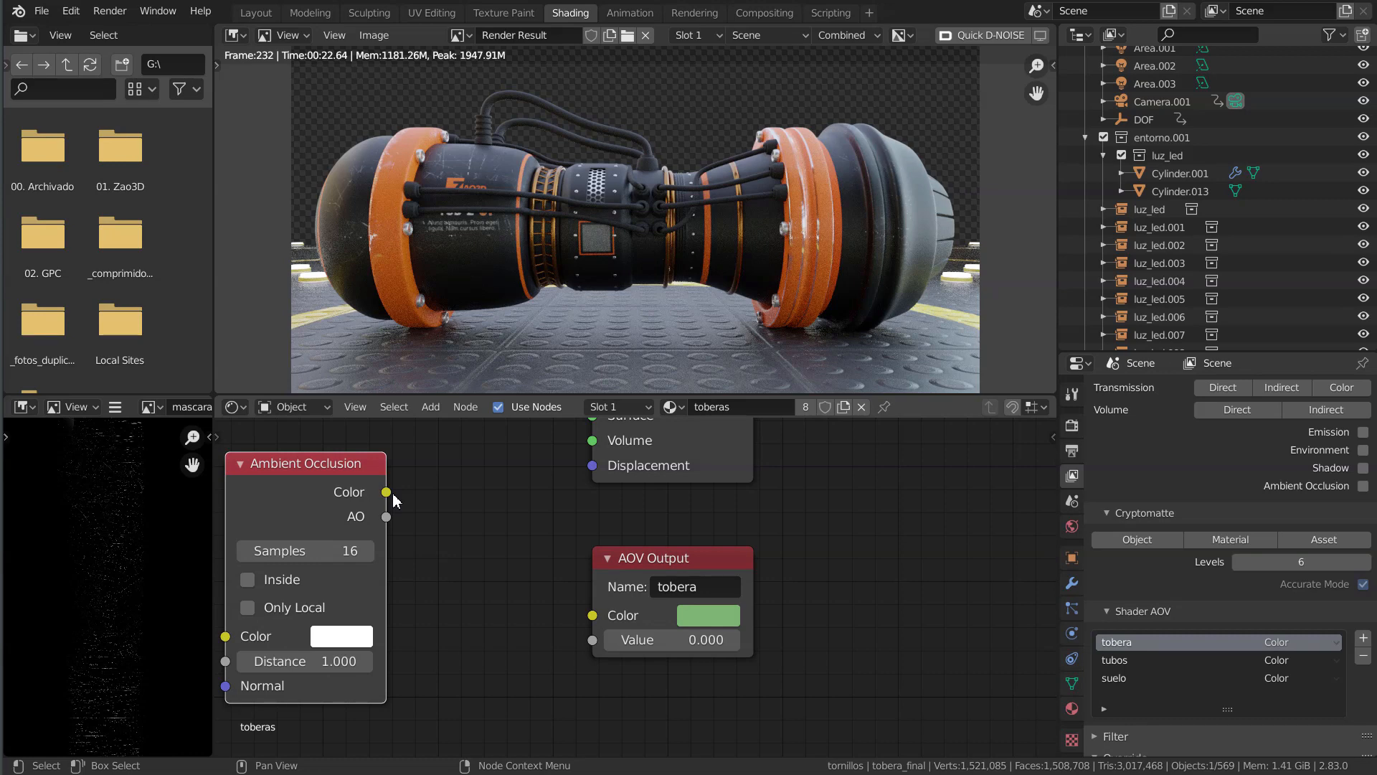
pyautogui.moveTo(387, 492); pyautogui.dragTo(592, 616)
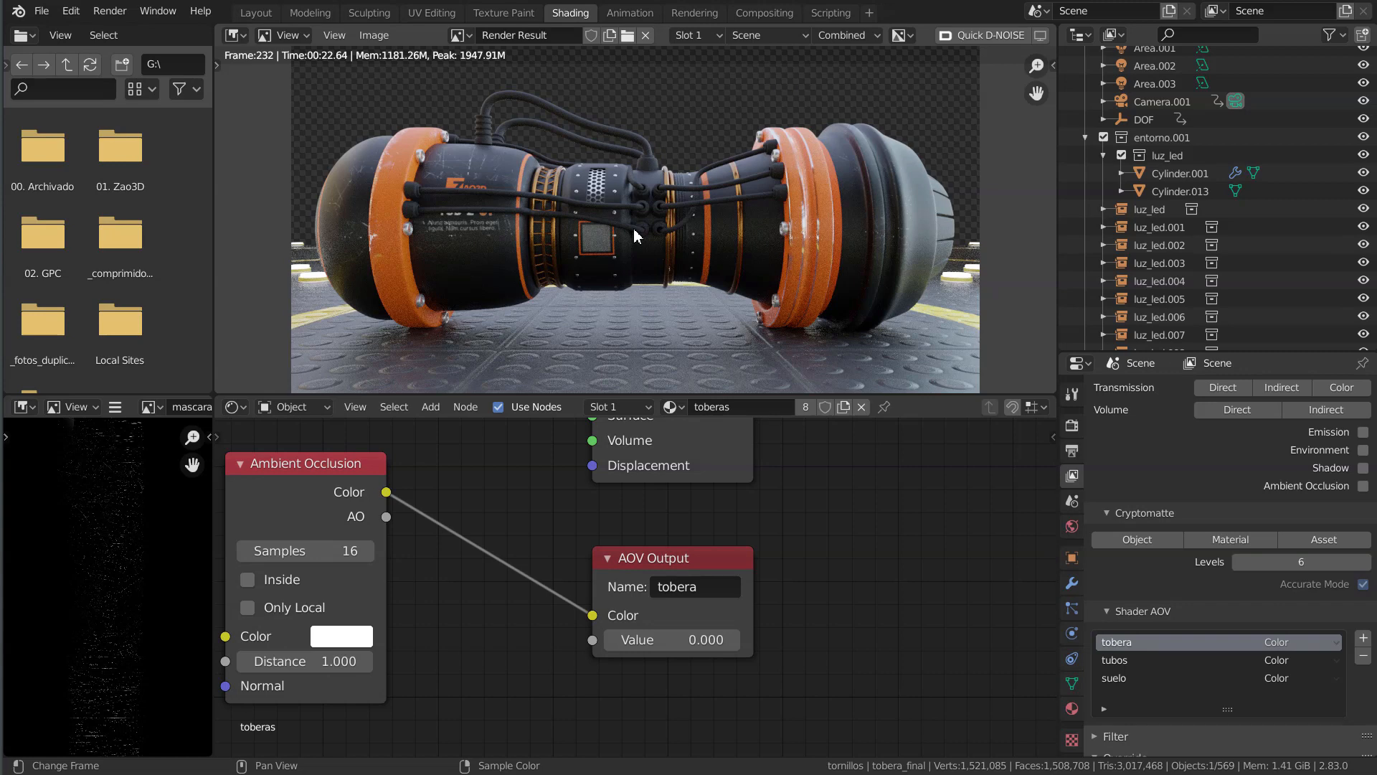
# Render the frame again and display the tobera pass of the render result.
pyautogui.press('F12')
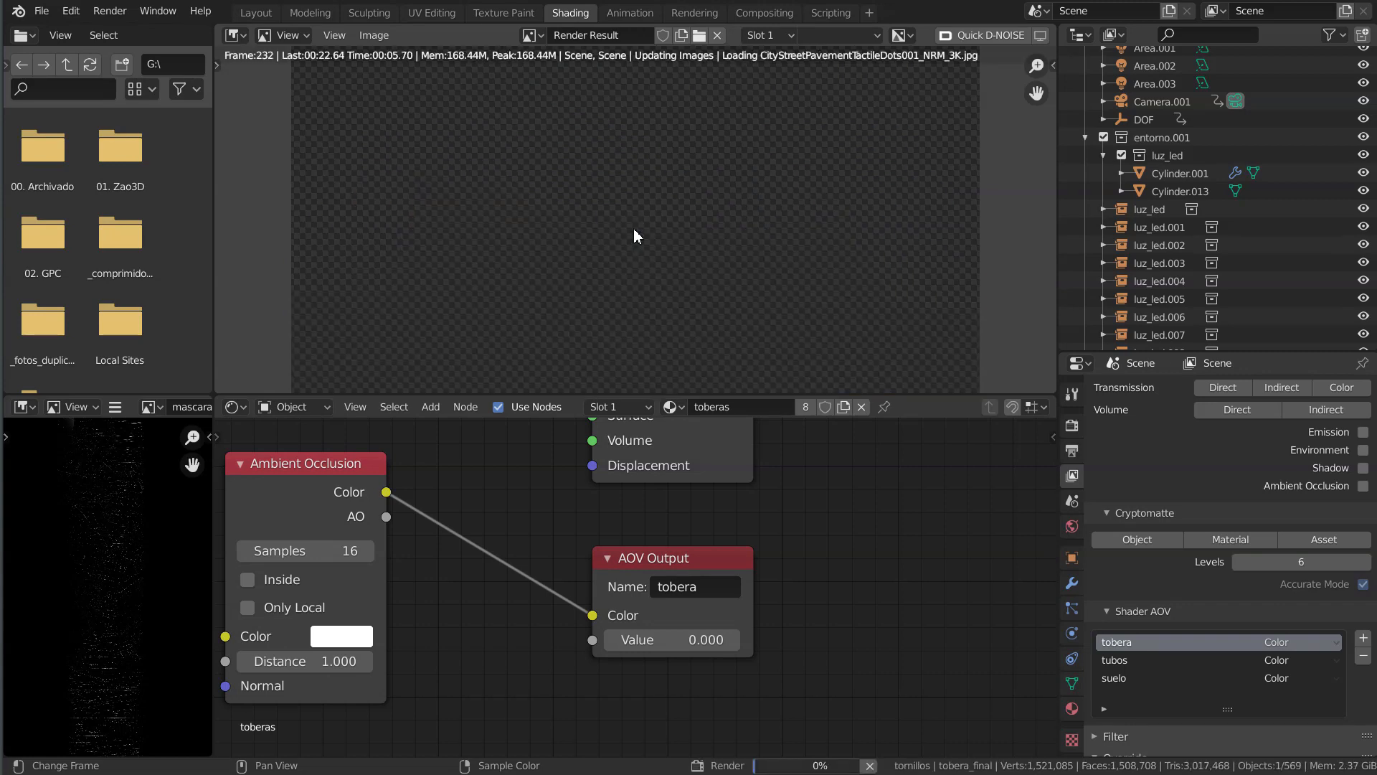
pyautogui.click(848, 35)
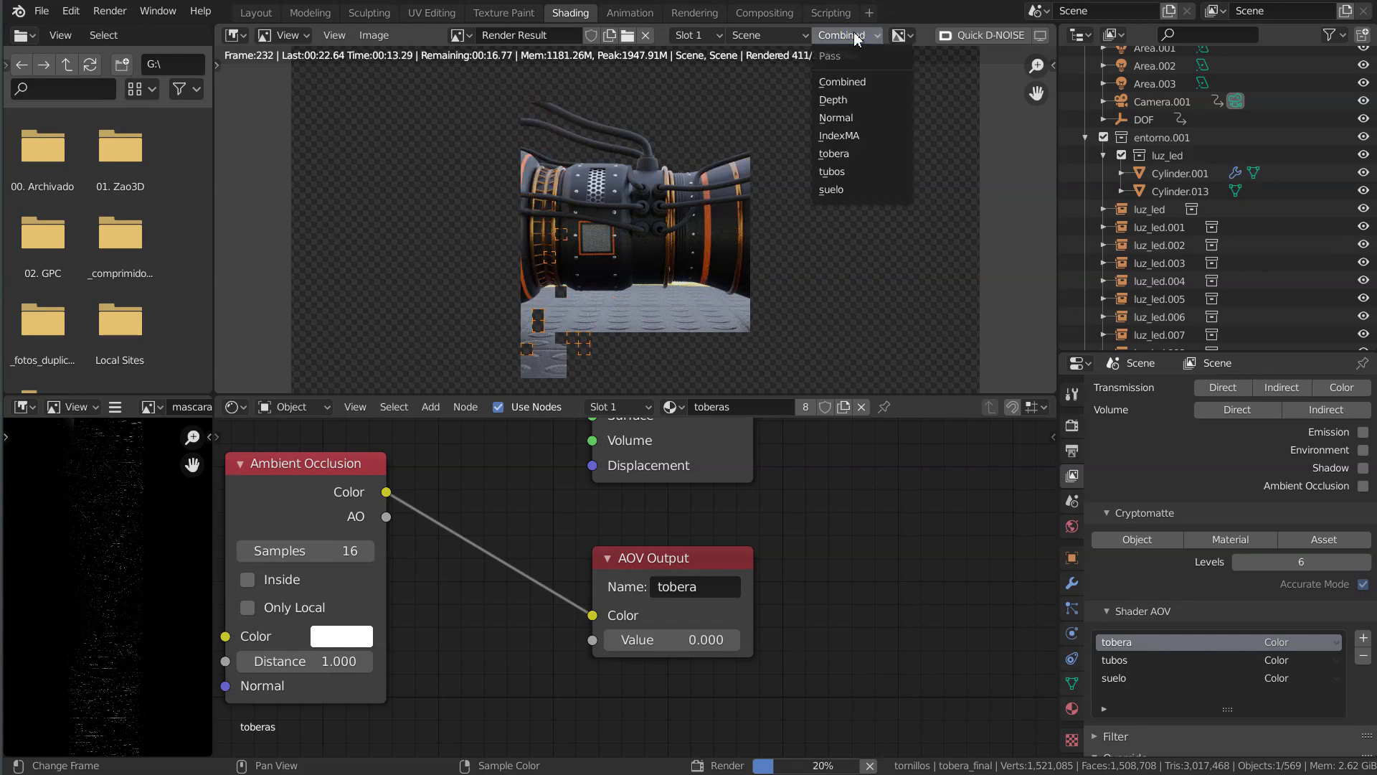
pyautogui.click(849, 152)
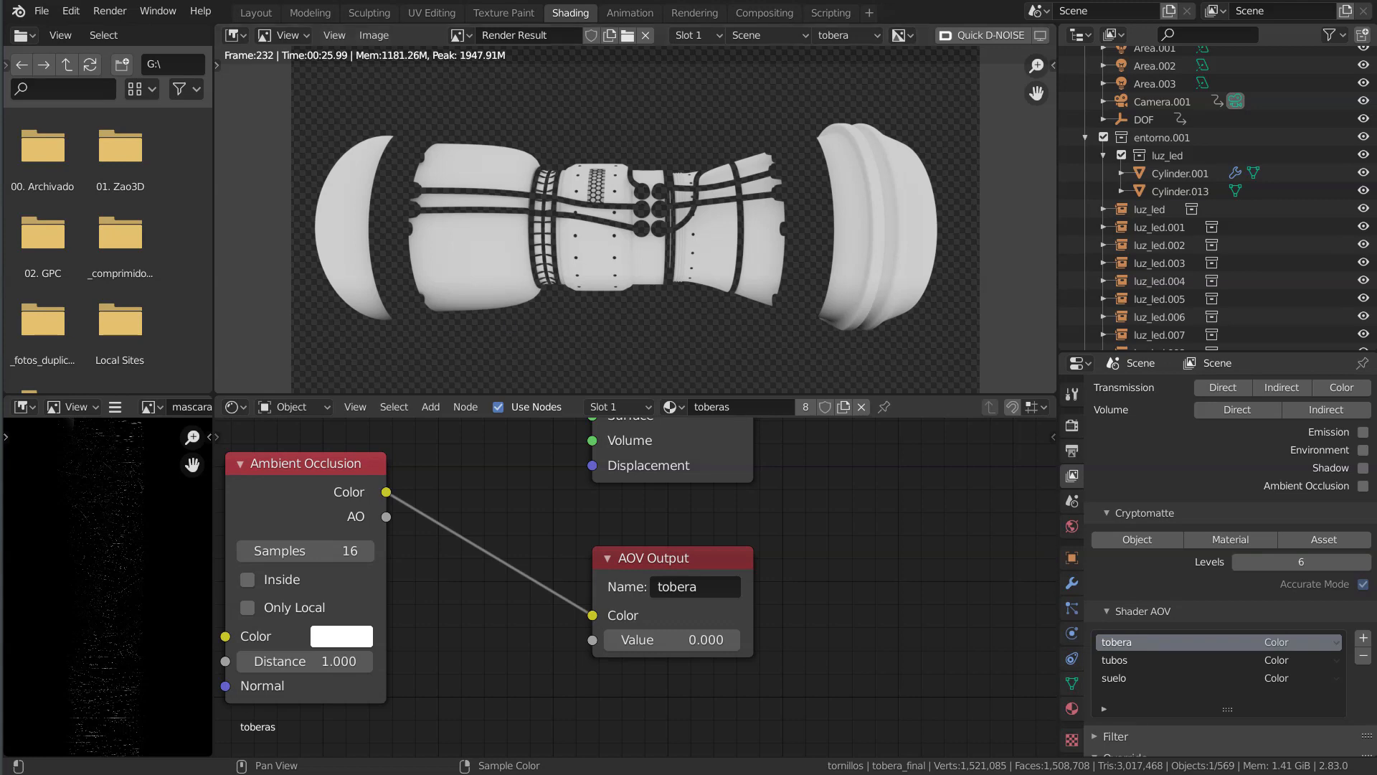
# Return the render result to the Combined pass and move the Geometry node closer to the tobera AOV Output node.
pyautogui.click(850, 35)
pyautogui.click(860, 82)
pyautogui.moveTo(459, 679); pyautogui.dragTo(459, 526, button='middle')
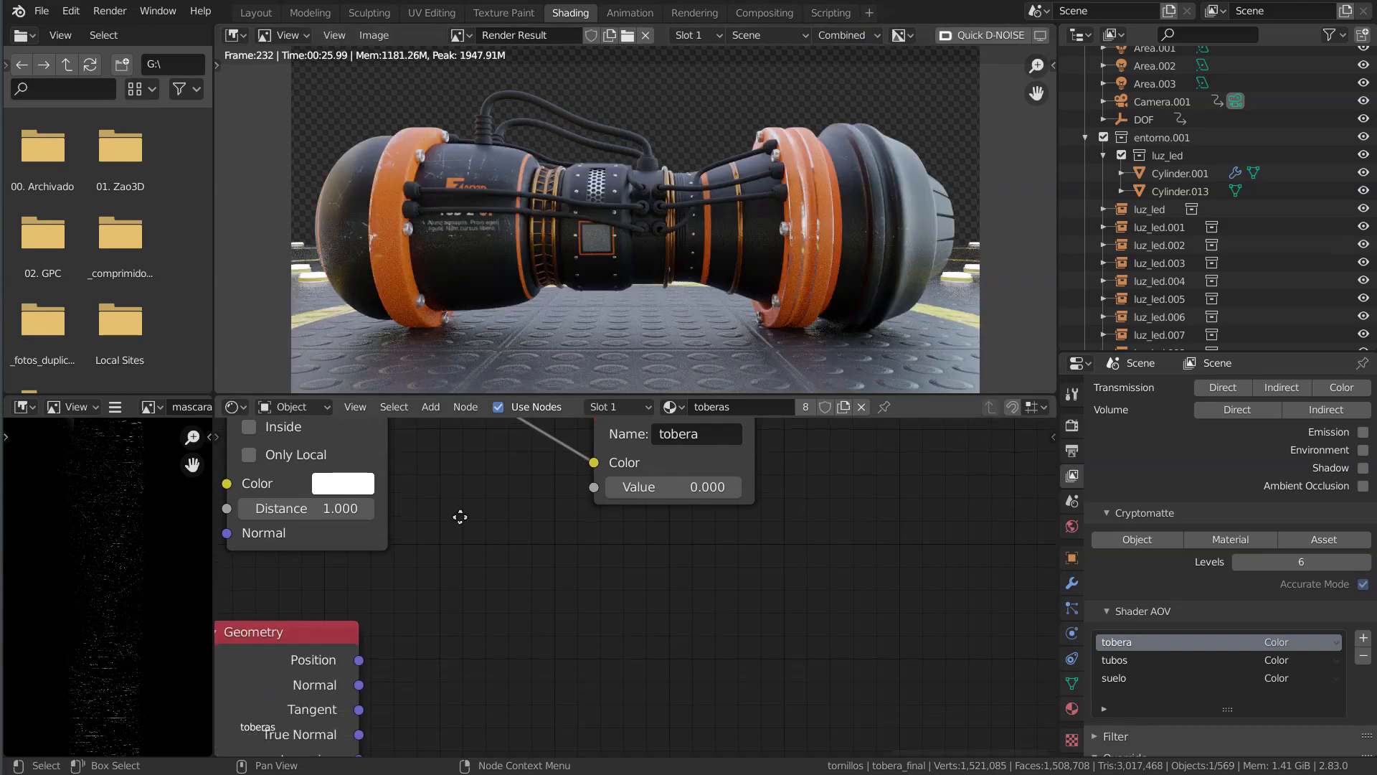
pyautogui.moveTo(302, 642); pyautogui.dragTo(426, 553)
pyautogui.moveTo(553, 563); pyautogui.dragTo(554, 603, button='middle')
pyautogui.moveTo(445, 584); pyautogui.dragTo(422, 583)
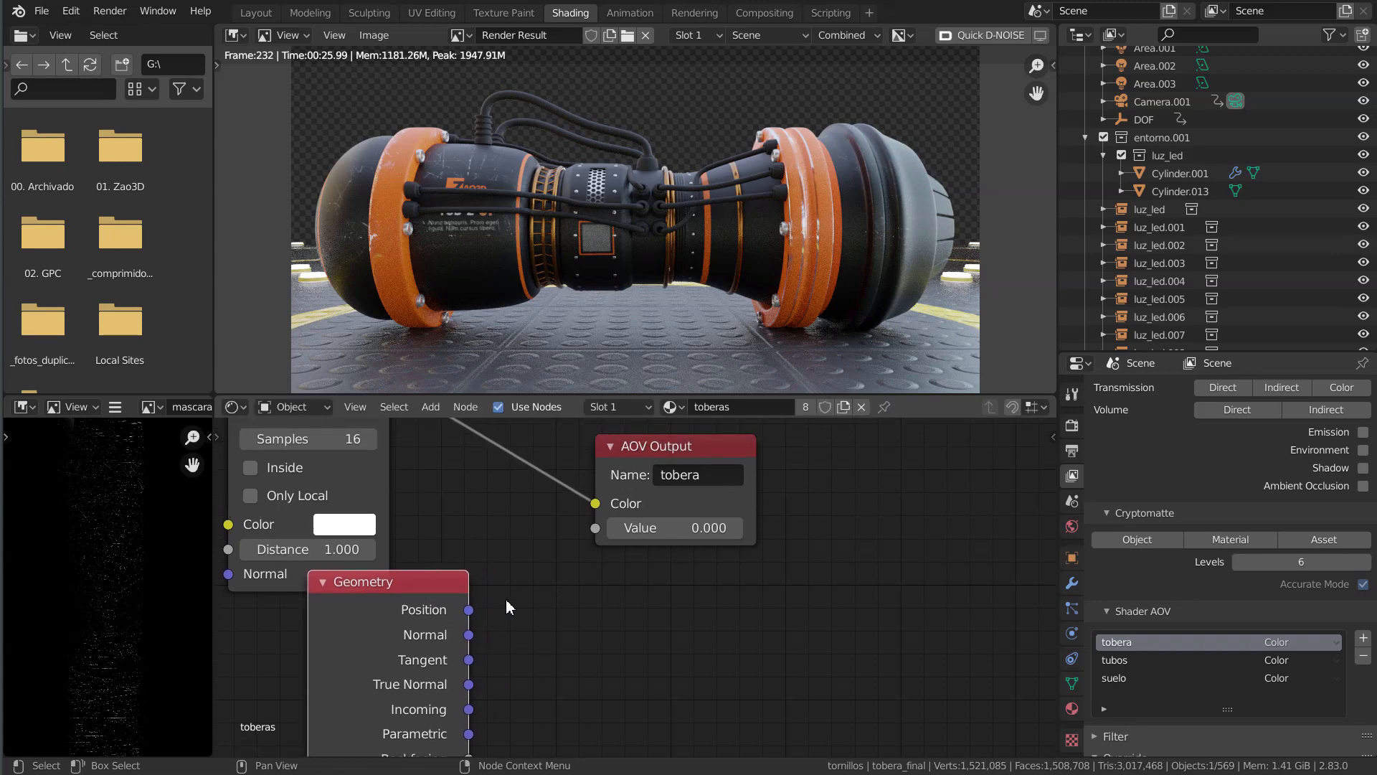
pyautogui.moveTo(507, 607); pyautogui.dragTo(424, 599, button='middle')
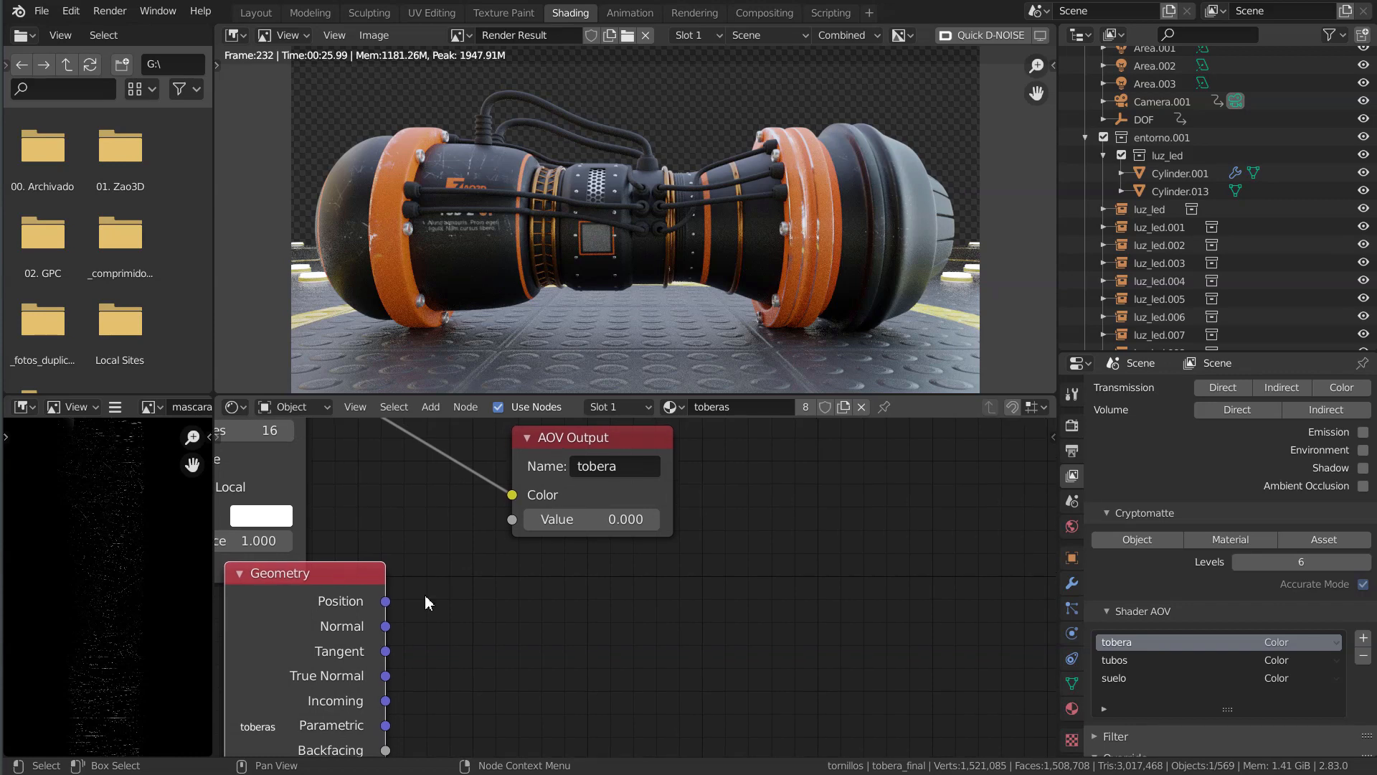
# Connect the Geometry node's Normal output to the tobera AOV Output's Color input, then render the frame and display its tobera pass.
pyautogui.moveTo(386, 626); pyautogui.dragTo(512, 494)
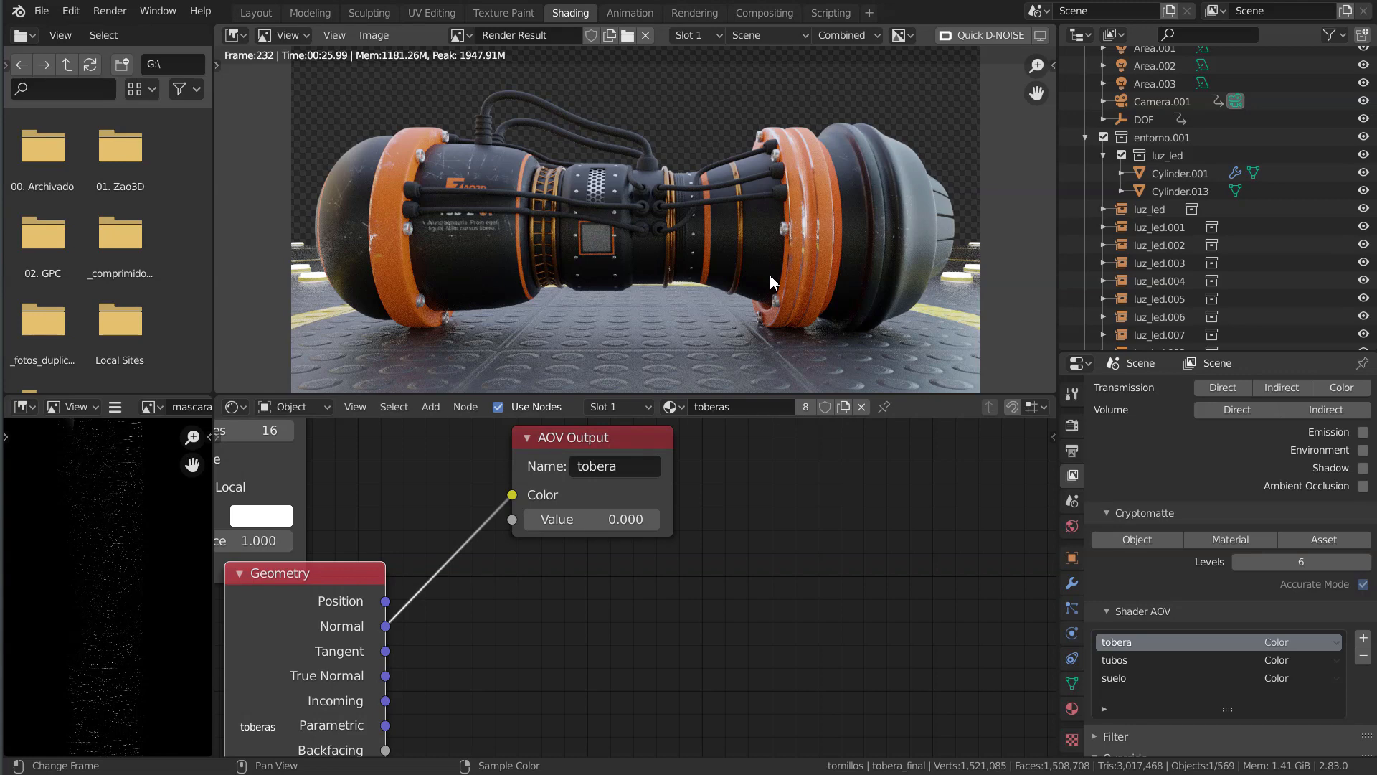
pyautogui.press('F12')
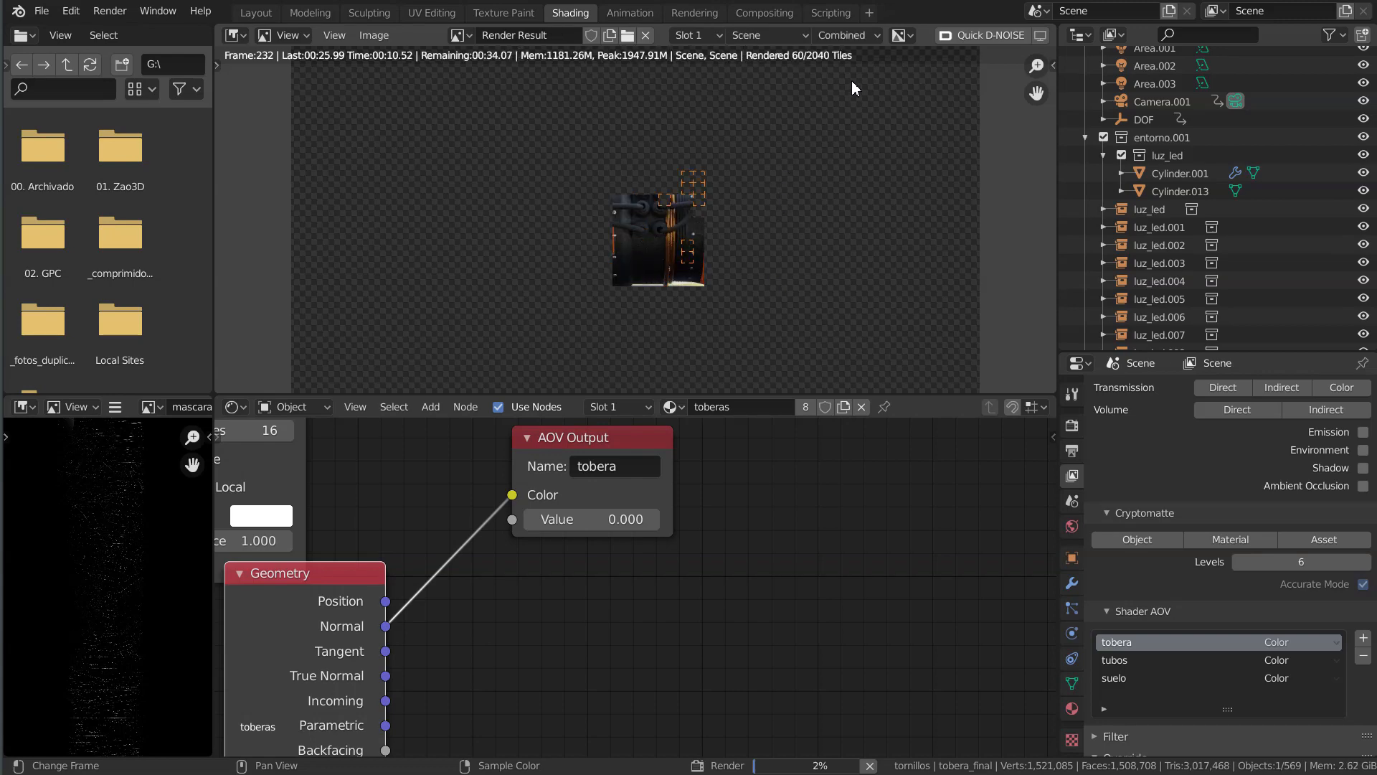
pyautogui.click(858, 39)
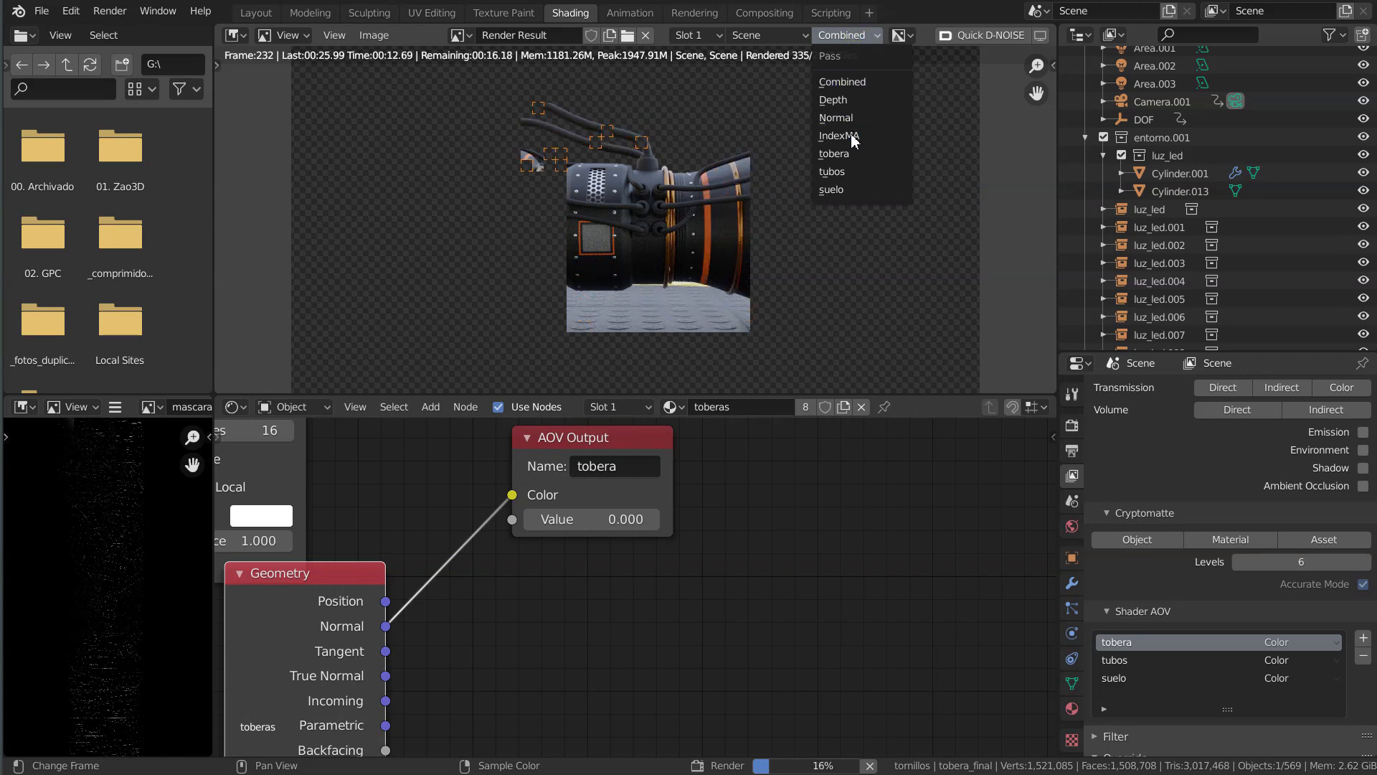
pyautogui.click(858, 153)
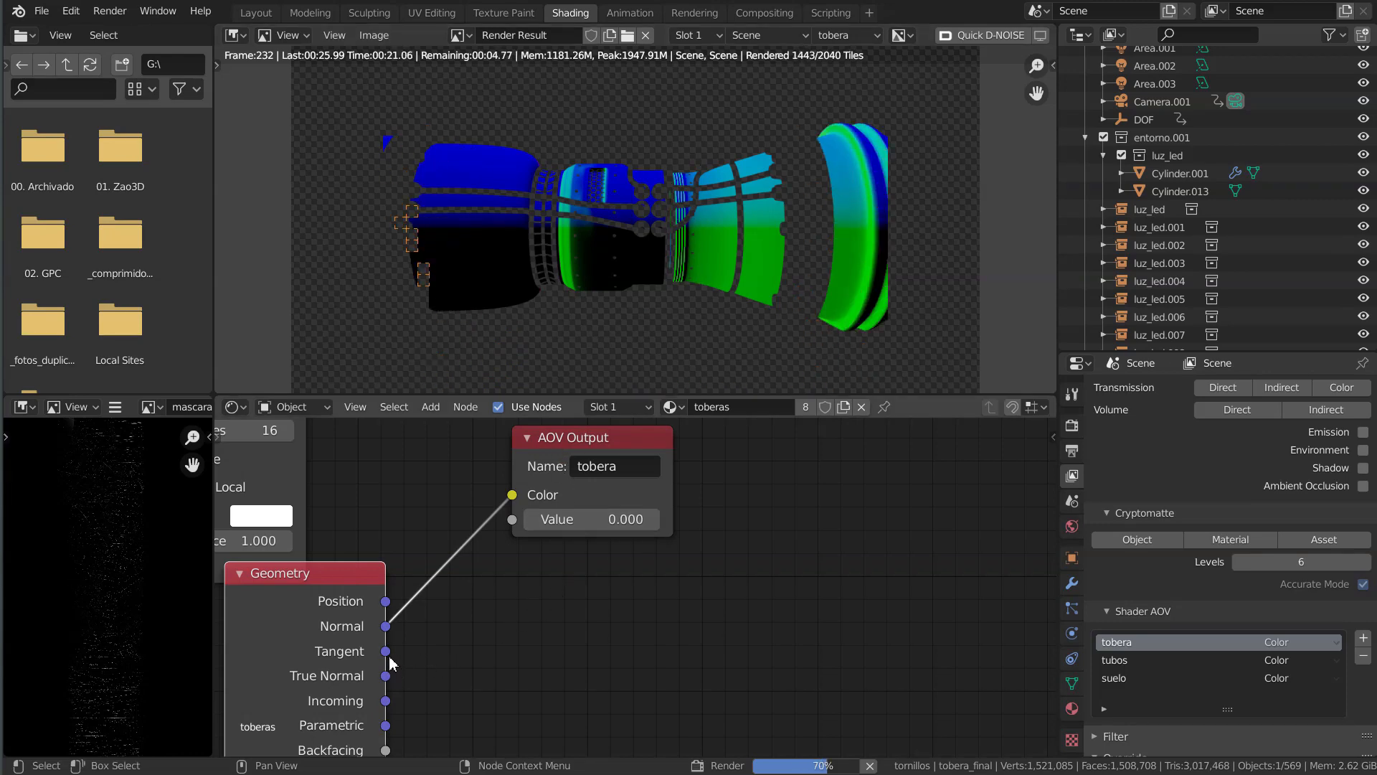
# Connect the Geometry node's Tangent output to the tobera AOV Output's Color input instead, then rerender and display the tobera pass.
pyautogui.moveTo(481, 564); pyautogui.dragTo(511, 494)
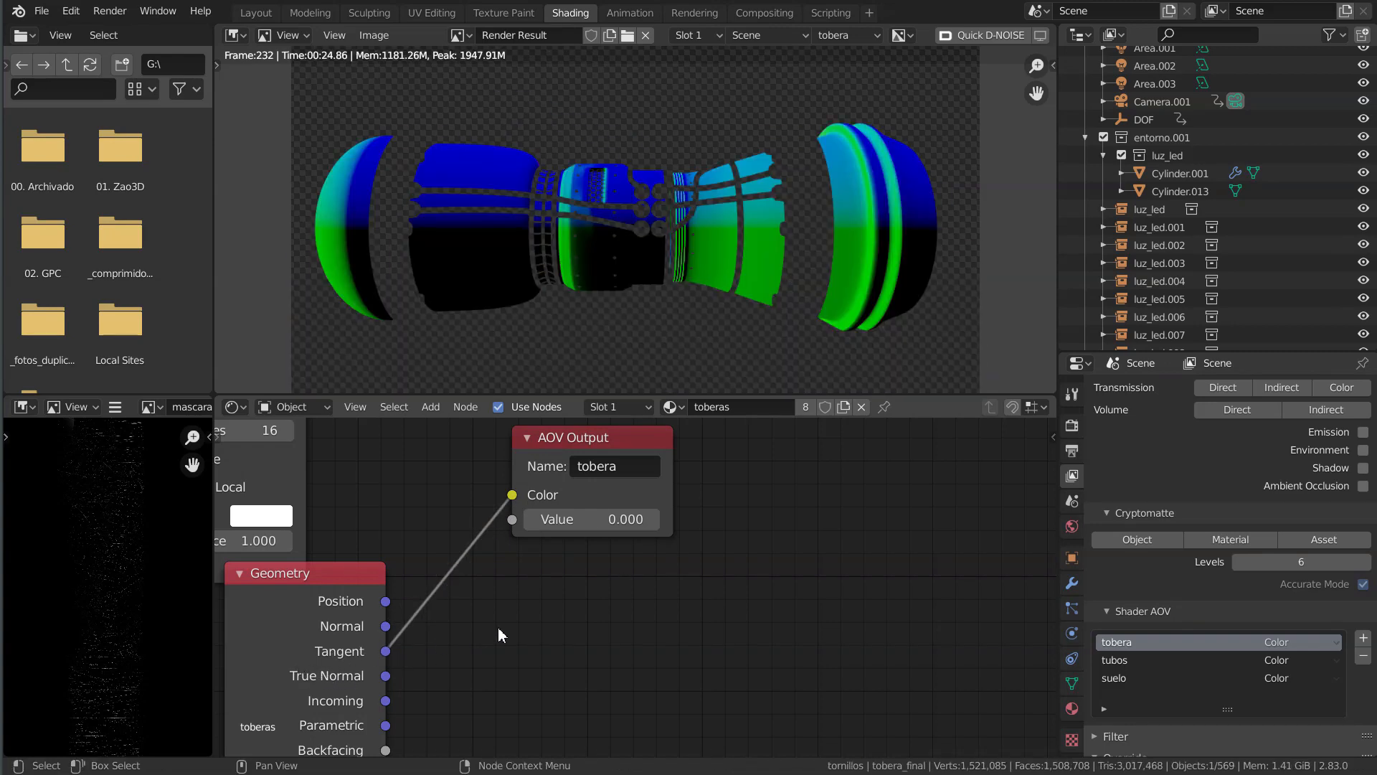
pyautogui.click(855, 40)
pyautogui.click(854, 83)
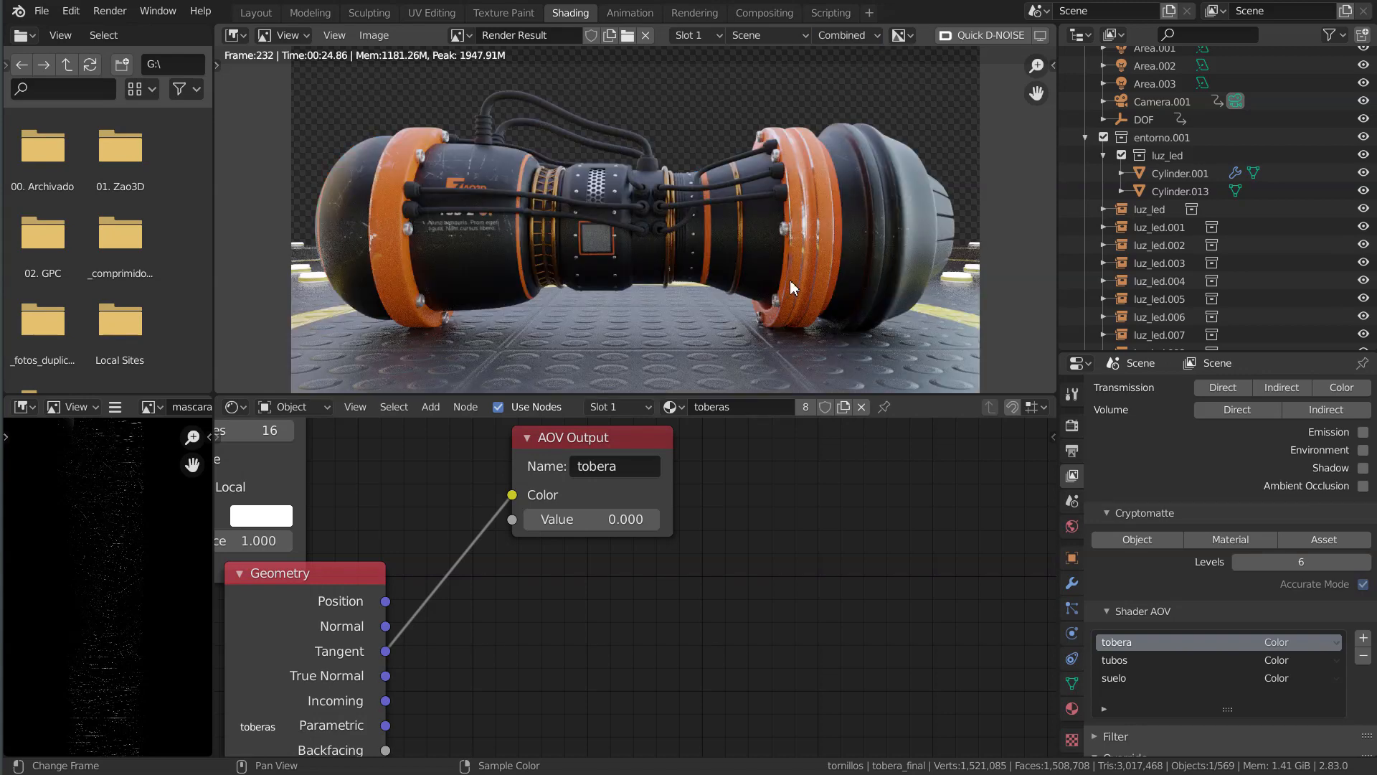
pyautogui.press('F12')
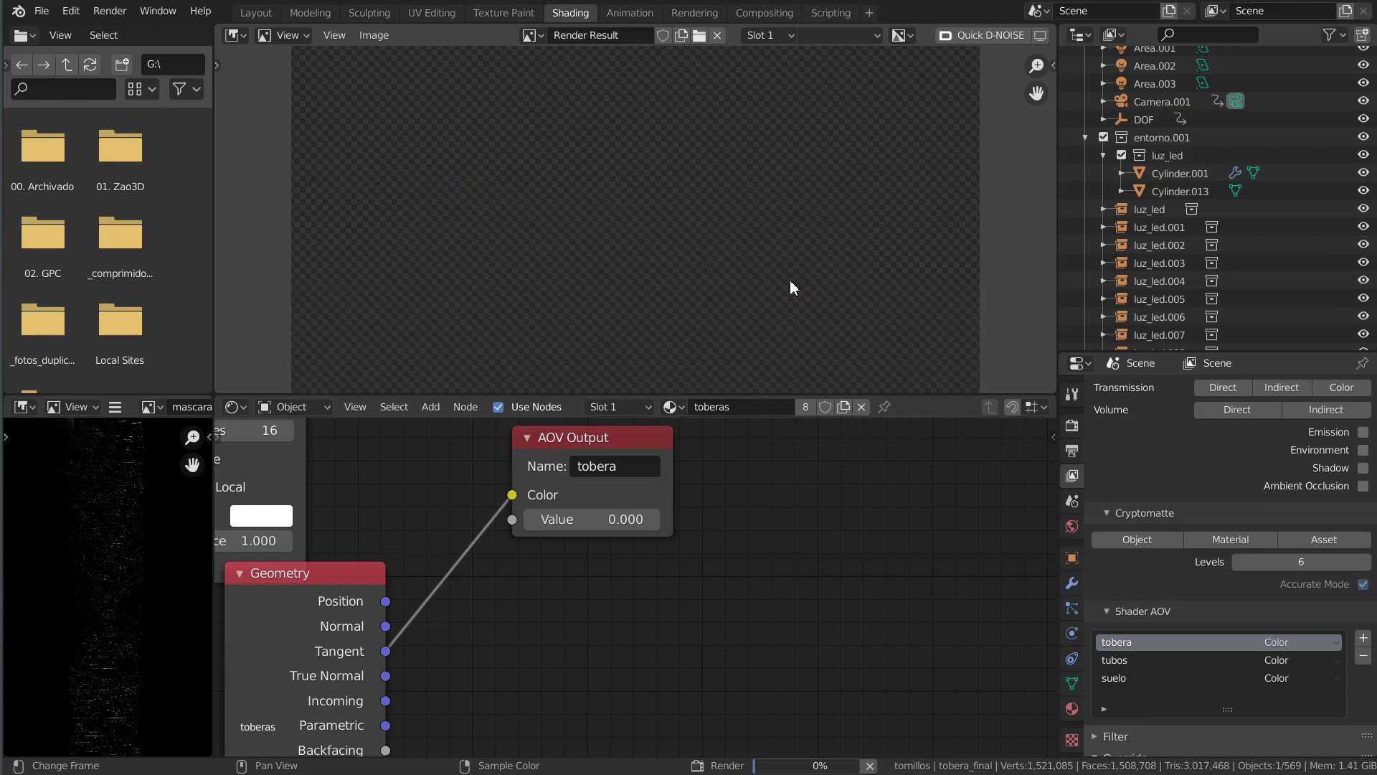
pyautogui.moveTo(397, 655); pyautogui.dragTo(399, 592, button='middle')
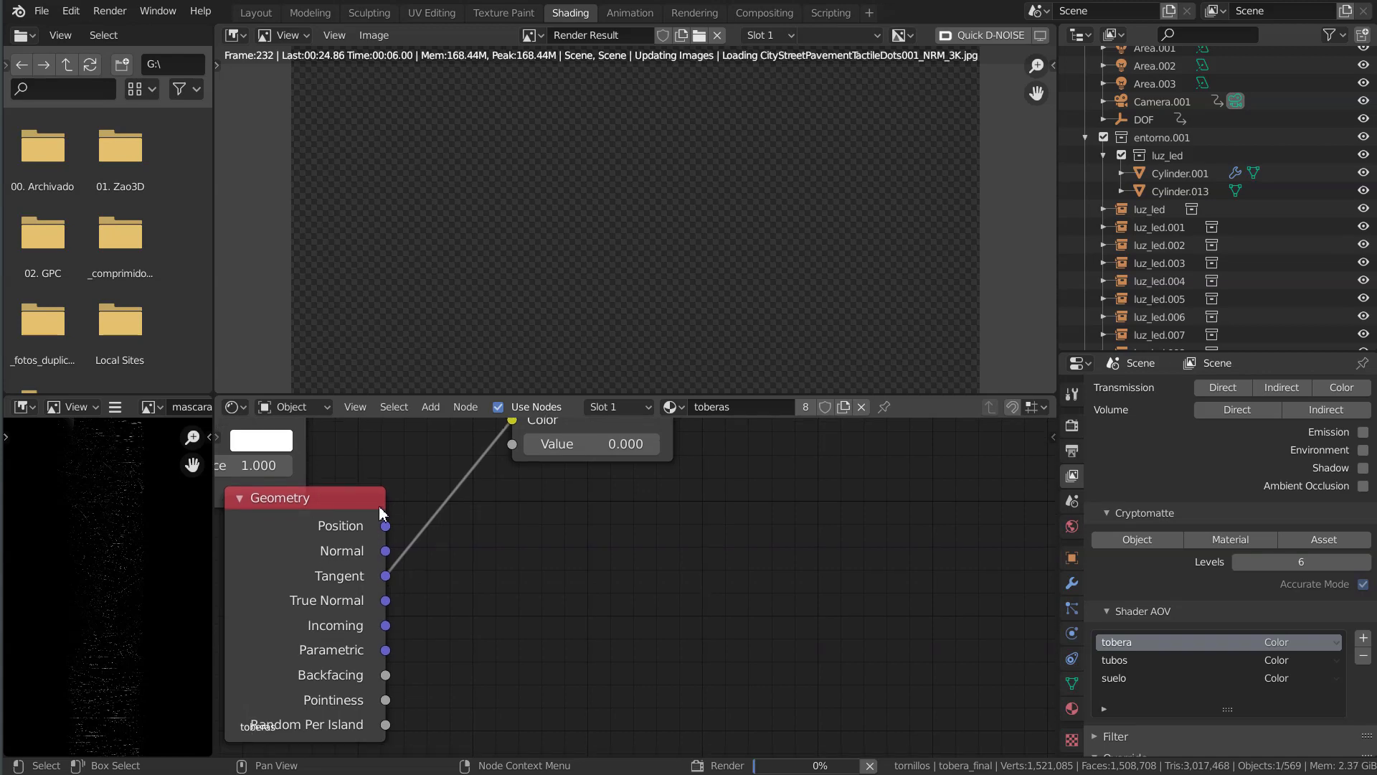
pyautogui.moveTo(420, 537); pyautogui.dragTo(408, 650, button='middle')
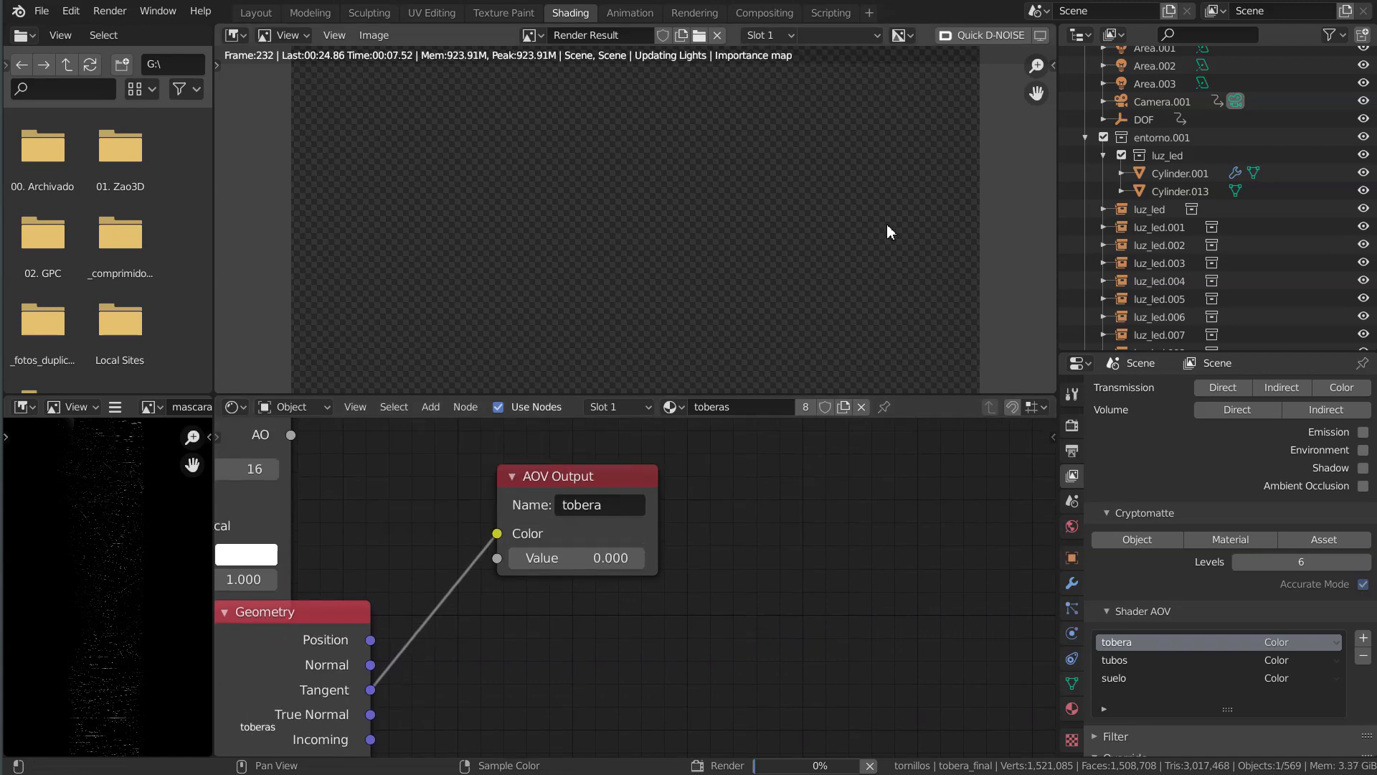
pyautogui.click(860, 36)
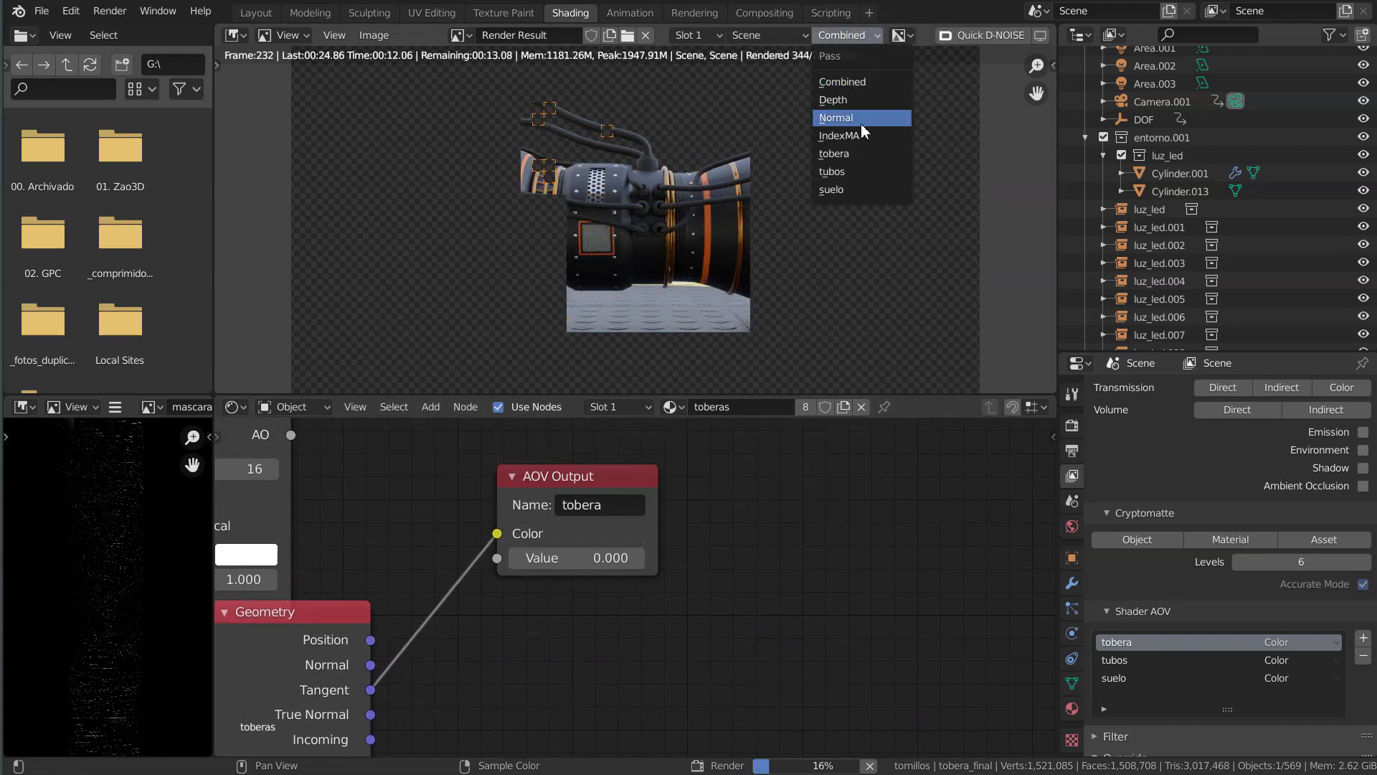
pyautogui.click(834, 153)
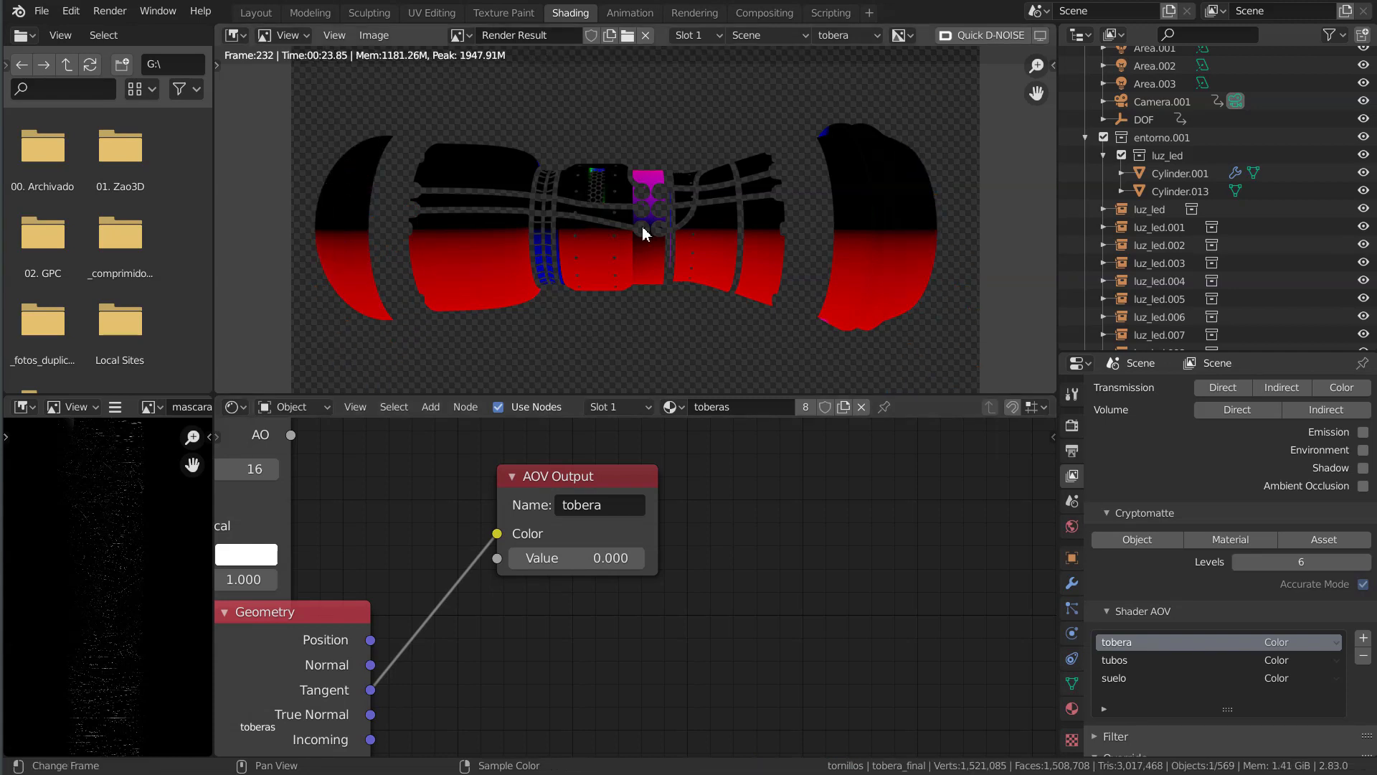
# Return the render result to the Combined pass and disconnect the Geometry link from the tobera AOV Output's Color input.
pyautogui.click(850, 35)
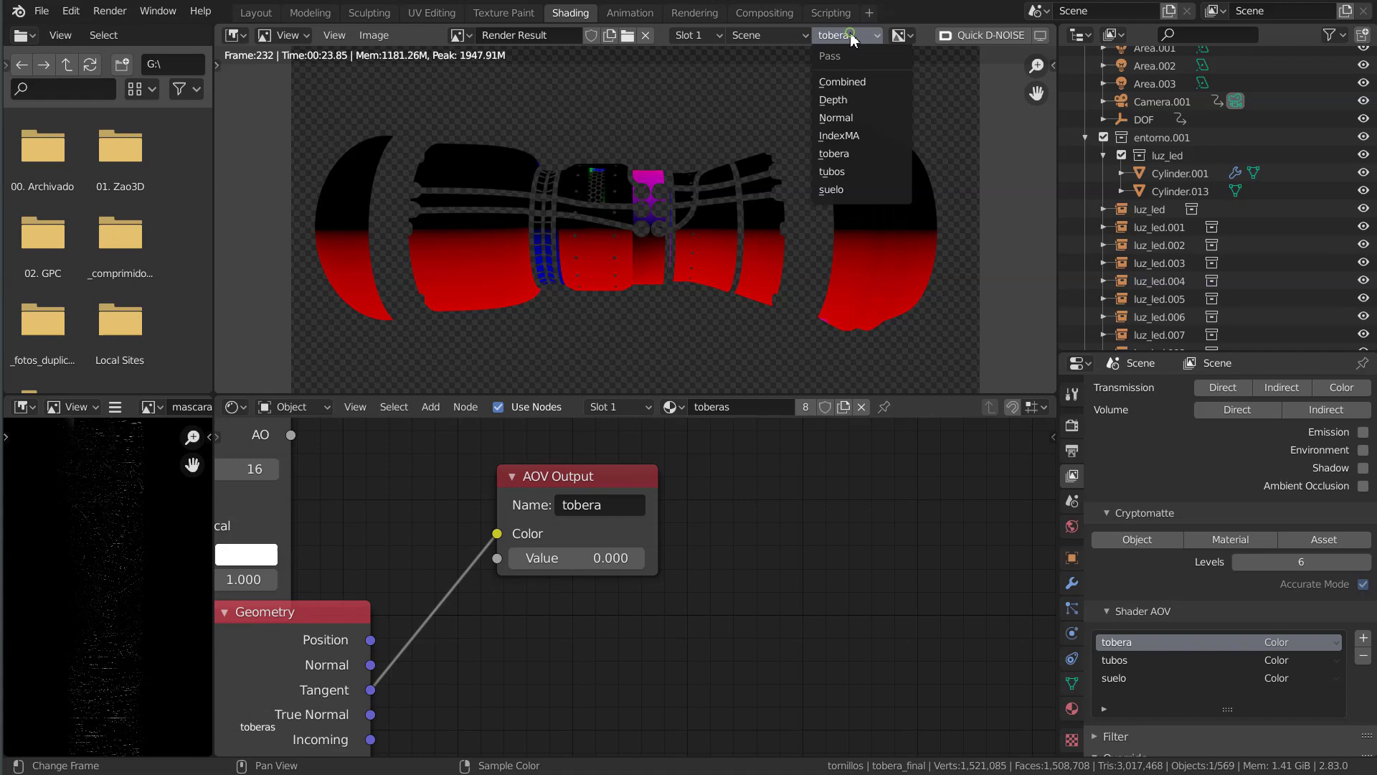
pyautogui.click(863, 83)
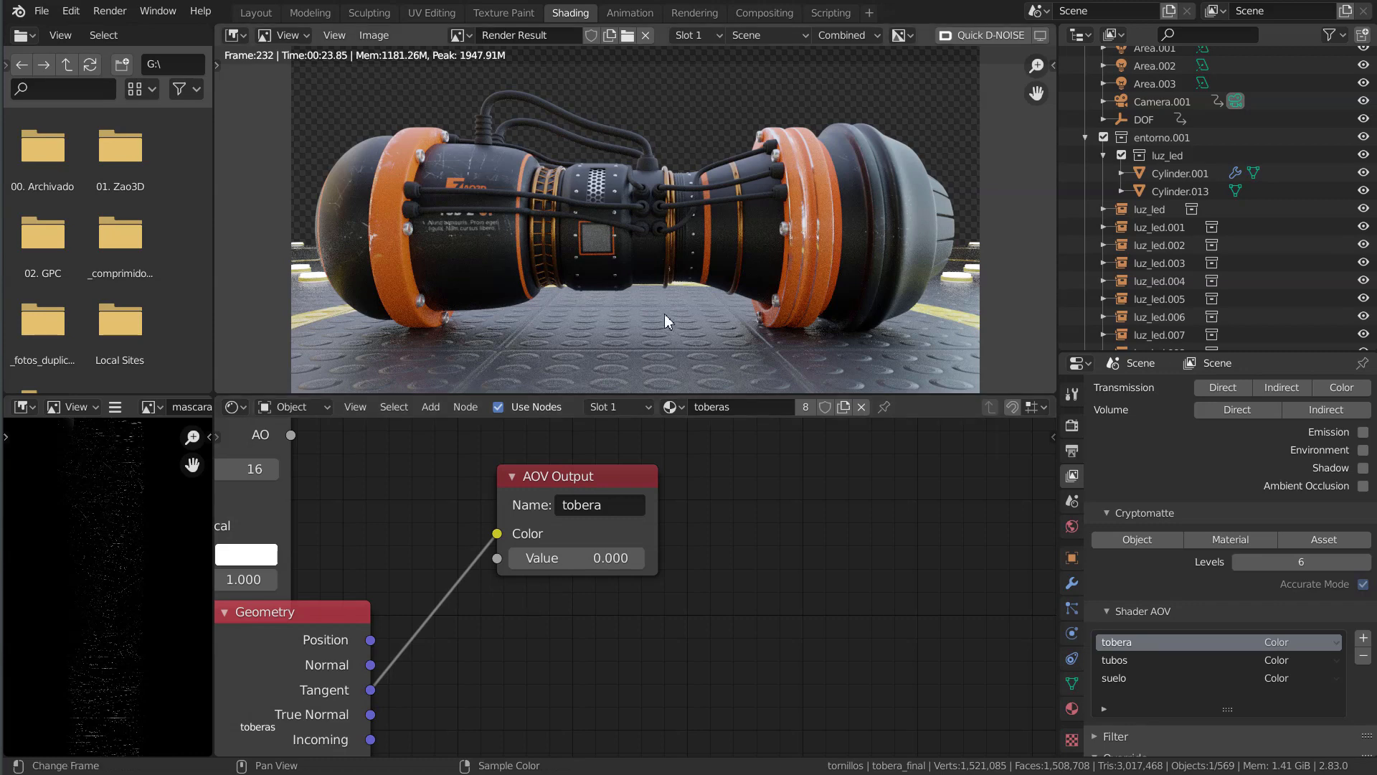
pyautogui.moveTo(654, 583); pyautogui.dragTo(847, 663, button='middle')
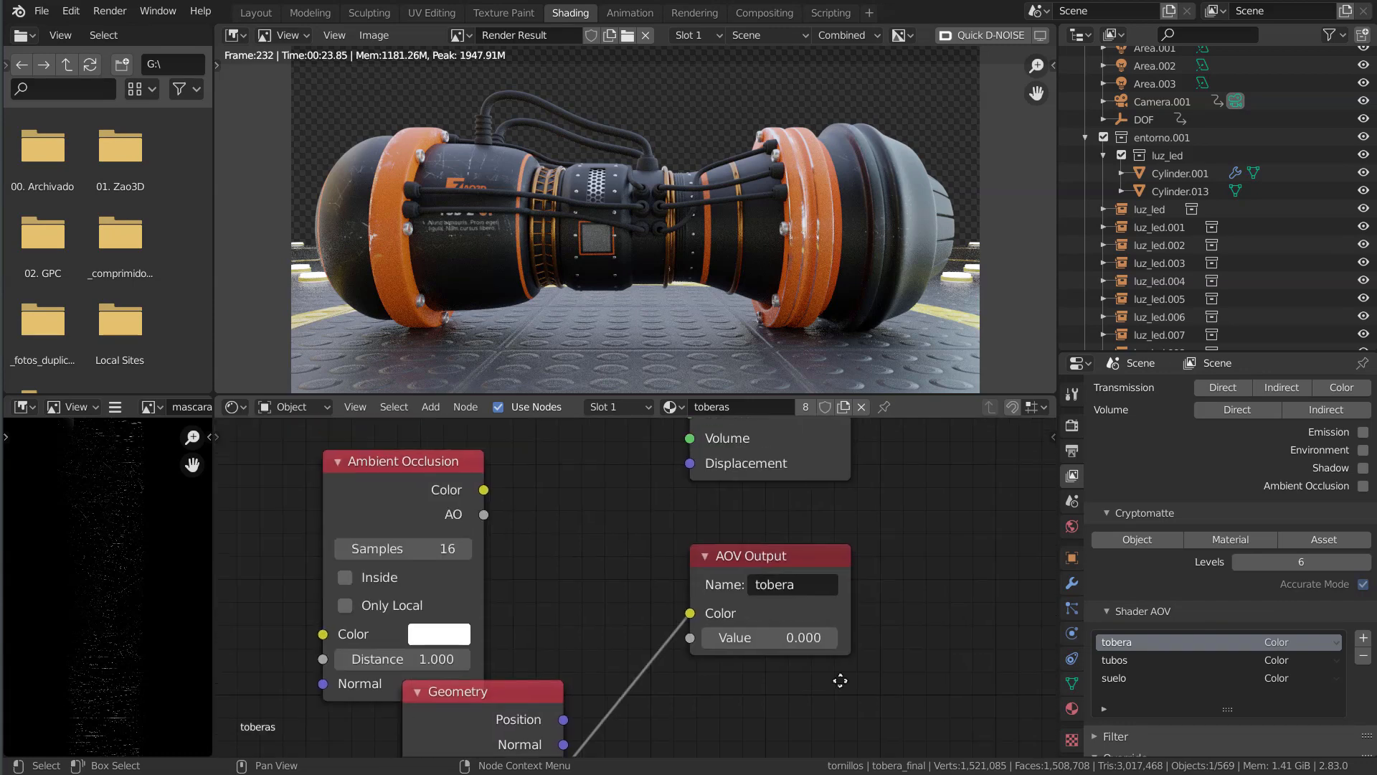
pyautogui.moveTo(690, 613); pyautogui.dragTo(668, 652)
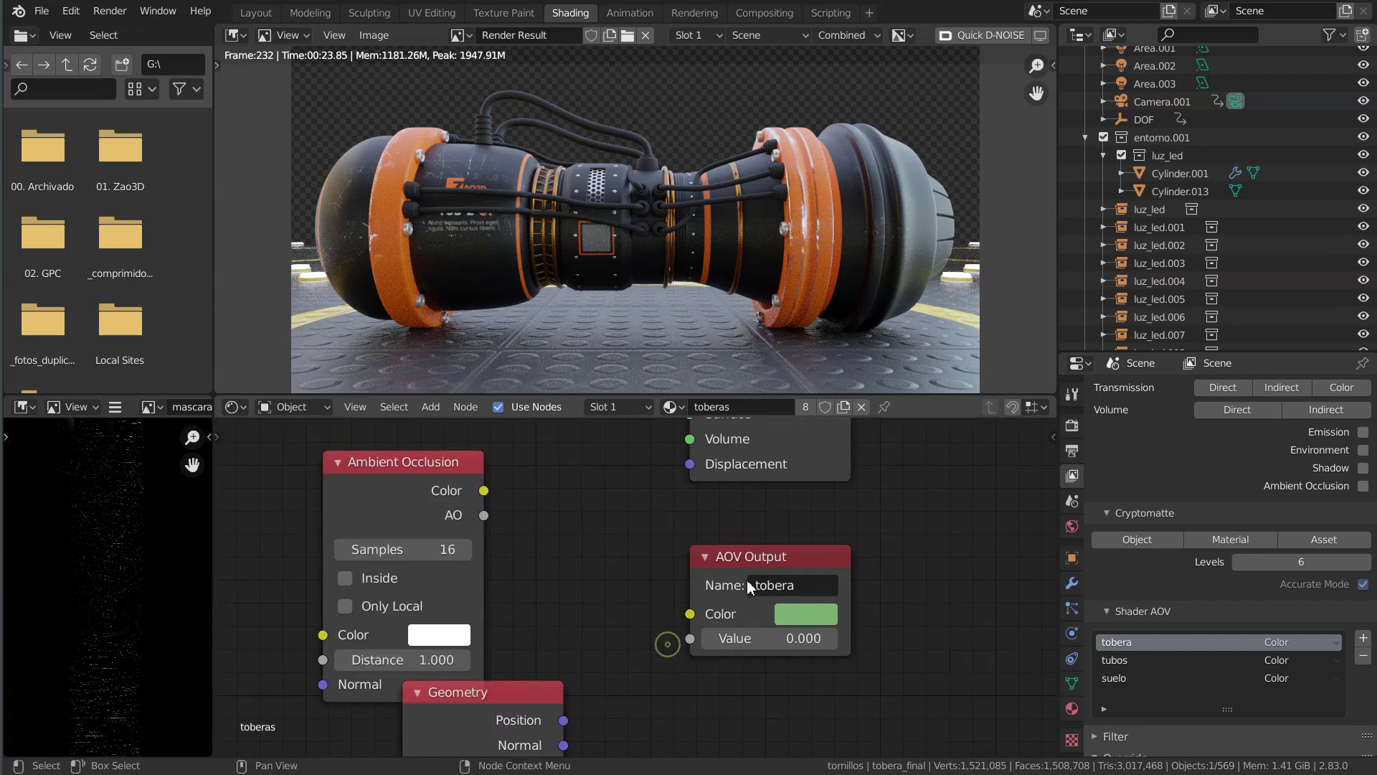
# Move the tobera AOV Output node up, directly below the Material Output node.
pyautogui.moveTo(747, 579); pyautogui.dragTo(747, 549)
pyautogui.moveTo(634, 612); pyautogui.dragTo(574, 628, button='middle')
pyautogui.moveTo(693, 546); pyautogui.dragTo(690, 545)
pyautogui.moveTo(817, 527); pyautogui.dragTo(788, 579, button='middle')
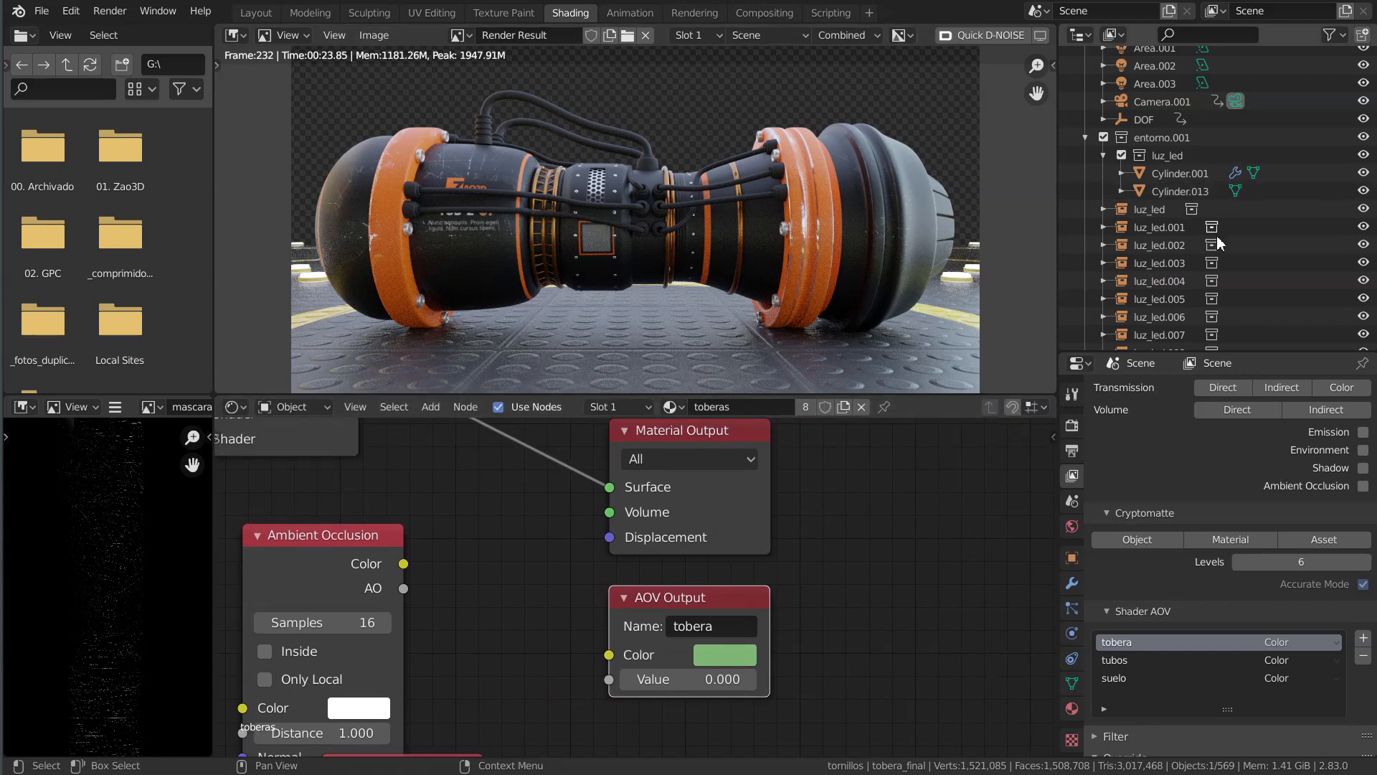
# Check the output path and OpenEXR MultiLayer format, then render the animation for frame 232 to file.
pyautogui.click(1072, 451)
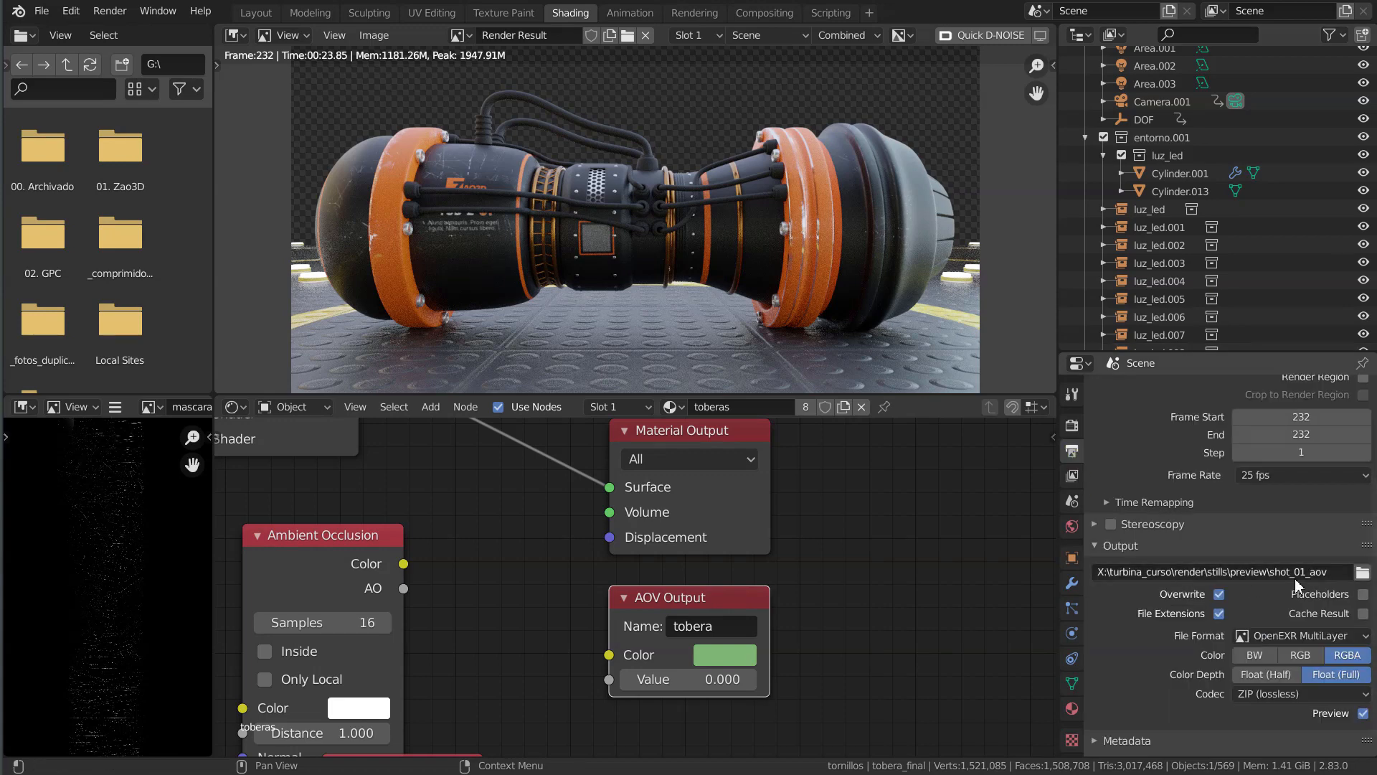
pyautogui.scroll(2, 1284, 592)
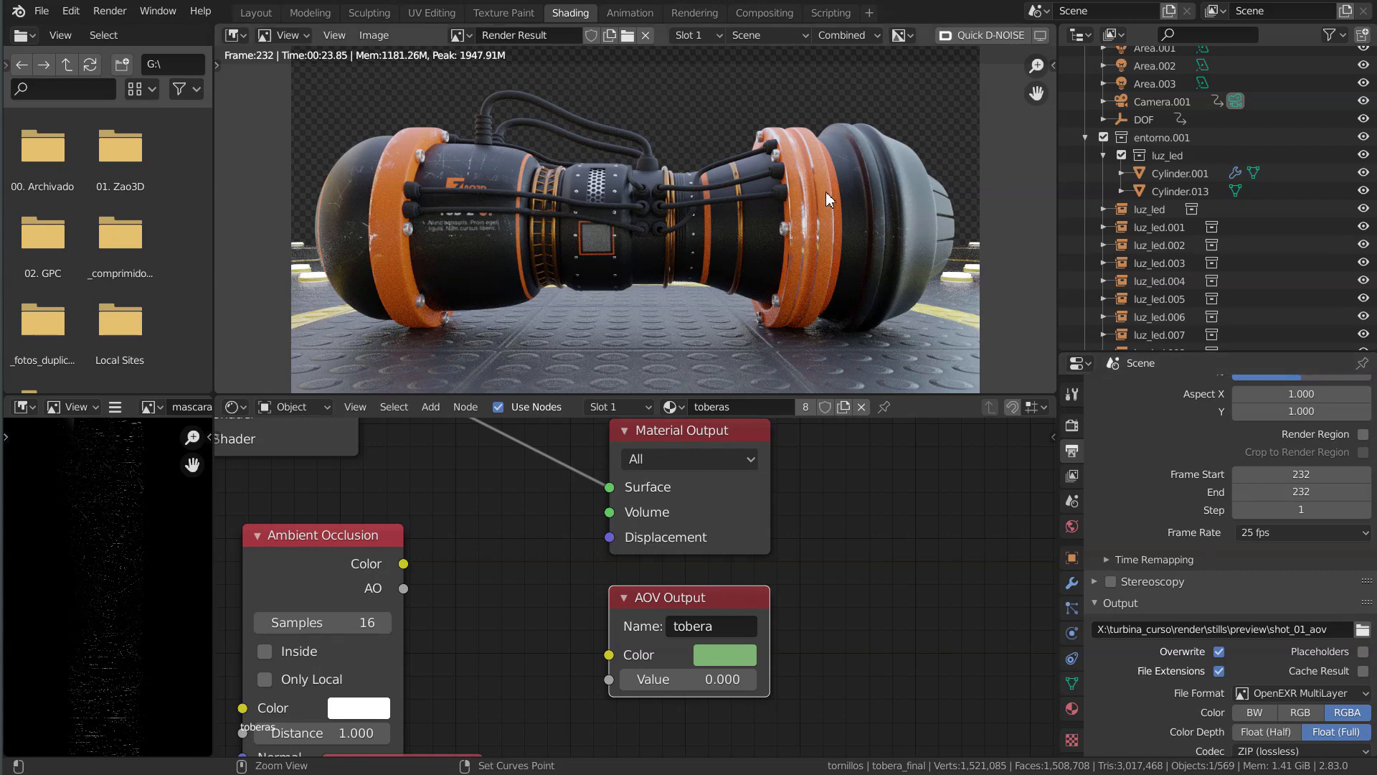
pyautogui.hotkey('ctrl', 'F12')
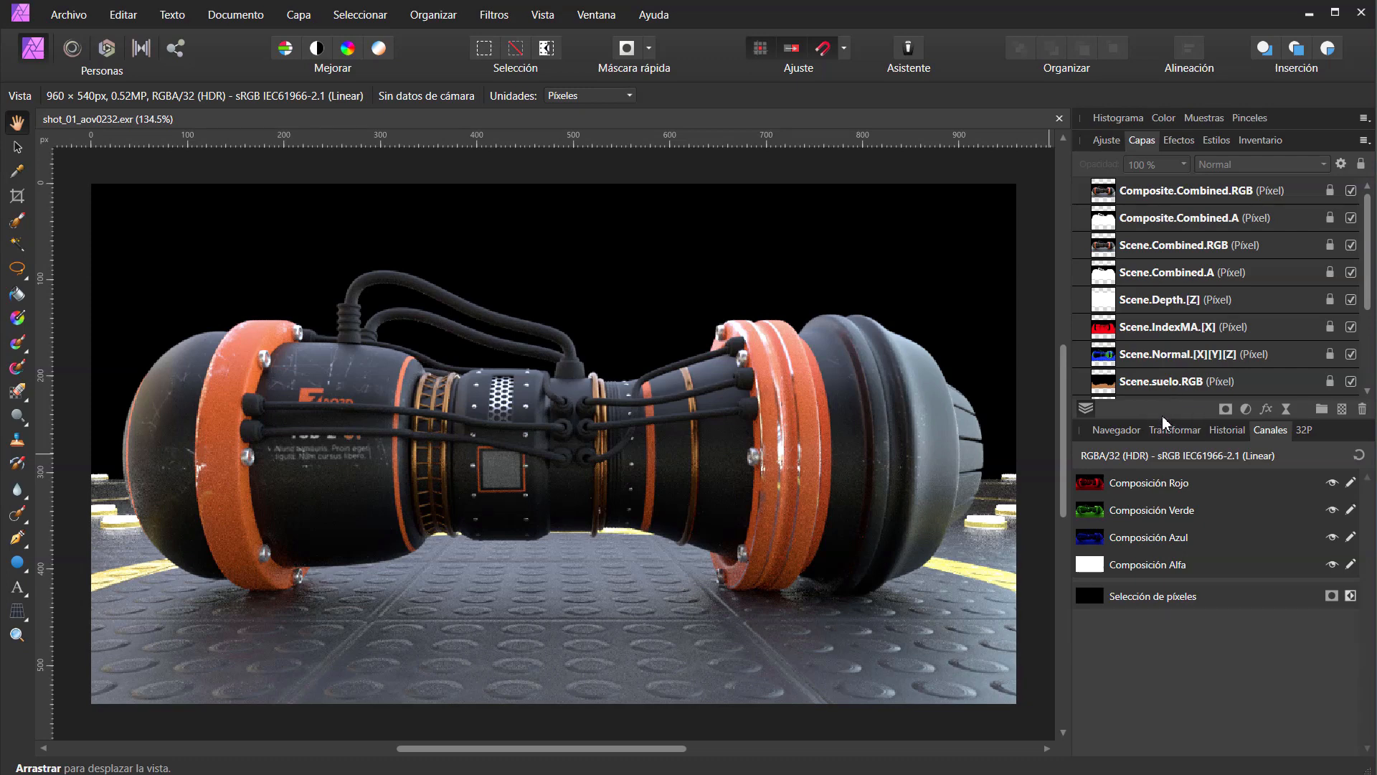
# In Affinity Photo, enlarge the layer list of shot_01_aov0232.exr and hide the Composite.Combined, Scene.Combined and Scene.Depth layers.
pyautogui.moveTo(1165, 420); pyautogui.dragTo(1176, 536)
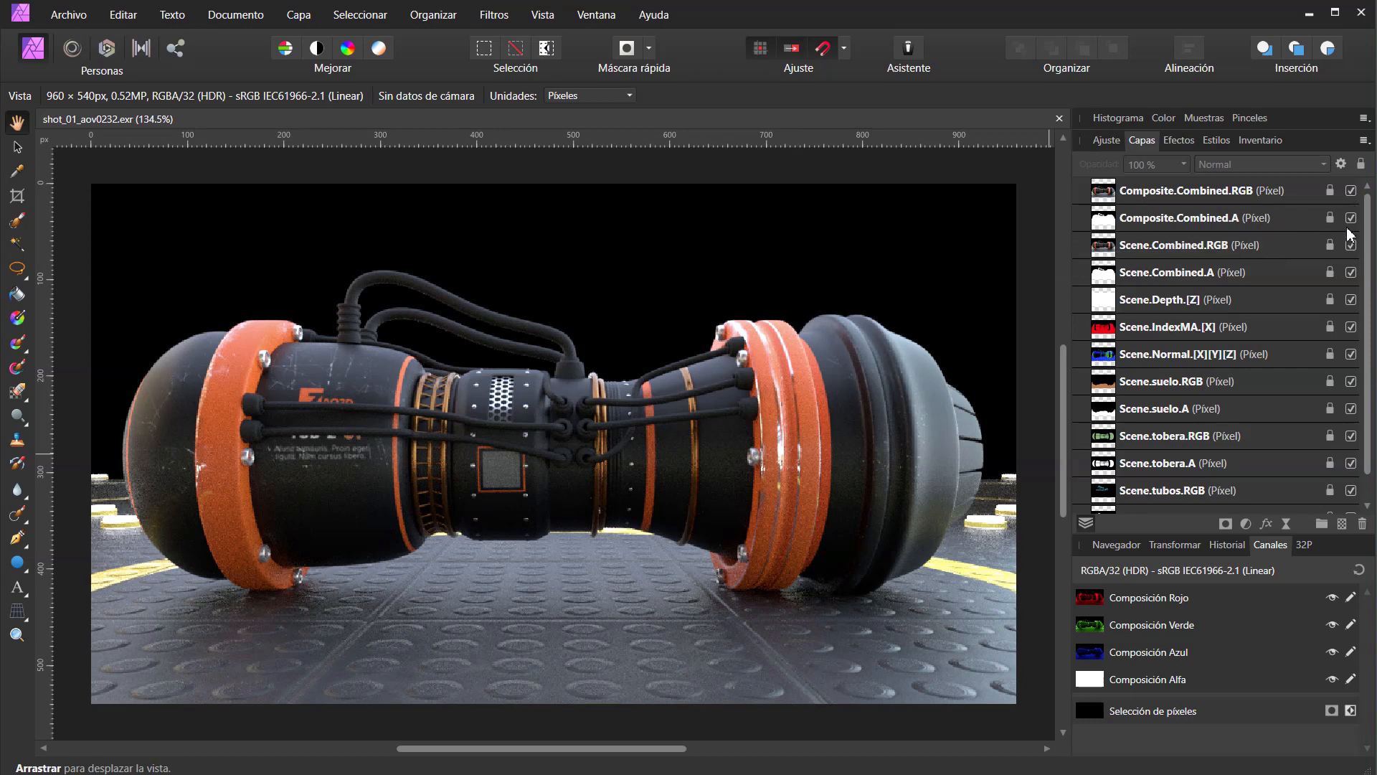
pyautogui.click(1352, 190)
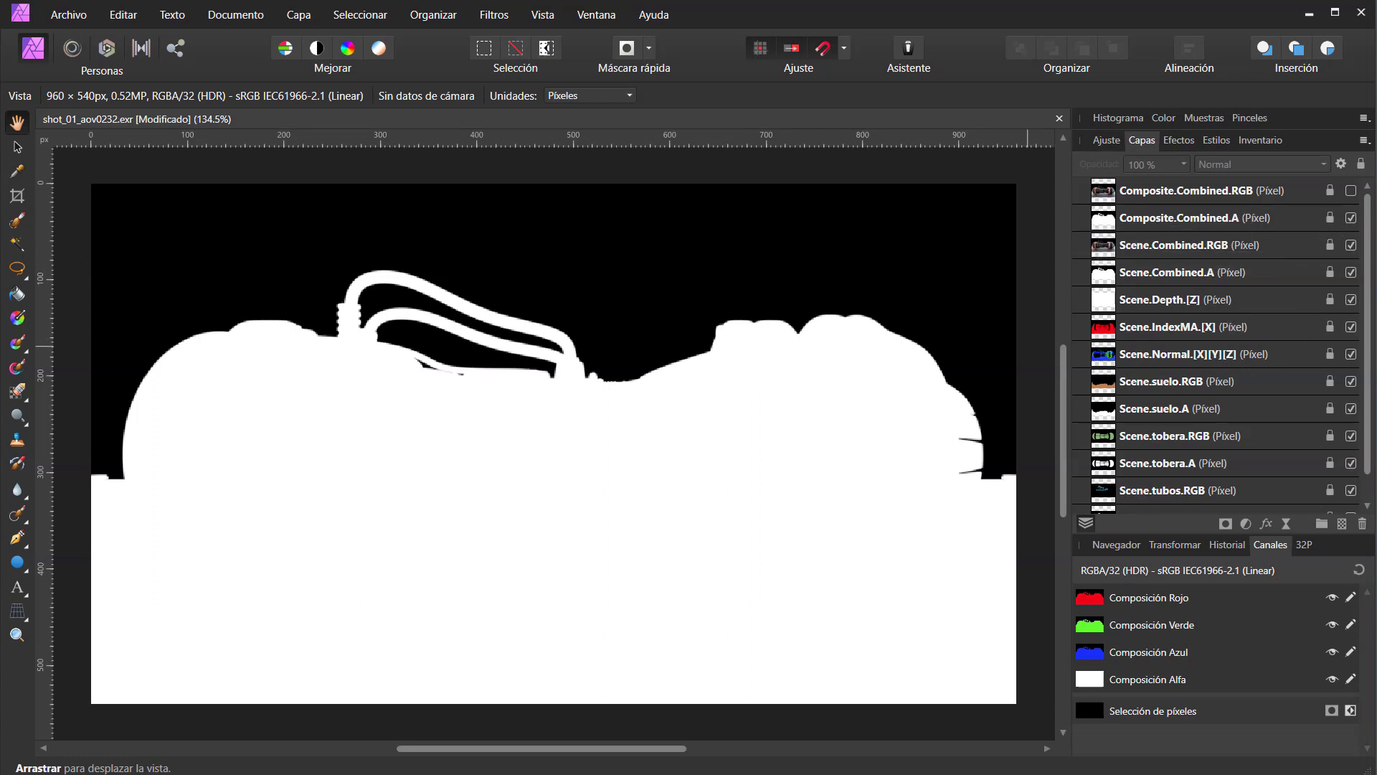
pyautogui.click(1351, 218)
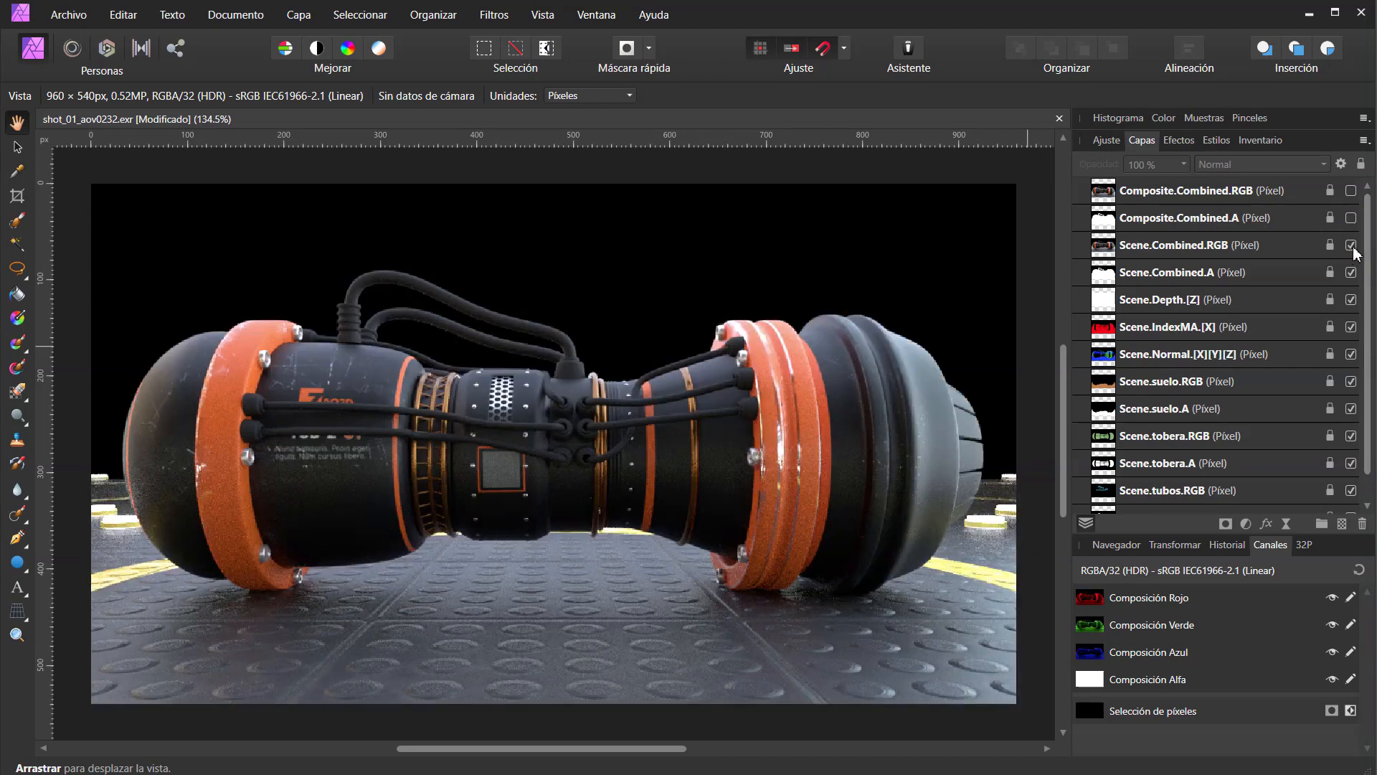
pyautogui.click(1352, 245)
pyautogui.click(1351, 272)
pyautogui.click(1351, 300)
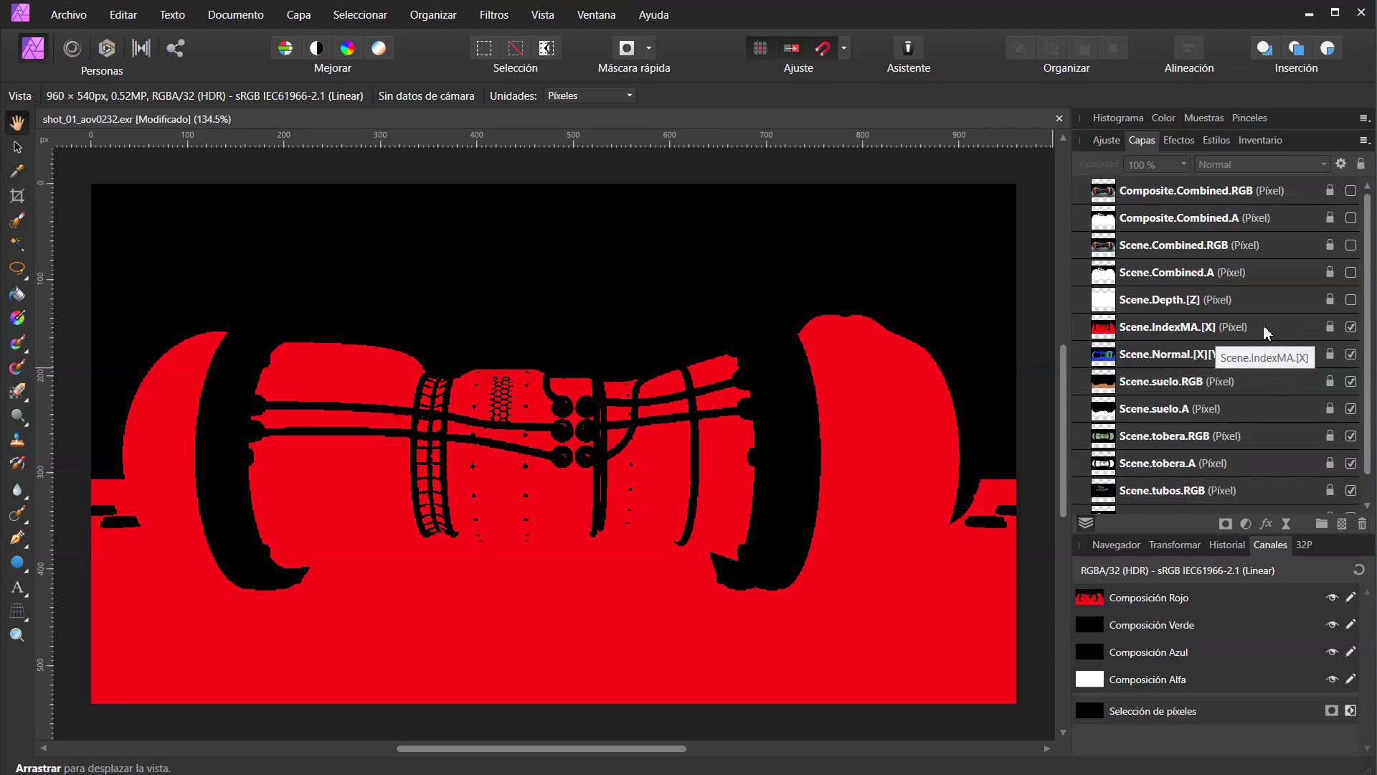
# Hide the Scene.IndexMA, Scene.Normal, Scene.suelo and Scene.tobera layers one by one, including the suelo and tobera alpha layers.
pyautogui.click(1351, 327)
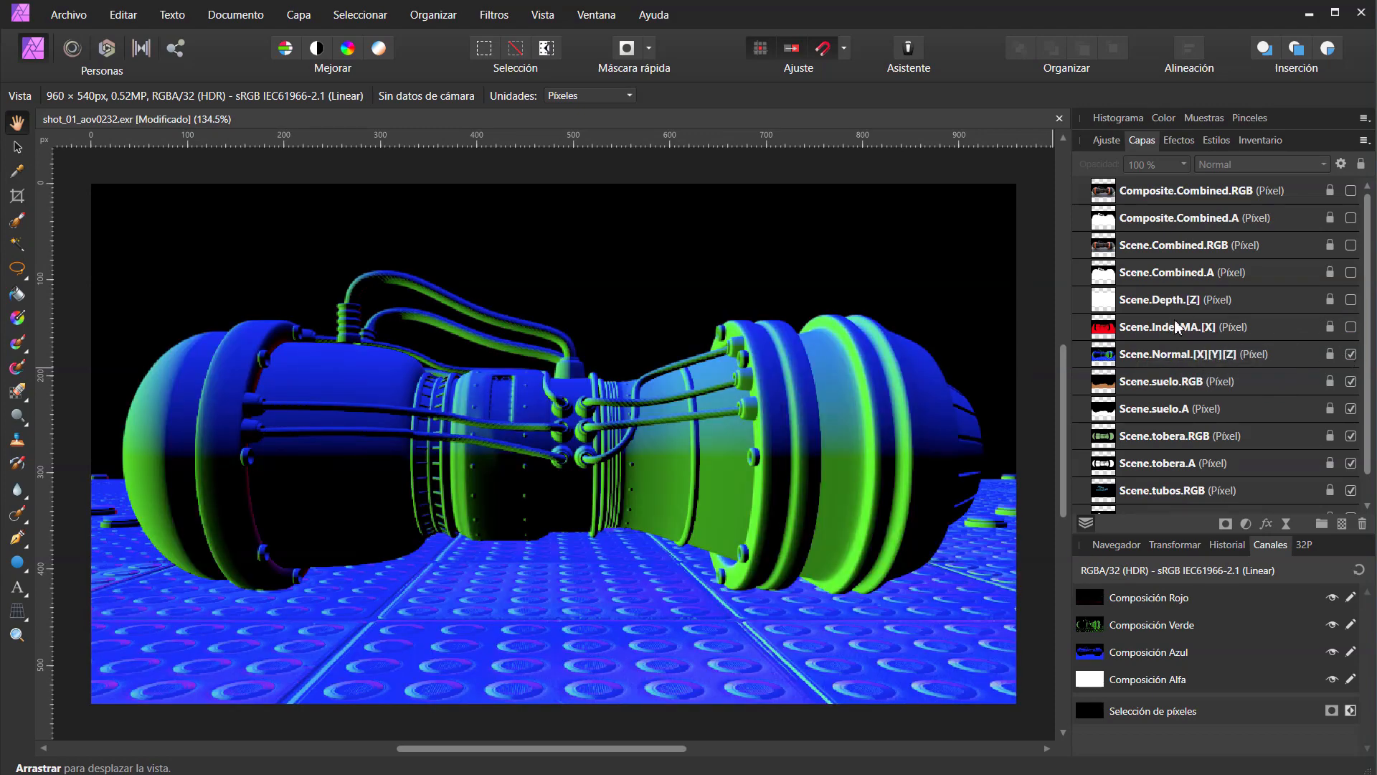
pyautogui.click(1352, 355)
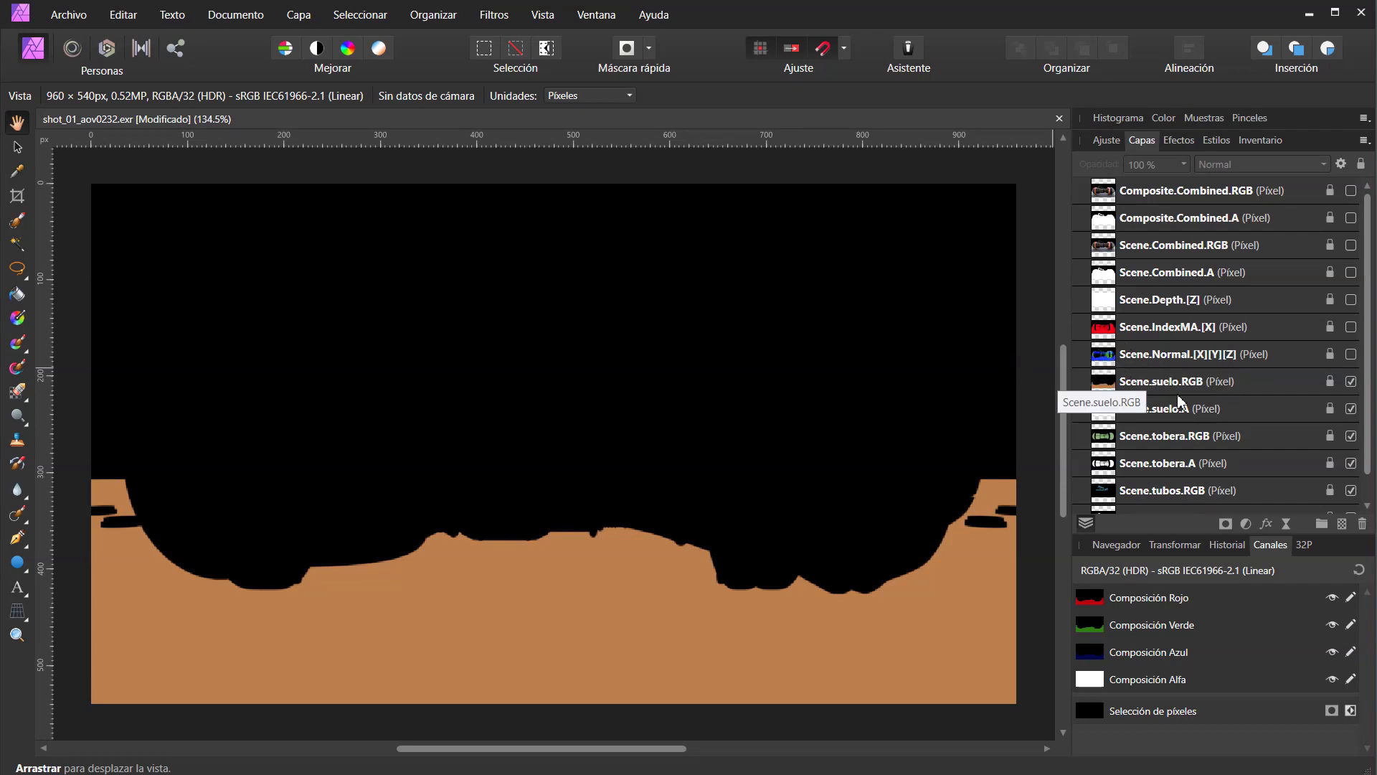
pyautogui.click(1351, 381)
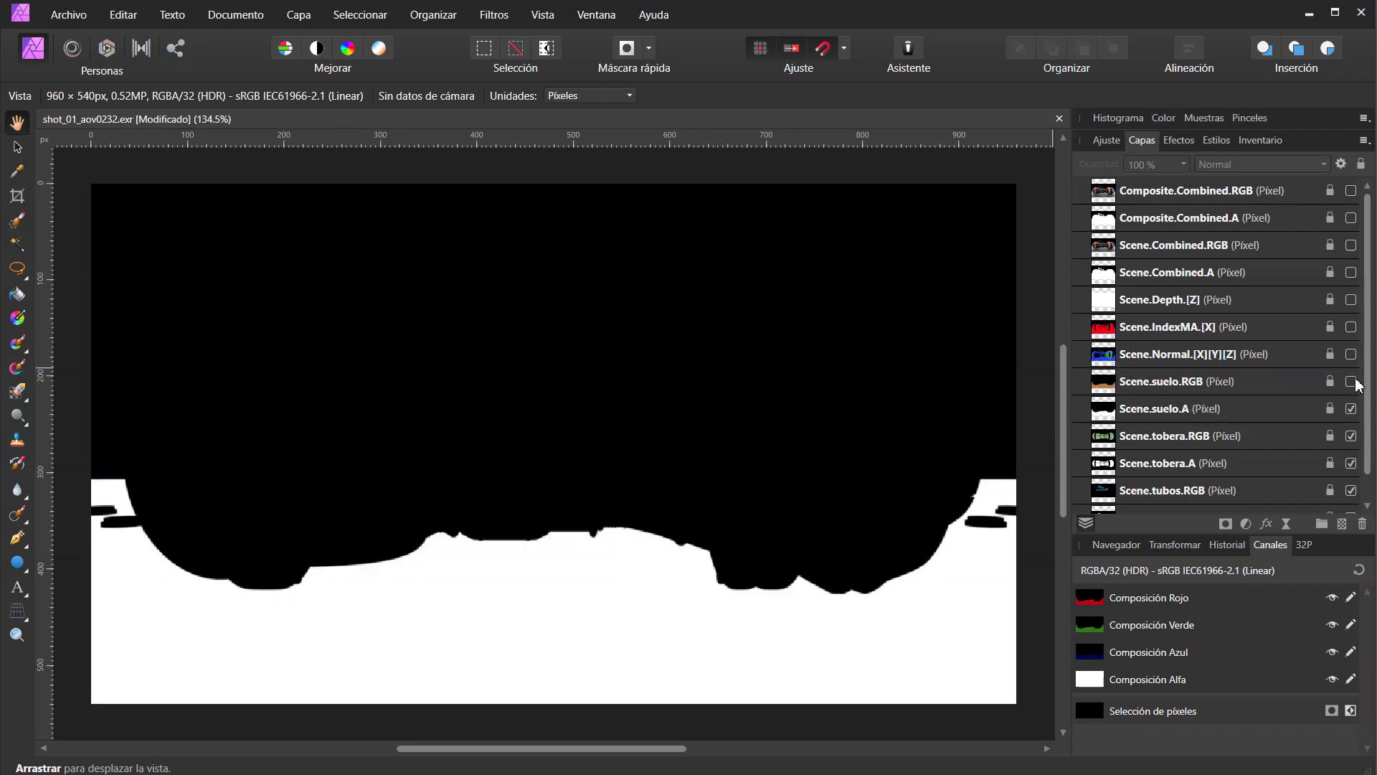
pyautogui.click(1351, 410)
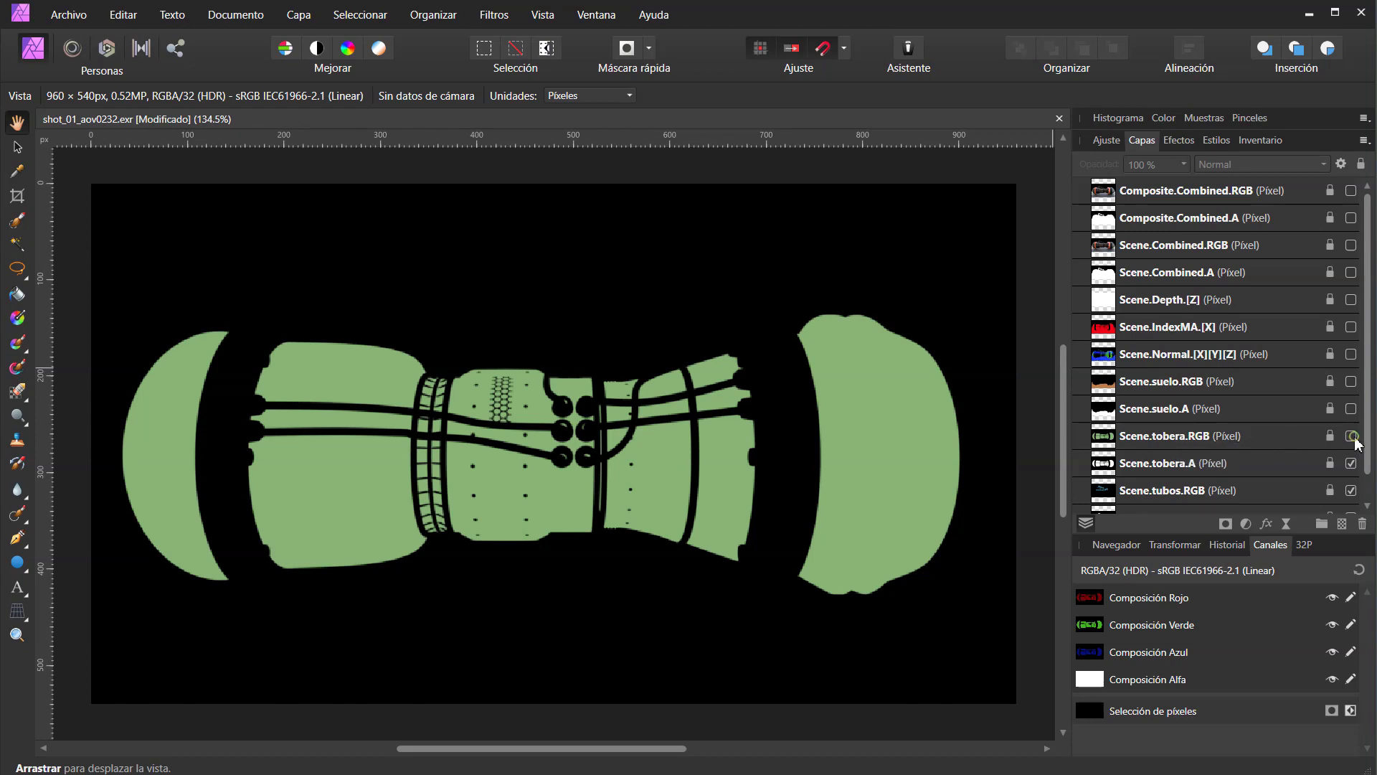
pyautogui.click(1351, 436)
pyautogui.click(1351, 463)
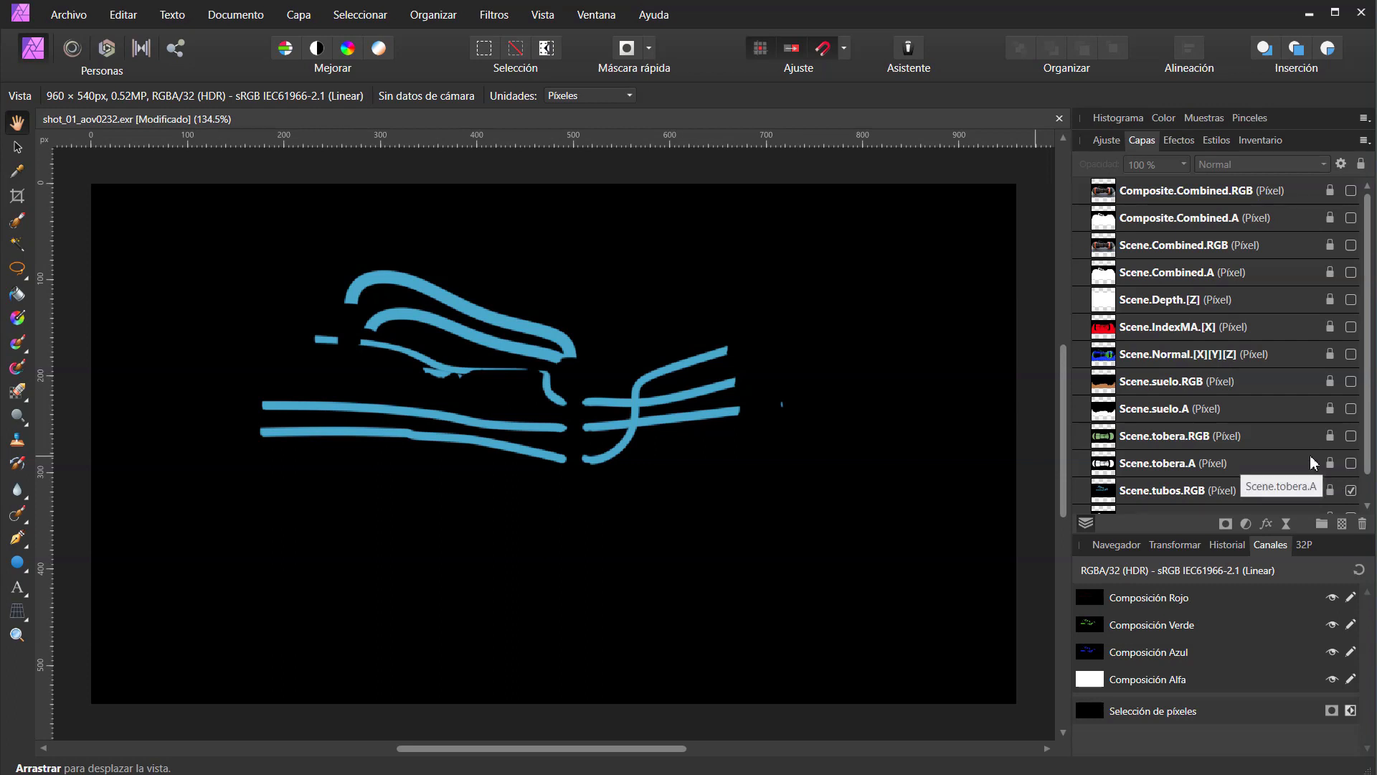
# Show the Scene.tobera.RGB and Scene.suelo.RGB layers again.
pyautogui.click(1352, 436)
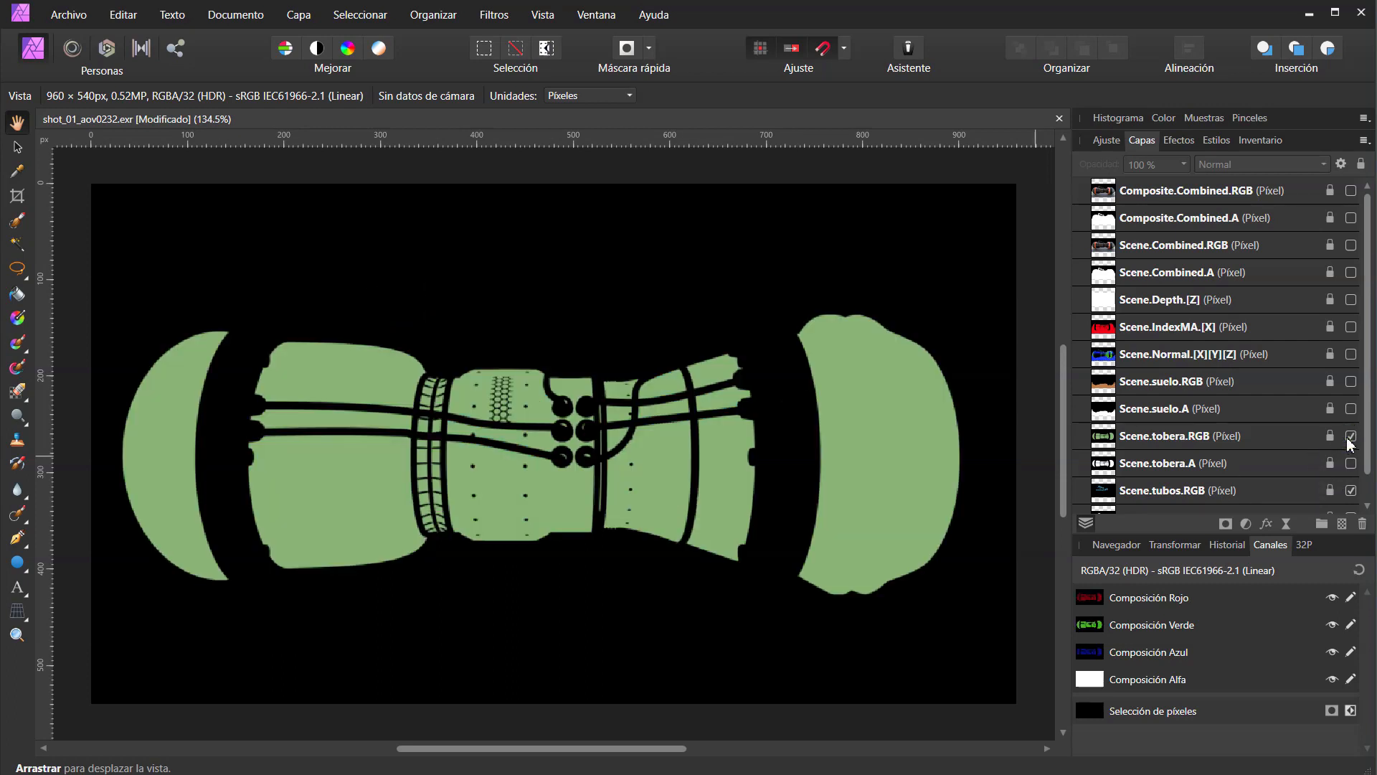
pyautogui.click(1352, 382)
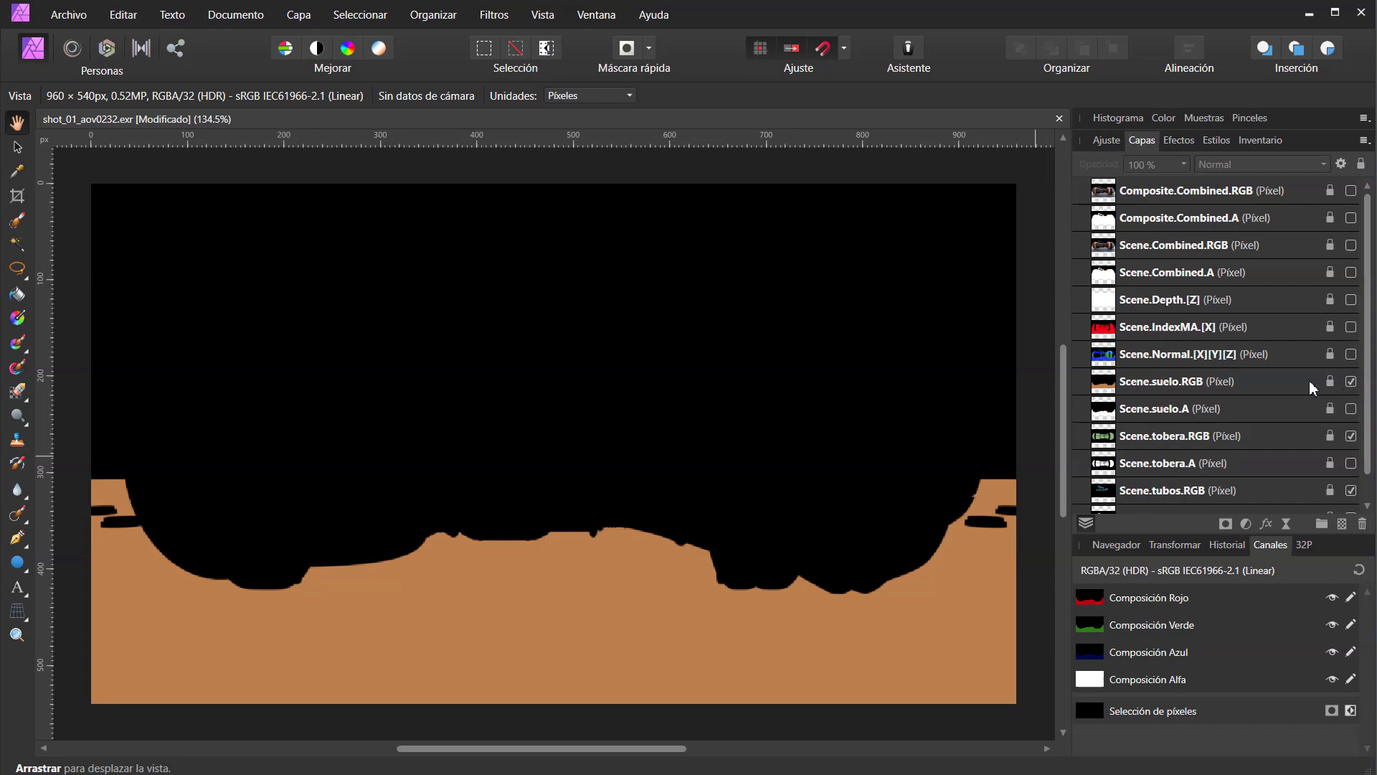
# Flood-select the orange floor area on the Scene.suelo.RGB layer with 1 % tolerance and Contiguo turned off.
pyautogui.click(1186, 382)
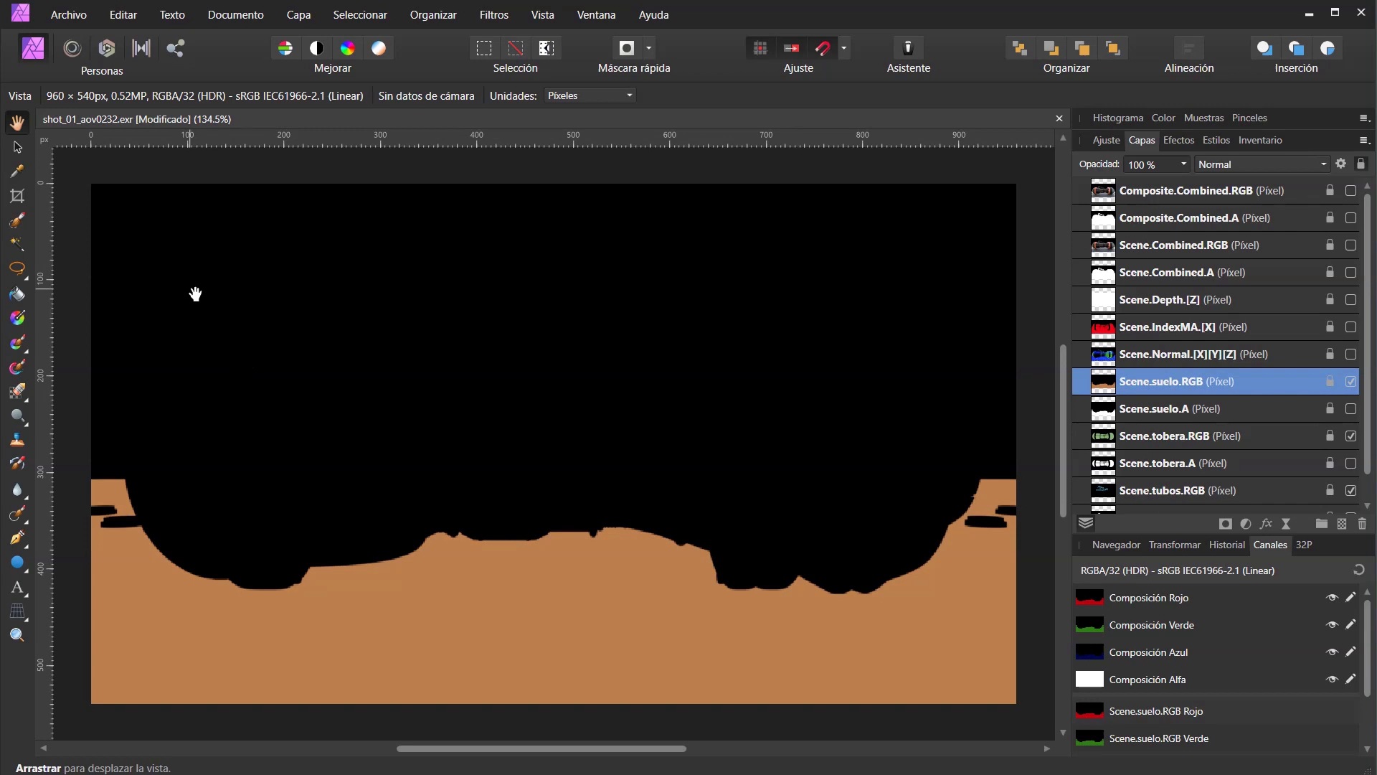
pyautogui.press('w')
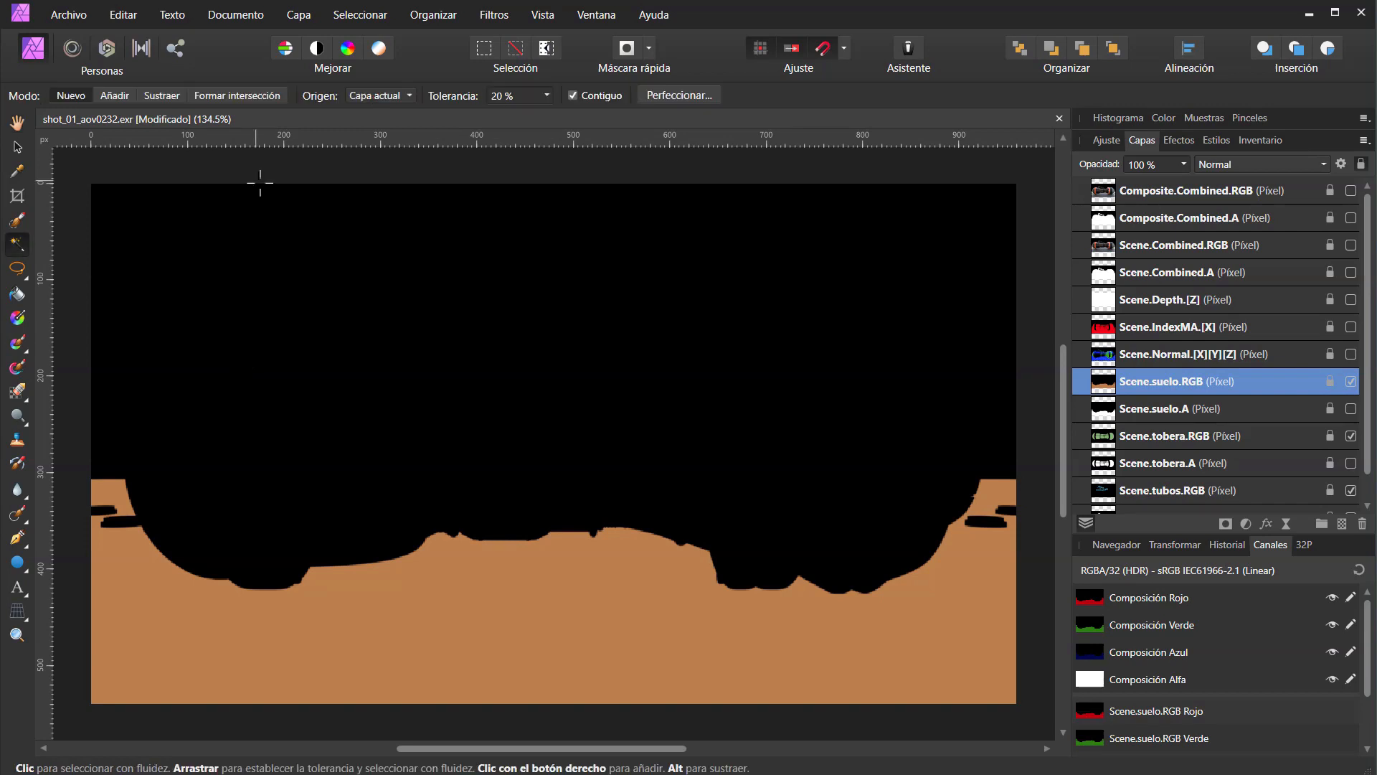
pyautogui.click(506, 95)
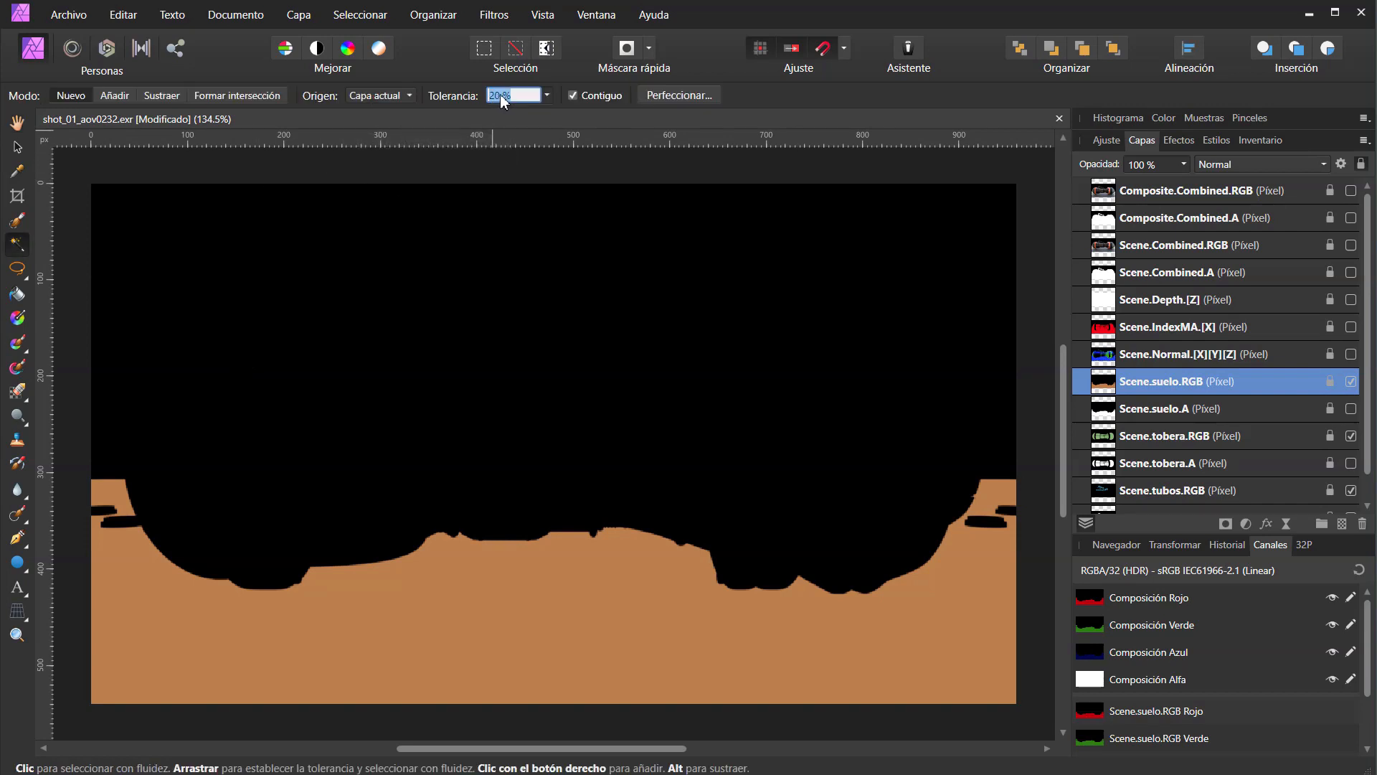
pyautogui.write('1')
pyautogui.press('Return')
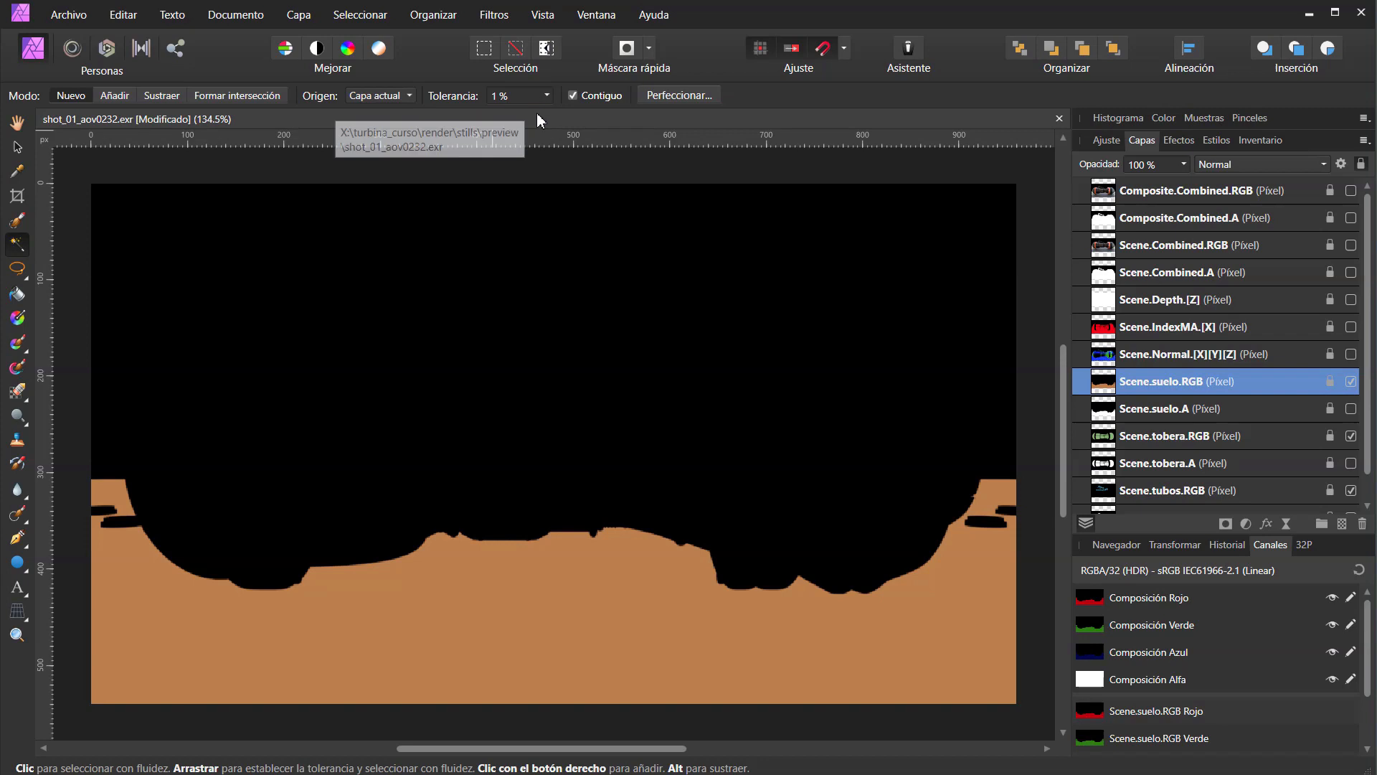
pyautogui.click(572, 95)
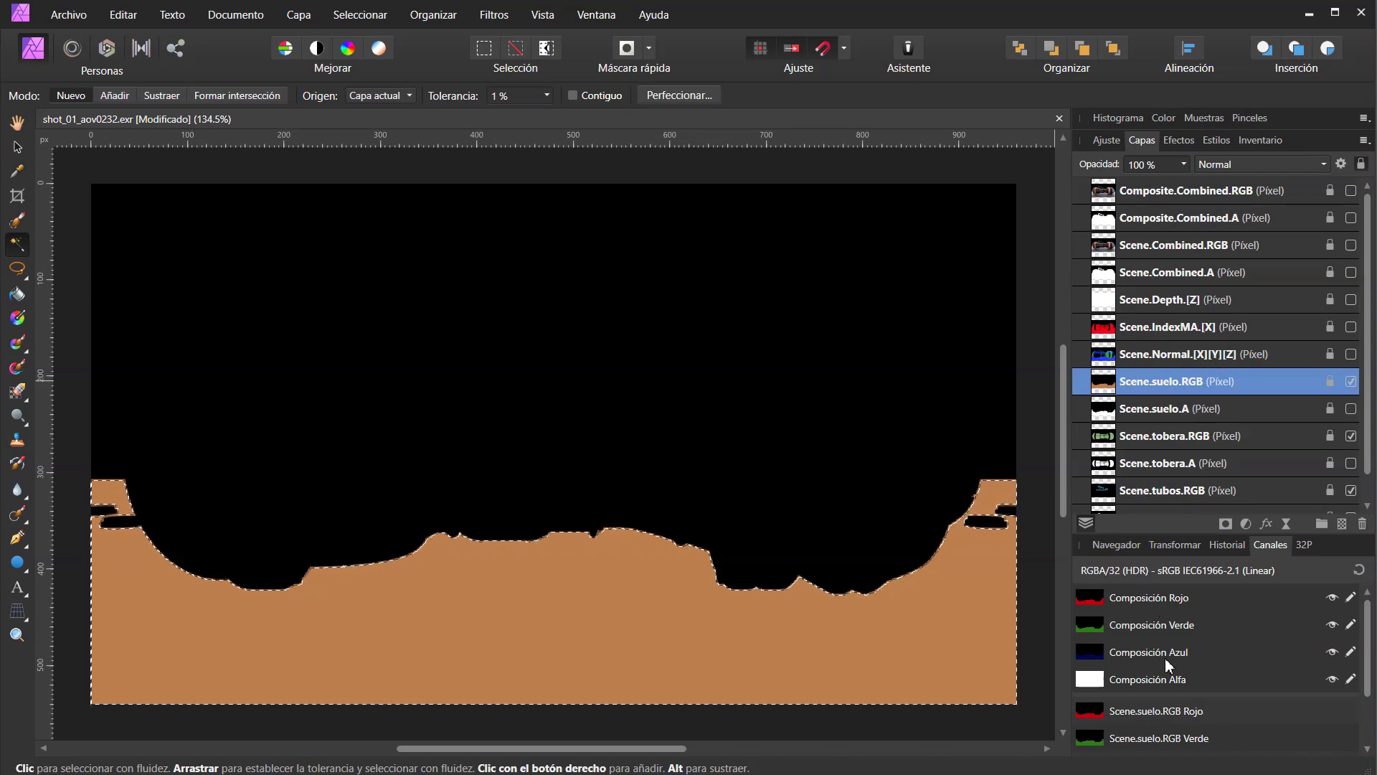
# Save the floor's pixel selection as a spare channel and rename that channel to suelo.
pyautogui.scroll(-3, 1162, 673)
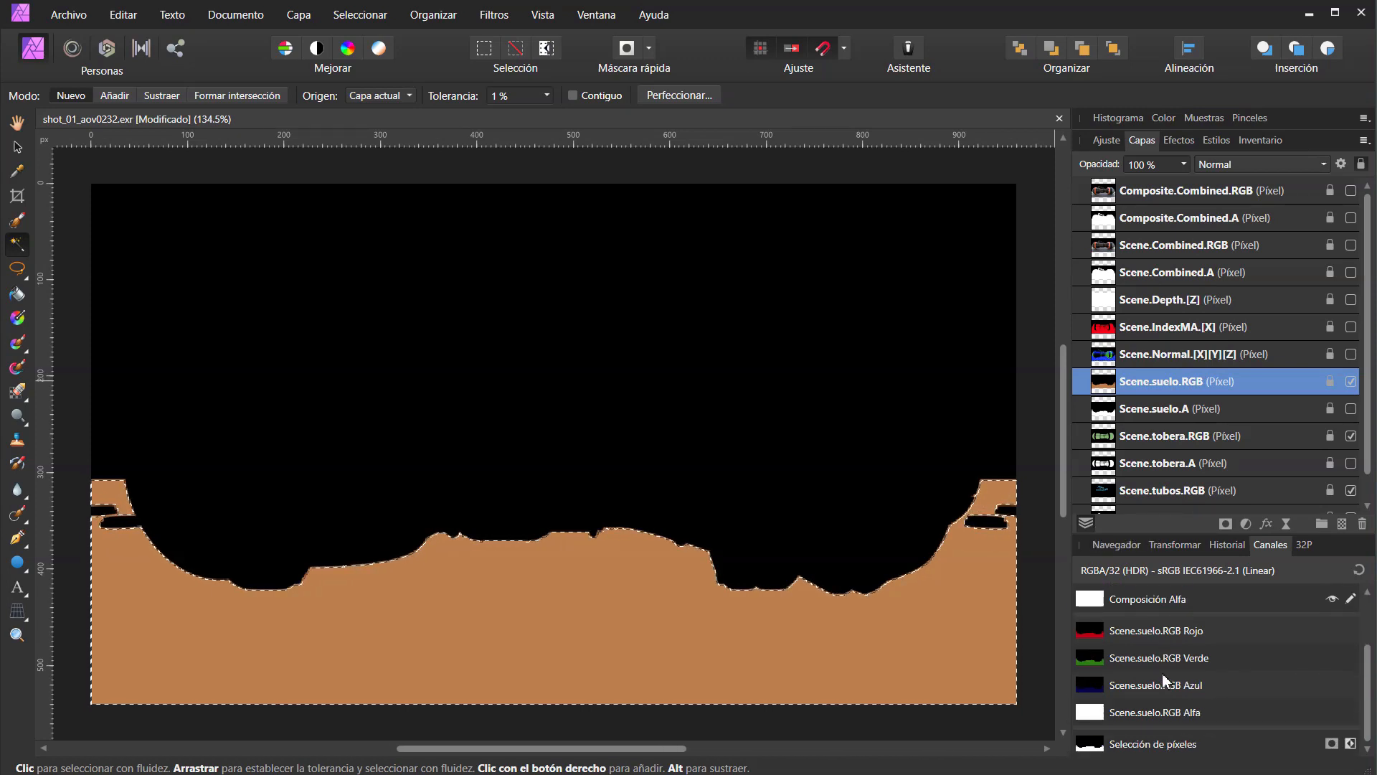
pyautogui.rightClick(1149, 751)
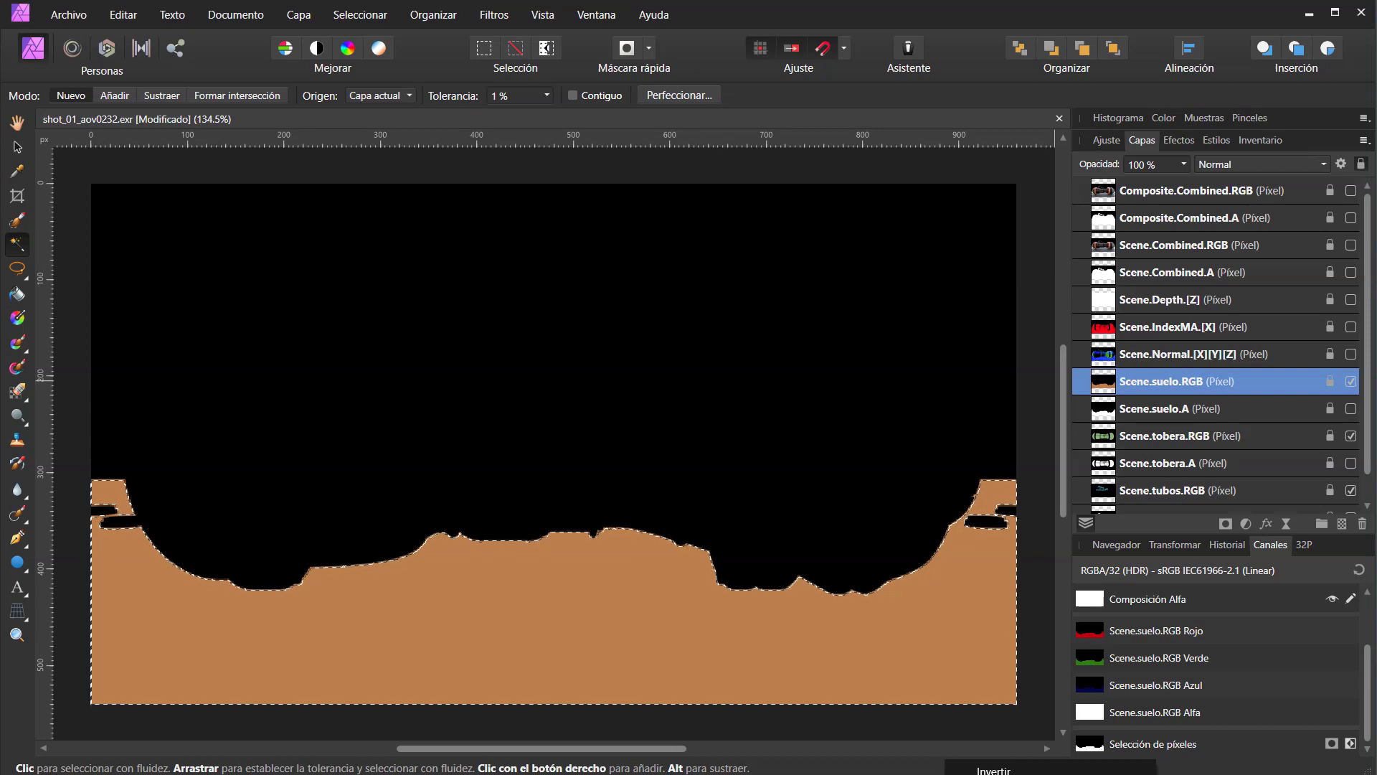
pyautogui.click(1040, 774)
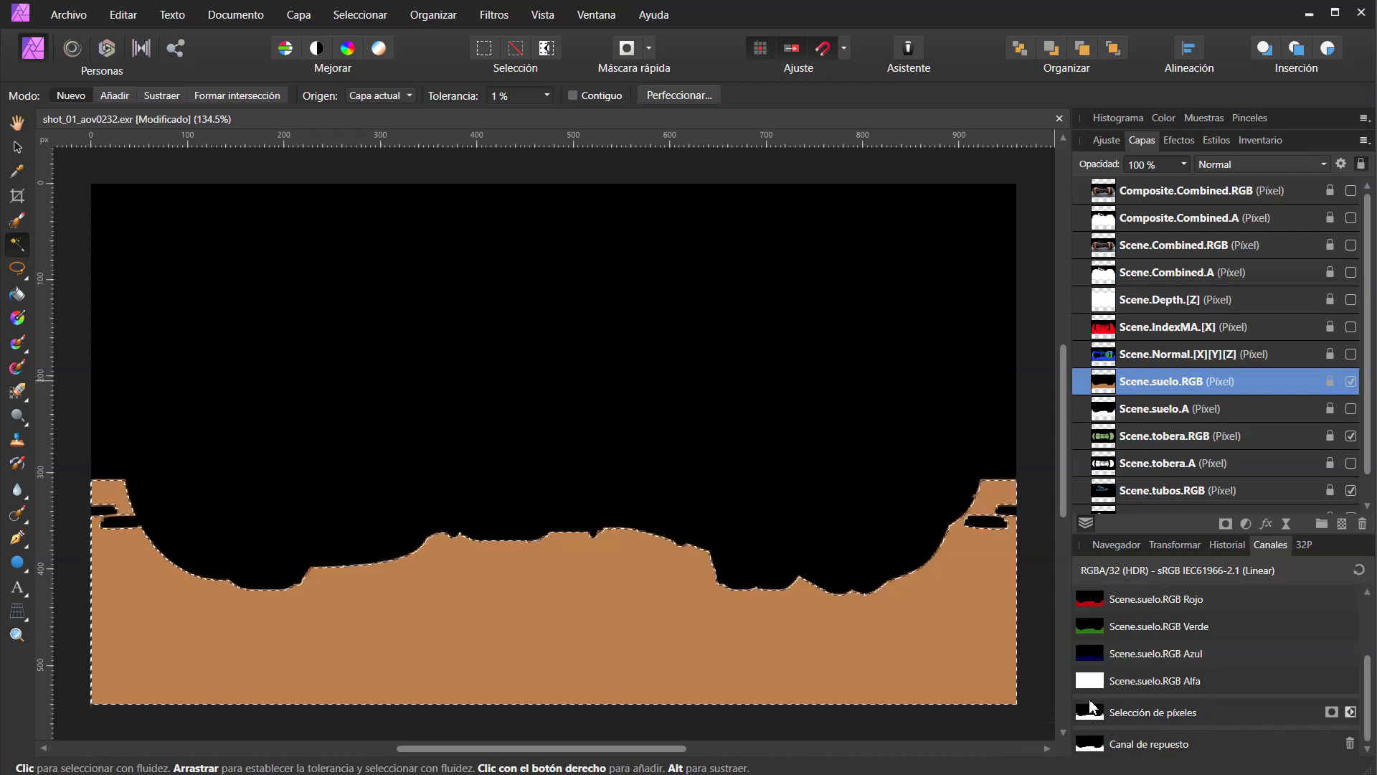
pyautogui.rightClick(1147, 751)
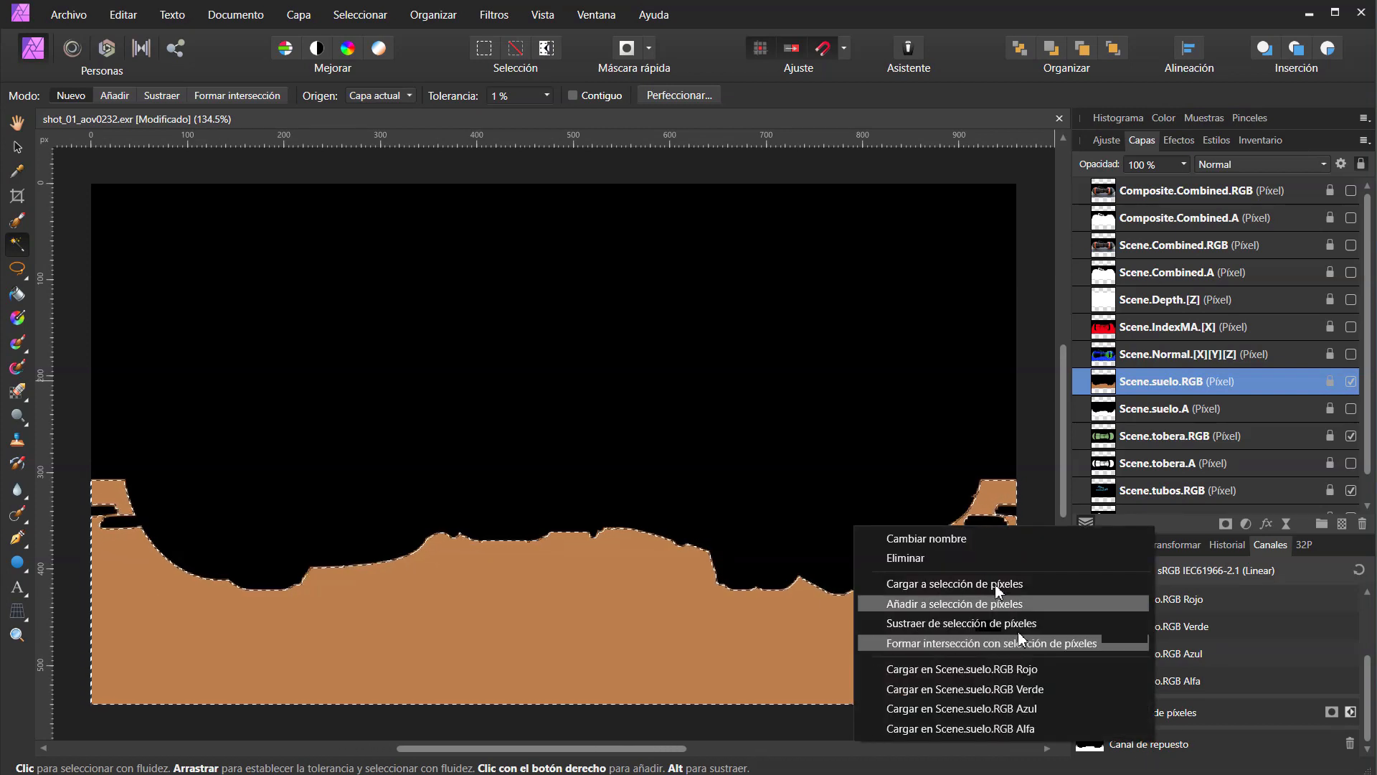
pyautogui.click(955, 536)
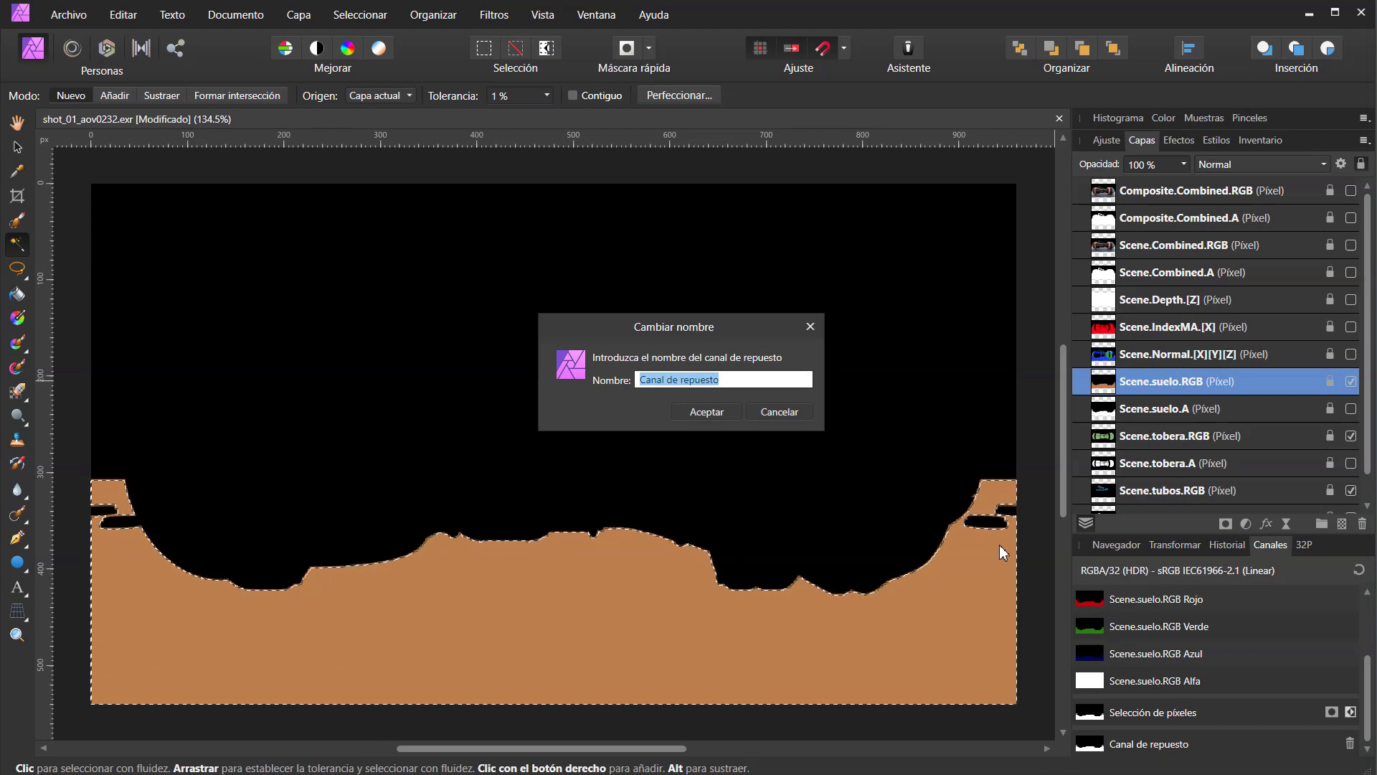
pyautogui.write('suelo')
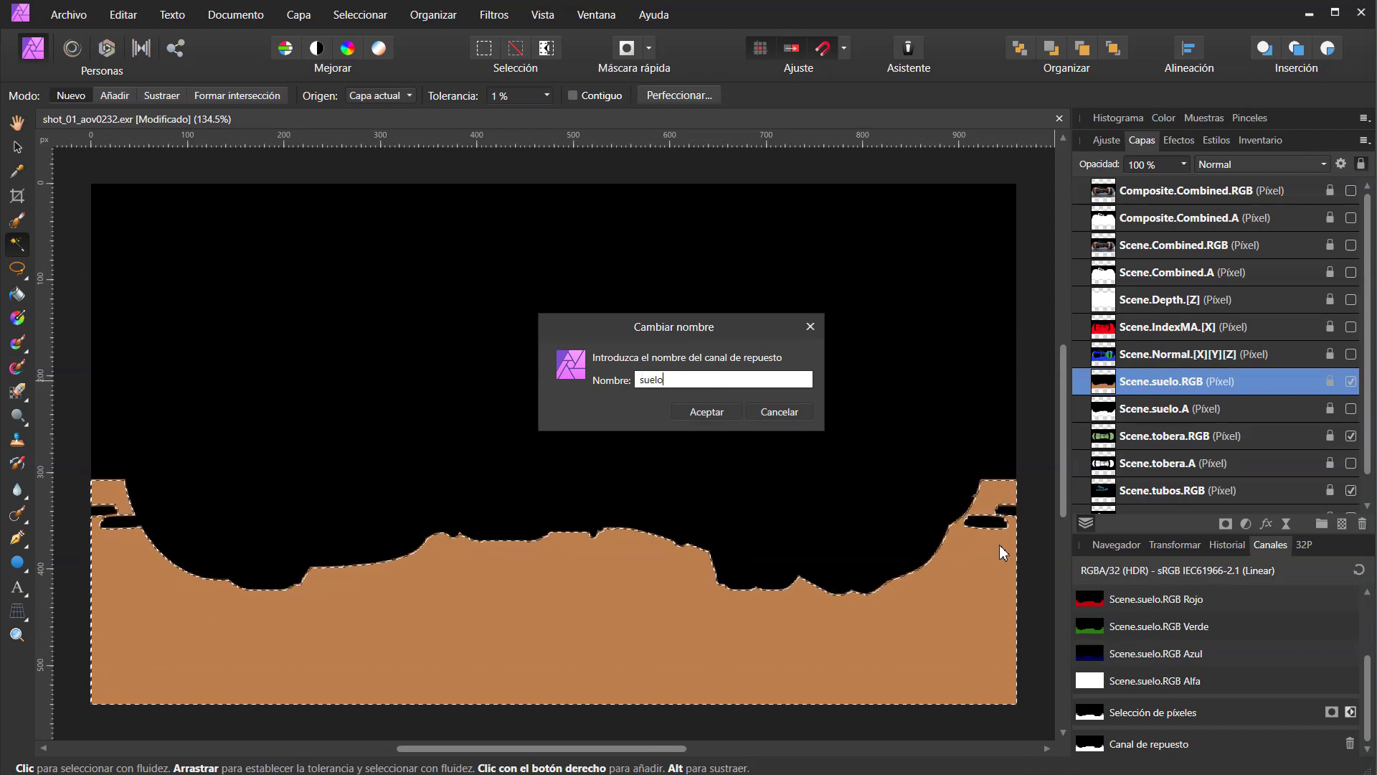
pyautogui.click(706, 412)
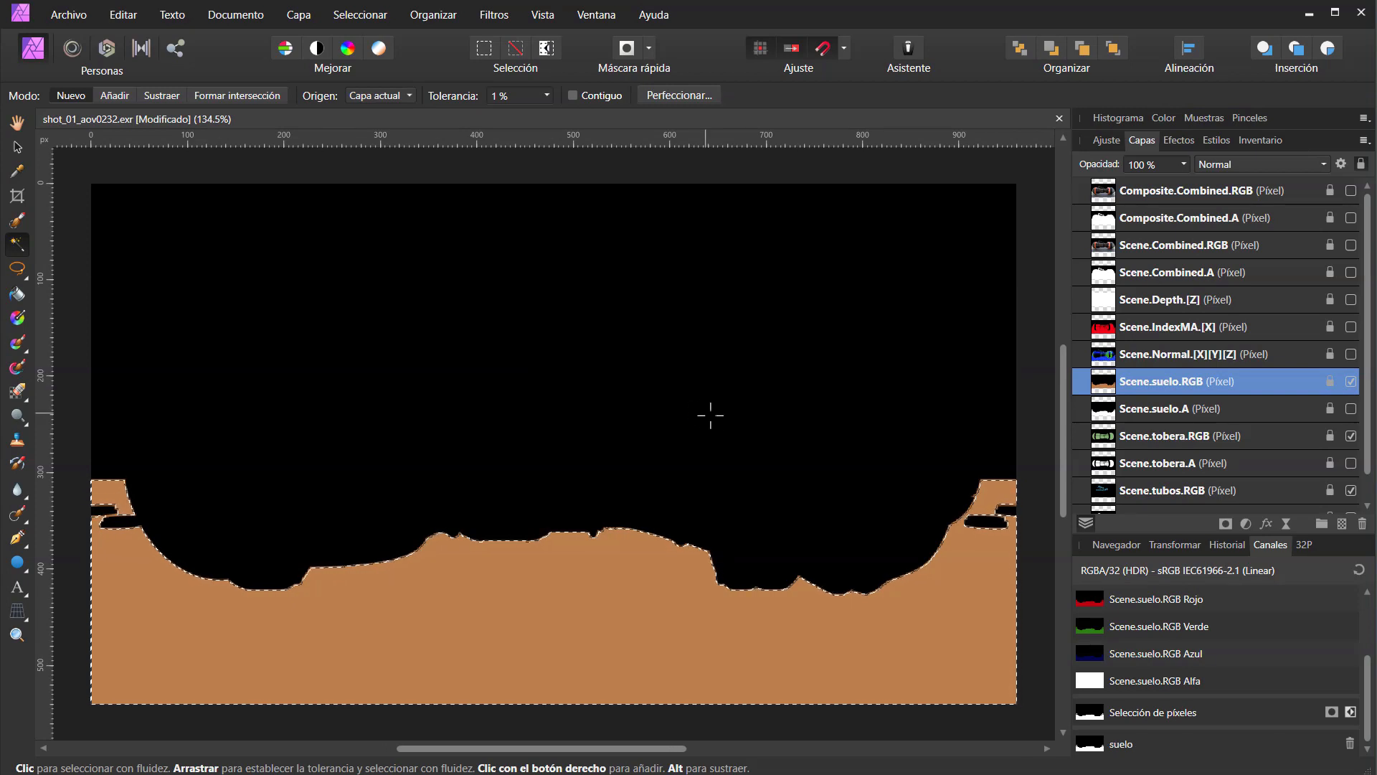
# Hide Scene.suelo.RGB, clear the floor selection, and flood-select the green nozzle areas on the Scene.tobera.RGB layer.
pyautogui.click(1353, 383)
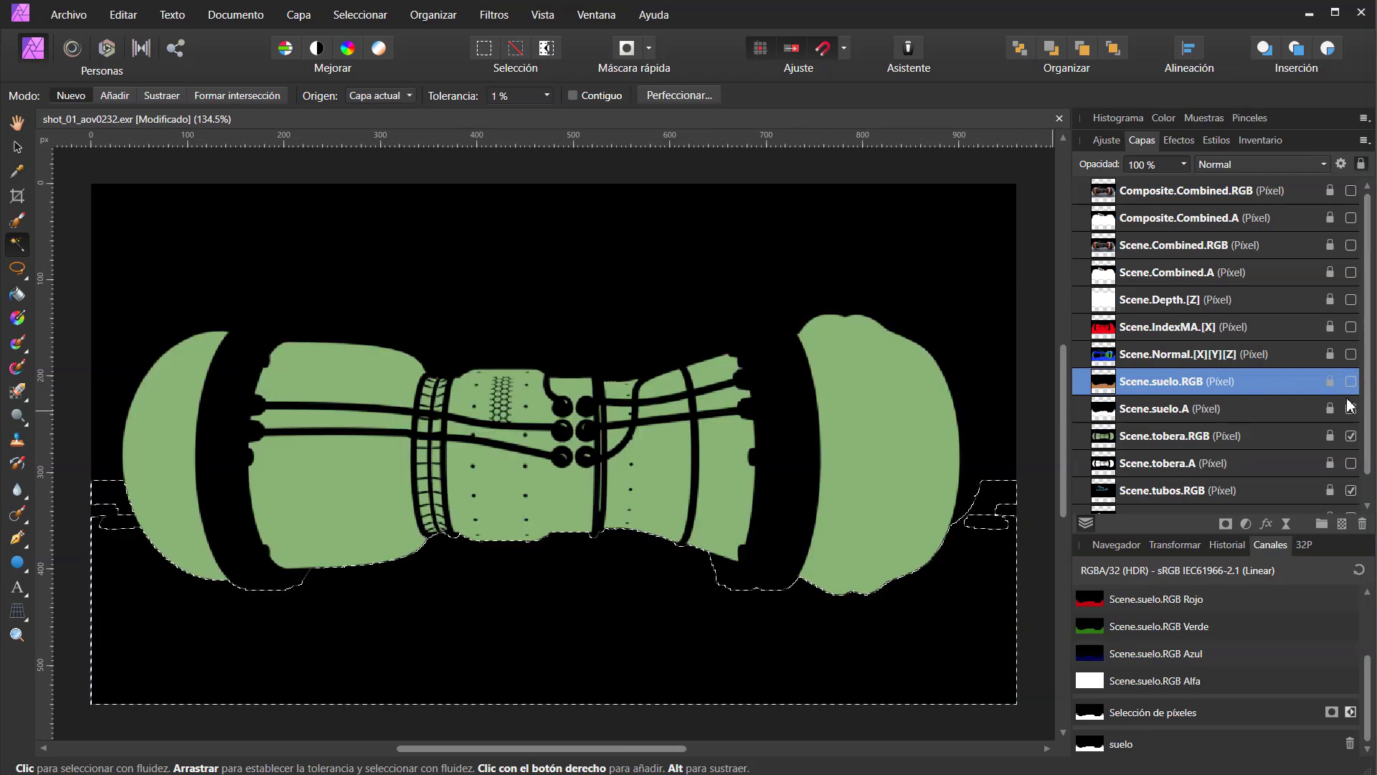
pyautogui.click(1183, 436)
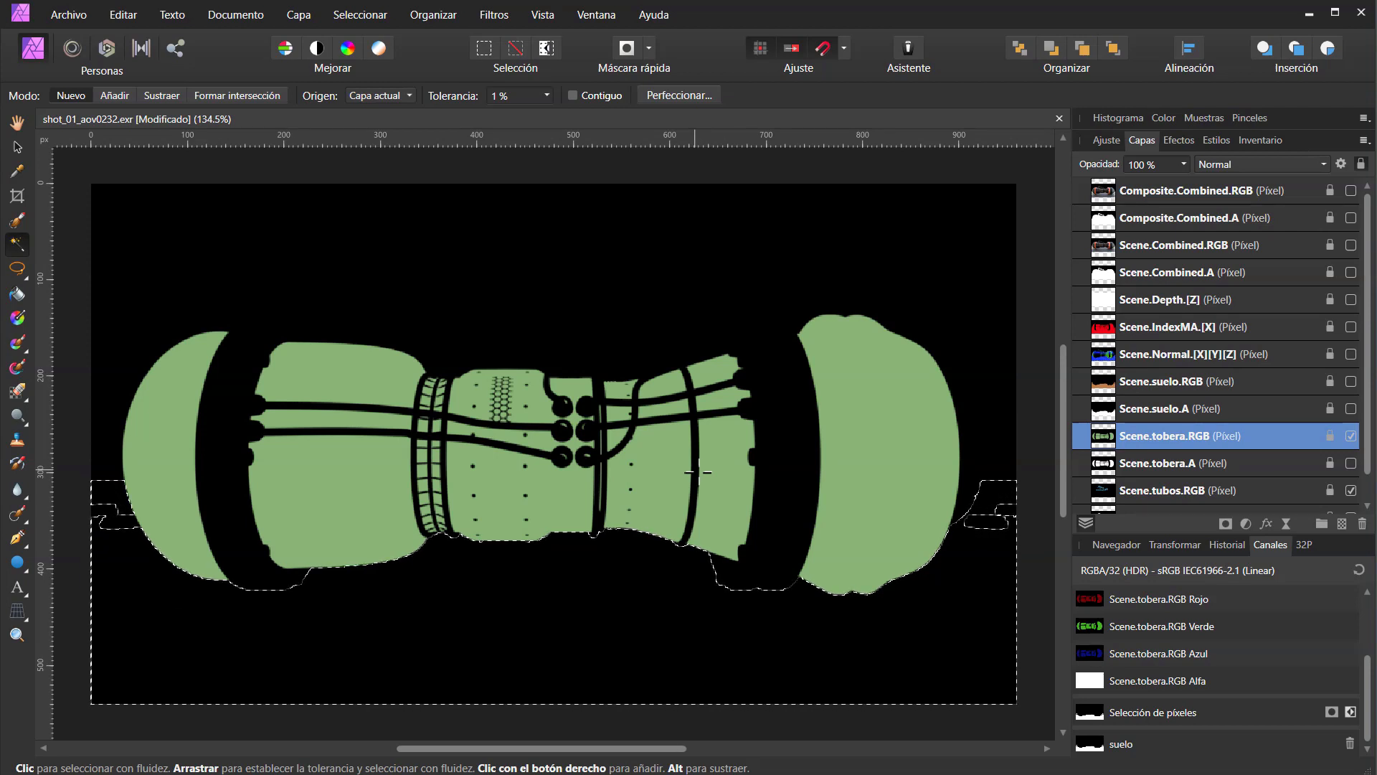
pyautogui.hotkey('ctrl', 'd')
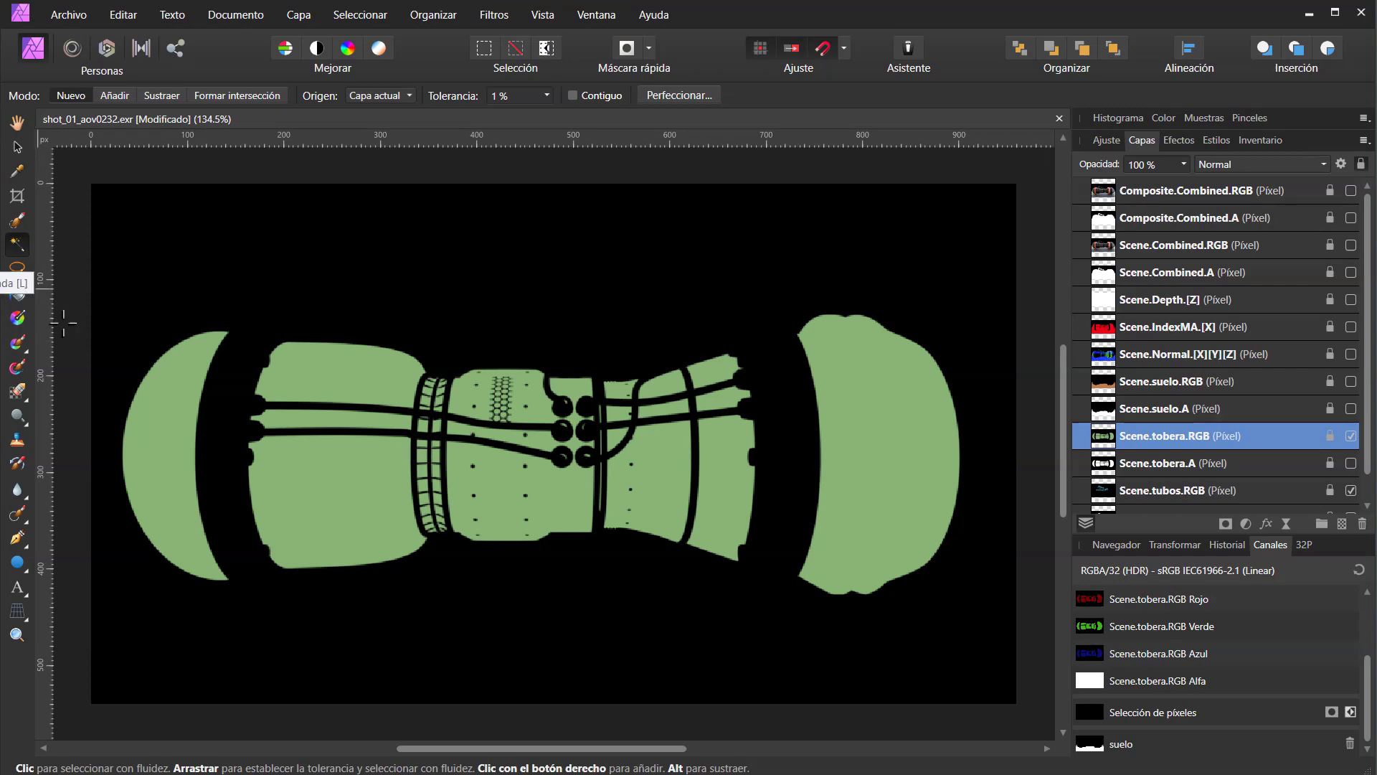
pyautogui.click(175, 417)
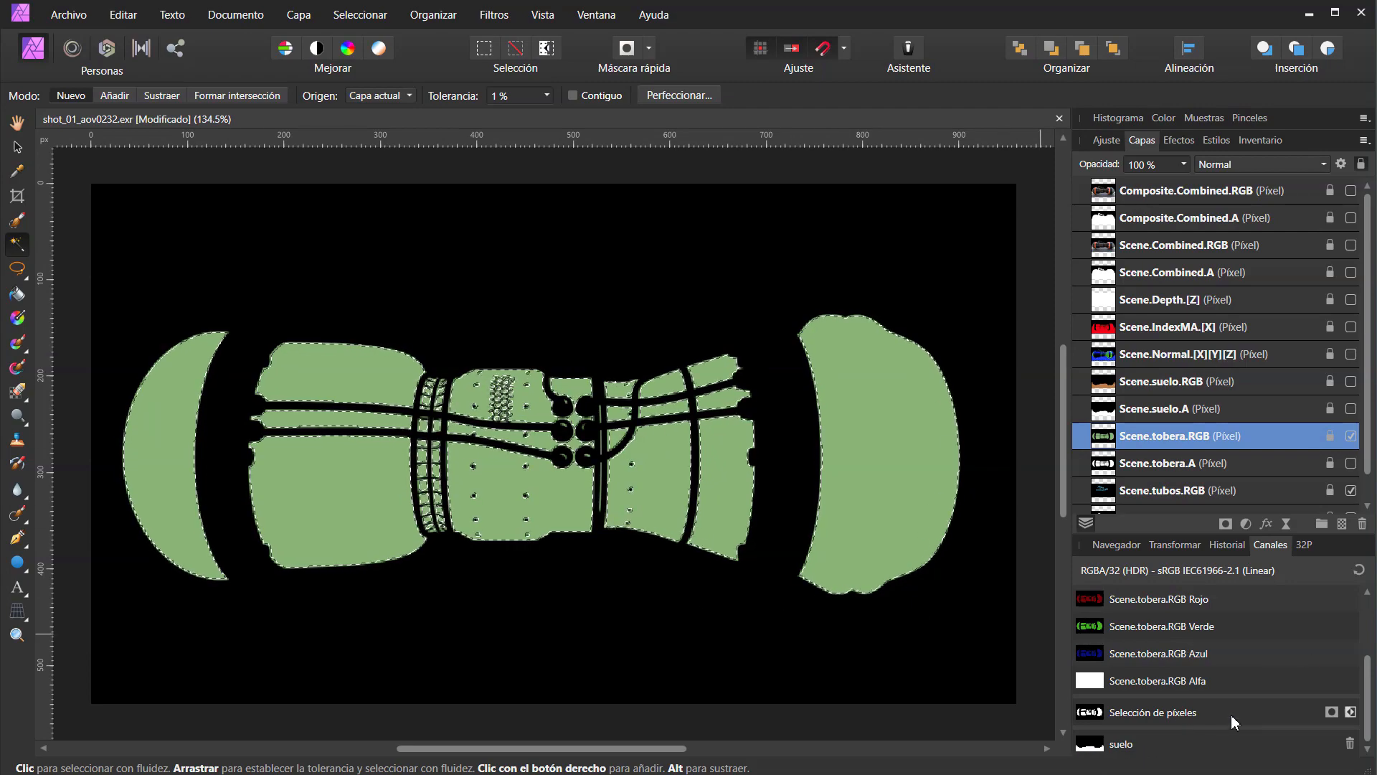
# Save the nozzle's pixel selection as a spare channel named tobera and clear the selection.
pyautogui.rightClick(1141, 714)
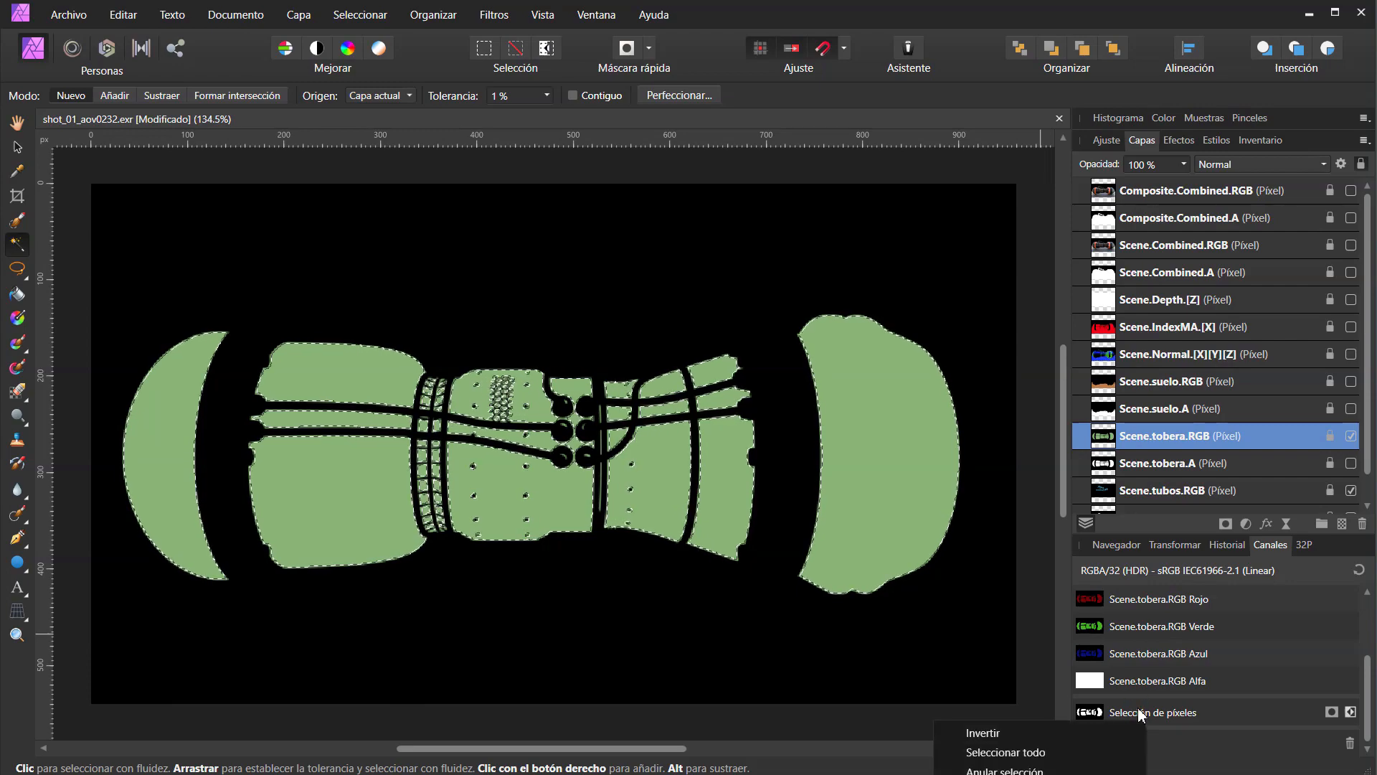
pyautogui.click(1033, 774)
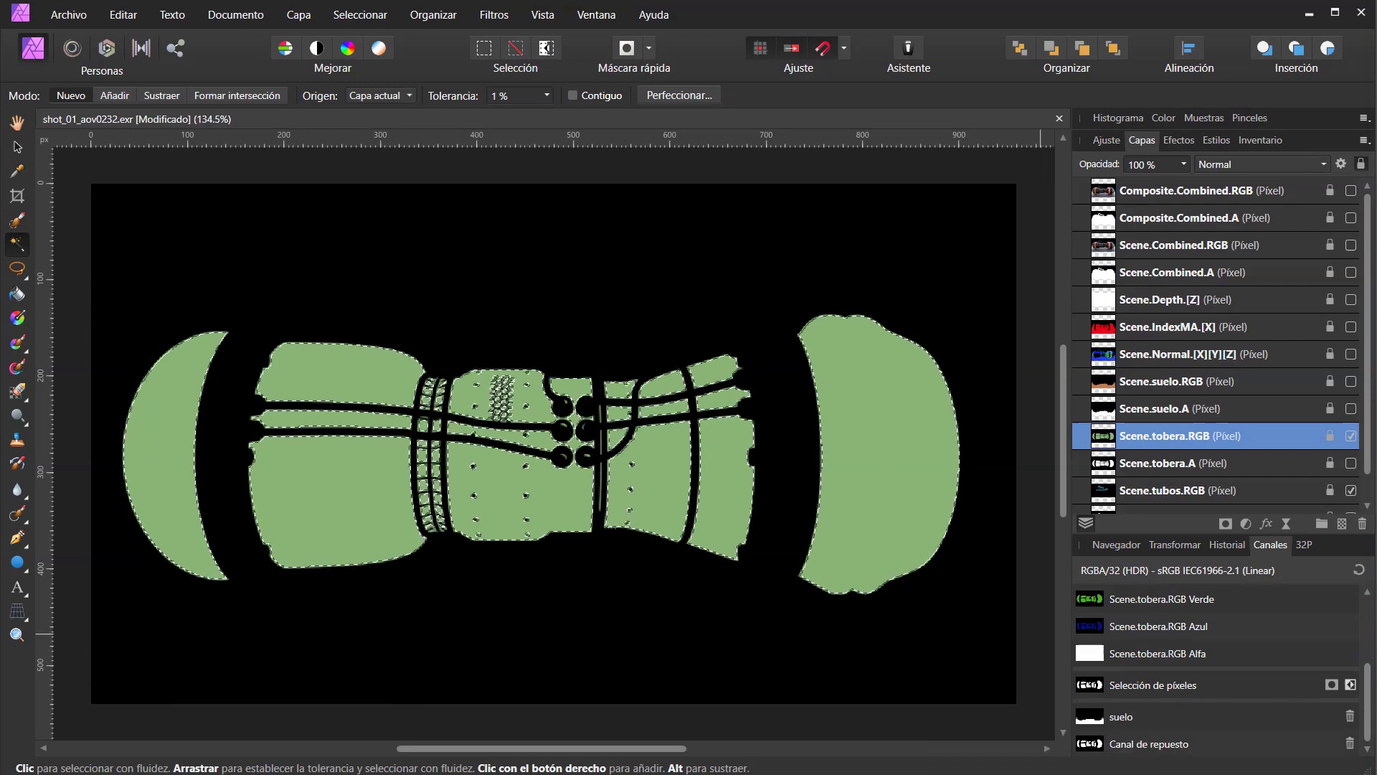
pyautogui.rightClick(1163, 750)
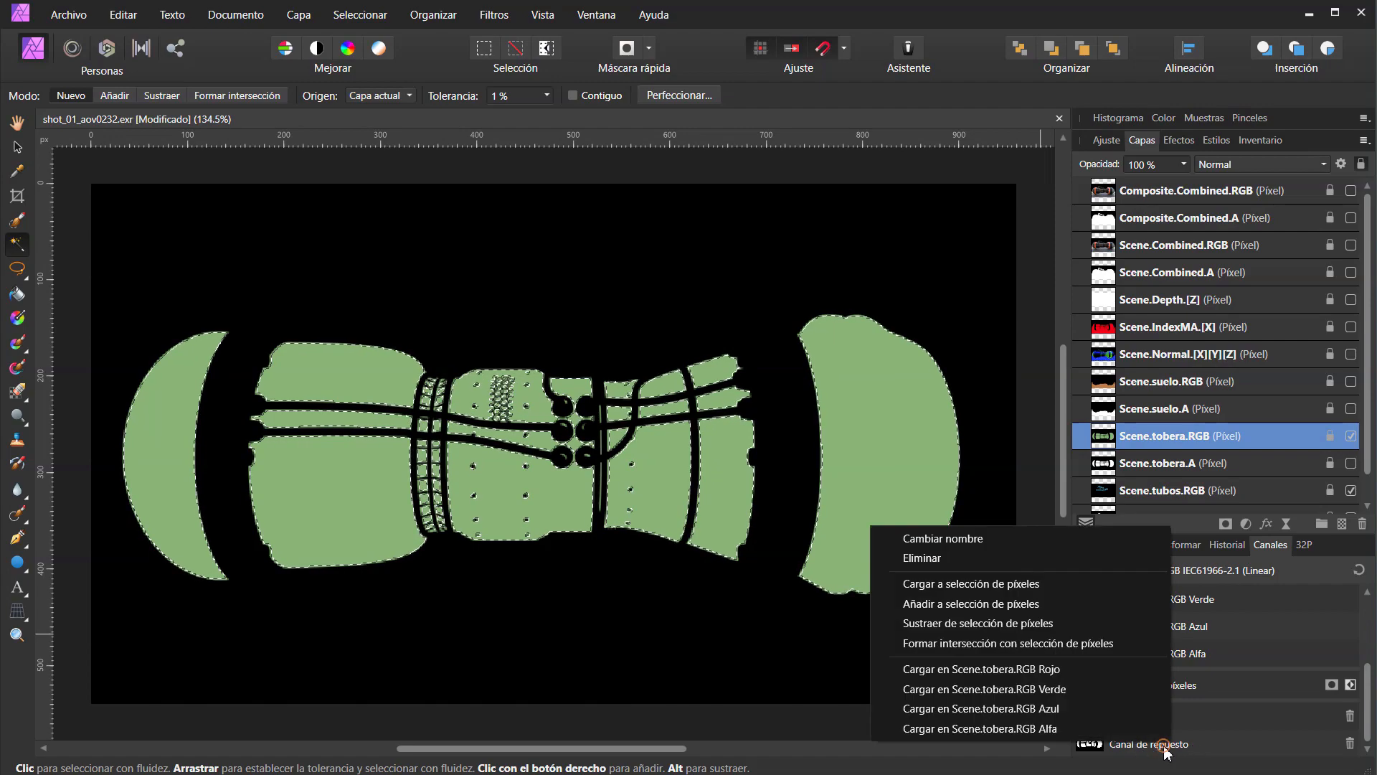
pyautogui.click(942, 538)
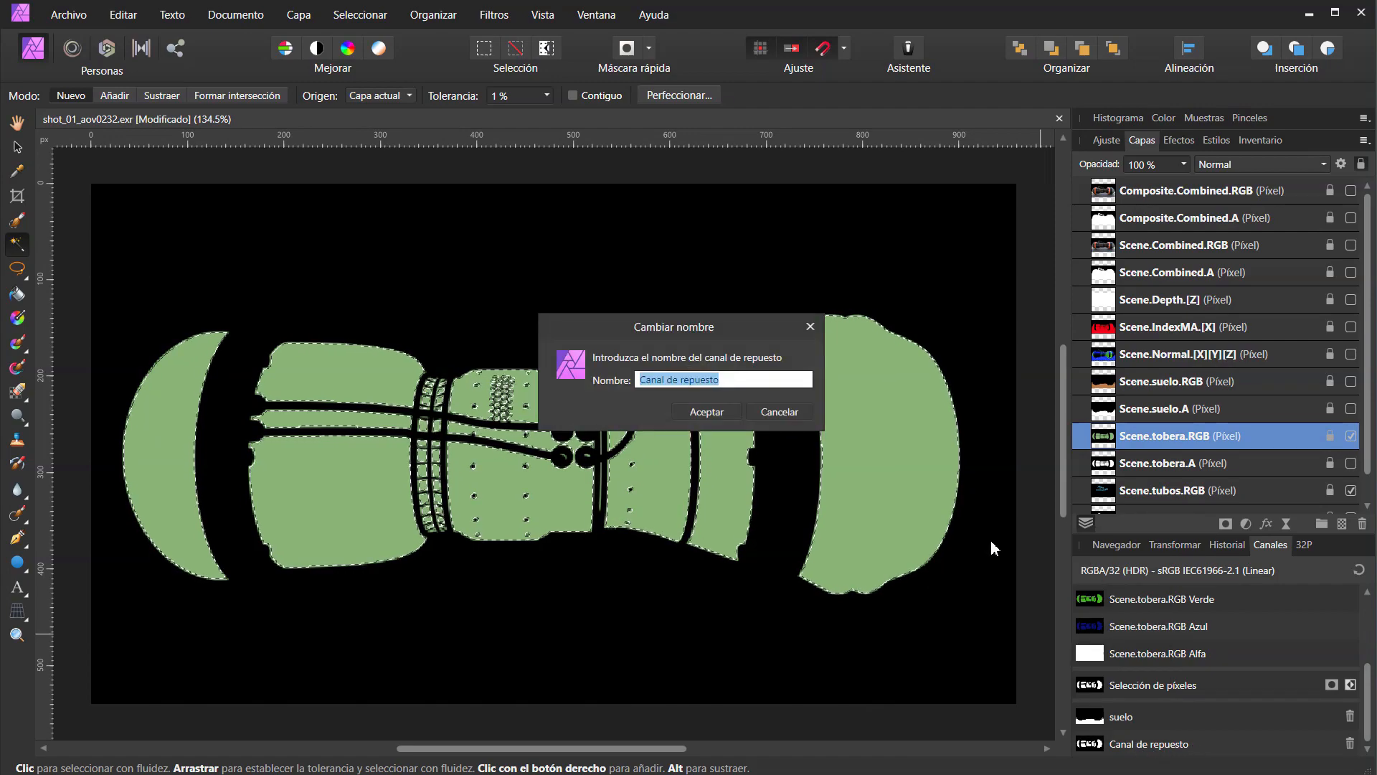
pyautogui.write('tobera')
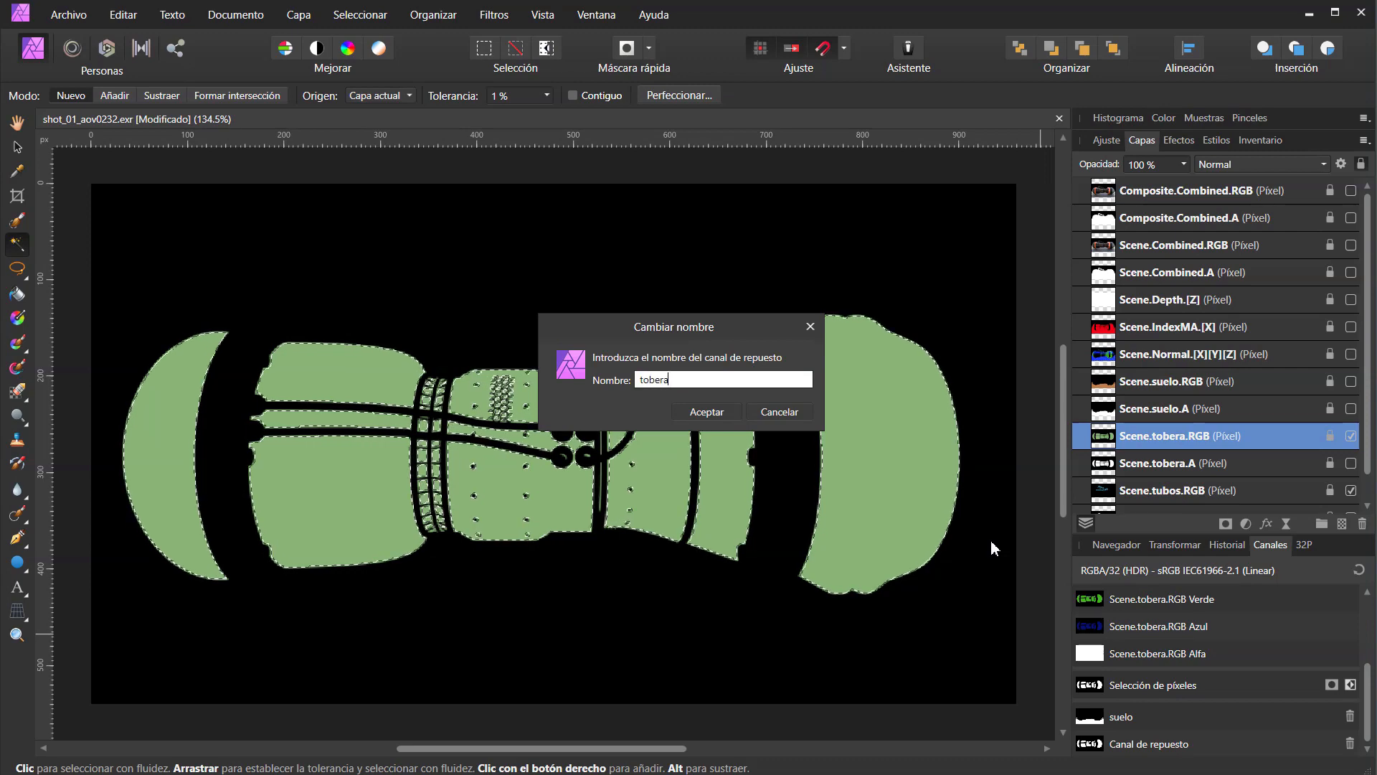
pyautogui.press('Return')
pyautogui.hotkey('ctrl', 'd')
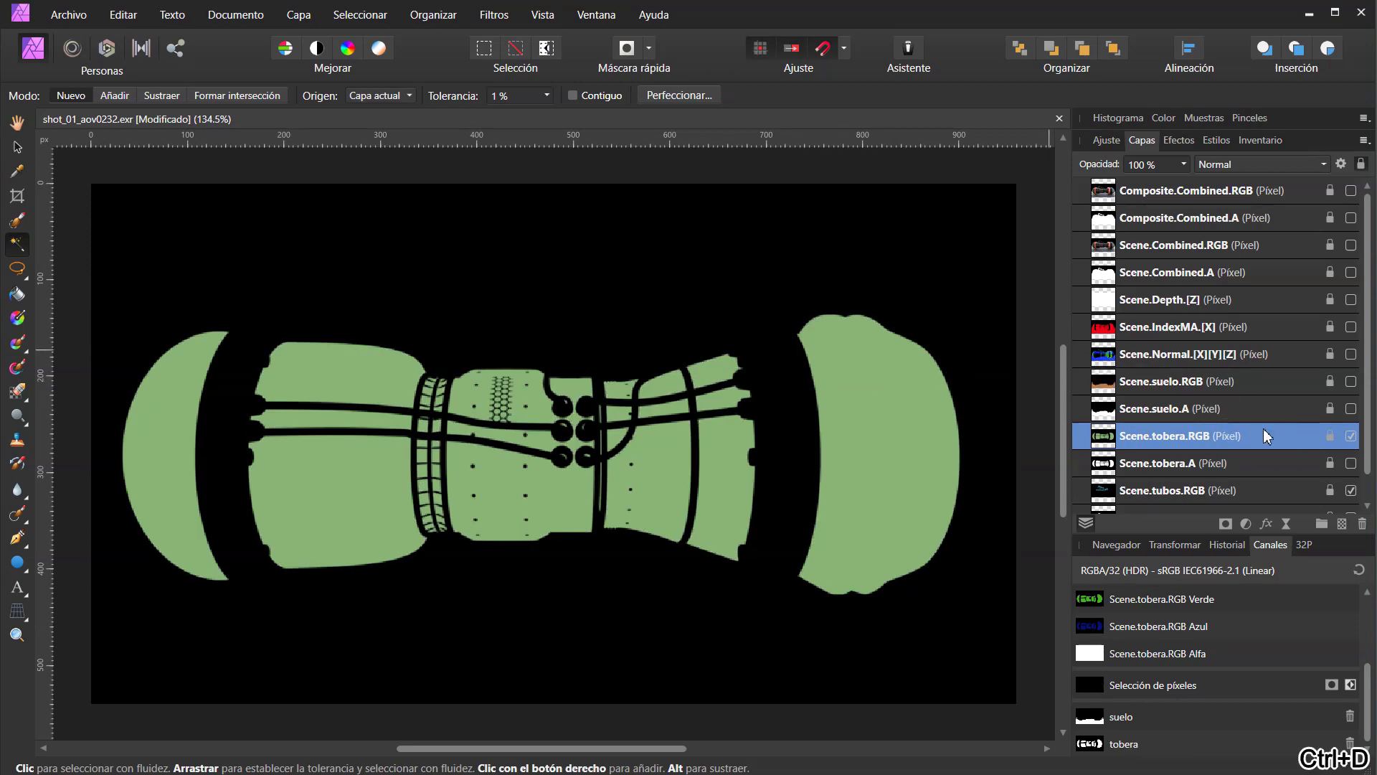
# Hide Scene.tobera.RGB and flood-select the blue tubes on the Scene.tubos.RGB layer.
pyautogui.click(1351, 435)
pyautogui.scroll(-1, 1176, 481)
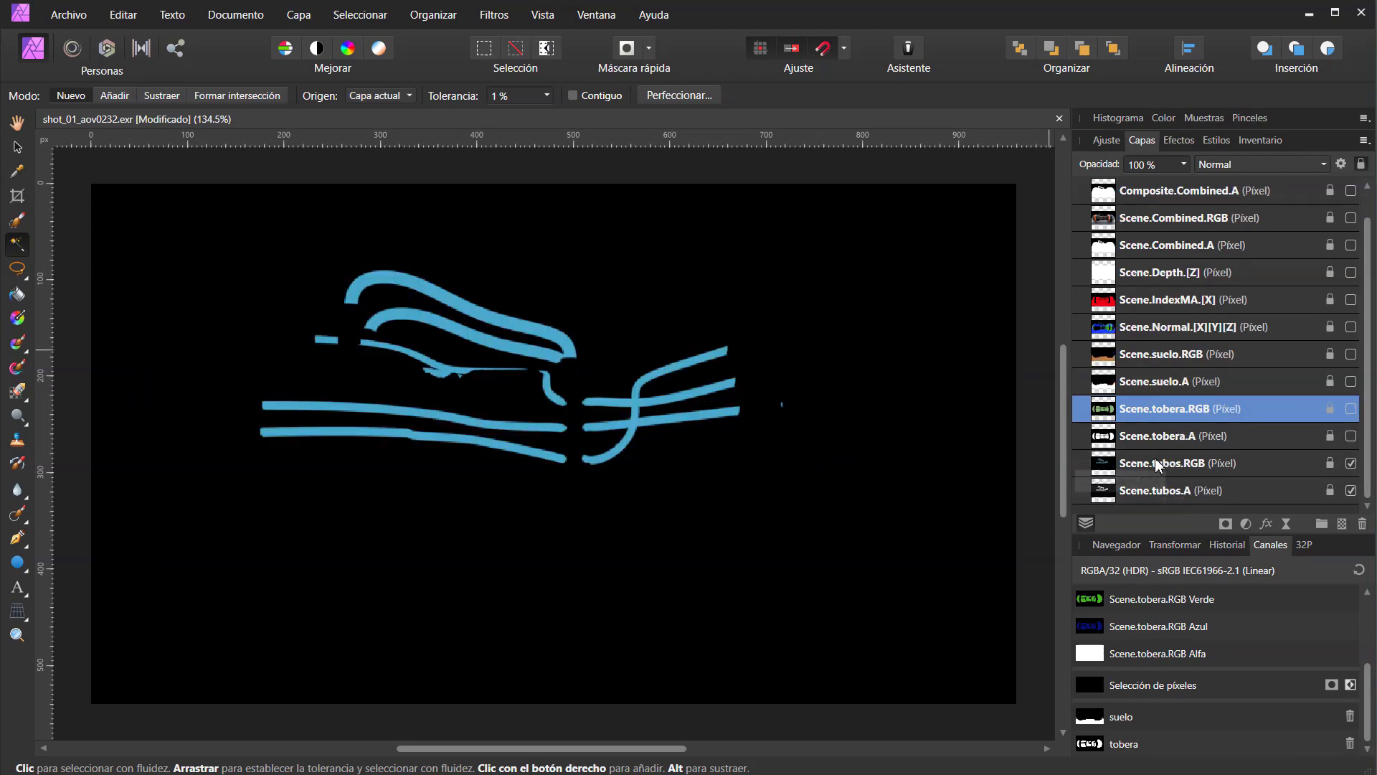
pyautogui.click(1159, 462)
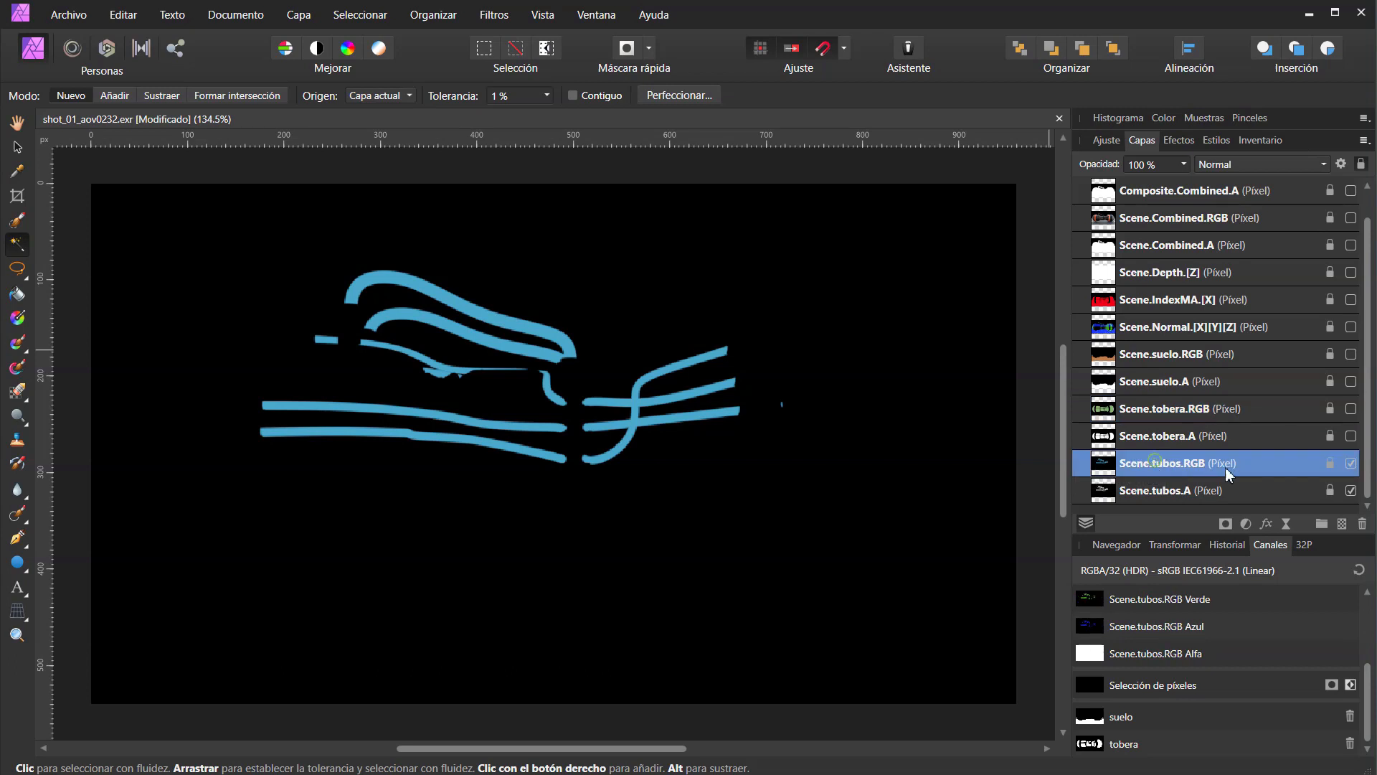
pyautogui.click(476, 313)
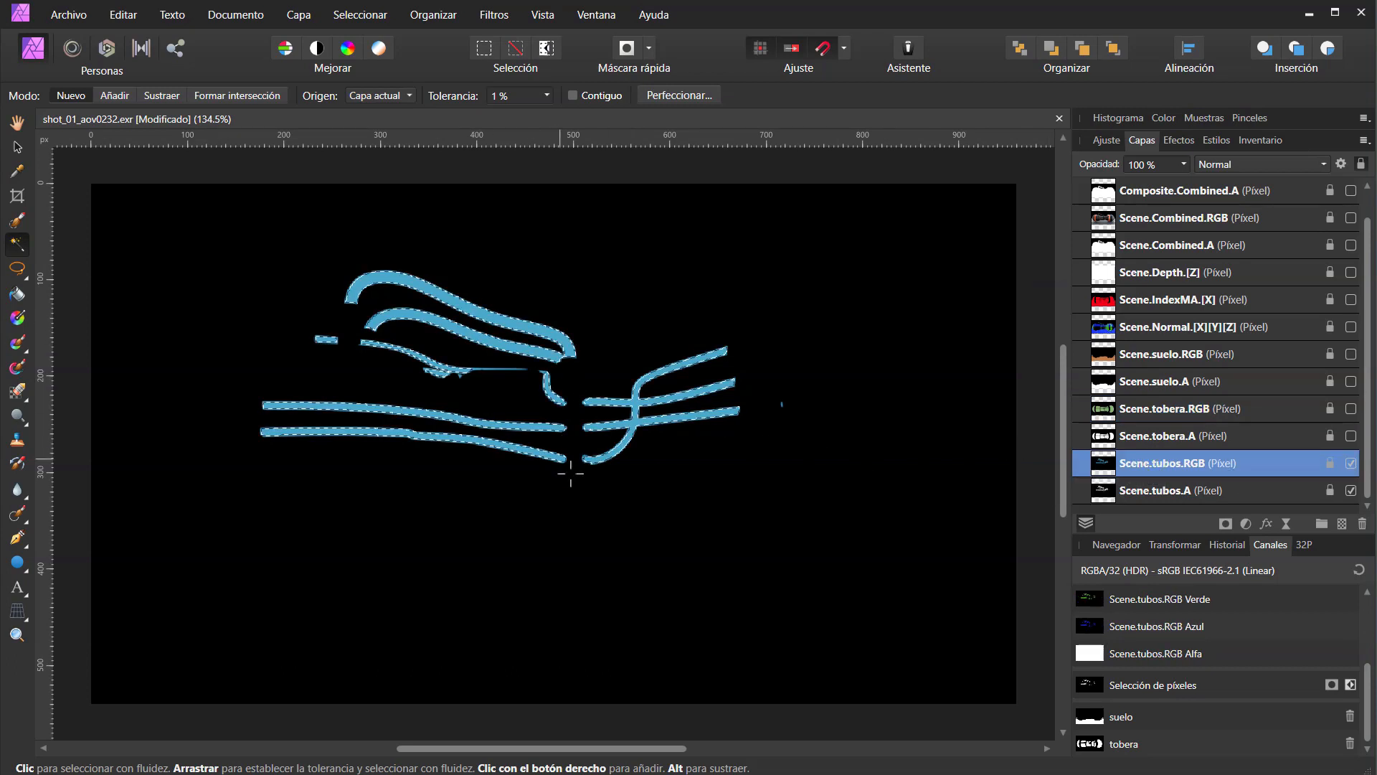
# Save the tubes' pixel selection as a spare channel named tubos and clear the selection.
pyautogui.rightClick(1154, 686)
pyautogui.click(1119, 771)
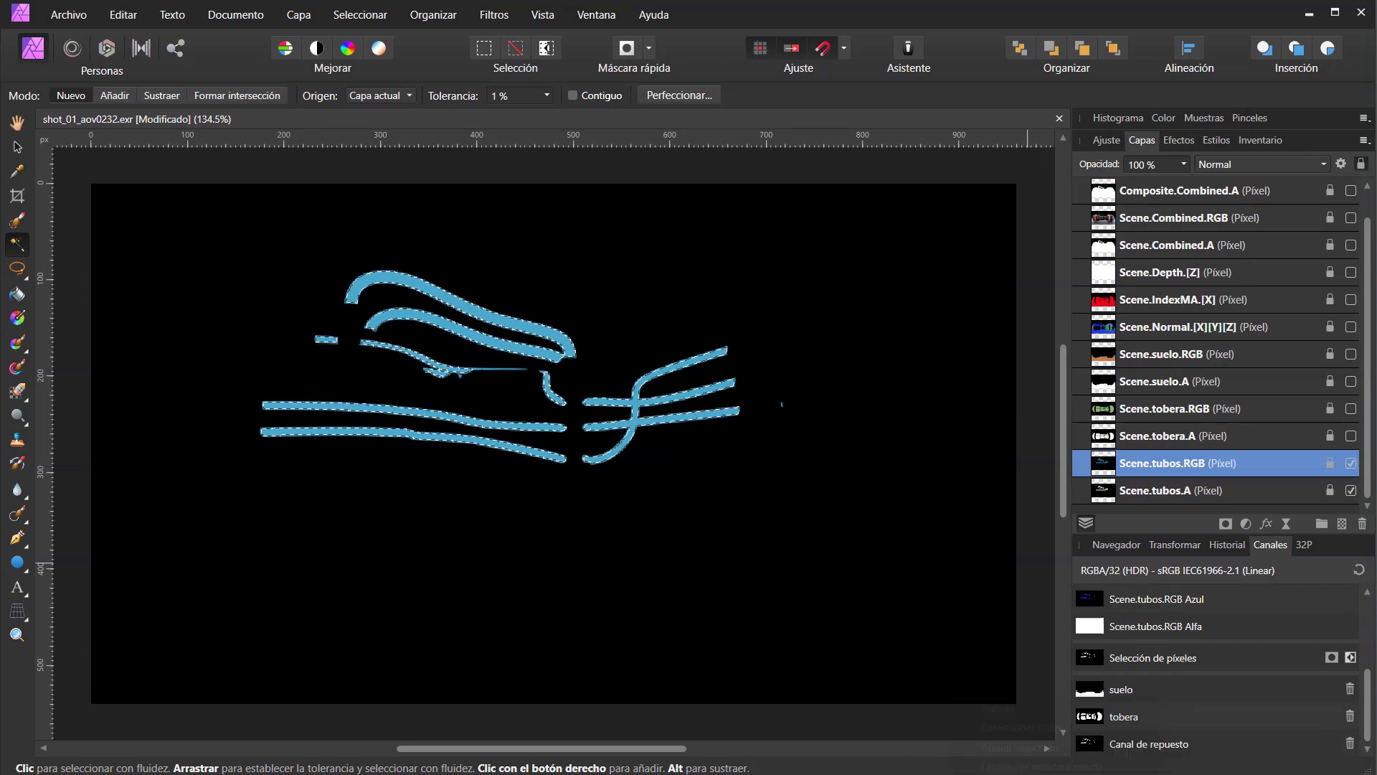
pyautogui.rightClick(1164, 746)
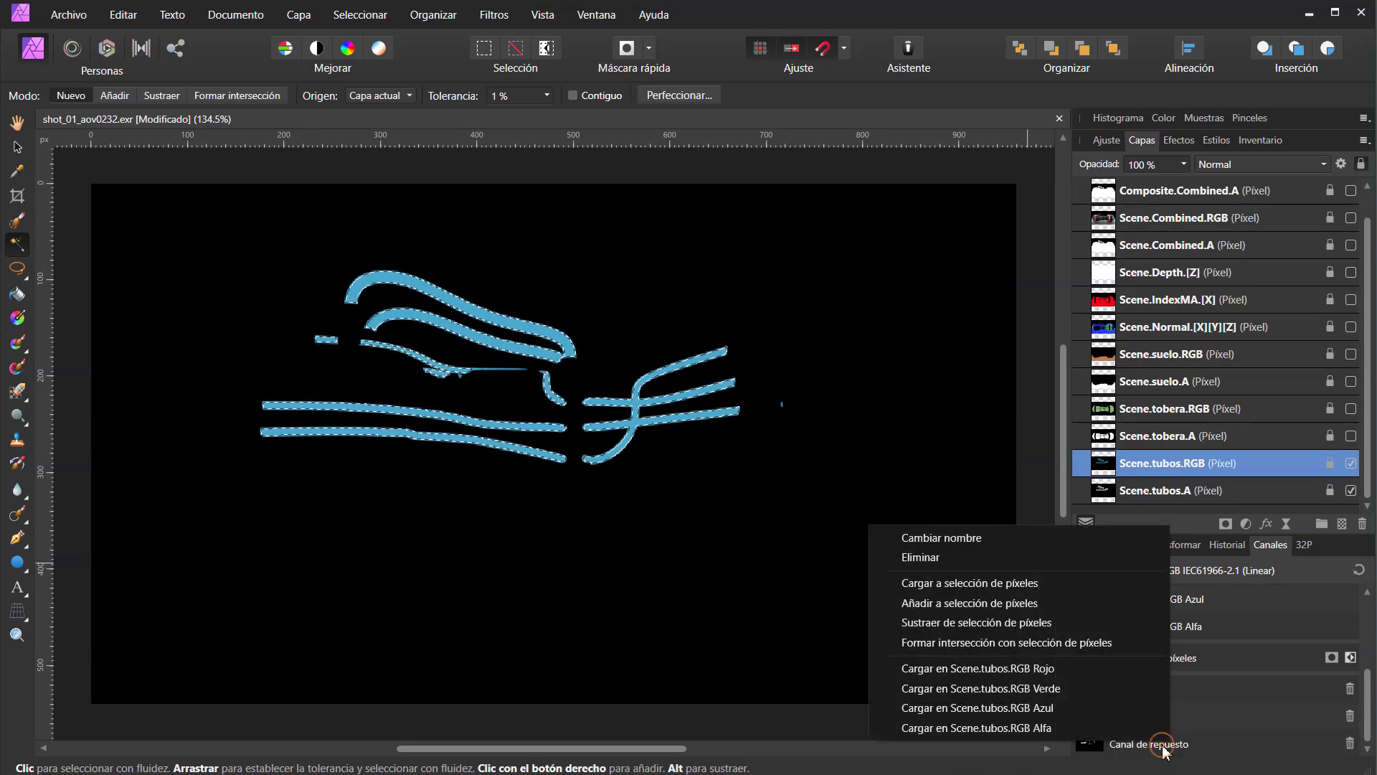
pyautogui.click(949, 537)
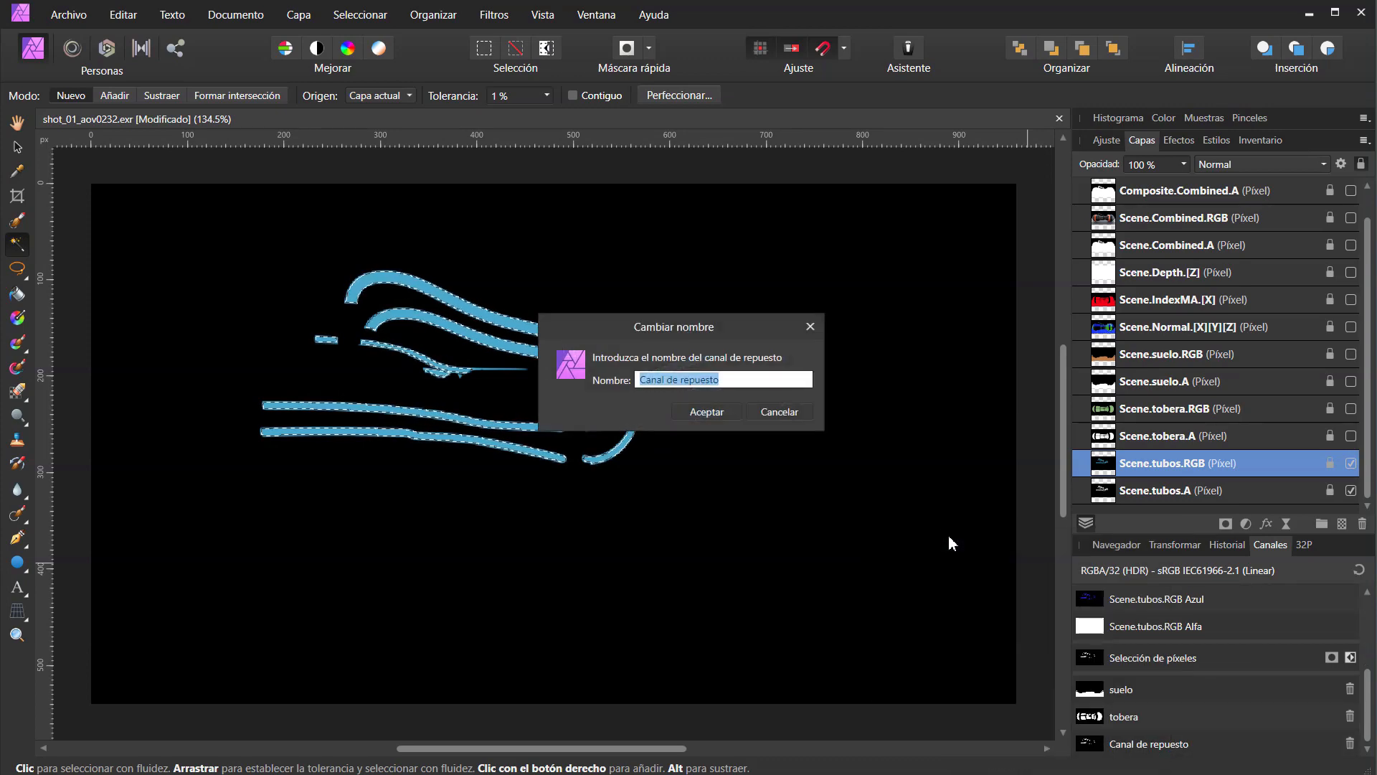
pyautogui.write('tubos')
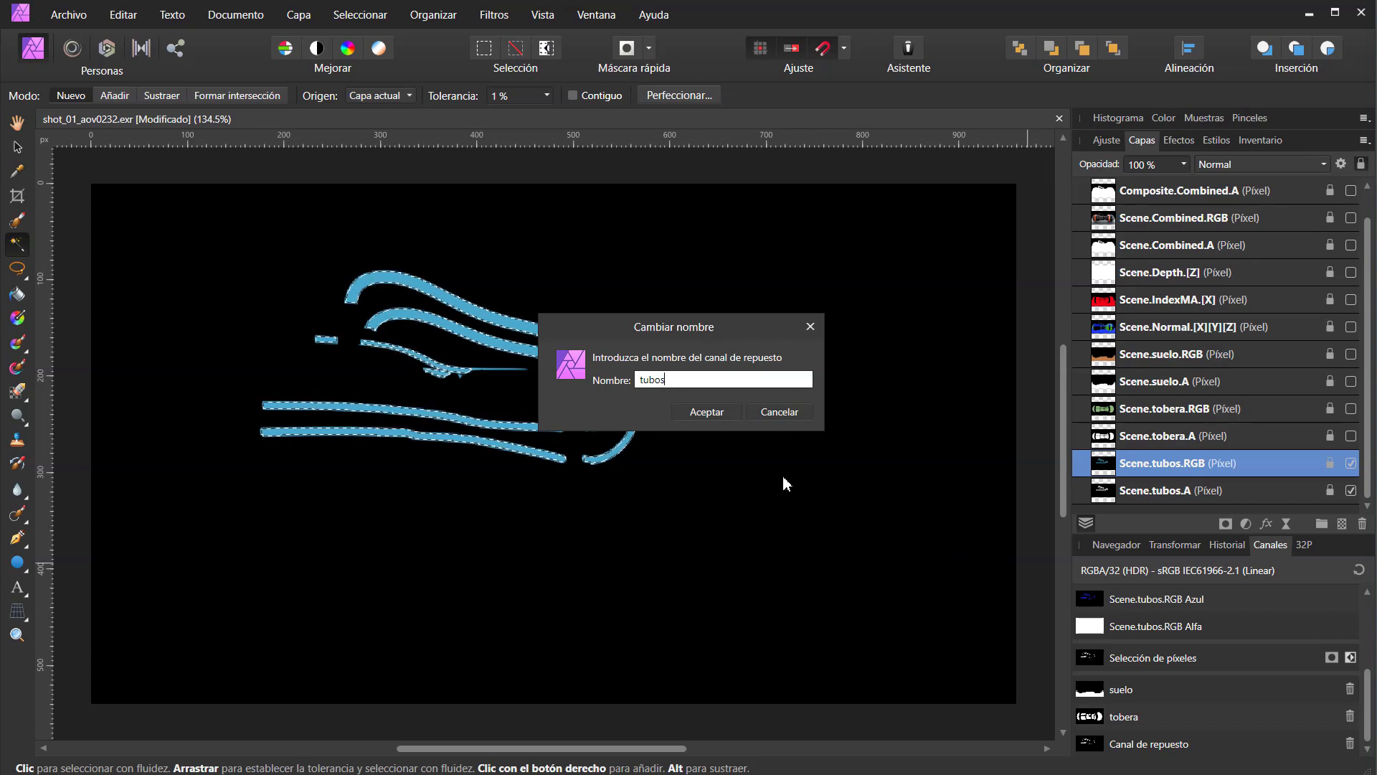
pyautogui.click(708, 413)
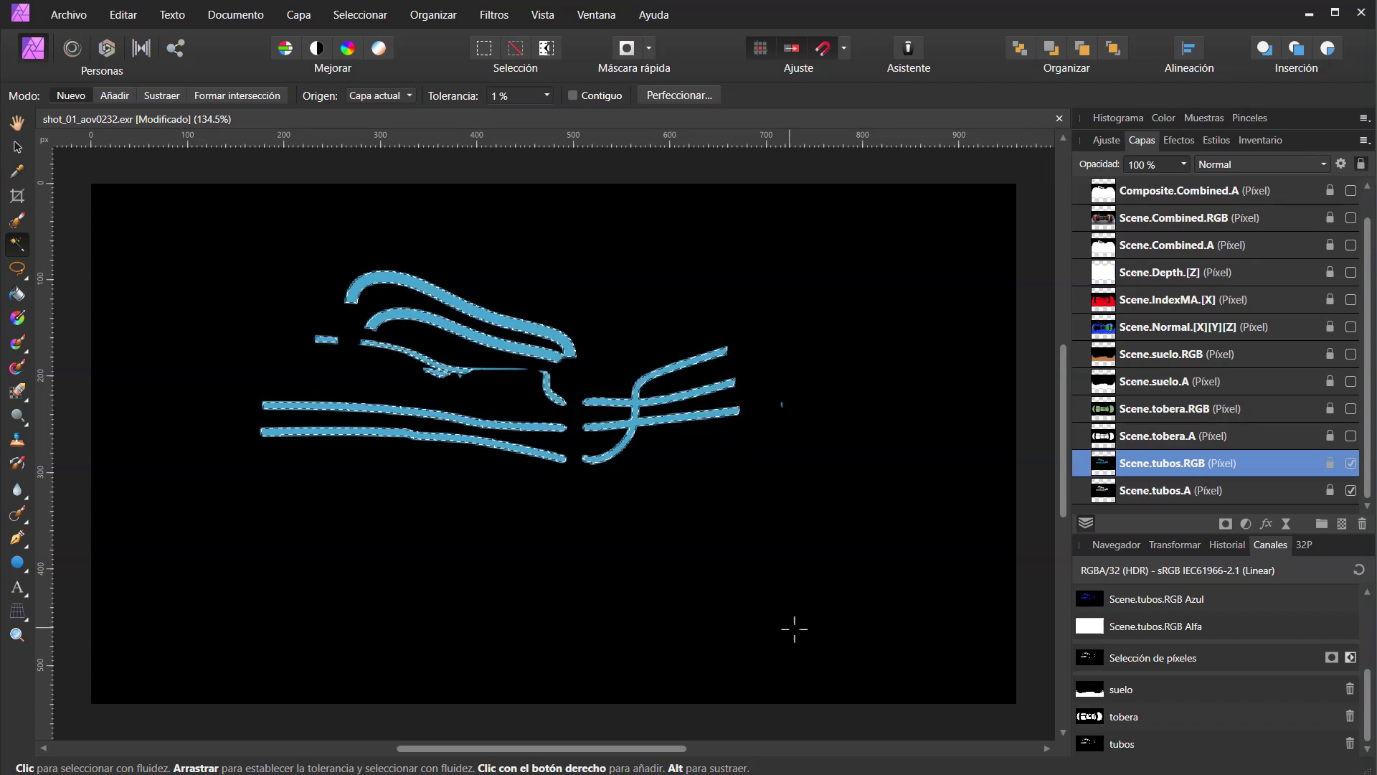
pyautogui.hotkey('ctrl', 'd')
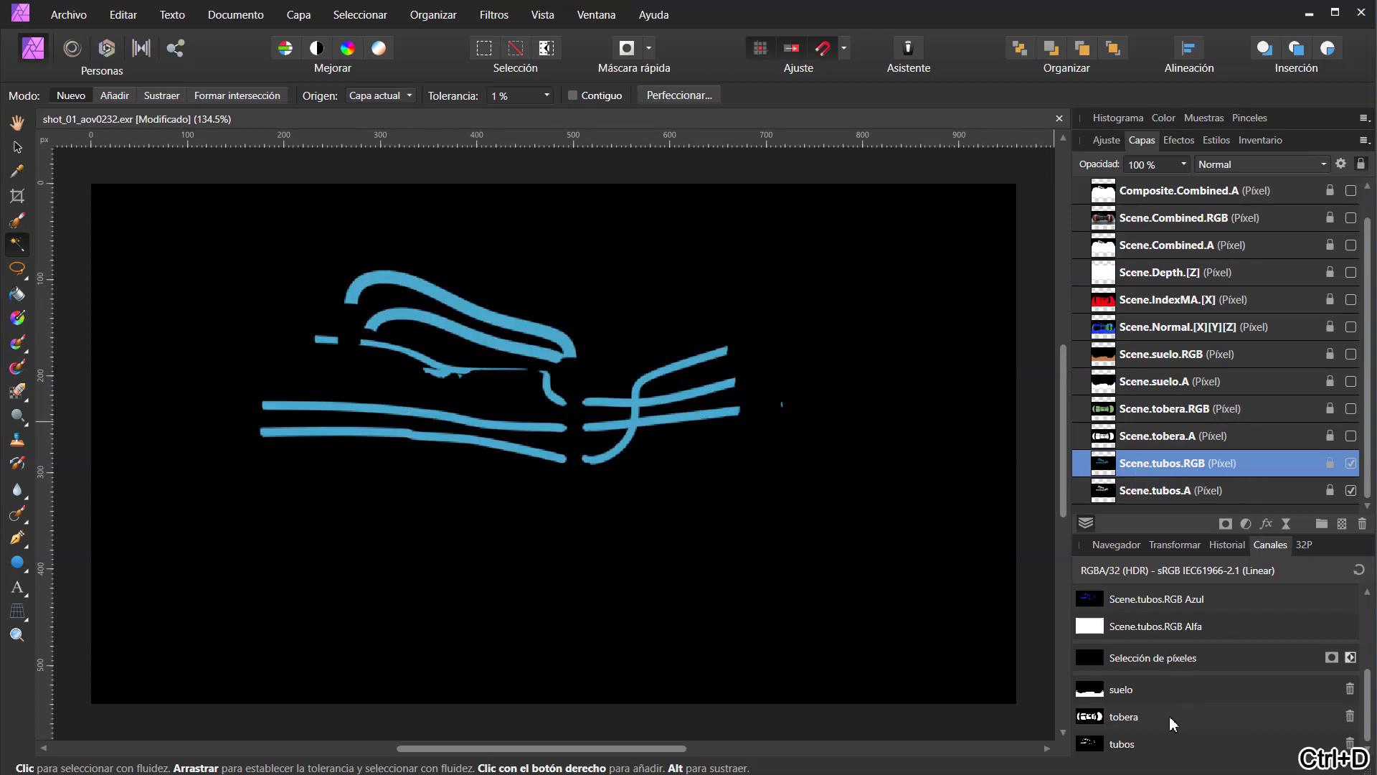
# Show the Composite.Combined.RGB layer and add a Curves adjustment layer directly above it, leaving the curve at its default straight line.
pyautogui.scroll(5, 1172, 725)
pyautogui.scroll(1, 1195, 301)
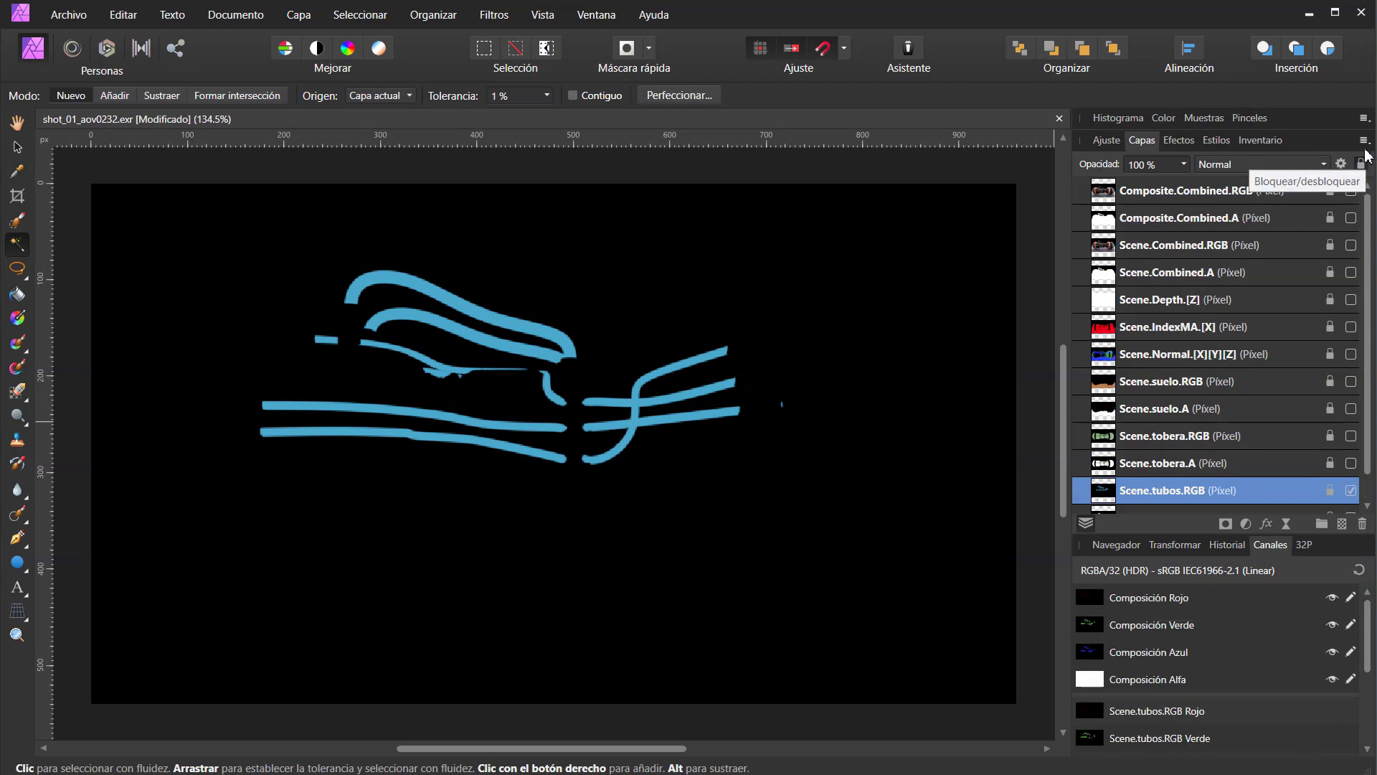
pyautogui.click(1351, 190)
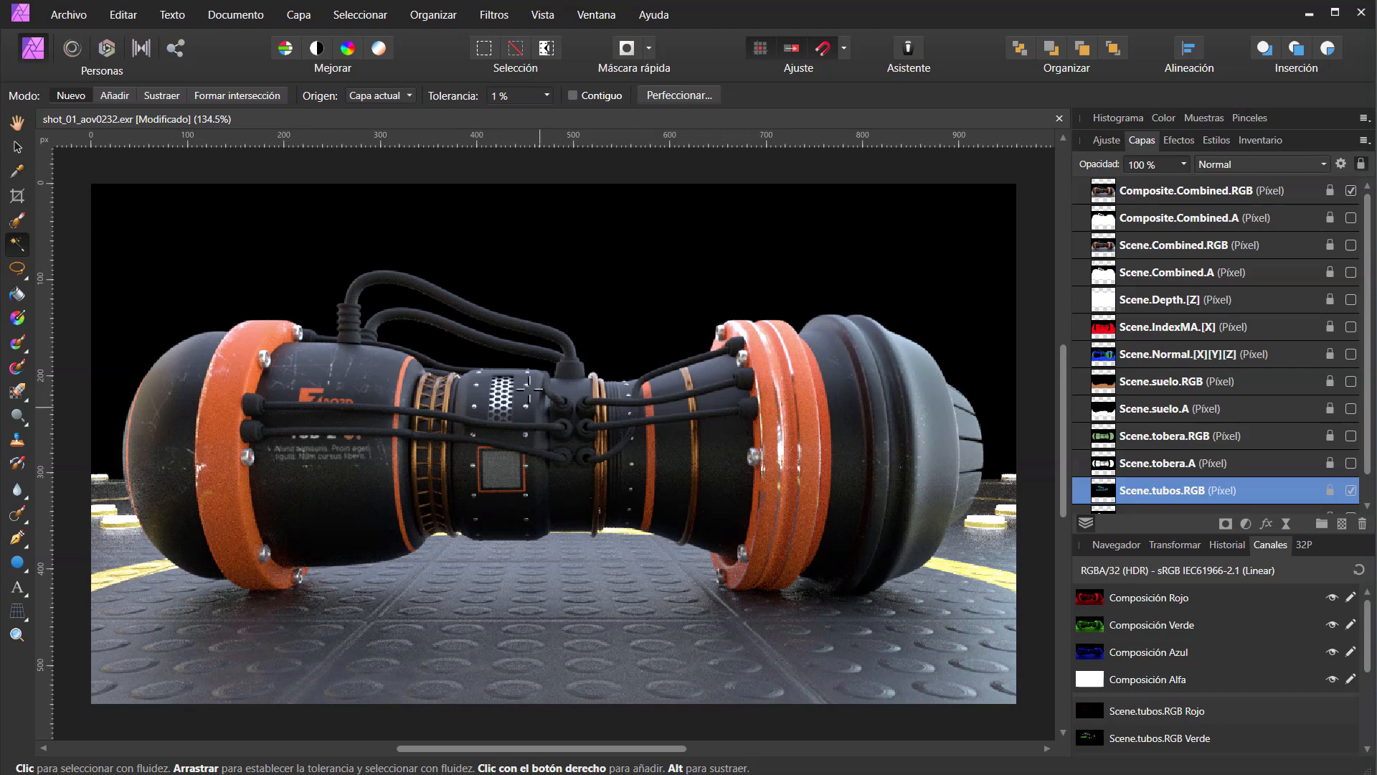
pyautogui.click(1178, 191)
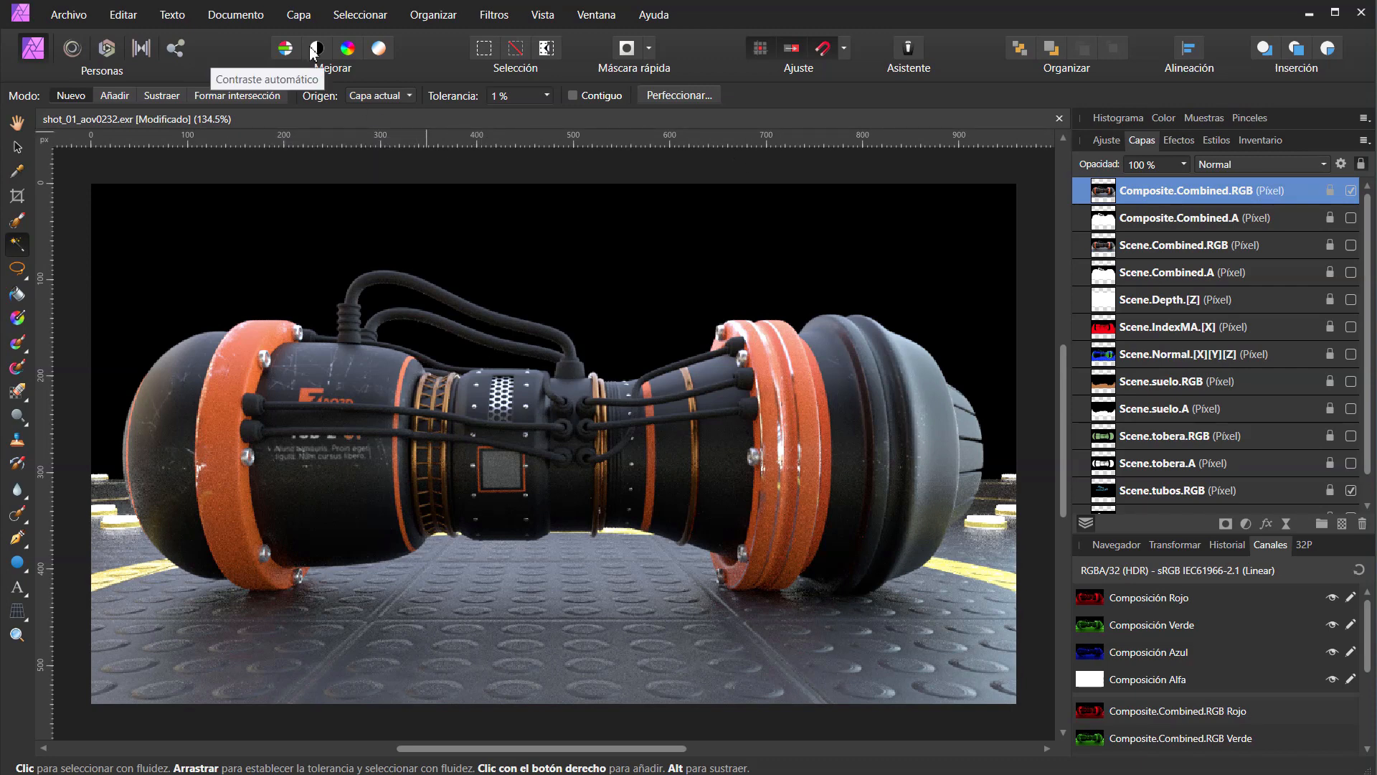
pyautogui.click(298, 15)
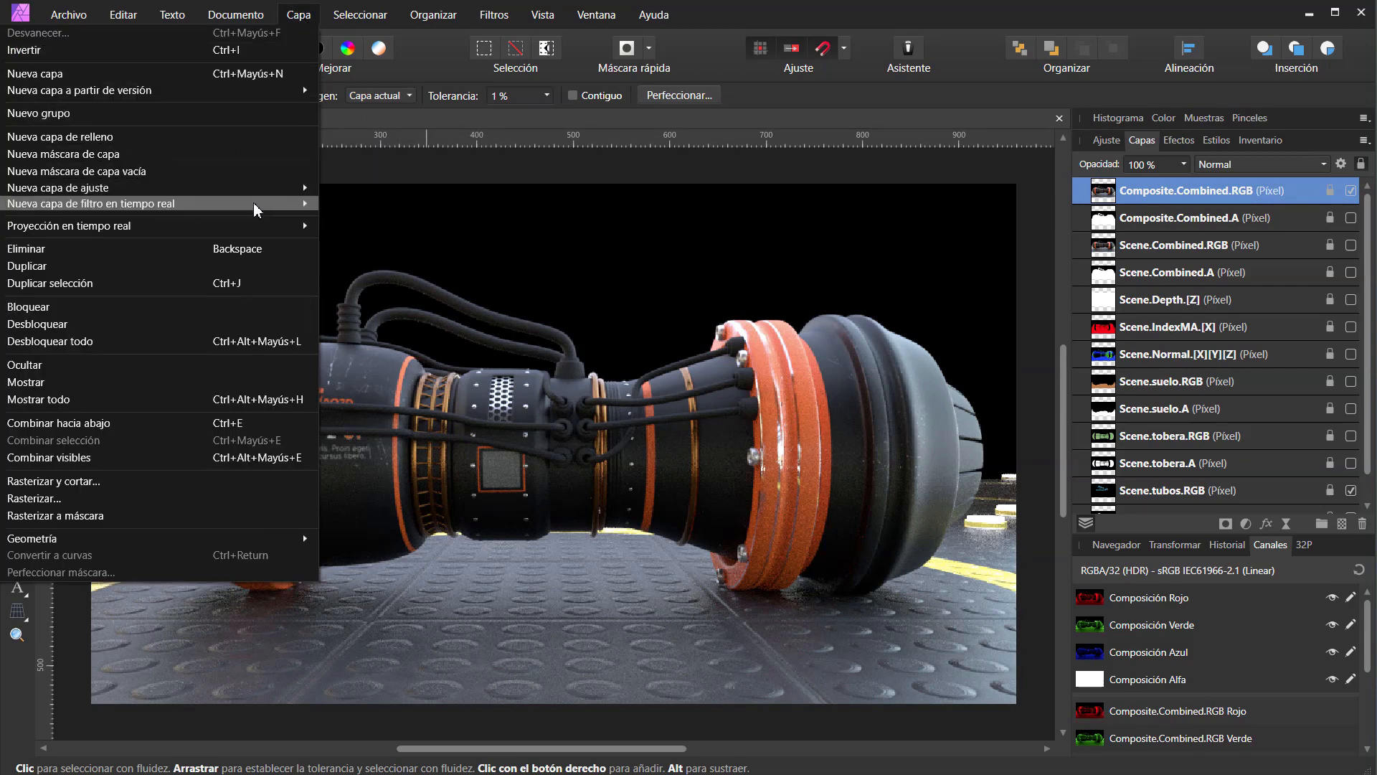
pyautogui.moveTo(262, 187)
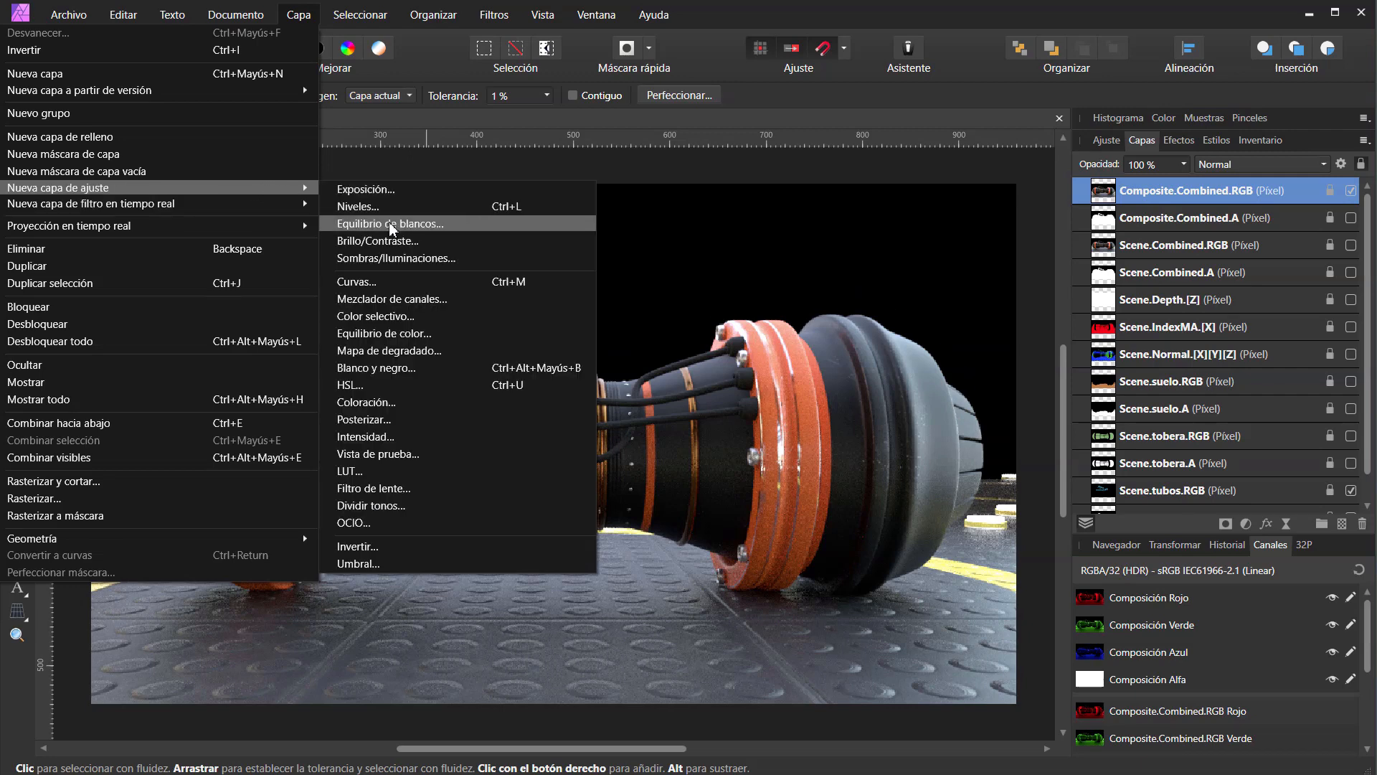
pyautogui.click(387, 281)
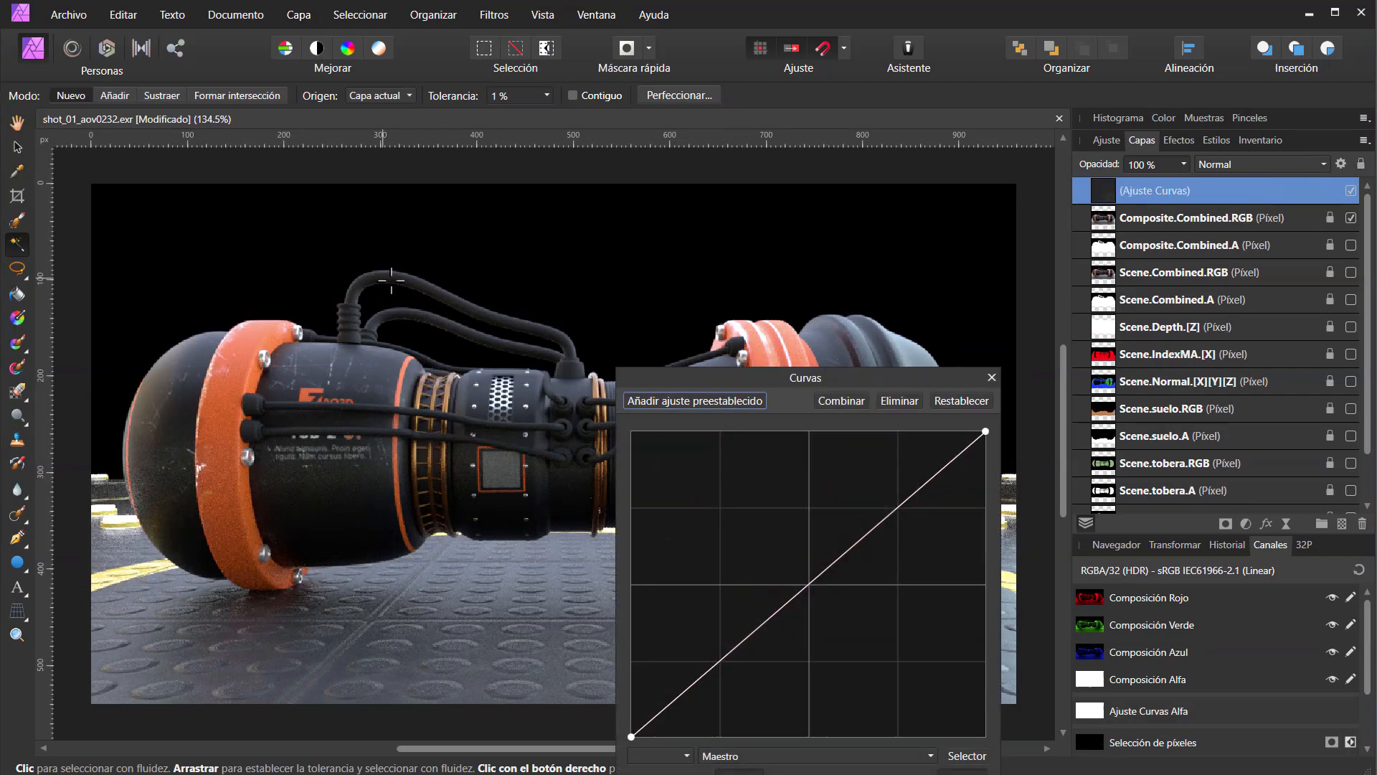
pyautogui.moveTo(753, 386); pyautogui.dragTo(776, 79)
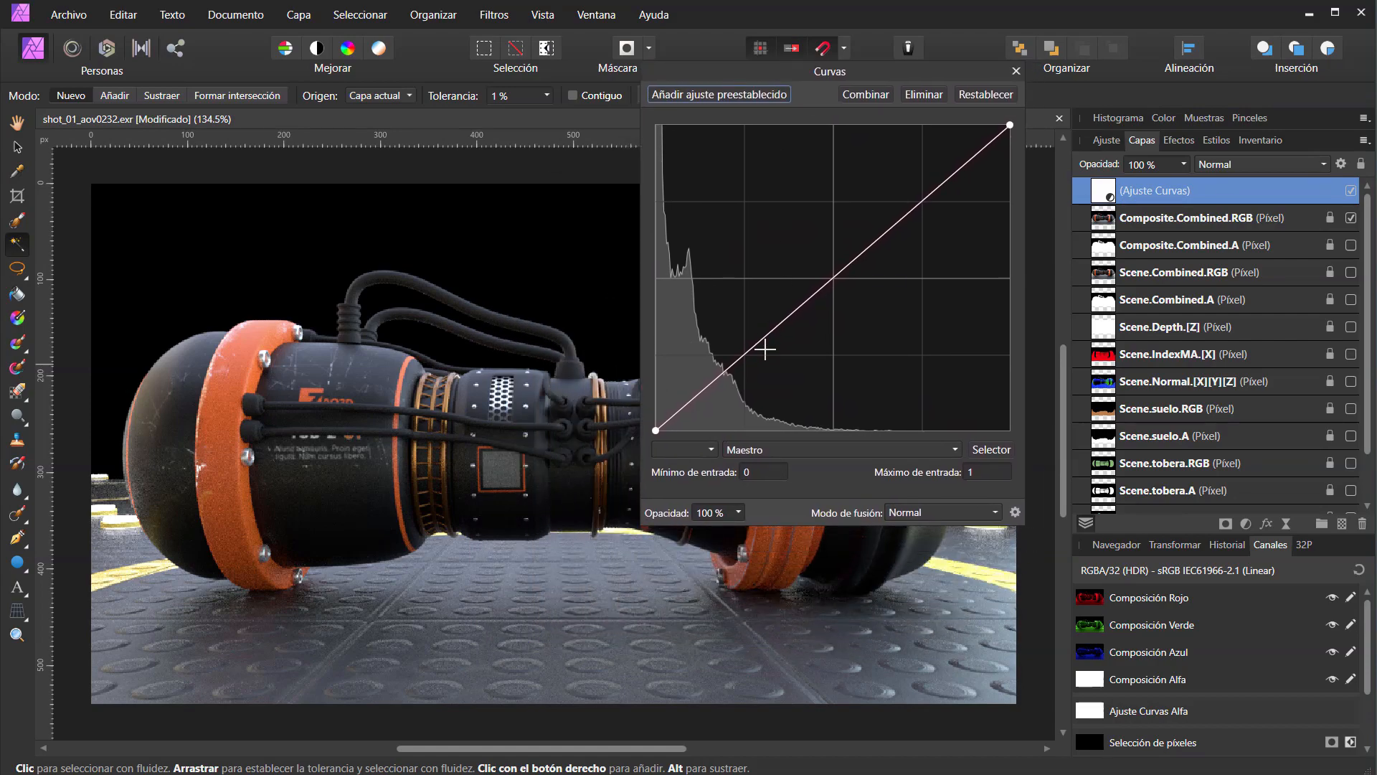
pyautogui.moveTo(764, 350)
pyautogui.mouseDown()
pyautogui.moveTo(768, 402)
pyautogui.moveTo(712, 288)
pyautogui.moveTo(768, 338)
pyautogui.moveTo(776, 373)
pyautogui.moveTo(754, 342)
pyautogui.mouseUp()
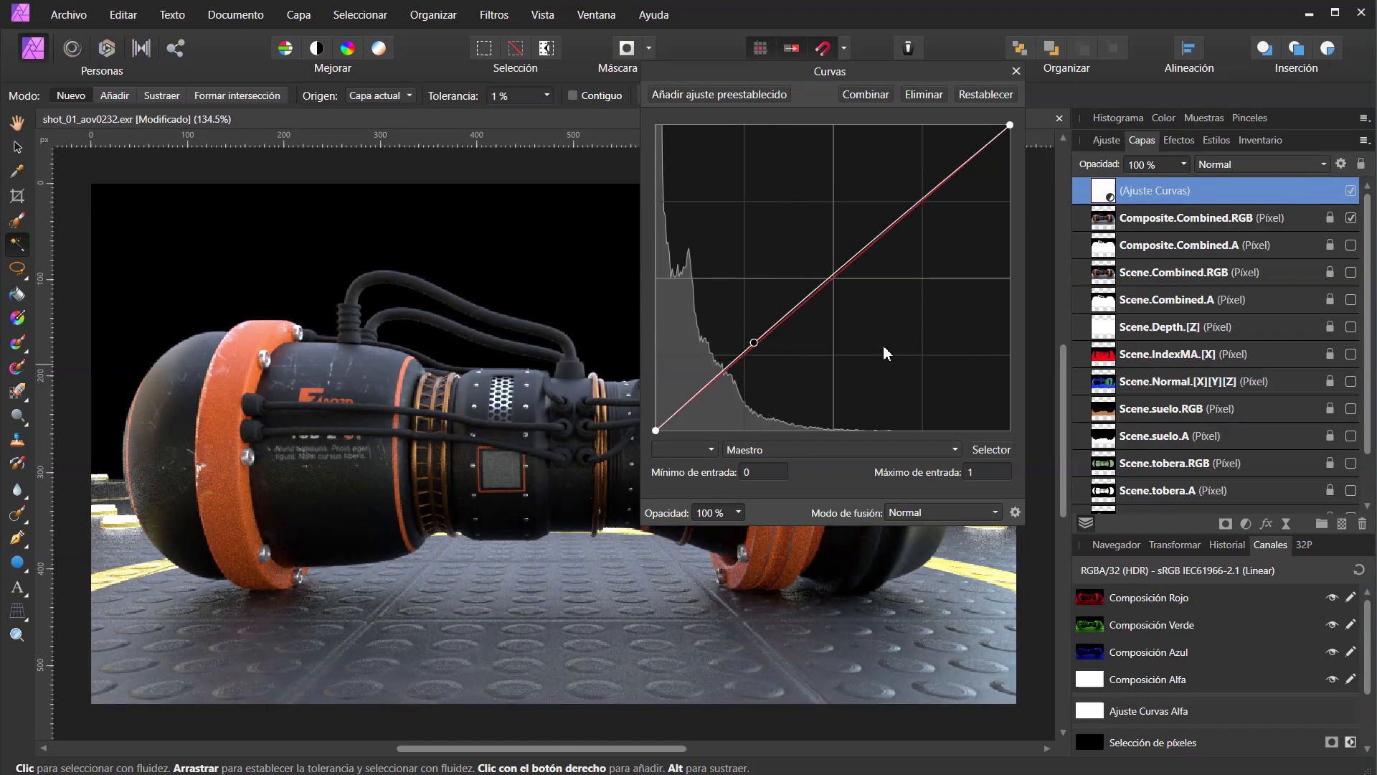
pyautogui.click(994, 100)
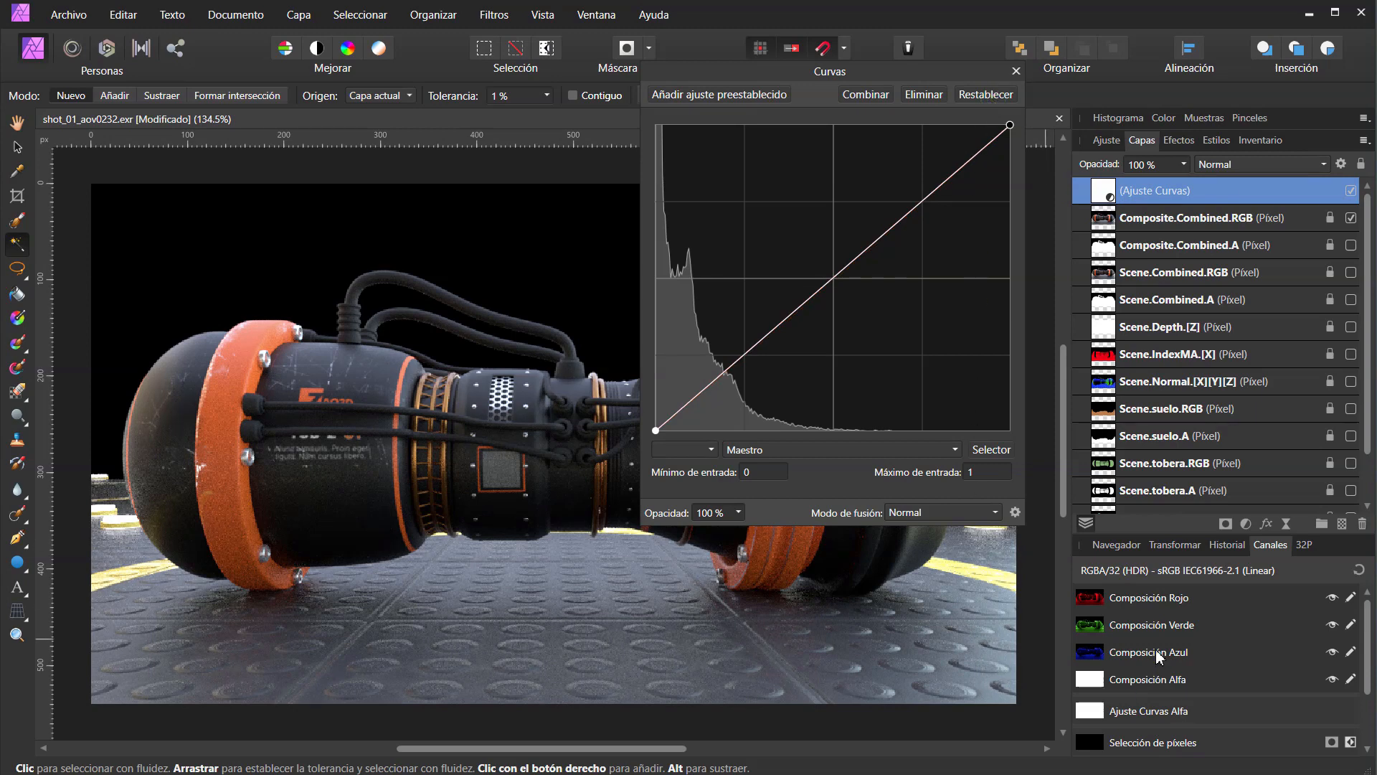
# Load the spare channel tobera into the Curves adjustment's alpha to limit it to the nozzle.
pyautogui.scroll(-3, 1158, 656)
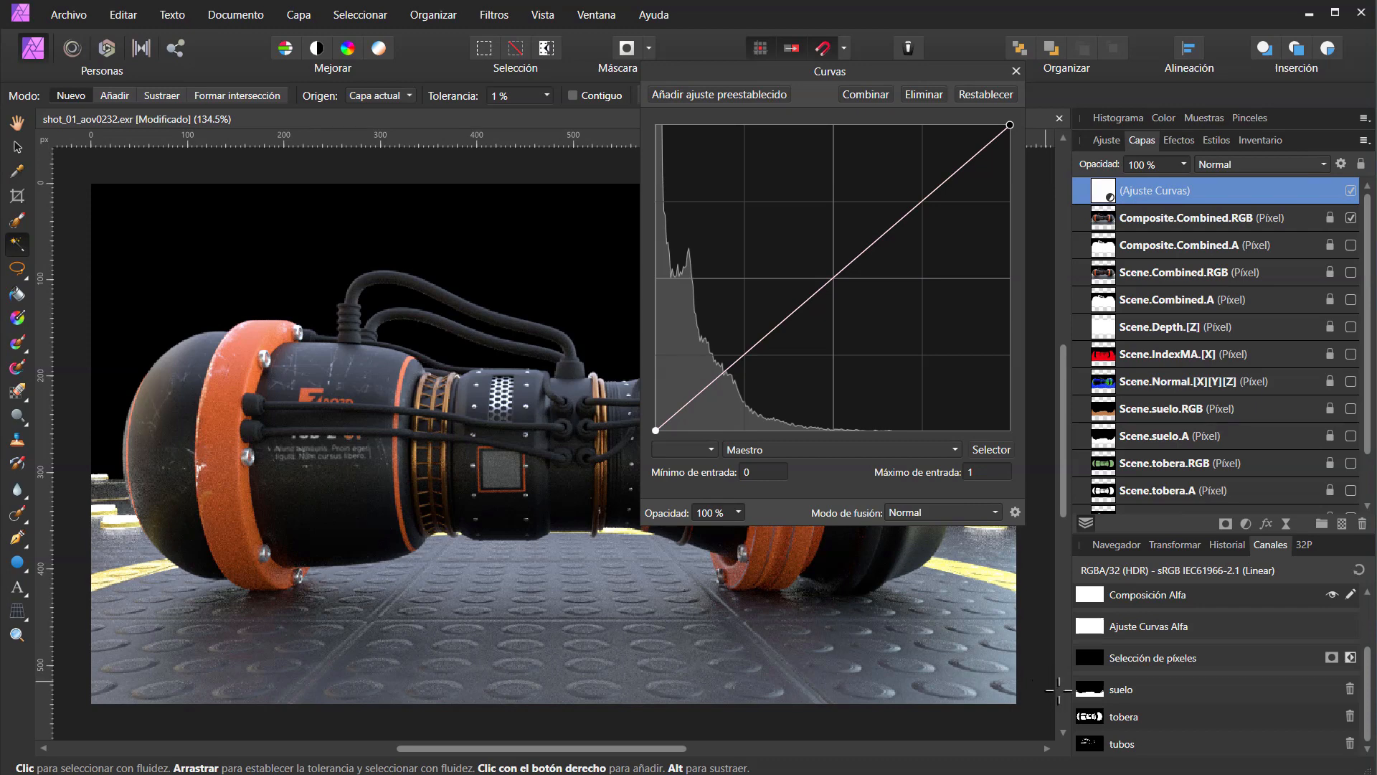
pyautogui.rightClick(1100, 718)
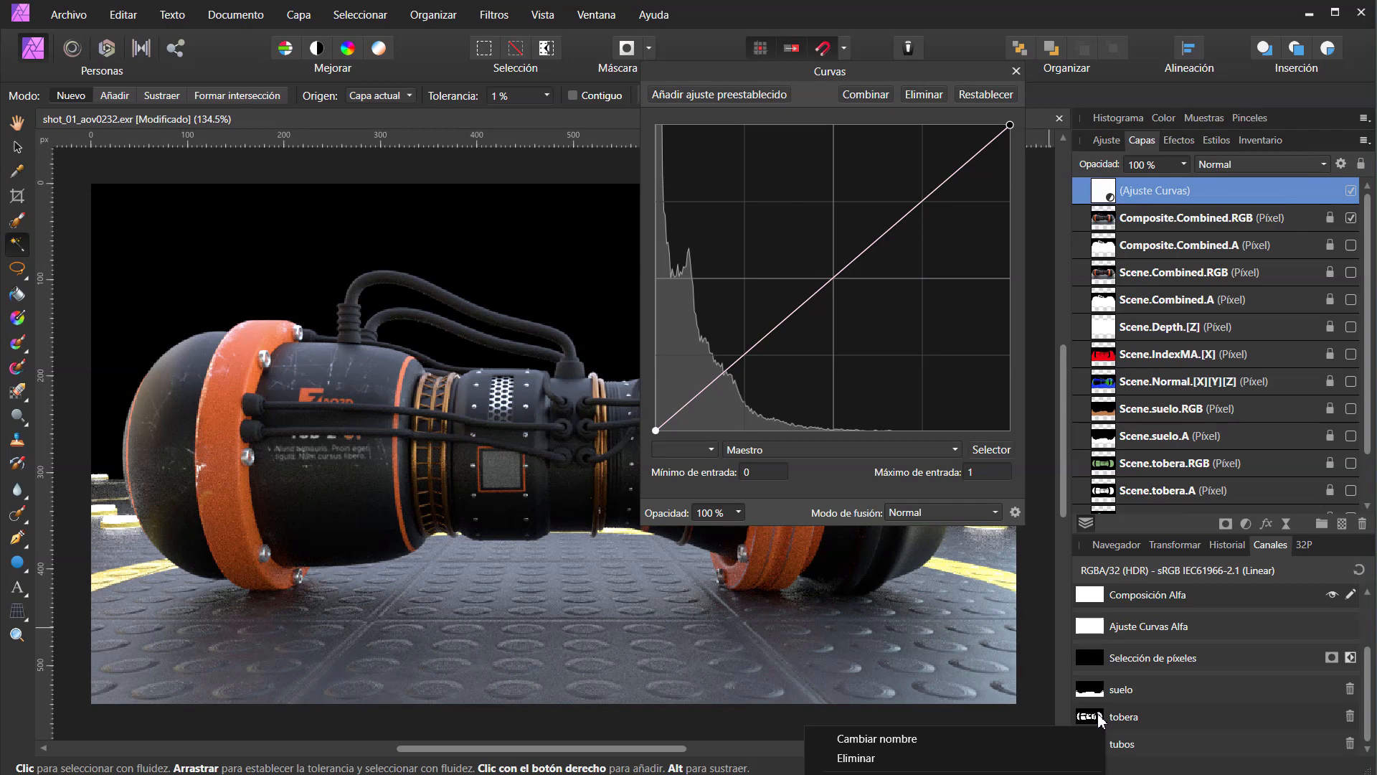
pyautogui.click(1098, 715)
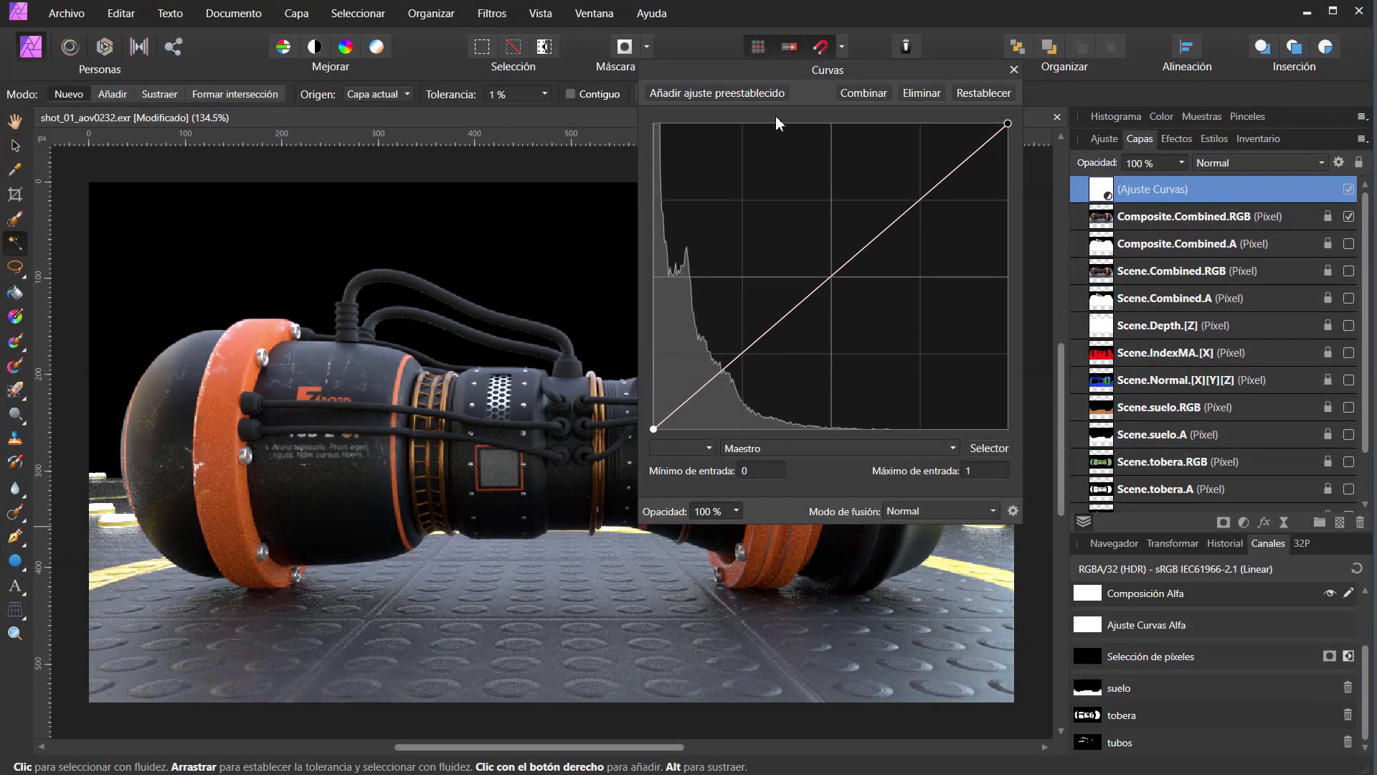
pyautogui.moveTo(797, 77); pyautogui.dragTo(786, 105)
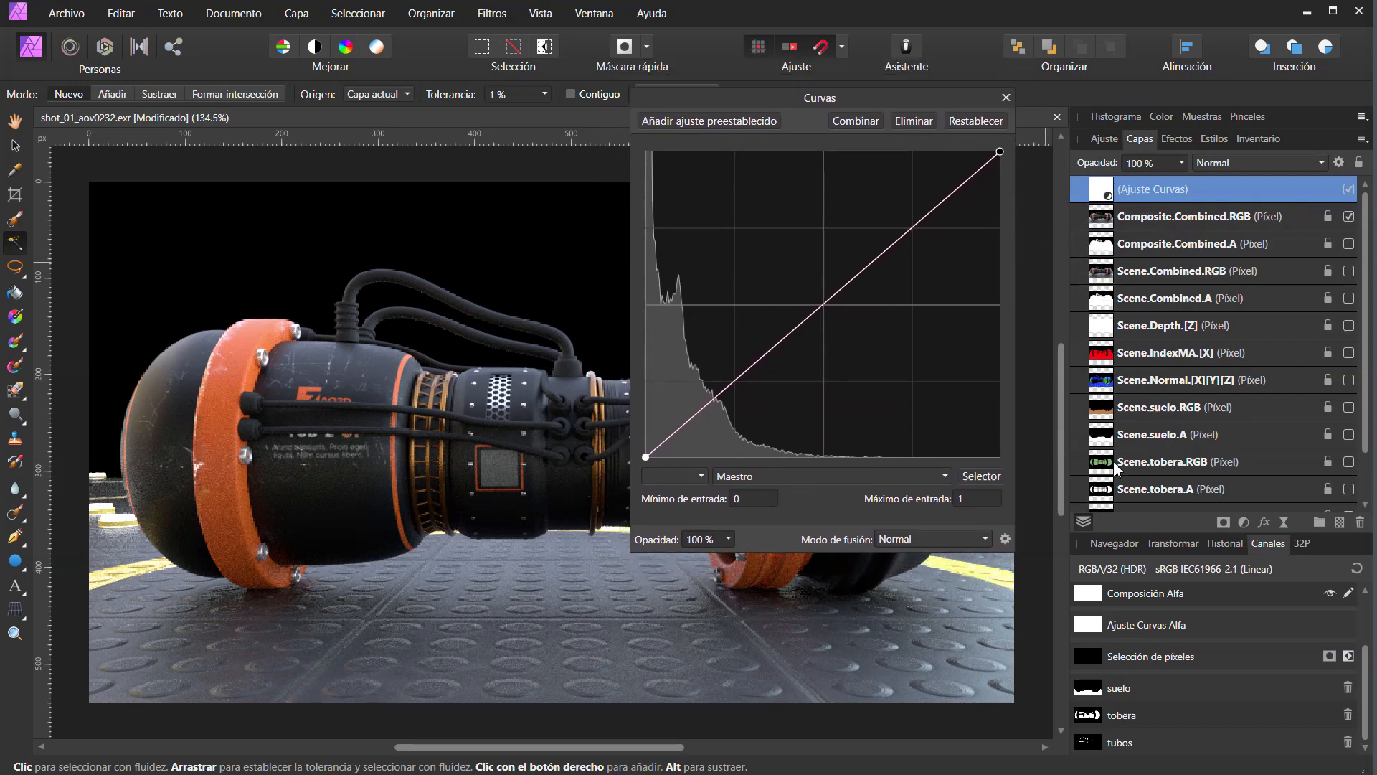
pyautogui.rightClick(1124, 721)
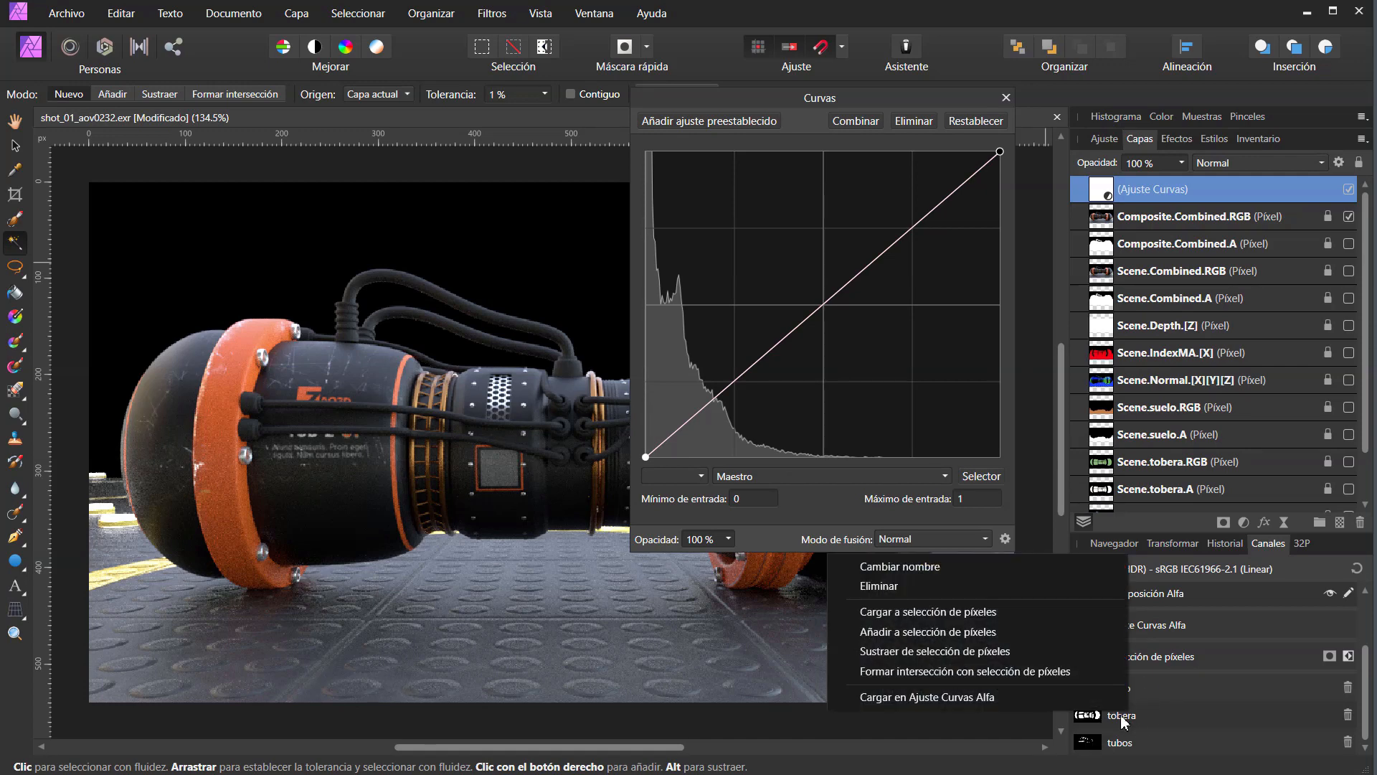
pyautogui.click(969, 698)
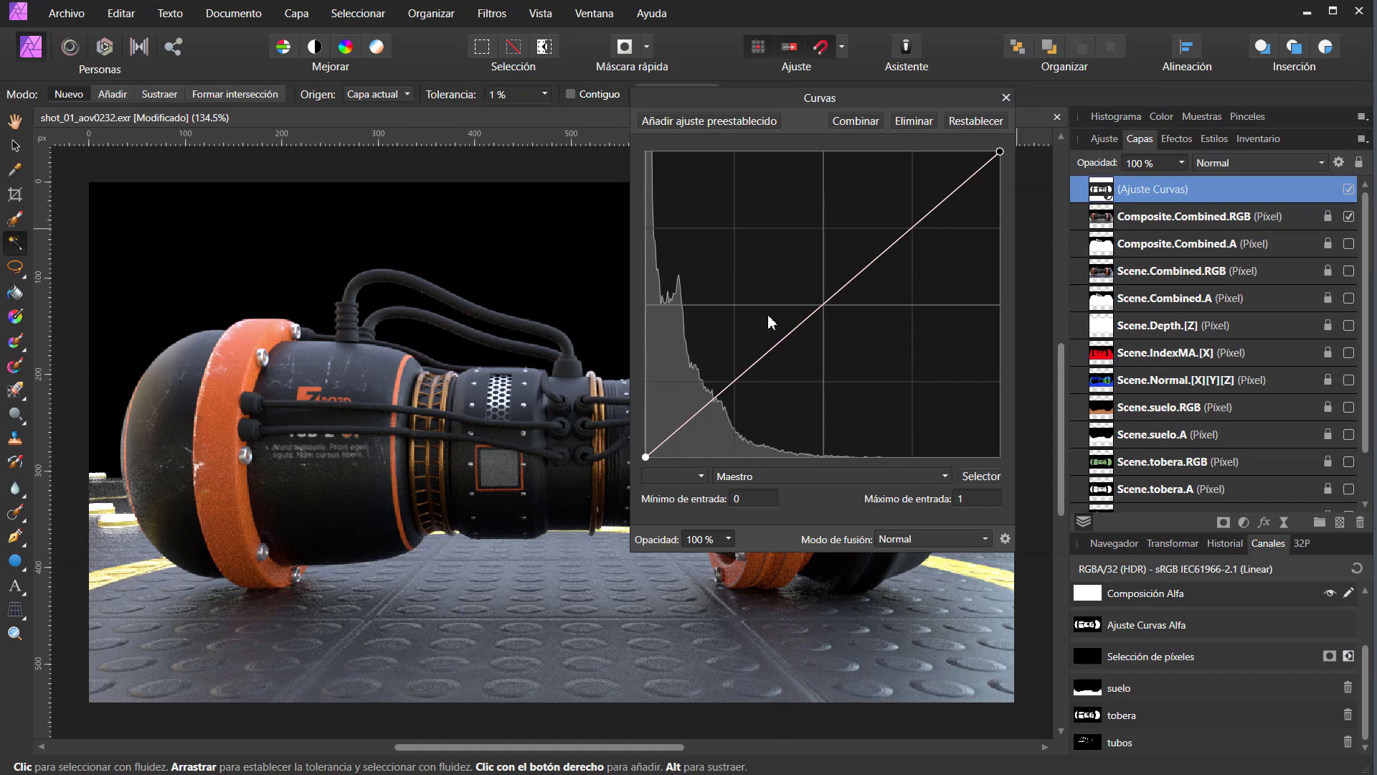
# Shape the master curve with three inner points, raising the shadows slightly, lowering the midtones and raising the highlights, and close the adjustment settings.
pyautogui.moveTo(739, 378); pyautogui.dragTo(715, 360)
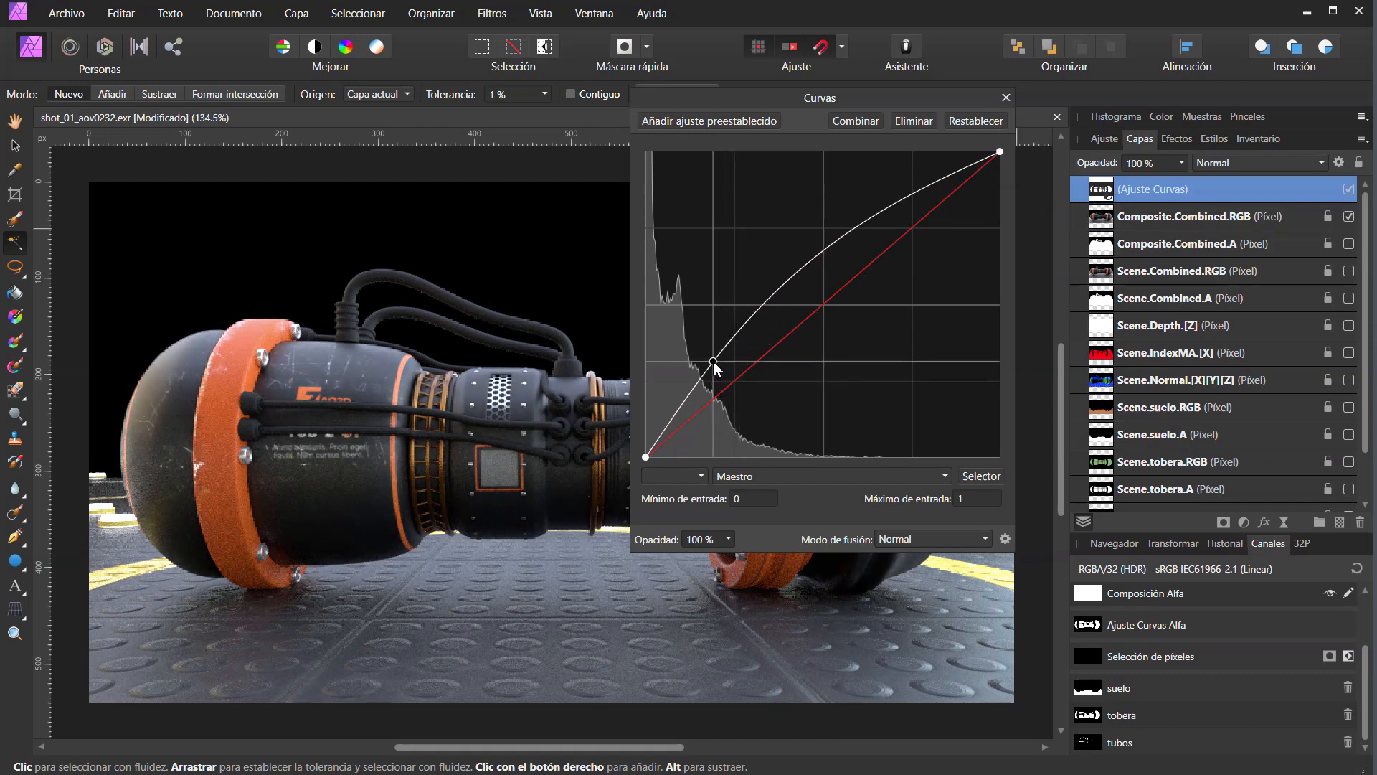
pyautogui.moveTo(827, 281); pyautogui.dragTo(840, 308)
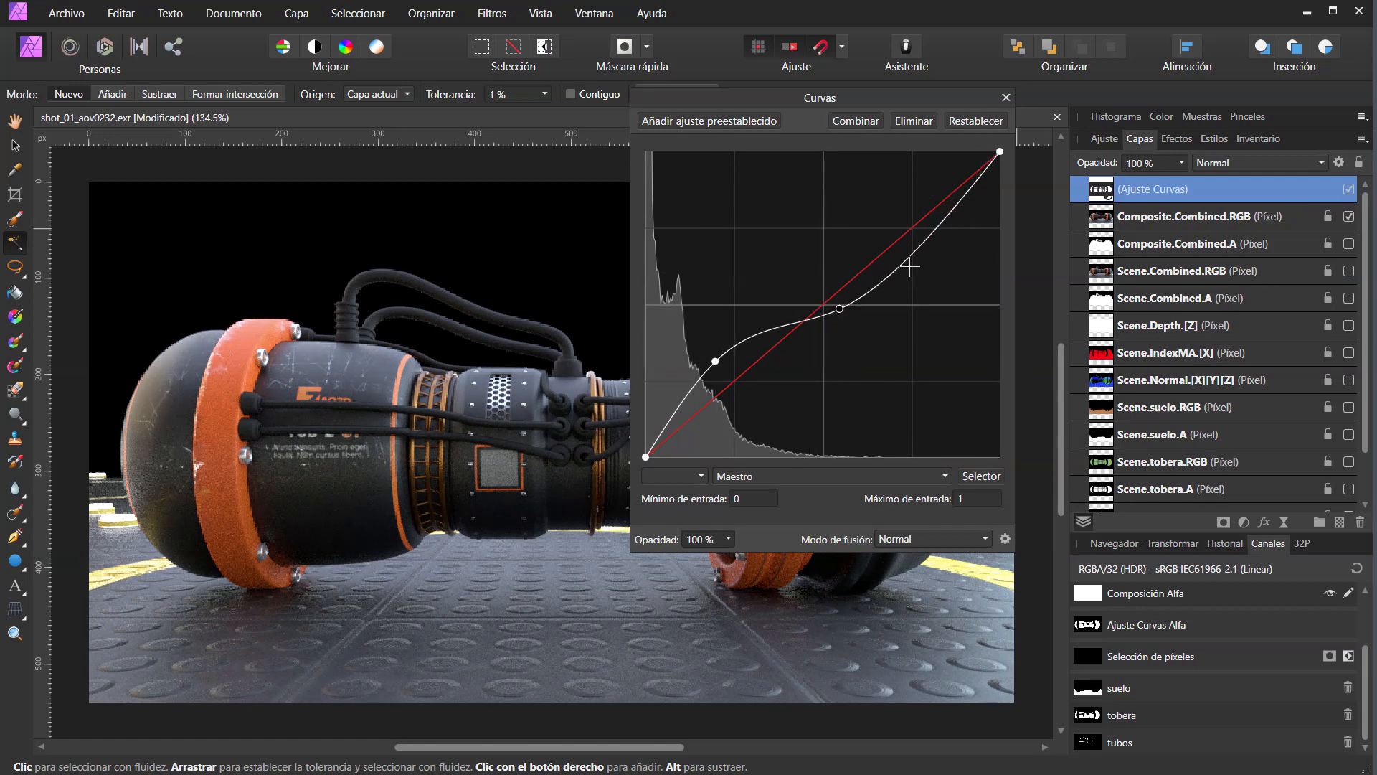
pyautogui.moveTo(906, 267); pyautogui.dragTo(906, 222)
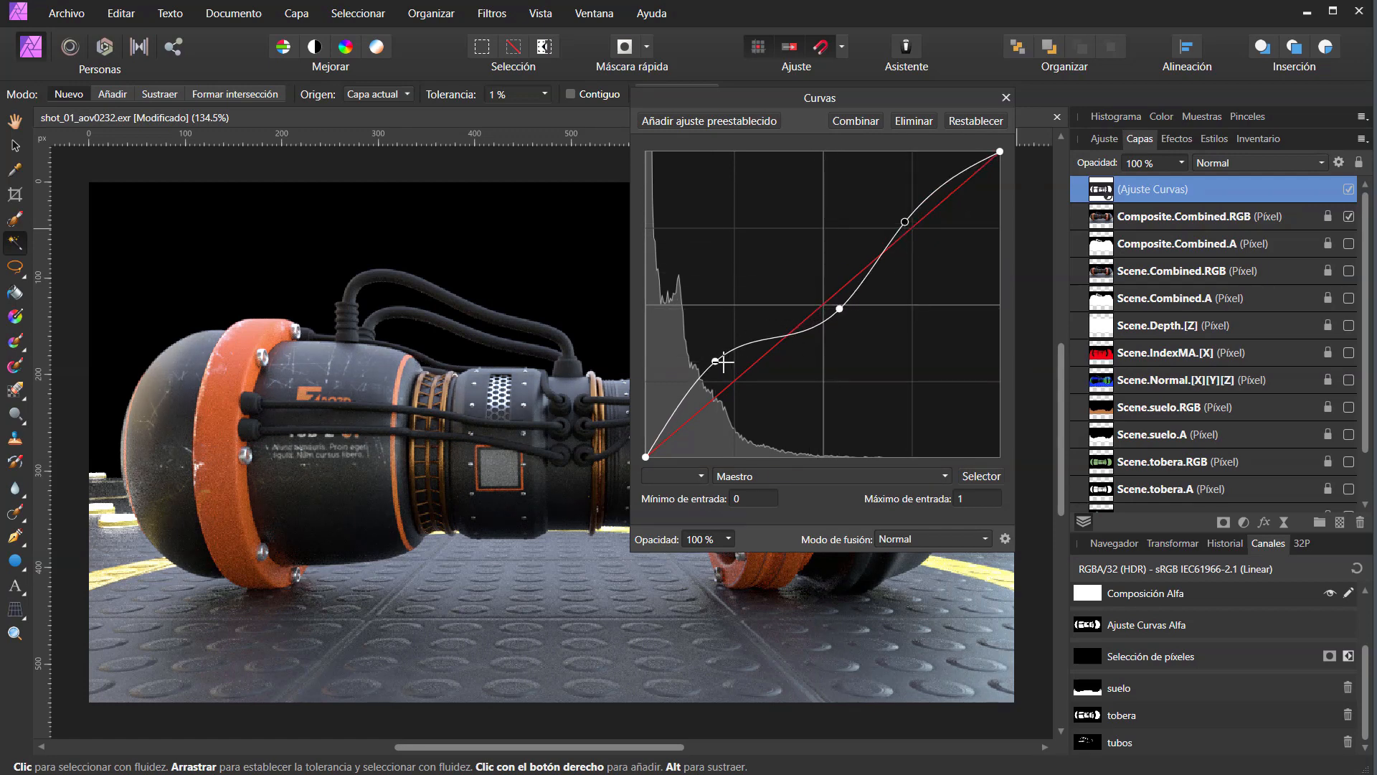
pyautogui.moveTo(715, 360); pyautogui.dragTo(706, 388)
pyautogui.moveTo(832, 318)
pyautogui.mouseDown()
pyautogui.moveTo(834, 335)
pyautogui.moveTo(816, 261)
pyautogui.moveTo(833, 334)
pyautogui.mouseUp()
pyautogui.moveTo(906, 221)
pyautogui.mouseDown()
pyautogui.moveTo(893, 199)
pyautogui.moveTo(893, 221)
pyautogui.mouseUp()
pyautogui.moveTo(710, 391); pyautogui.dragTo(711, 395)
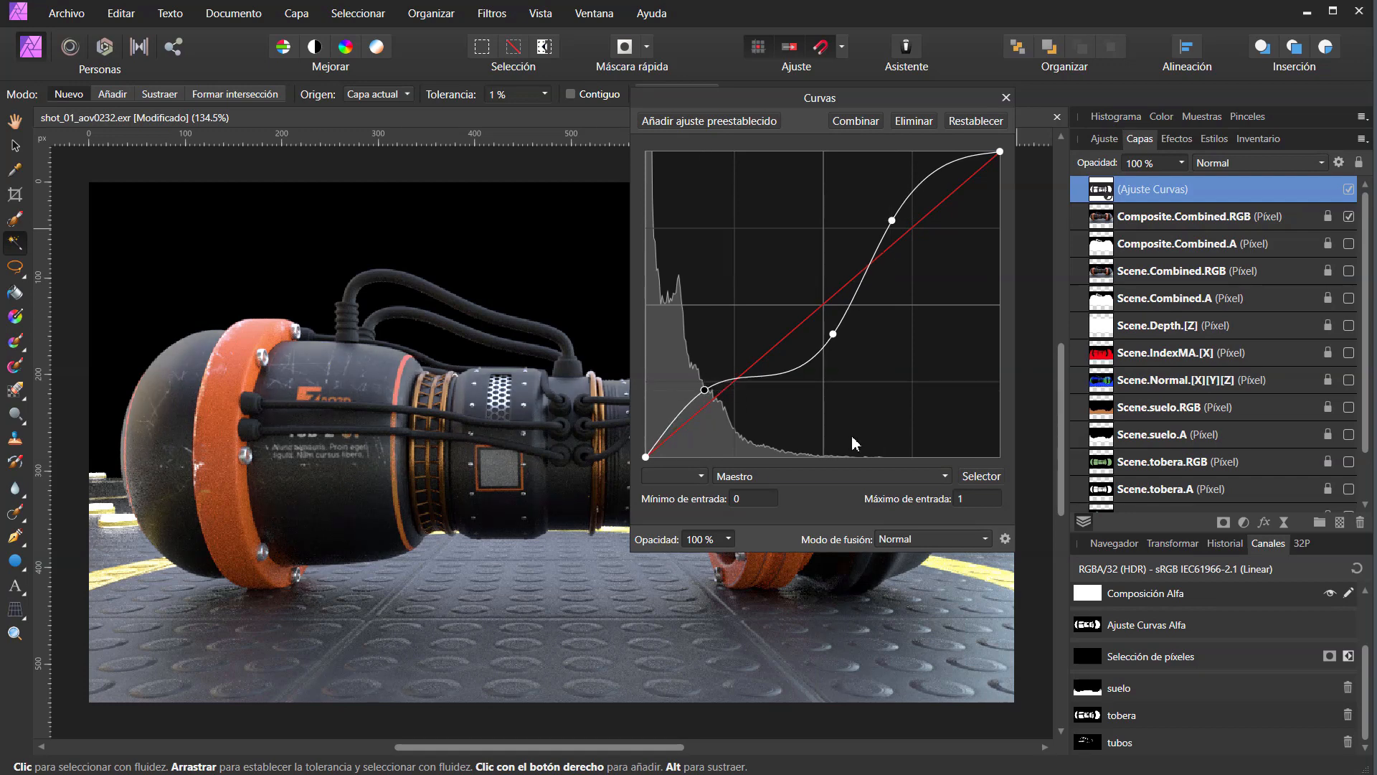
pyautogui.click(1006, 96)
# Add an Intensidad adjustment above the Curves adjustment and load the tobera spare channel into its alpha.
pyautogui.click(1246, 523)
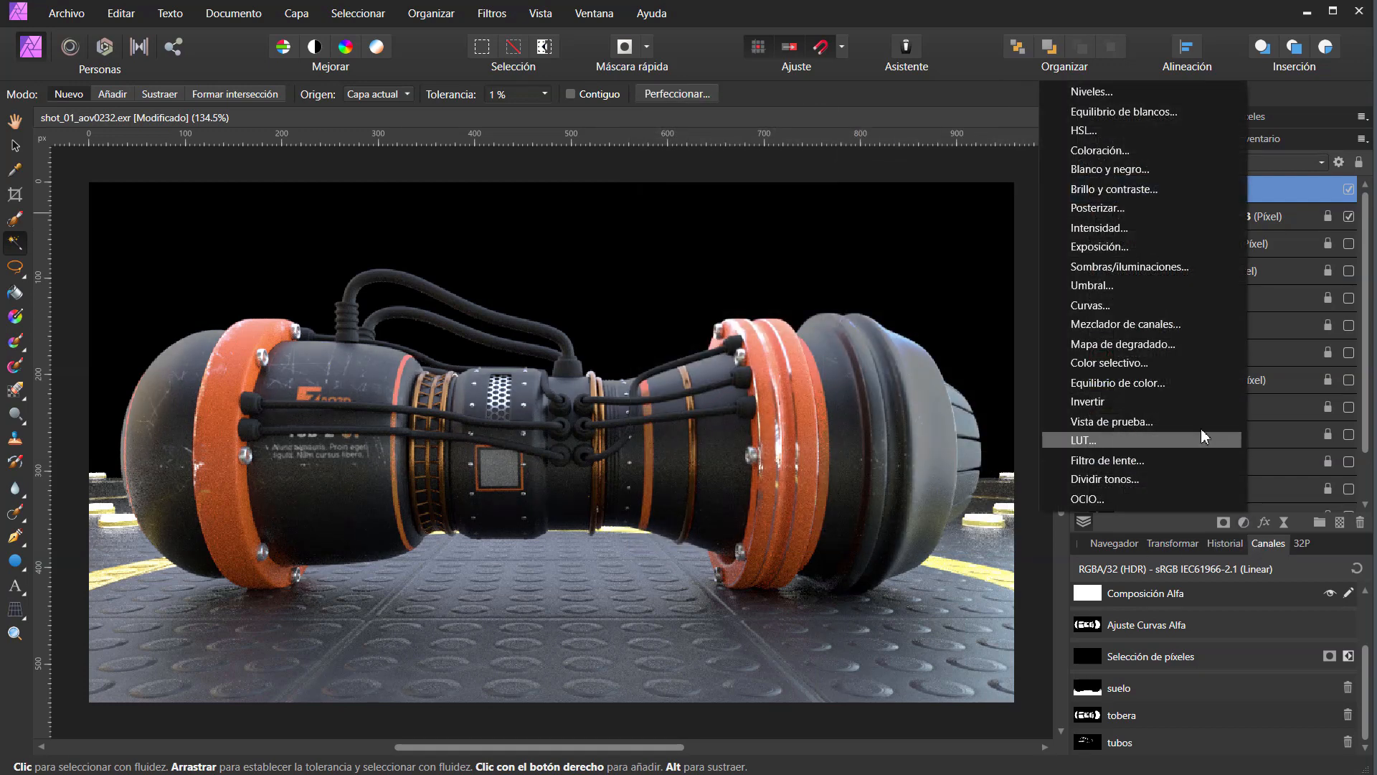
pyautogui.click(1111, 230)
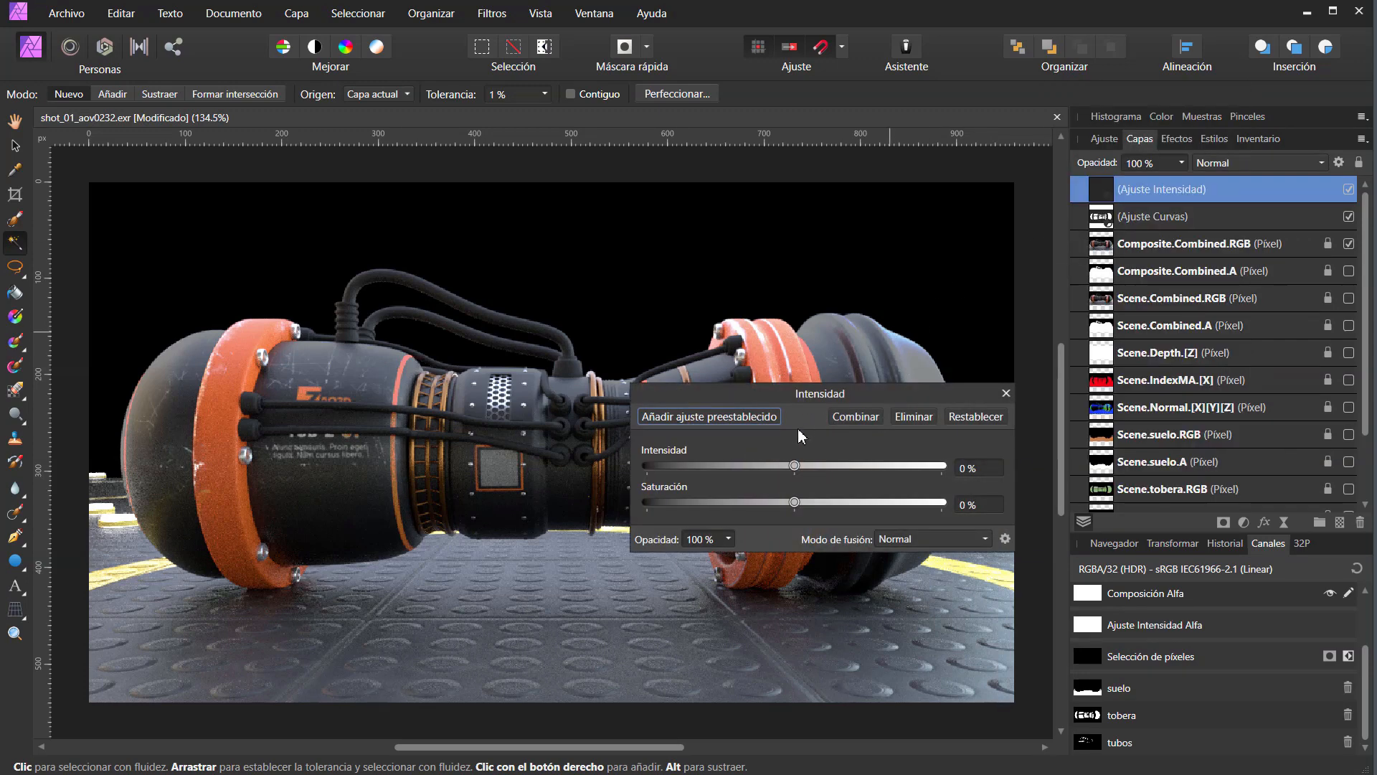
pyautogui.moveTo(782, 409); pyautogui.dragTo(805, 187)
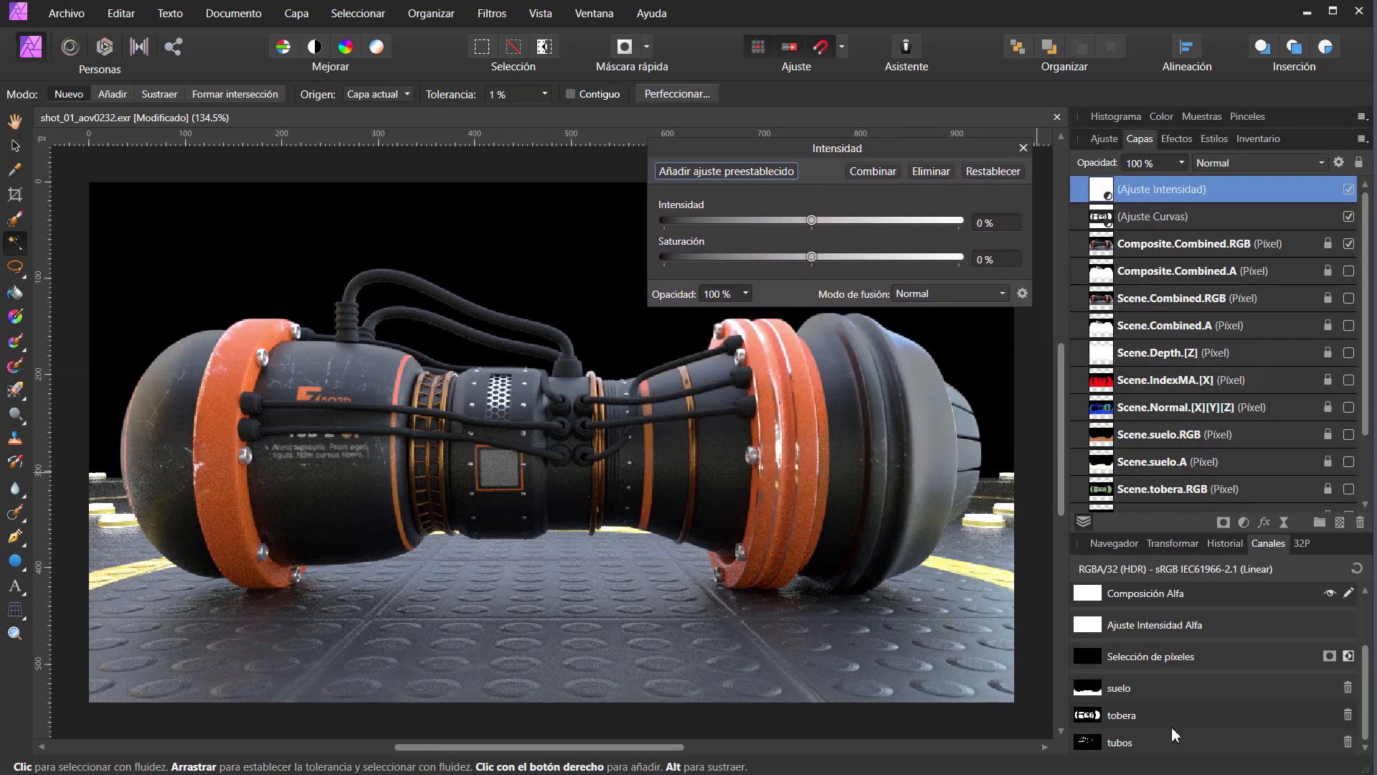
pyautogui.rightClick(1128, 721)
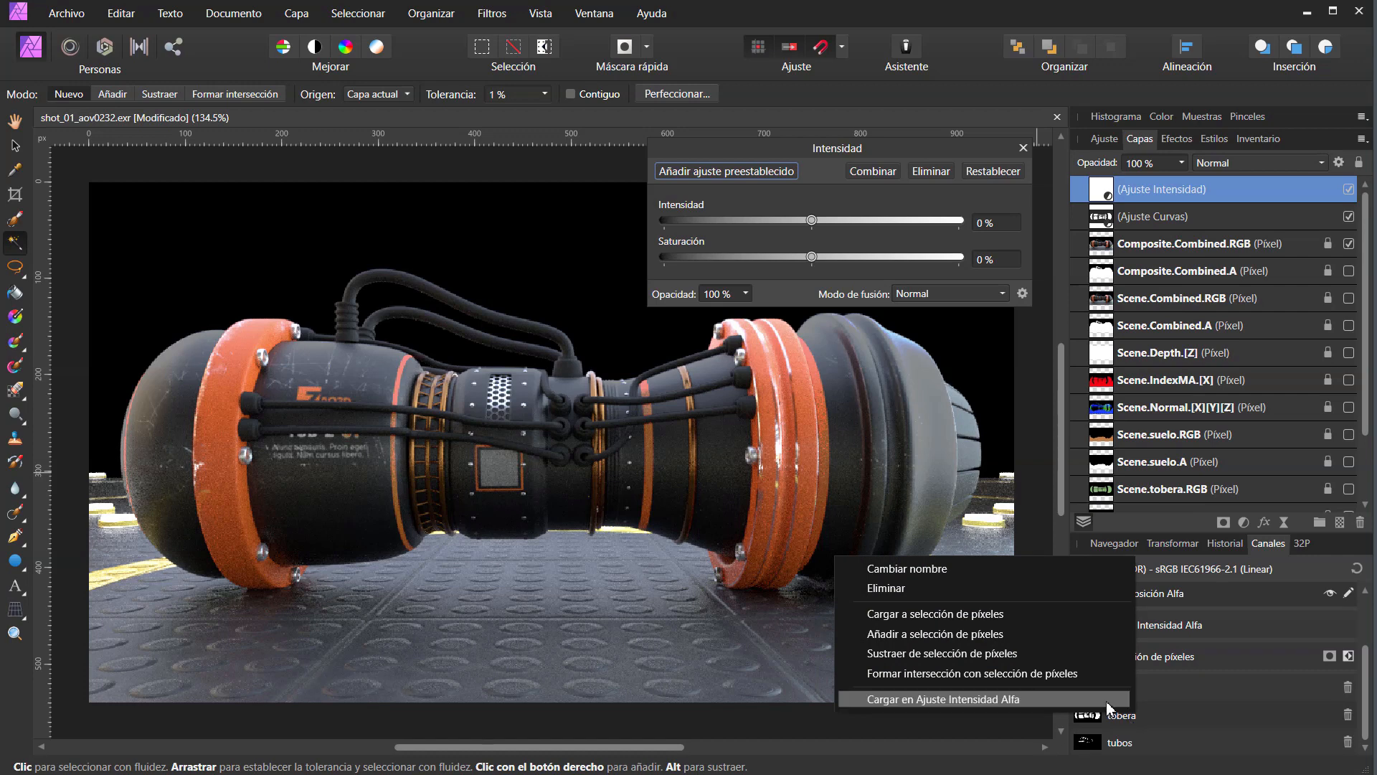
pyautogui.click(1013, 706)
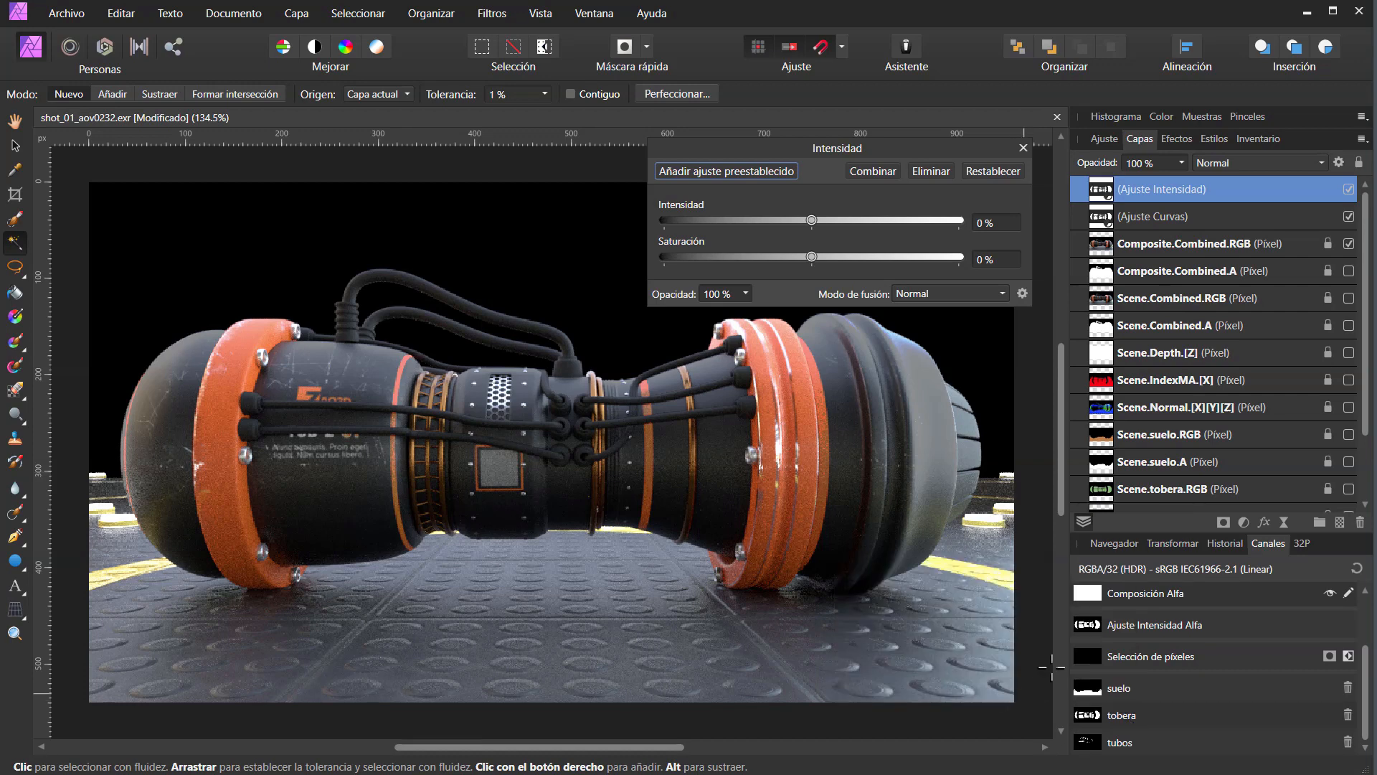
# Set the nozzle's Intensidad to 39 % and Saturación to -34 %, and close the adjustment settings.
pyautogui.moveTo(809, 224); pyautogui.dragTo(868, 222)
pyautogui.moveTo(811, 256); pyautogui.dragTo(748, 294)
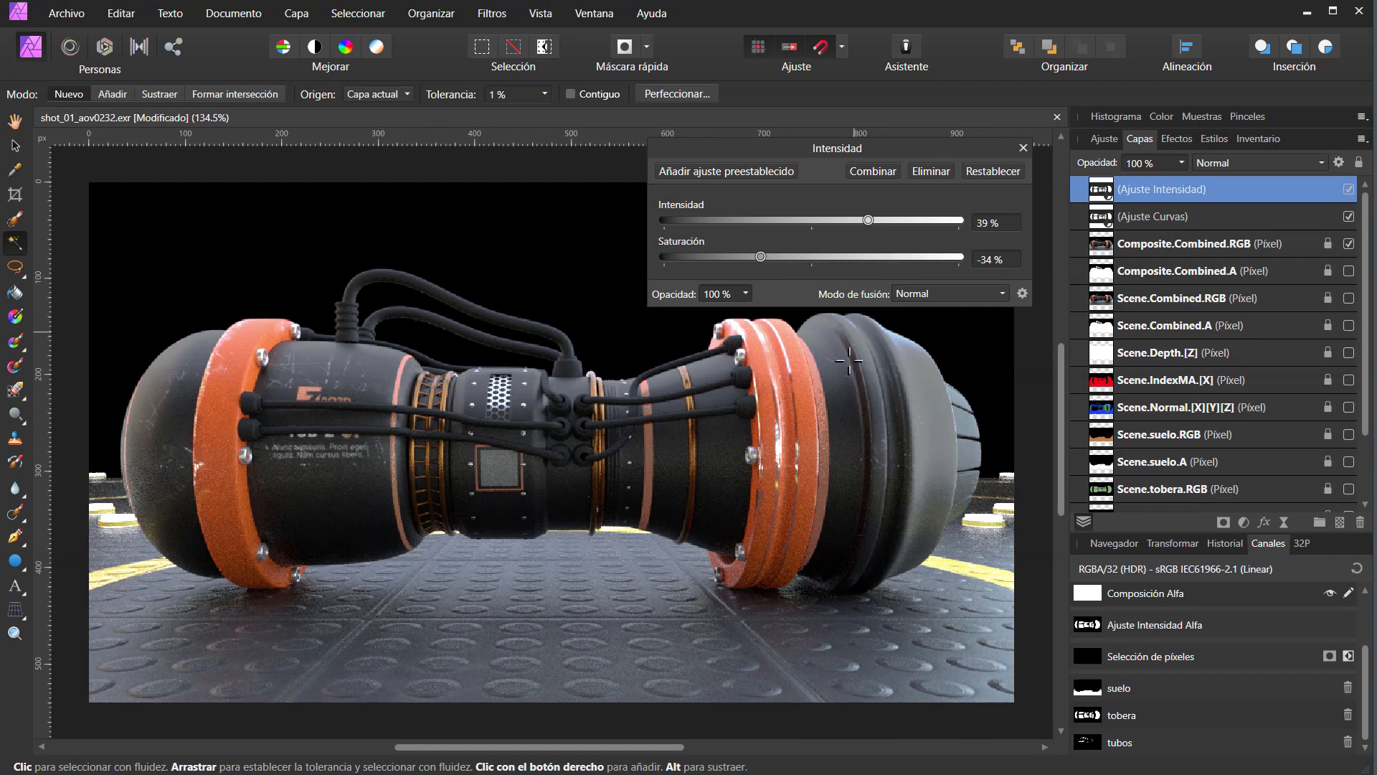
pyautogui.click(1023, 148)
# Compare the render with and without the Intensidad and Curves adjustments by toggling the visibility of both together.
pyautogui.keyDown('shift'); pyautogui.click(1162, 216); pyautogui.keyUp('shift')
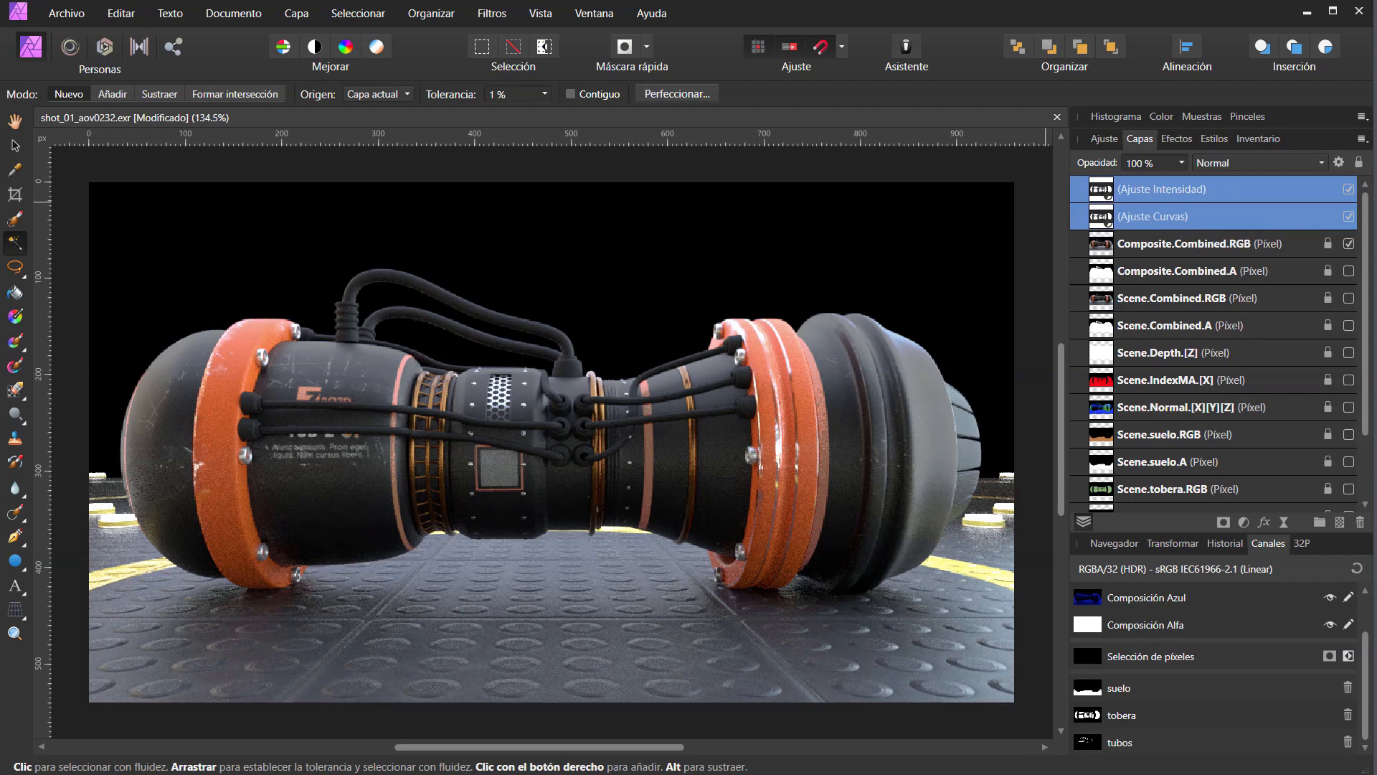
pyautogui.click(1349, 190)
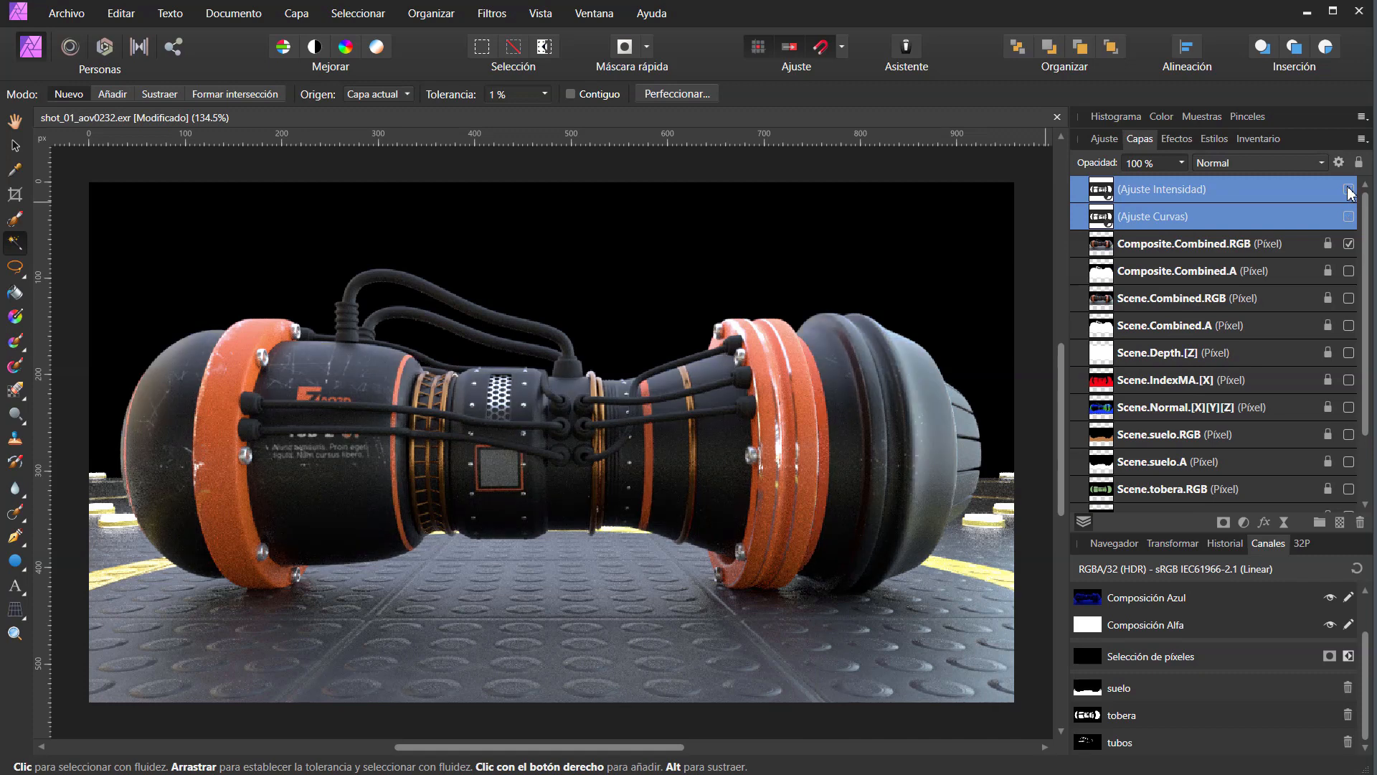
pyautogui.click(1350, 192)
pyautogui.click(1350, 193)
pyautogui.click(1349, 191)
pyautogui.click(1349, 191)
pyautogui.click(1349, 190)
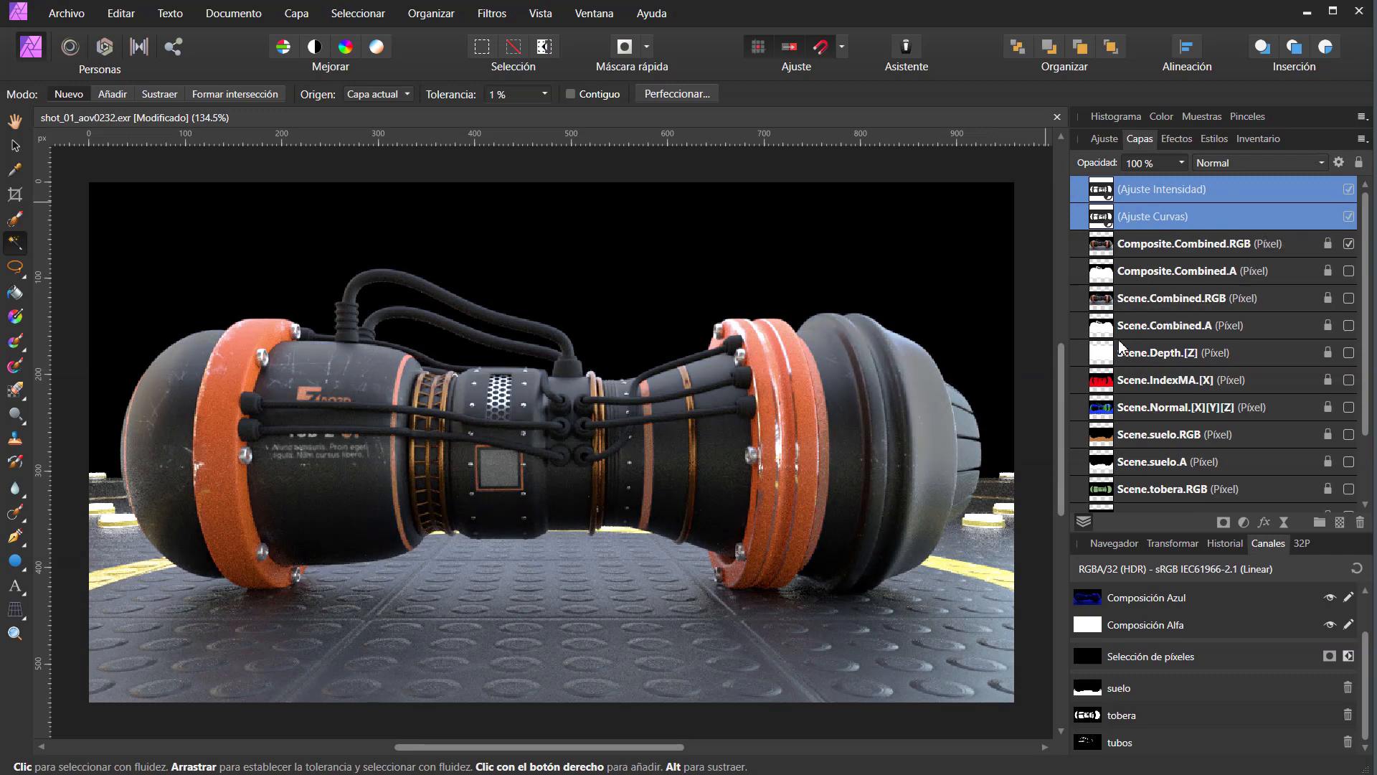
# Add a Levels adjustment layer directly above Composite.Combined.RGB, beneath the two nozzle adjustments.
pyautogui.click(1180, 244)
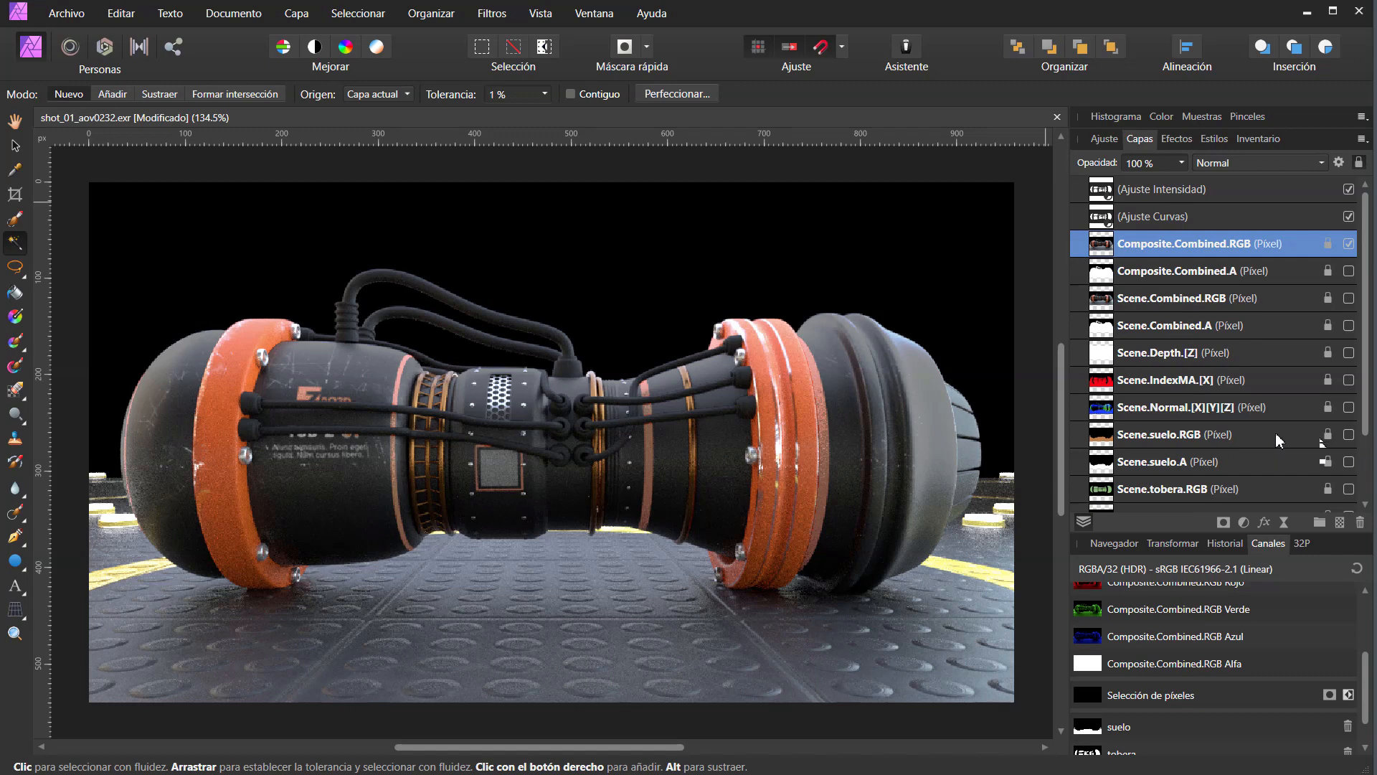
pyautogui.click(1244, 521)
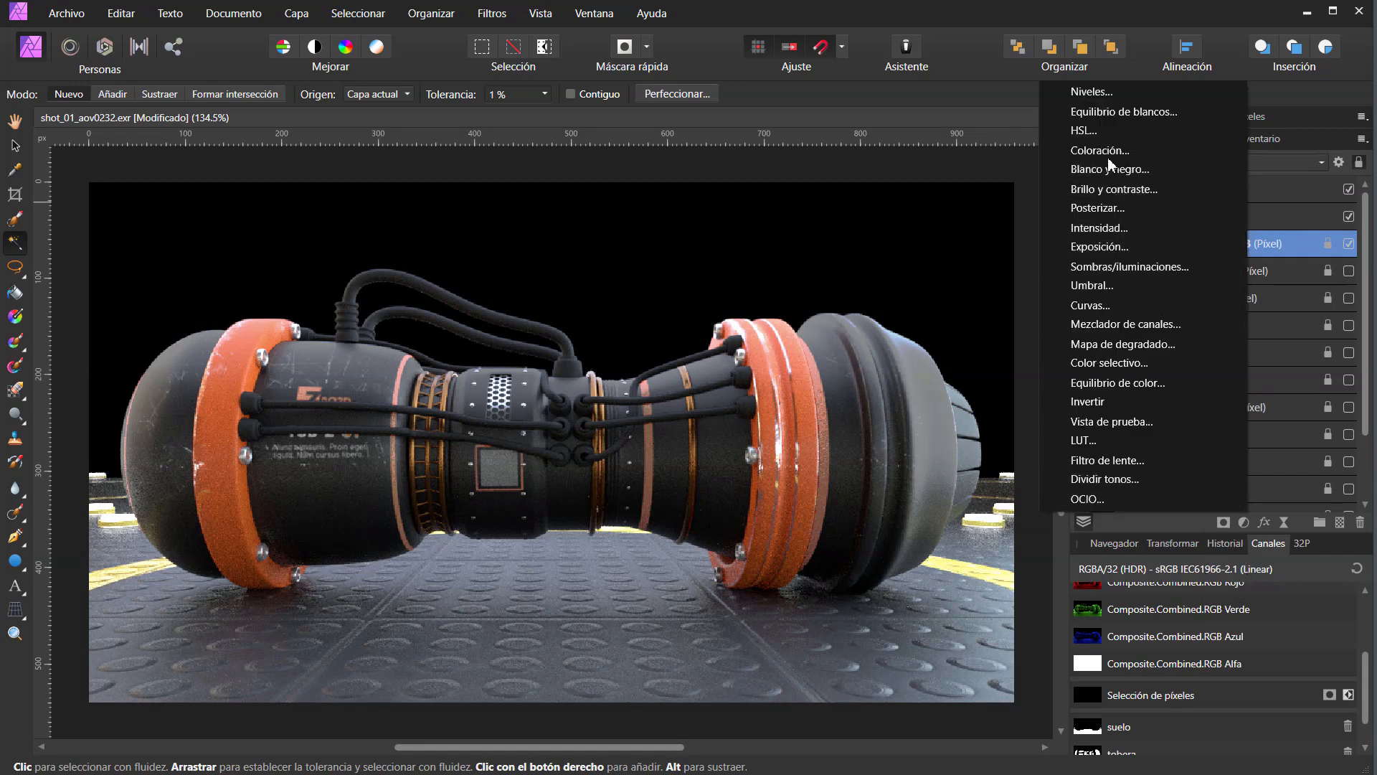
pyautogui.click(1091, 91)
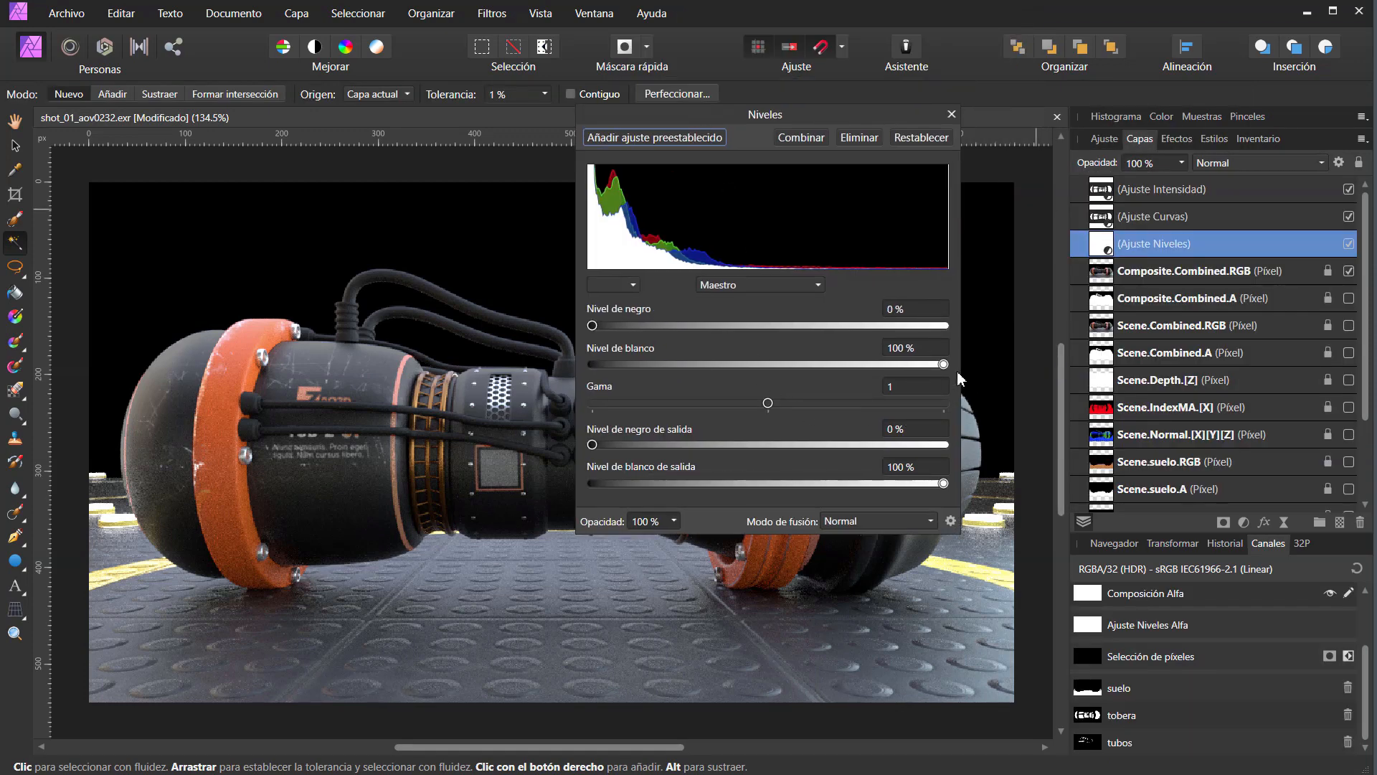
pyautogui.moveTo(944, 364)
pyautogui.mouseDown()
pyautogui.moveTo(790, 365)
pyautogui.moveTo(972, 372)
pyautogui.mouseUp()
# Load the spare channel suelo into the Levels adjustment's alpha to limit it to the floor.
pyautogui.rightClick(1143, 716)
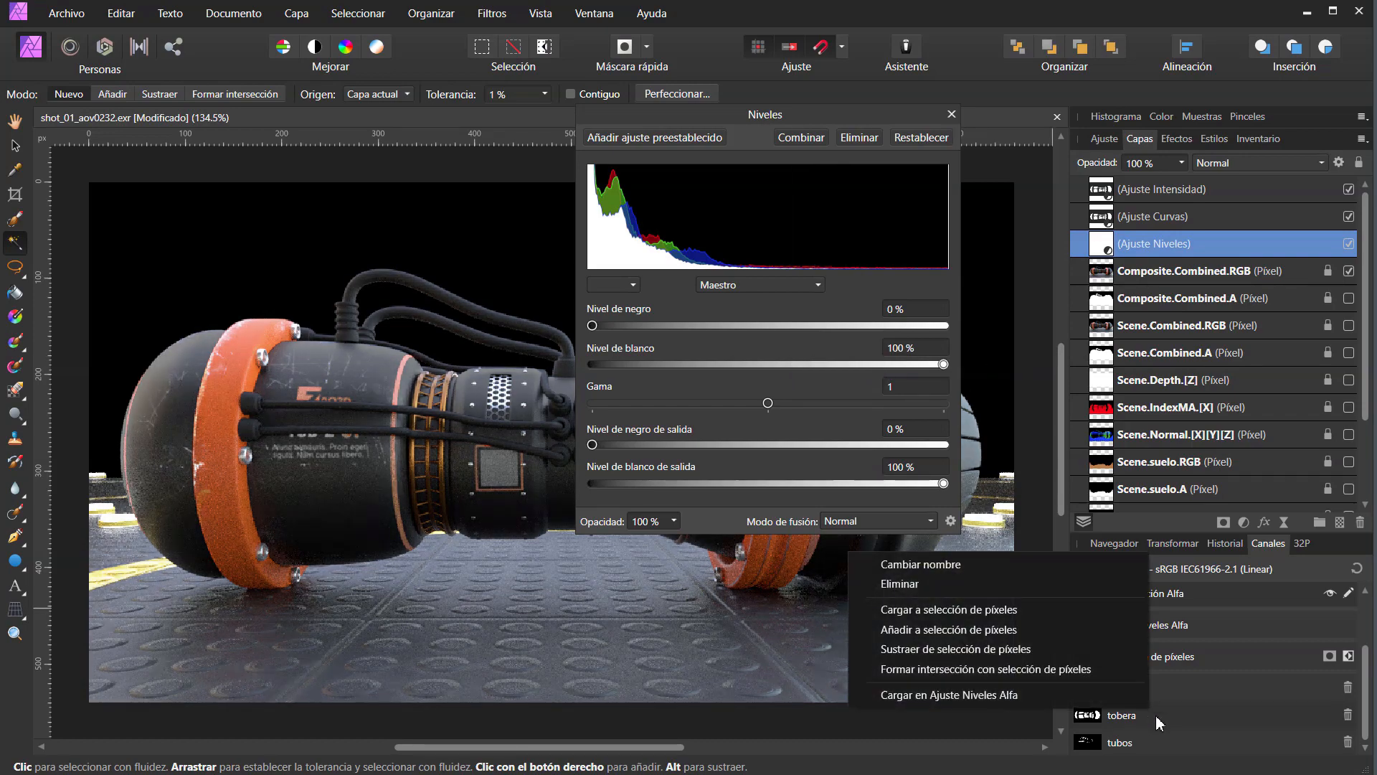
pyautogui.click(1180, 722)
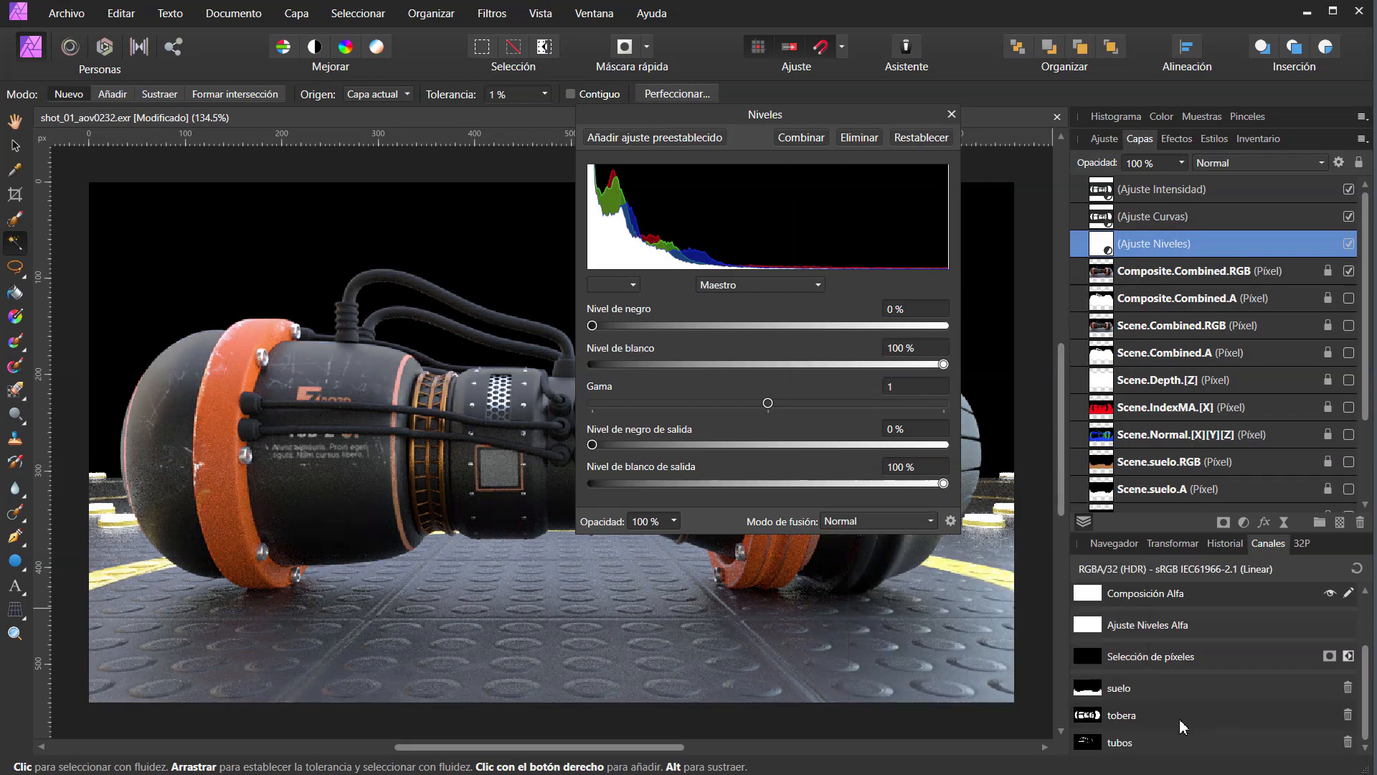
pyautogui.rightClick(1130, 696)
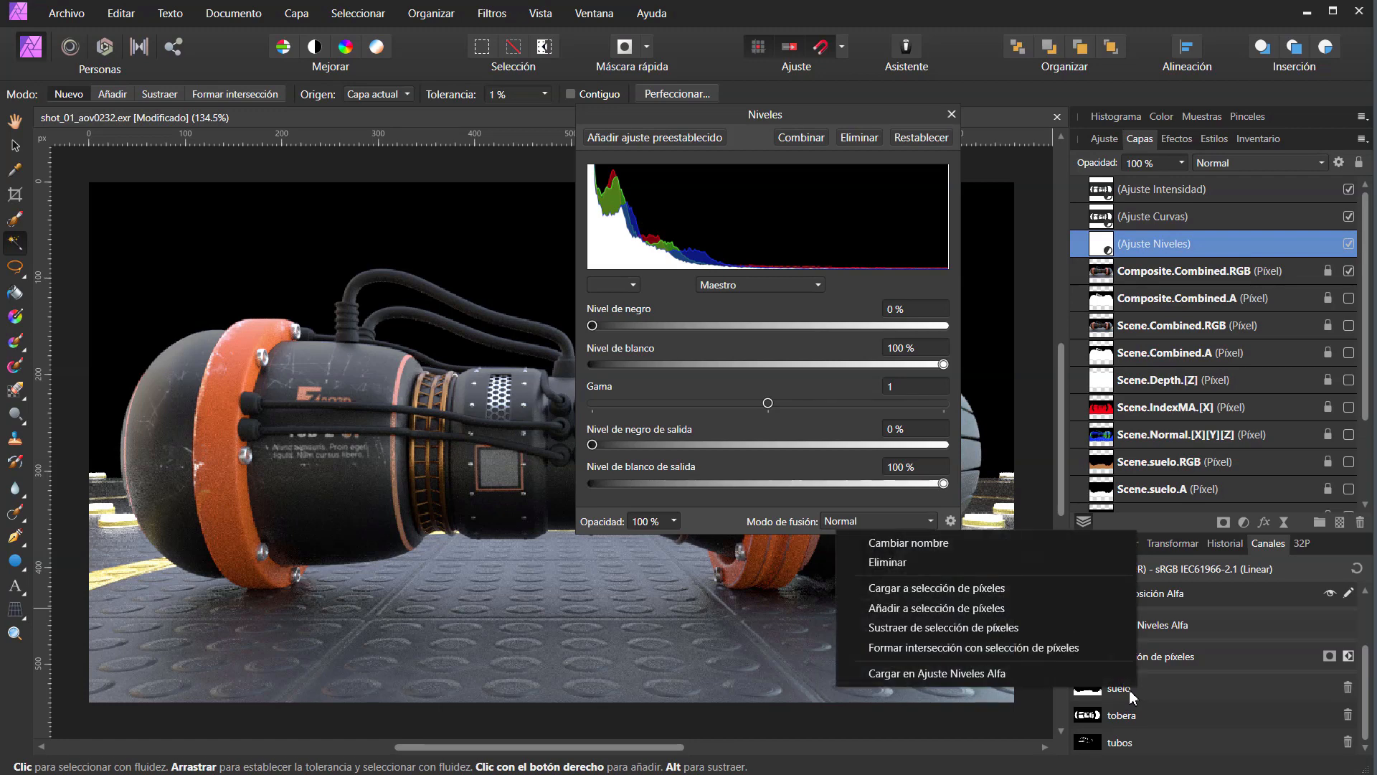
pyautogui.click(1017, 674)
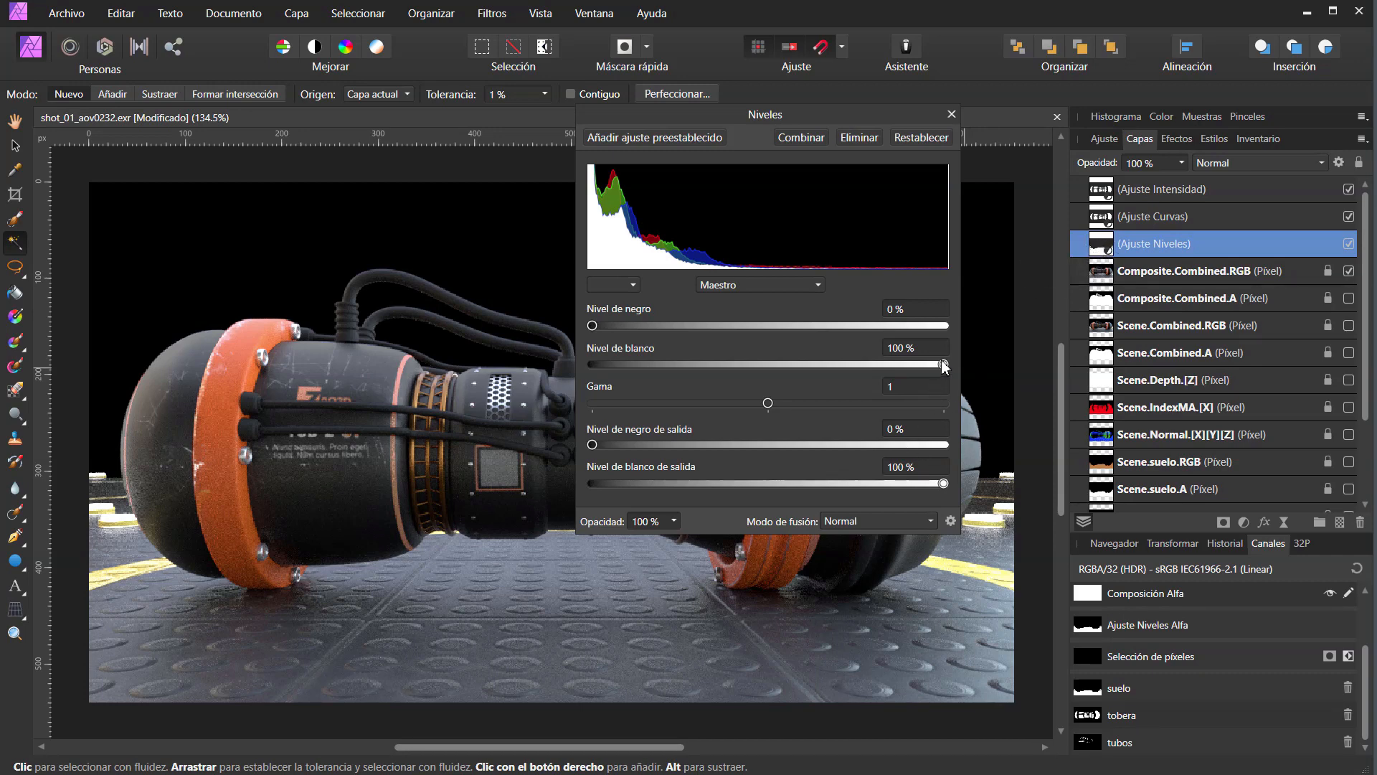
# Set the floor's Levels adjustment to a 6 % black level and an 84 % white level, and close its settings.
pyautogui.moveTo(944, 366); pyautogui.dragTo(889, 366)
pyautogui.moveTo(592, 326)
pyautogui.mouseDown()
pyautogui.moveTo(653, 330)
pyautogui.moveTo(592, 330)
pyautogui.moveTo(615, 331)
pyautogui.mouseUp()
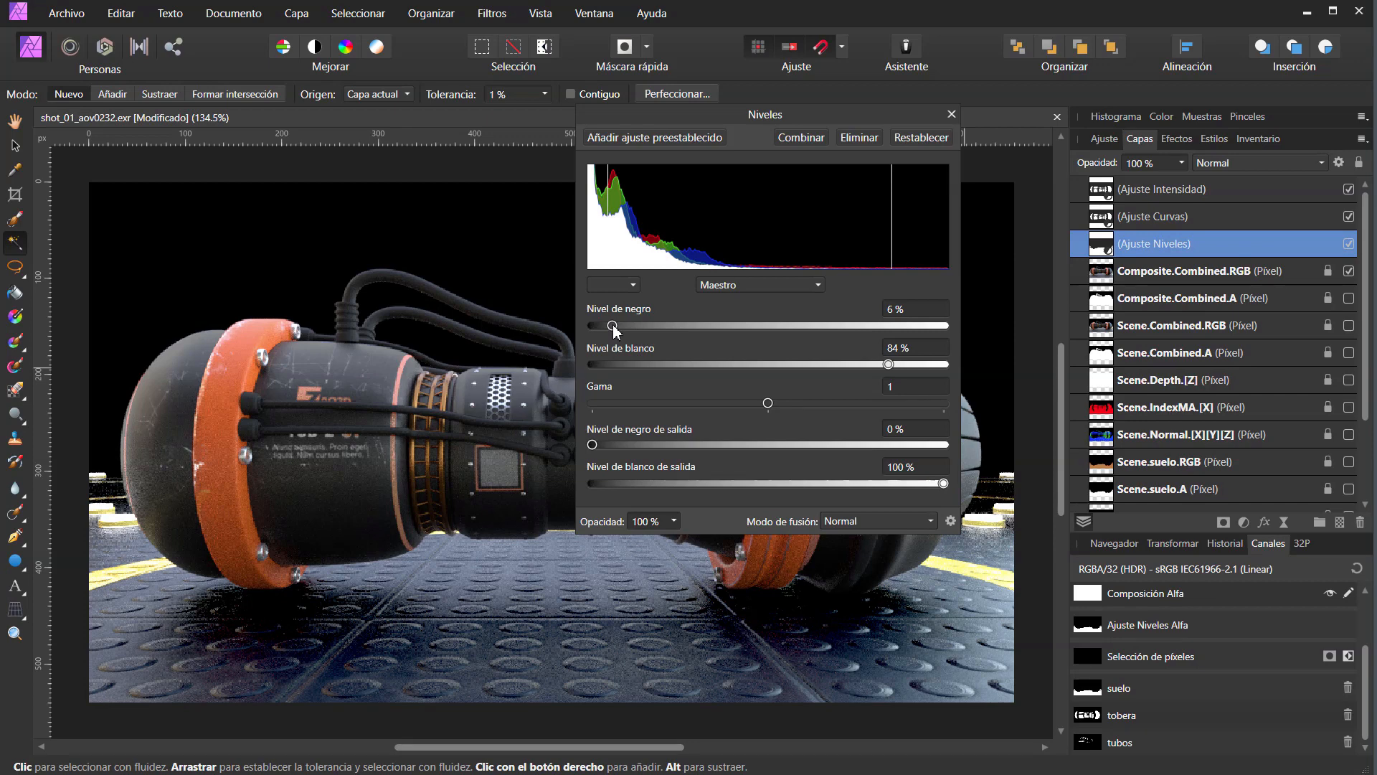
pyautogui.click(952, 115)
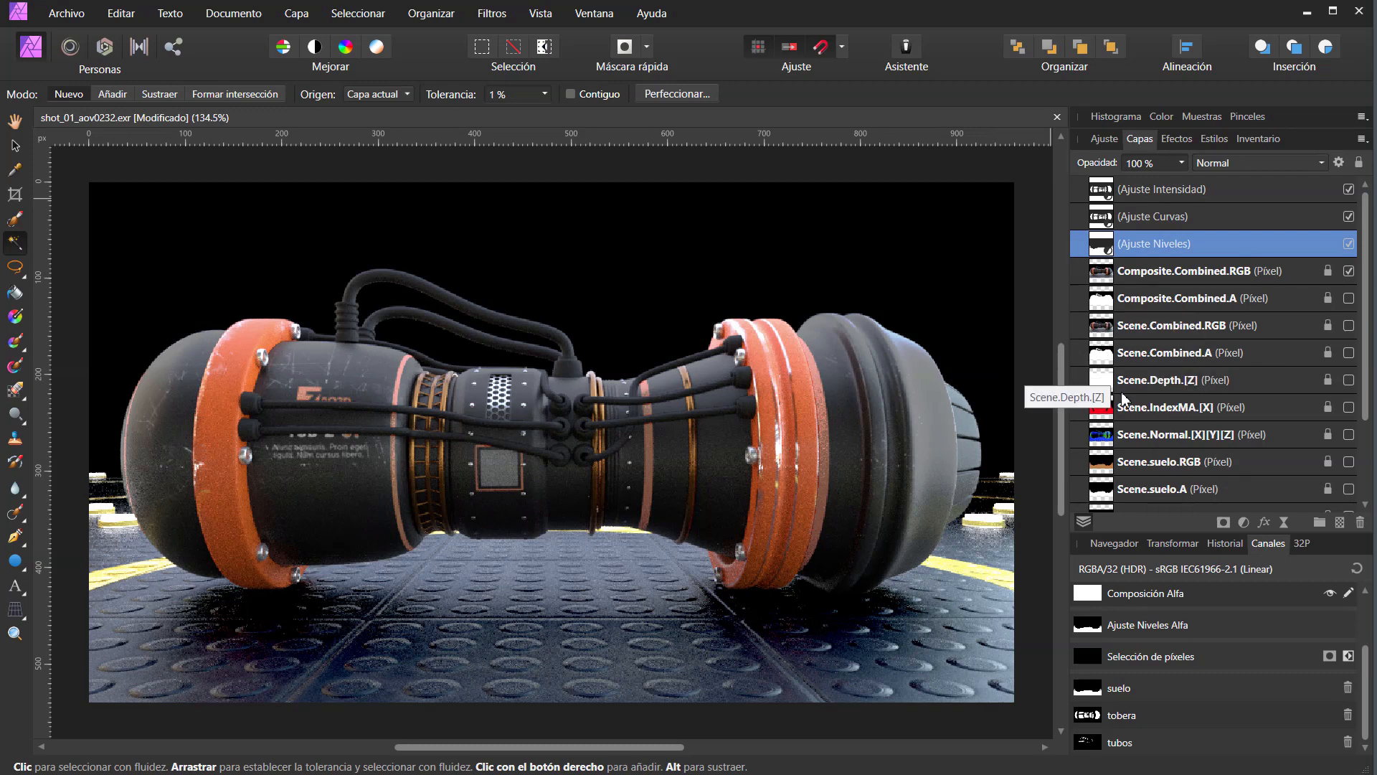
# Add a Curves adjustment directly above Composite.Combined.RGB and load the spare channel tubos into its alpha to limit it to the tubes.
pyautogui.click(1141, 280)
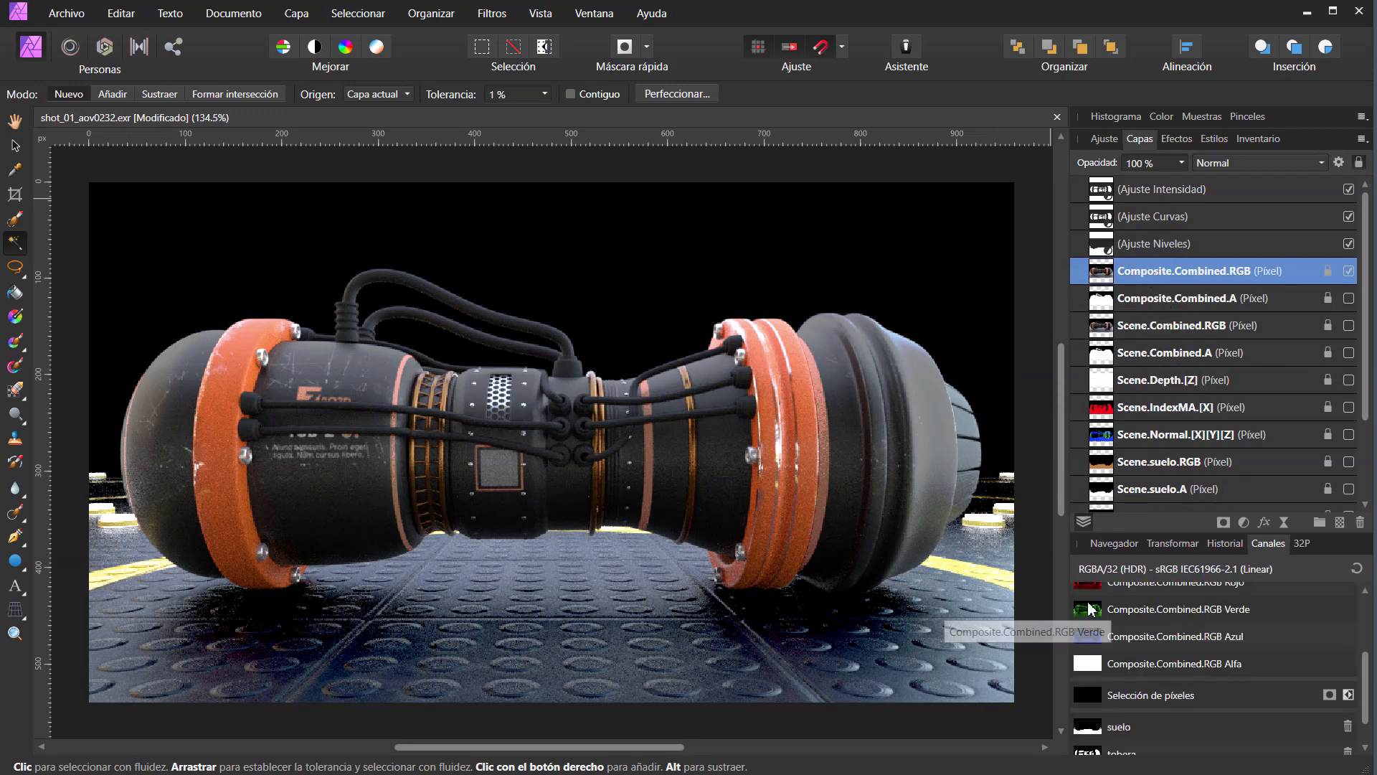
pyautogui.scroll(-1, 1115, 646)
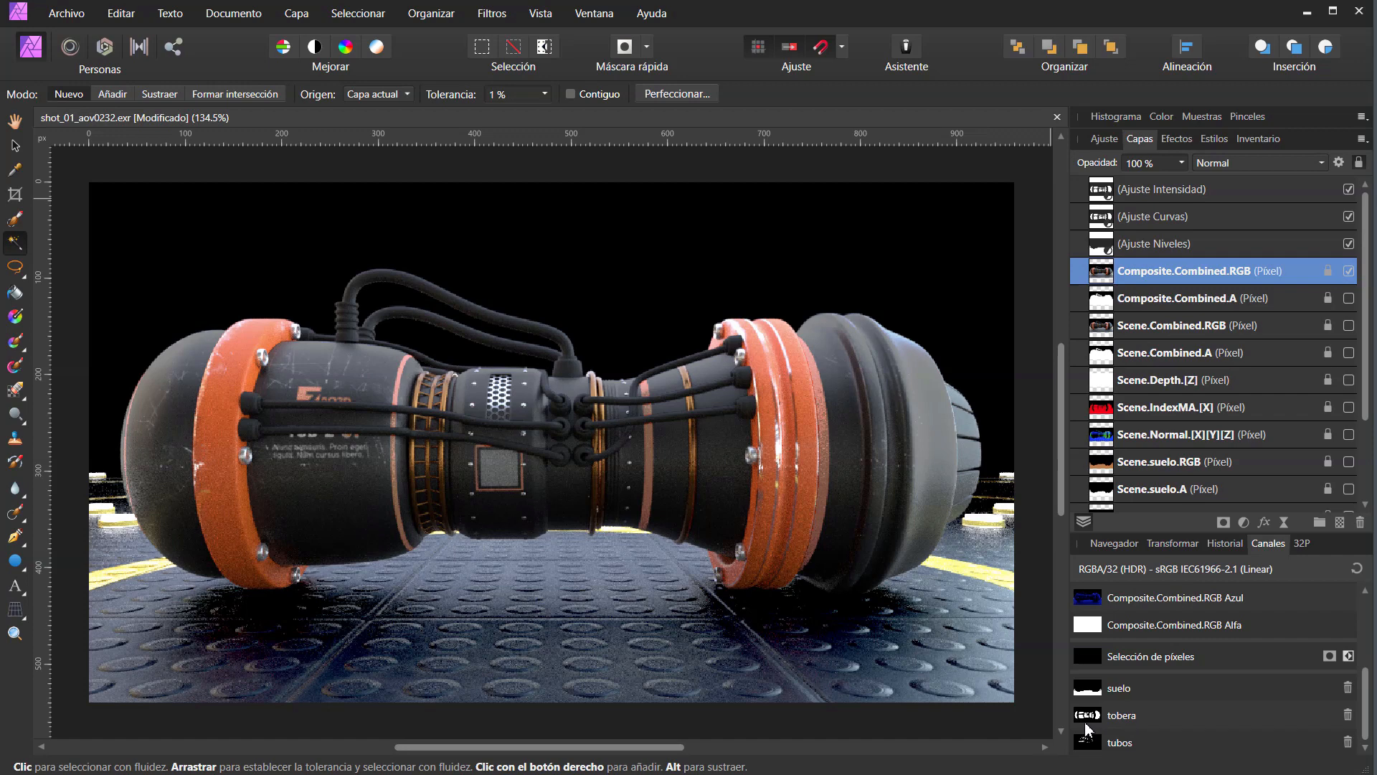
pyautogui.click(1244, 521)
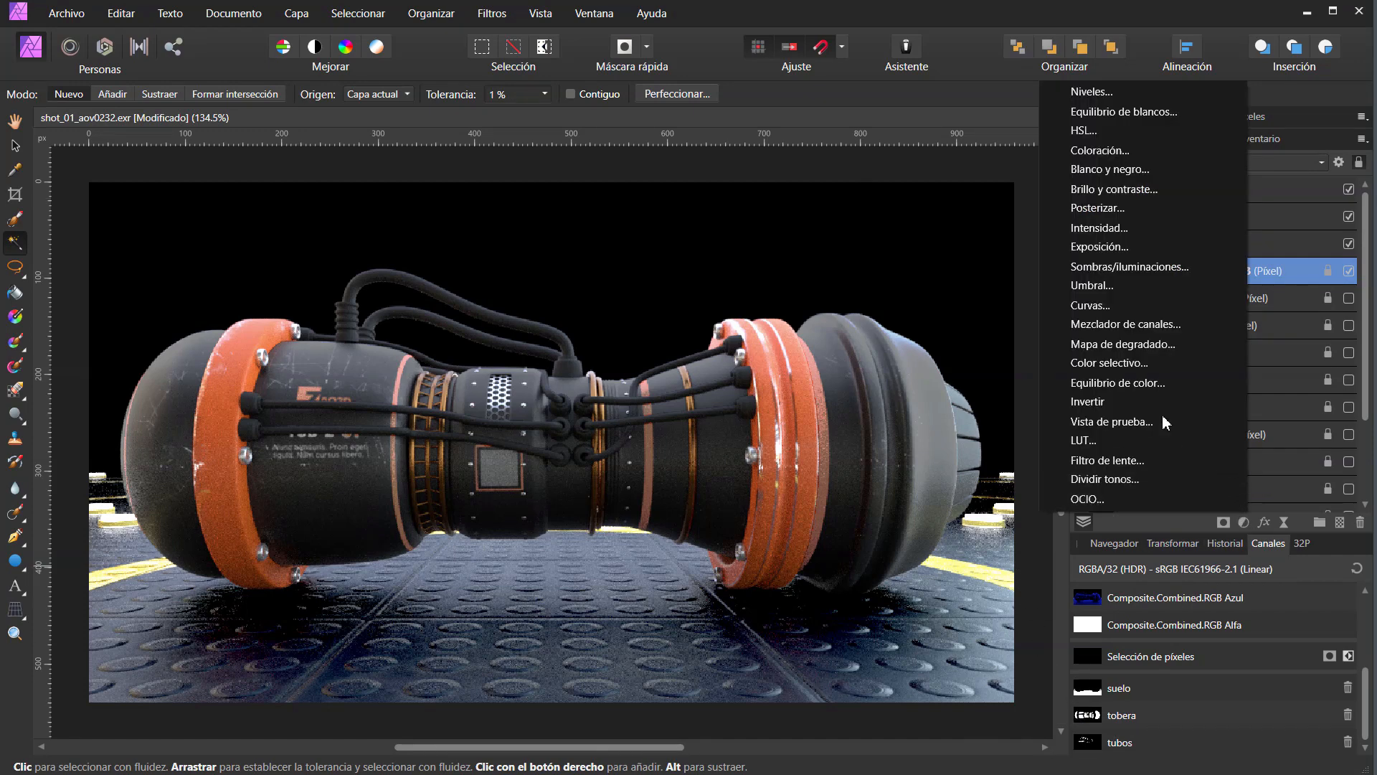
pyautogui.click(1094, 305)
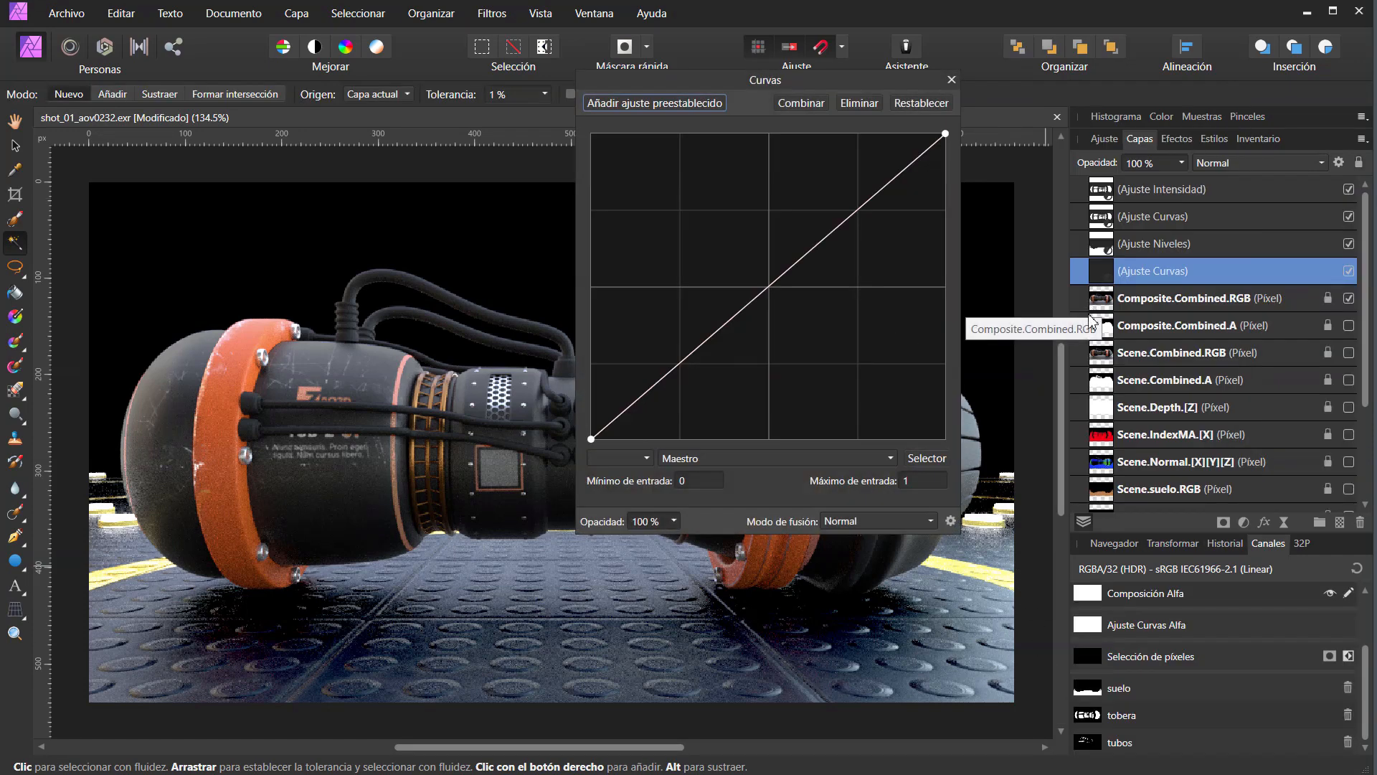
pyautogui.rightClick(1147, 751)
pyautogui.click(933, 726)
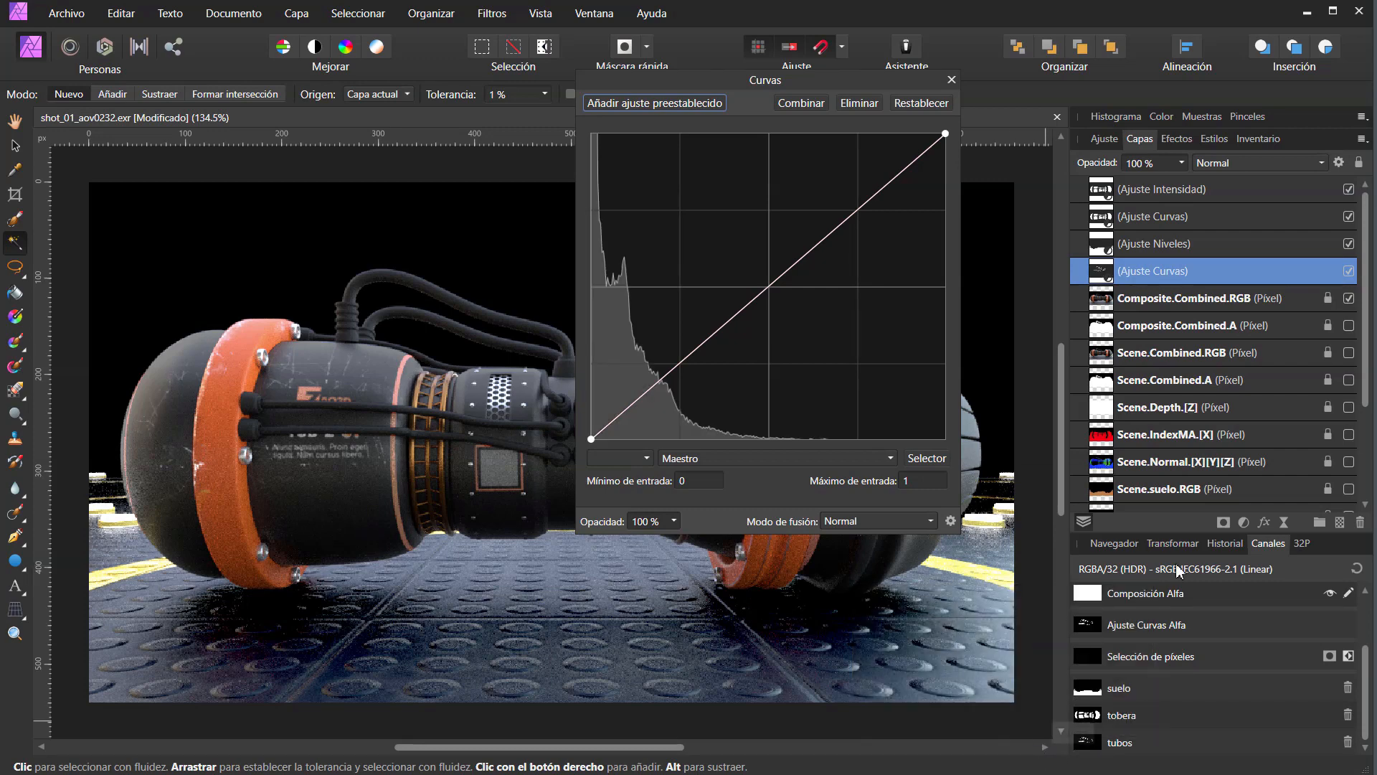
# Brighten the tubes by lifting their curve strongly in the shadows and more gently past the midtones, and close the Curves settings.
pyautogui.moveTo(714, 333); pyautogui.dragTo(678, 295)
pyautogui.moveTo(726, 224); pyautogui.dragTo(782, 229)
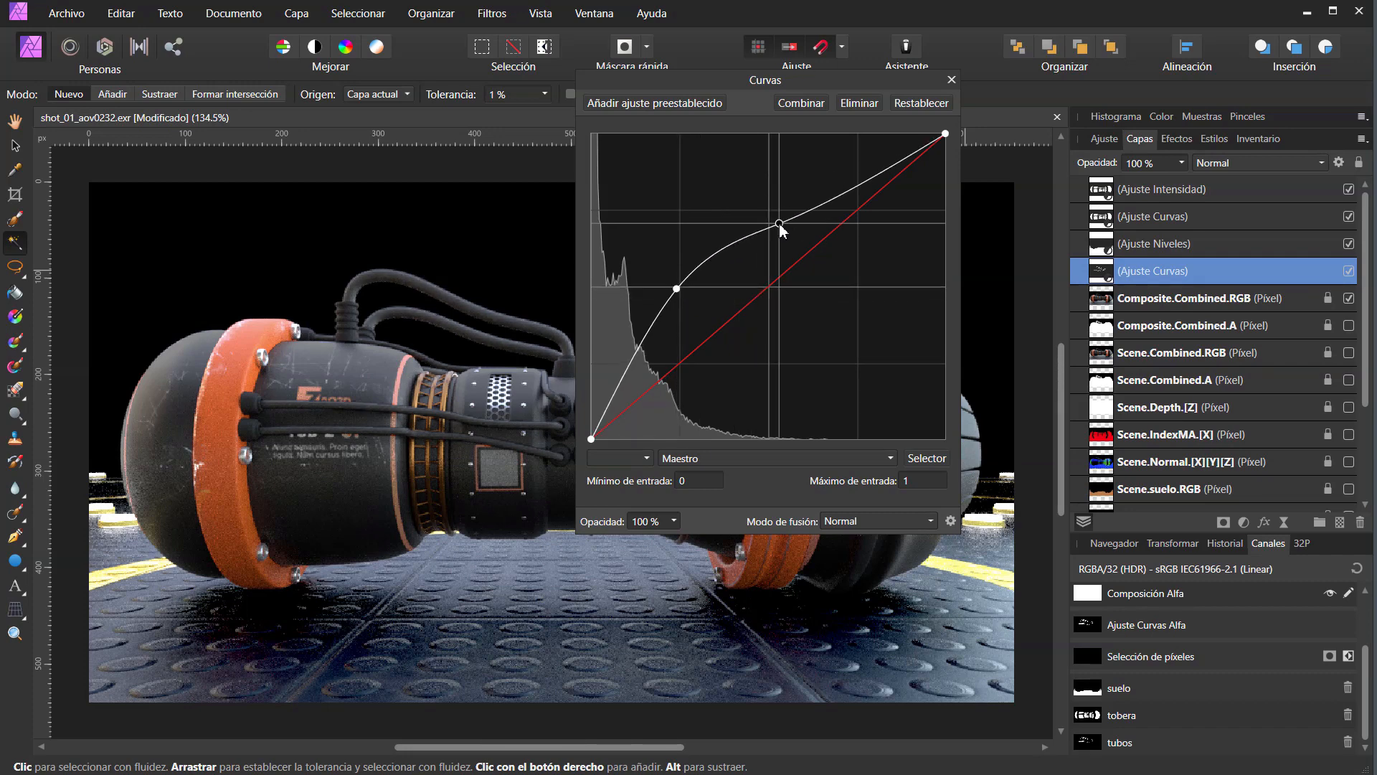
pyautogui.moveTo(677, 290); pyautogui.dragTo(661, 304)
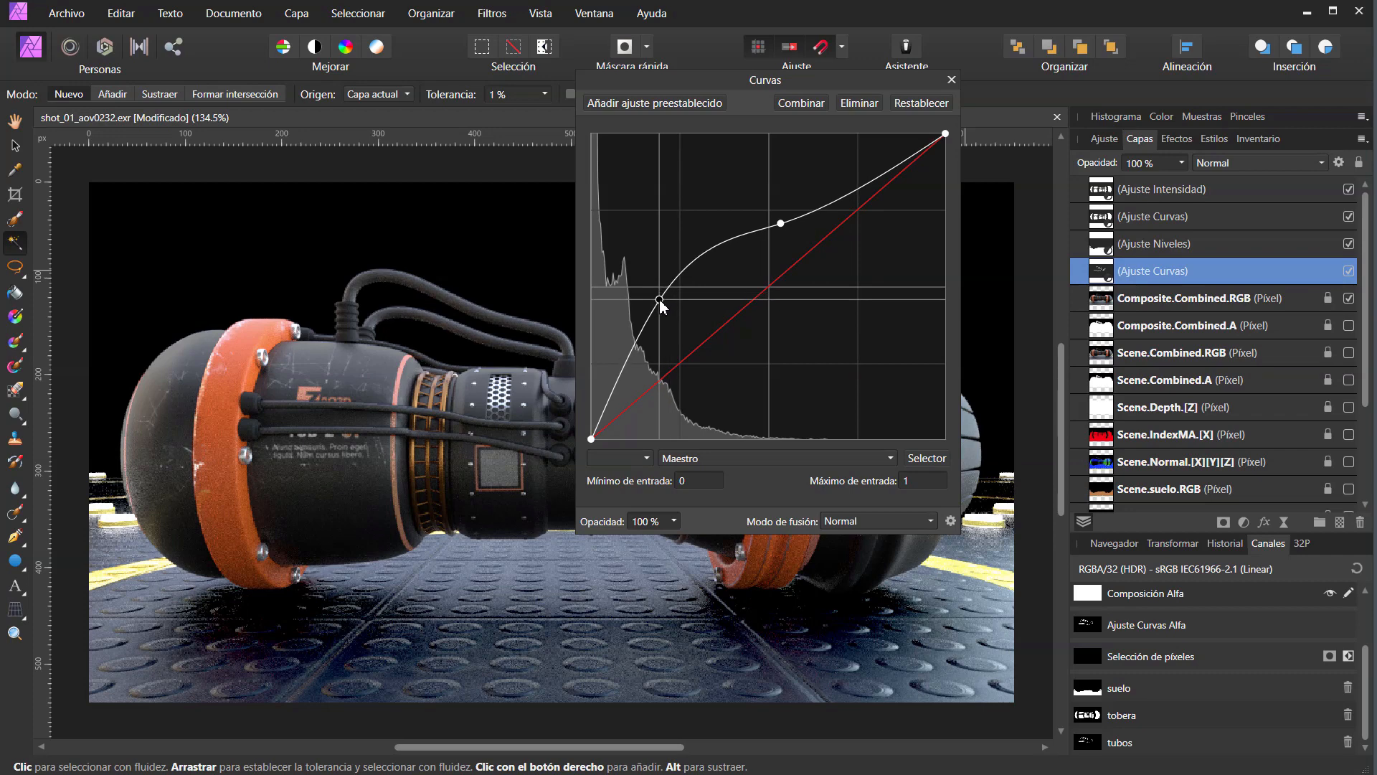
pyautogui.moveTo(782, 226); pyautogui.dragTo(792, 235)
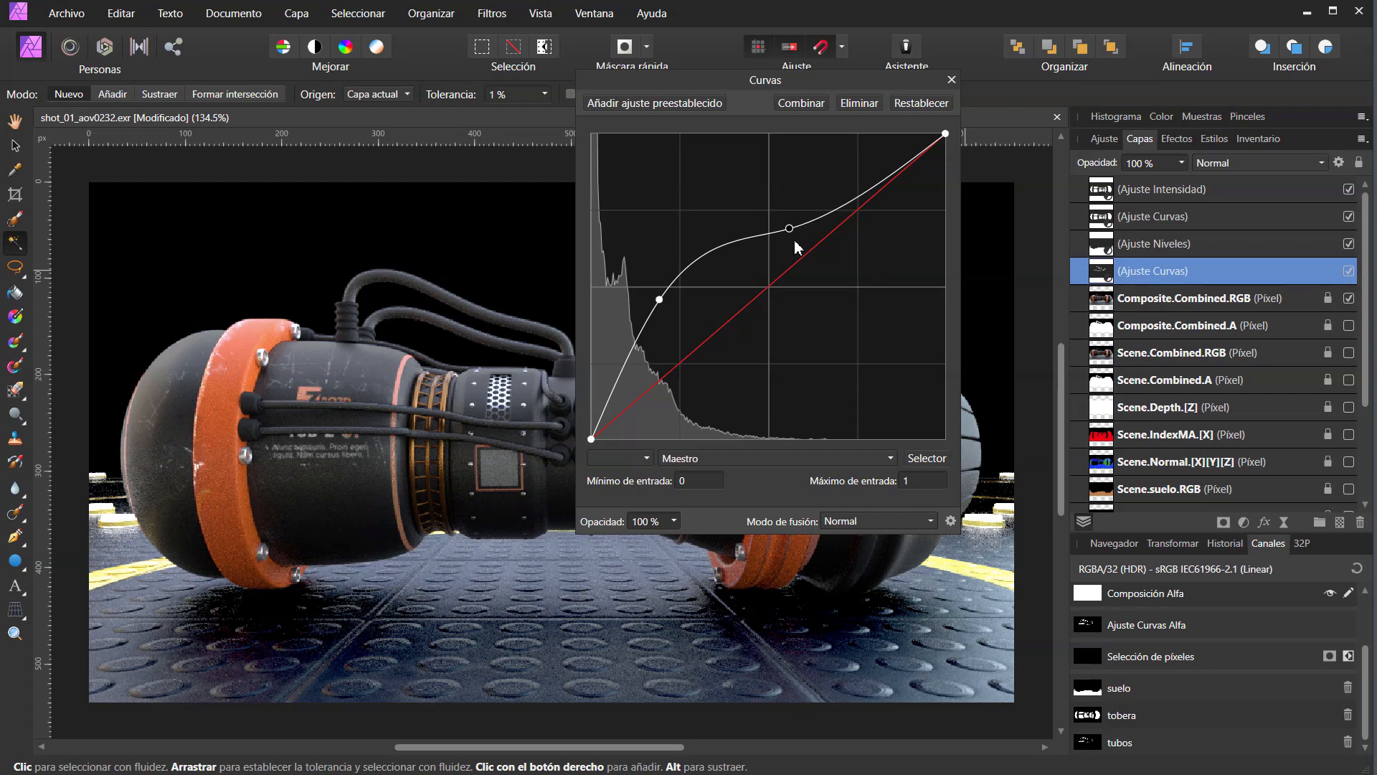
pyautogui.click(951, 80)
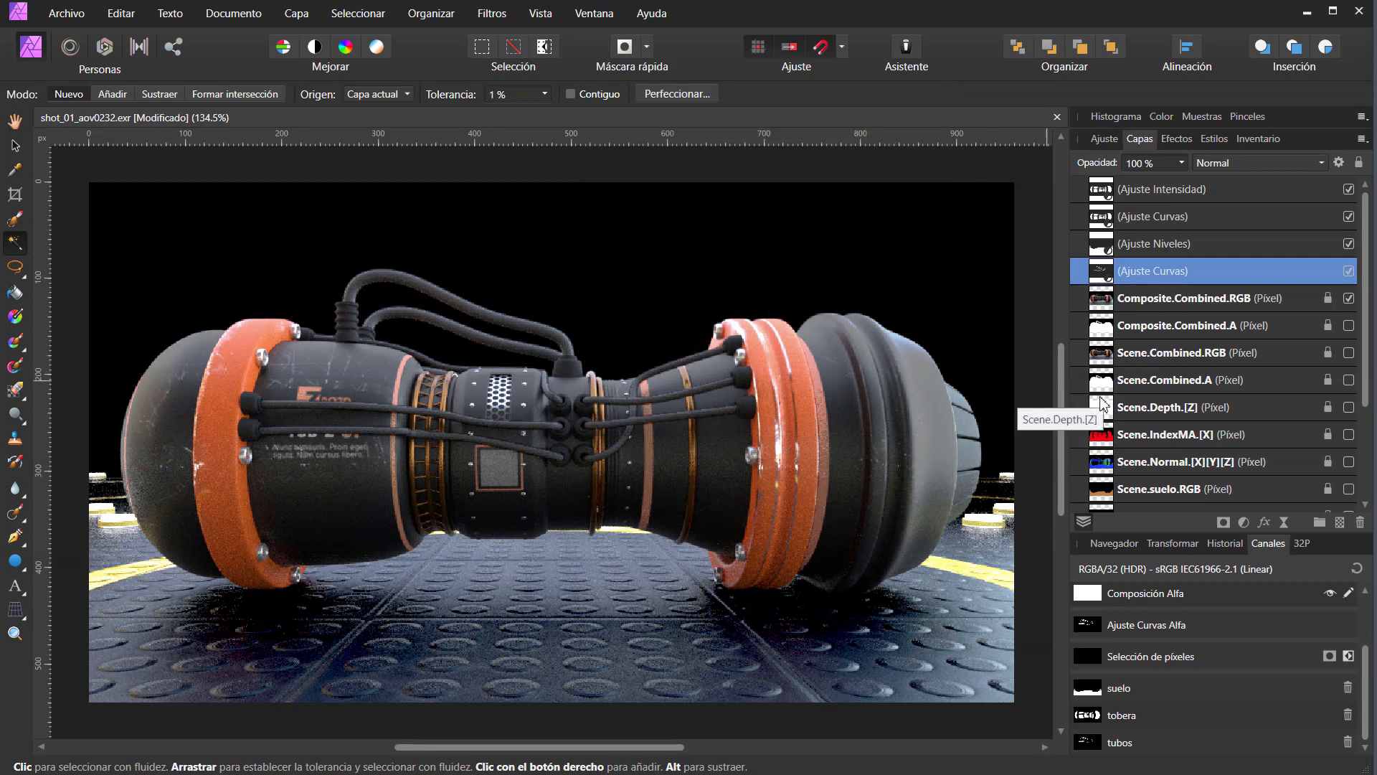
# Move the Scene.Normal.[X][Y][Z] layer to the top of the layer stack and make it visible.
pyautogui.scroll(-4, 1108, 409)
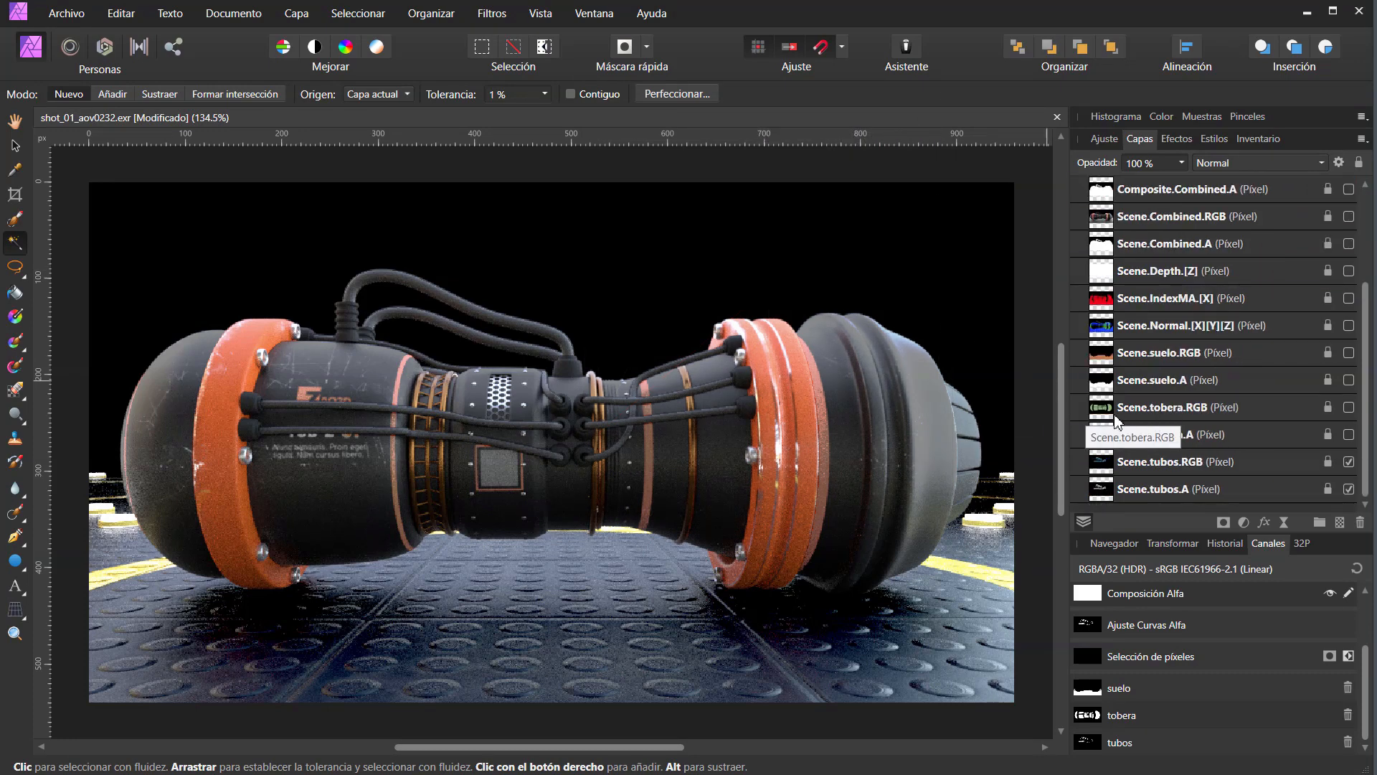
pyautogui.scroll(2, 1147, 418)
pyautogui.click(1153, 411)
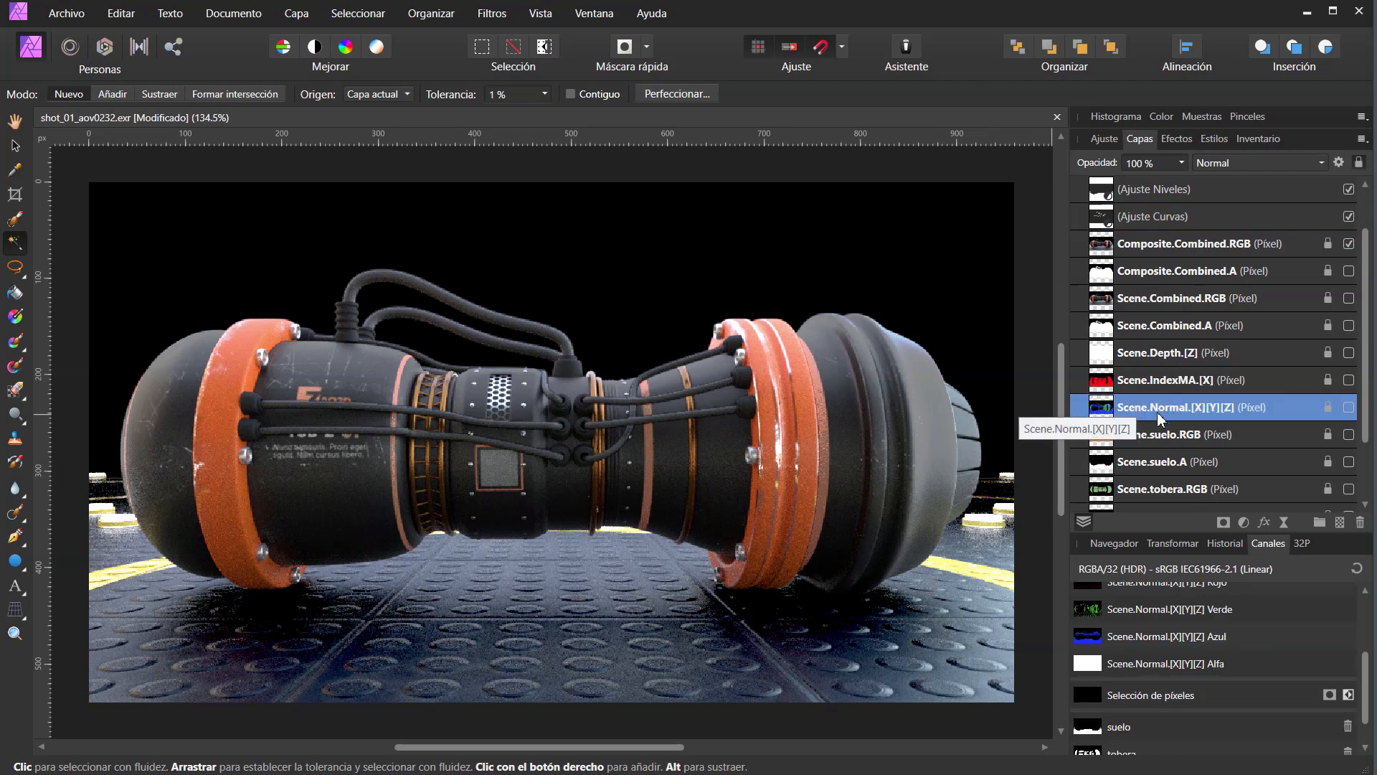
pyautogui.moveTo(1160, 419); pyautogui.dragTo(1351, 193)
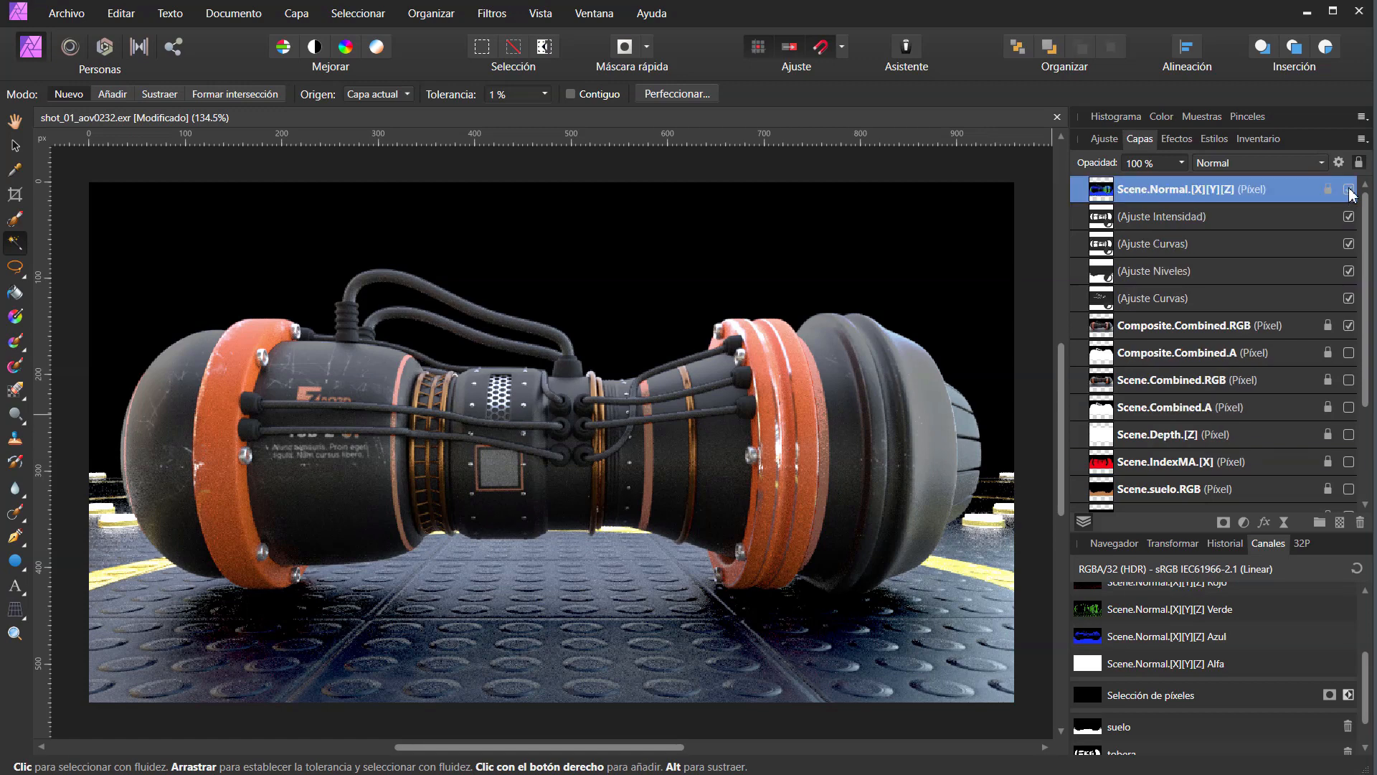
pyautogui.click(1349, 190)
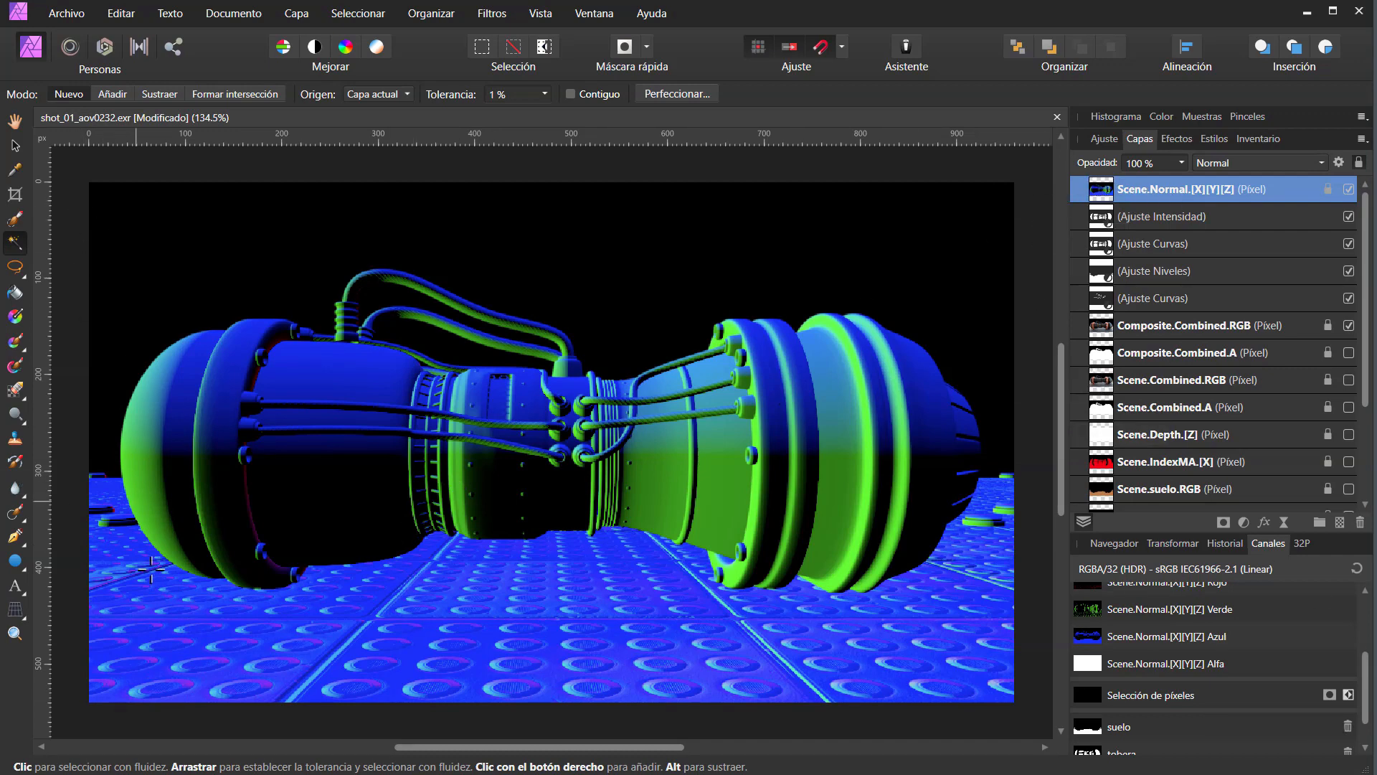
# Try the destructive Textura de procedimiento filter with the preset Iluminación de mapa de rugosidad simple on Scene.Normal.[X][Y][Z], and undo it.
pyautogui.click(297, 19)
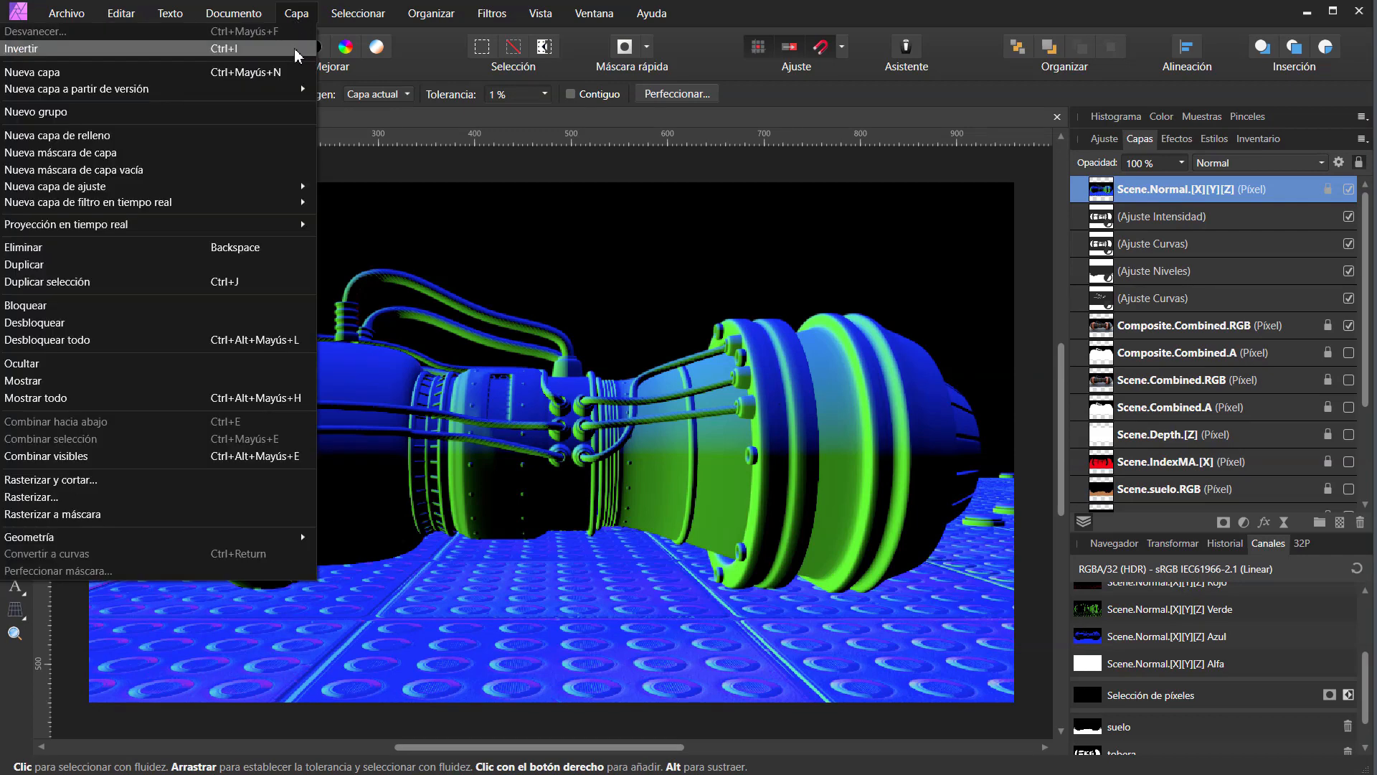
pyautogui.moveTo(281, 188)
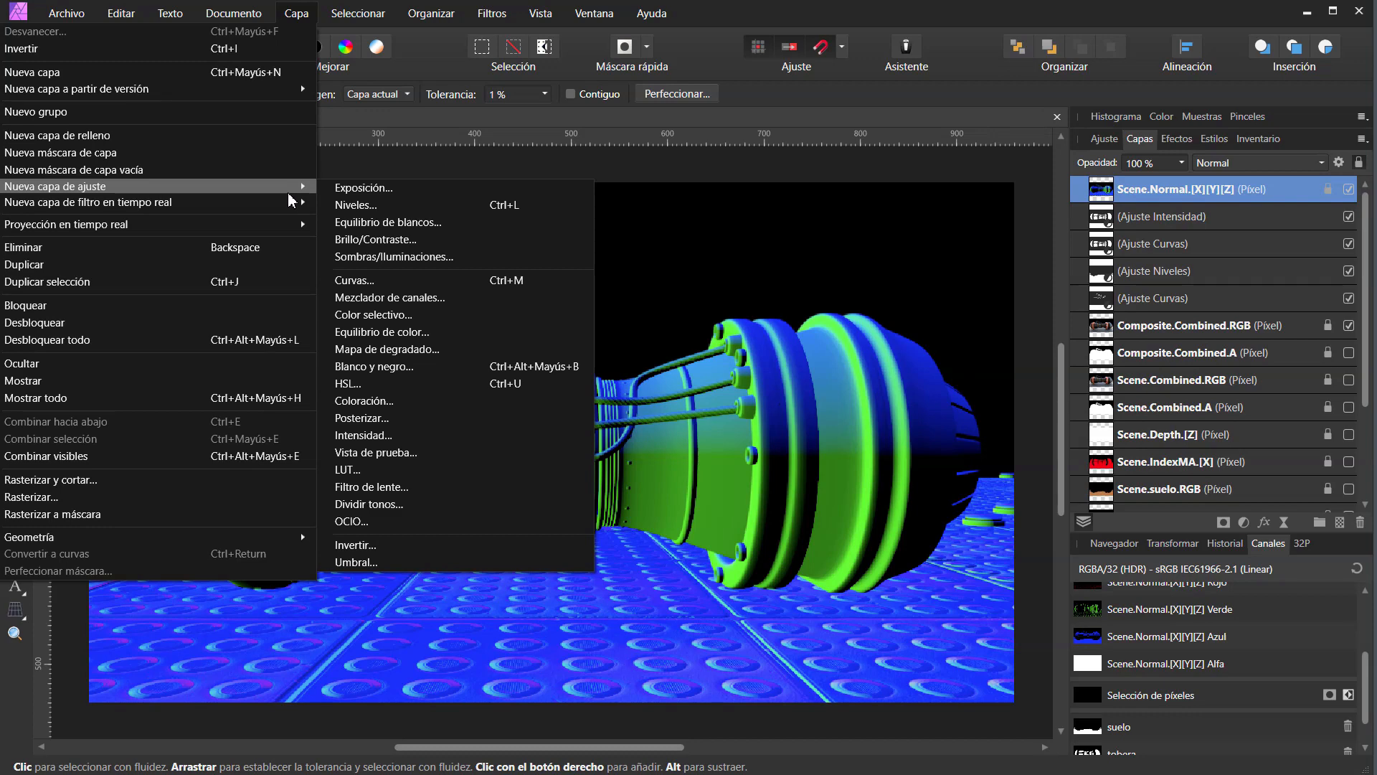
pyautogui.moveTo(494, 20)
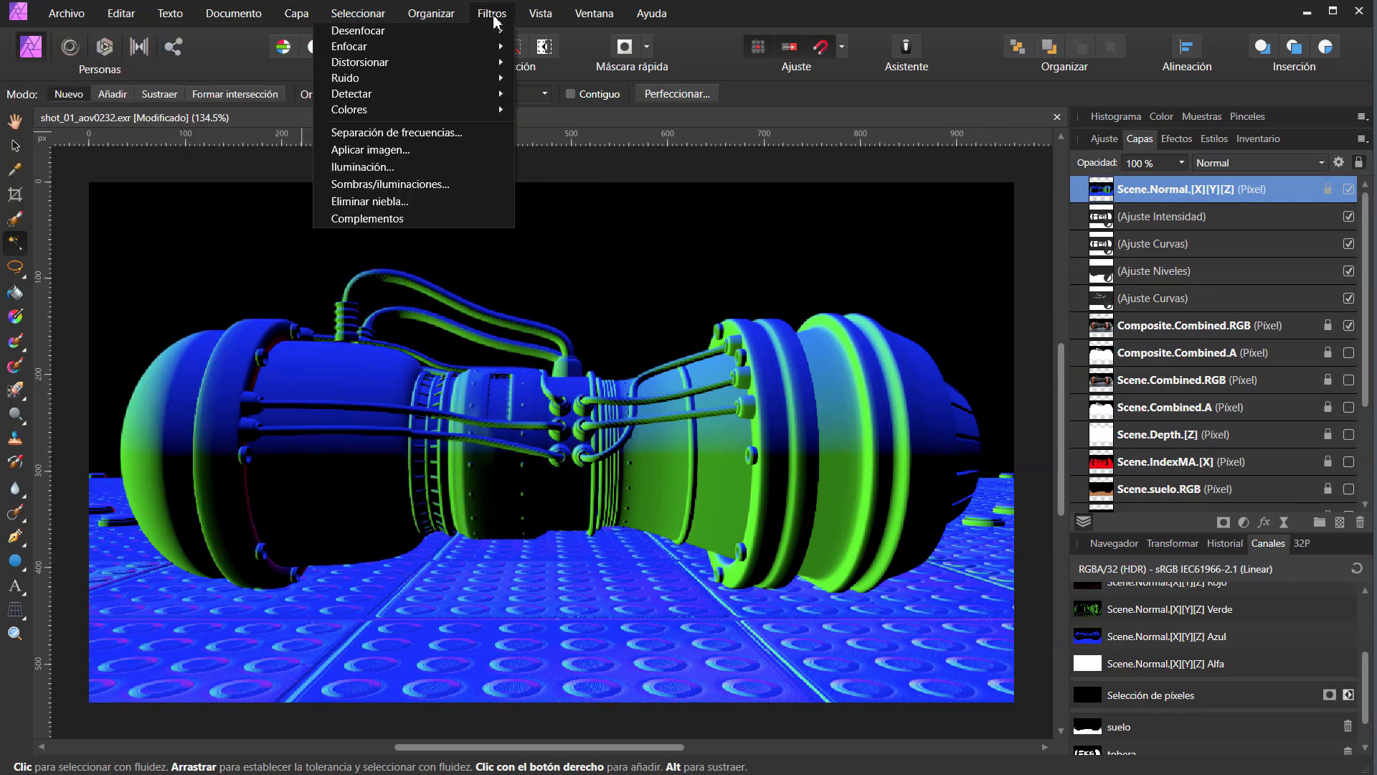
pyautogui.moveTo(485, 109)
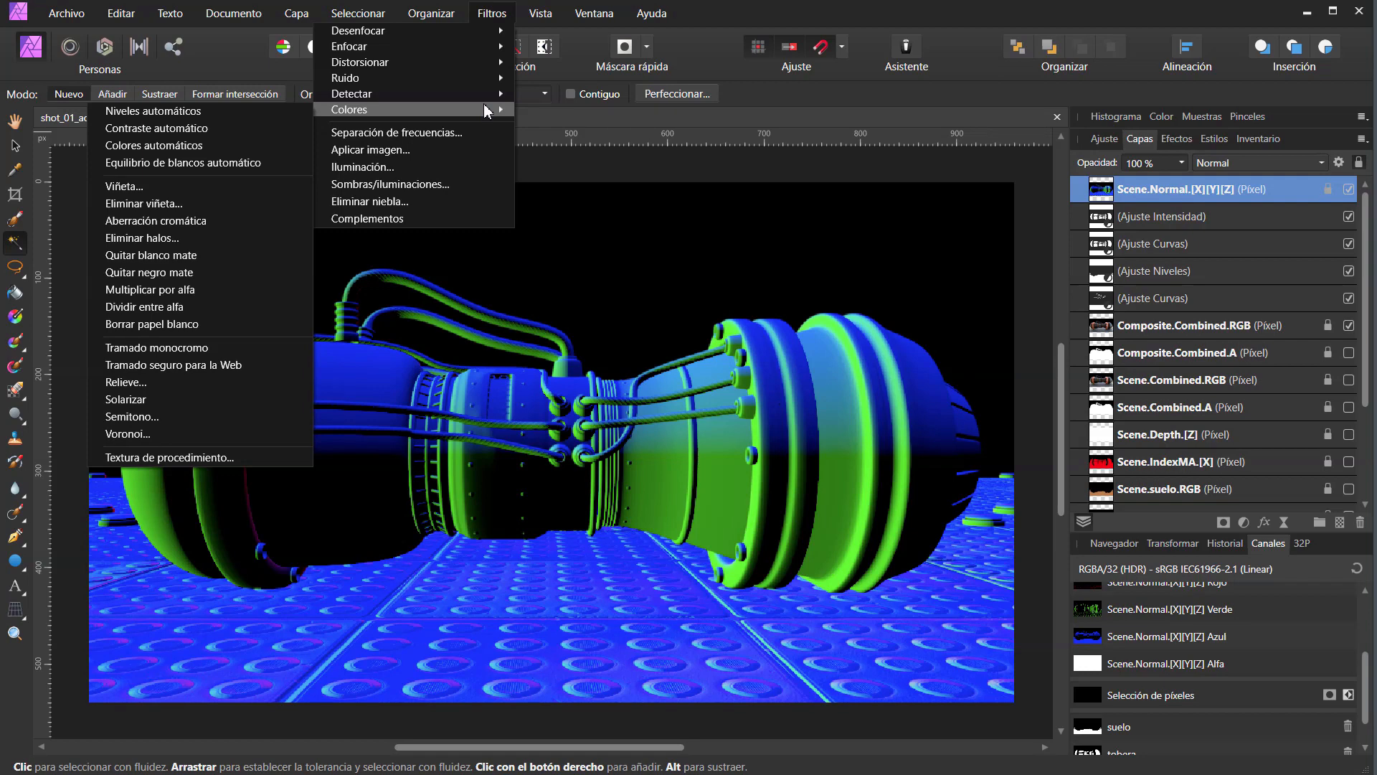
pyautogui.click(184, 465)
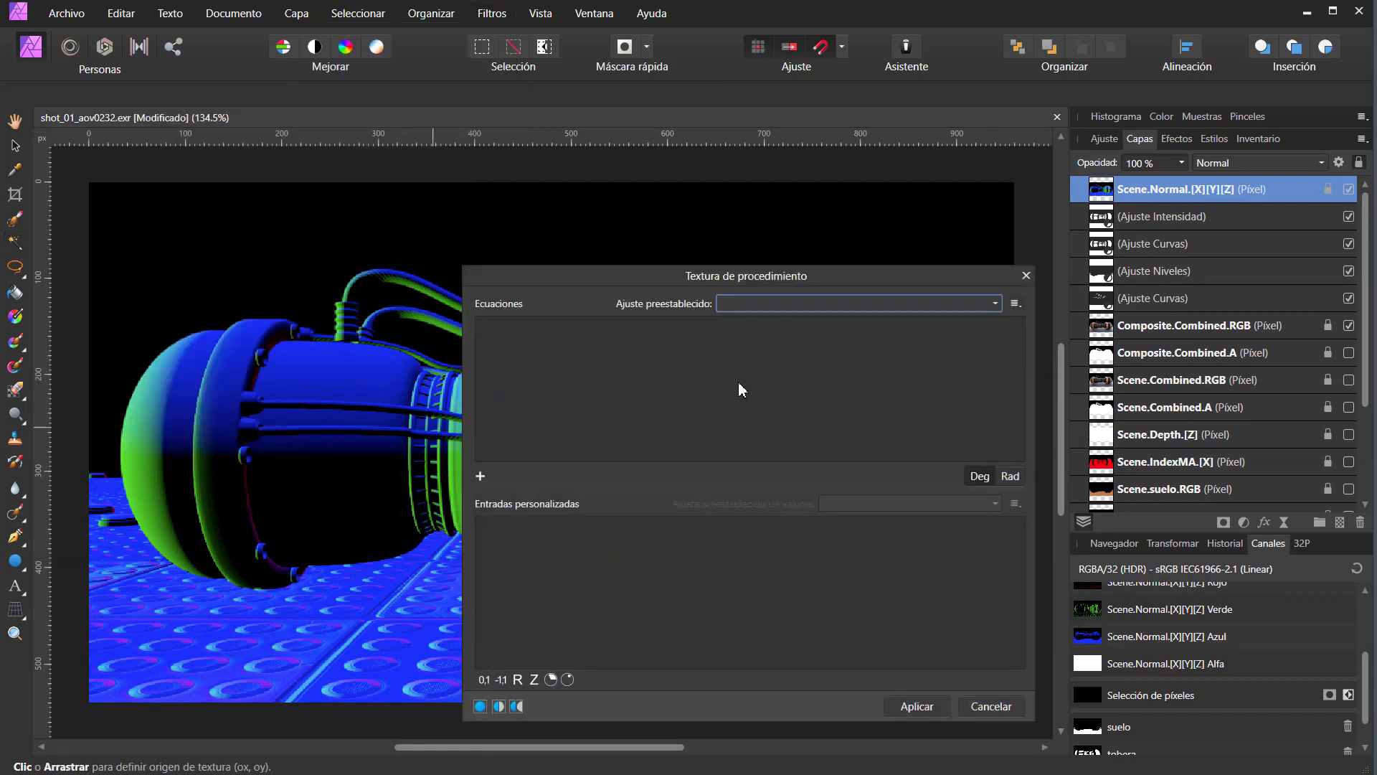
pyautogui.moveTo(750, 271); pyautogui.dragTo(682, 116)
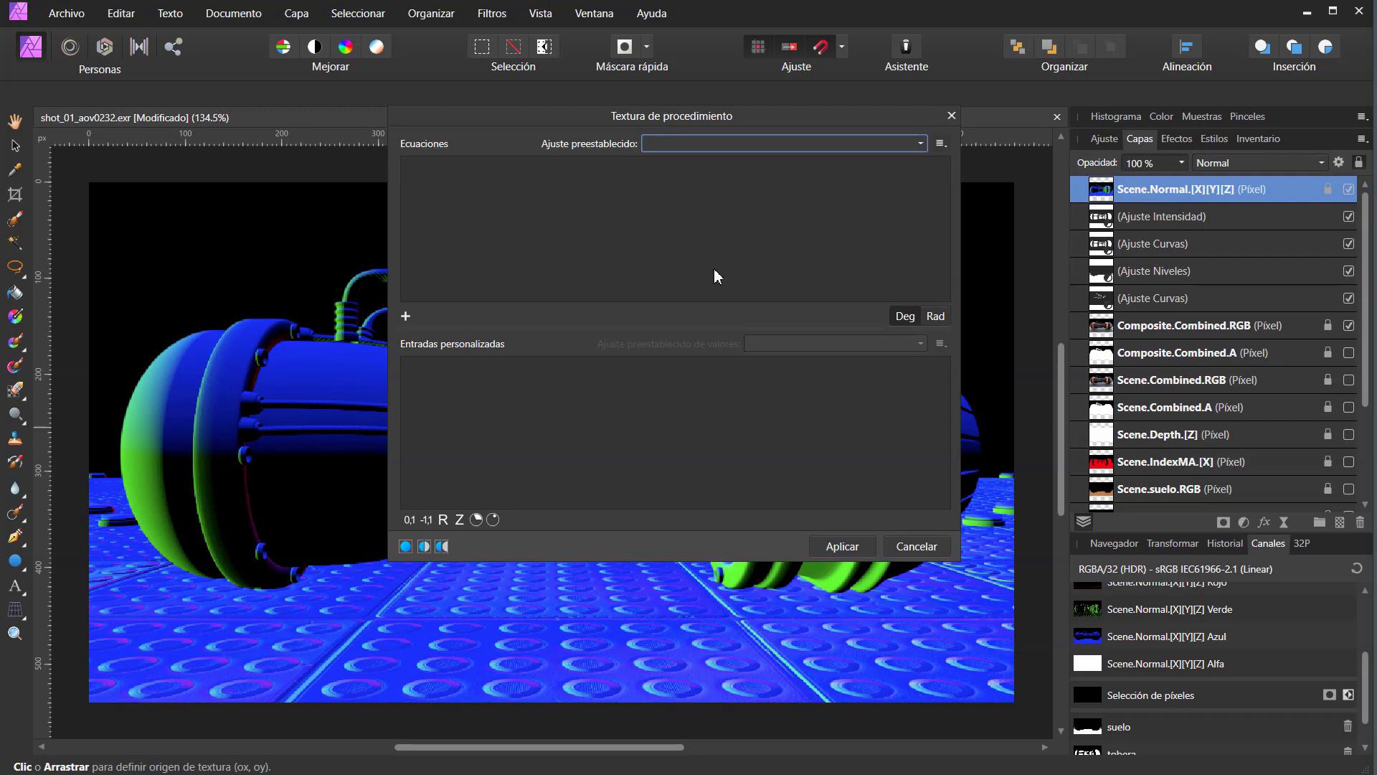
pyautogui.click(920, 144)
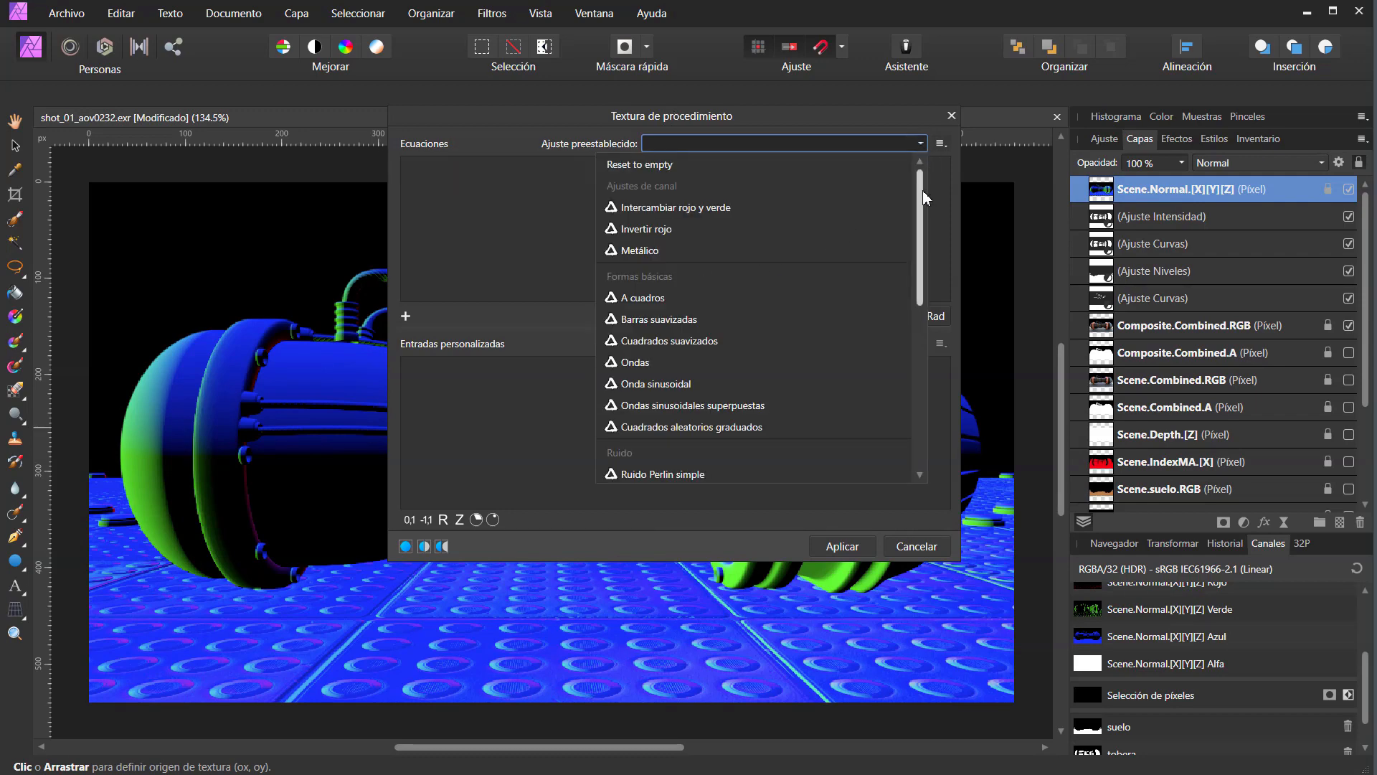
pyautogui.moveTo(922, 195); pyautogui.dragTo(916, 390)
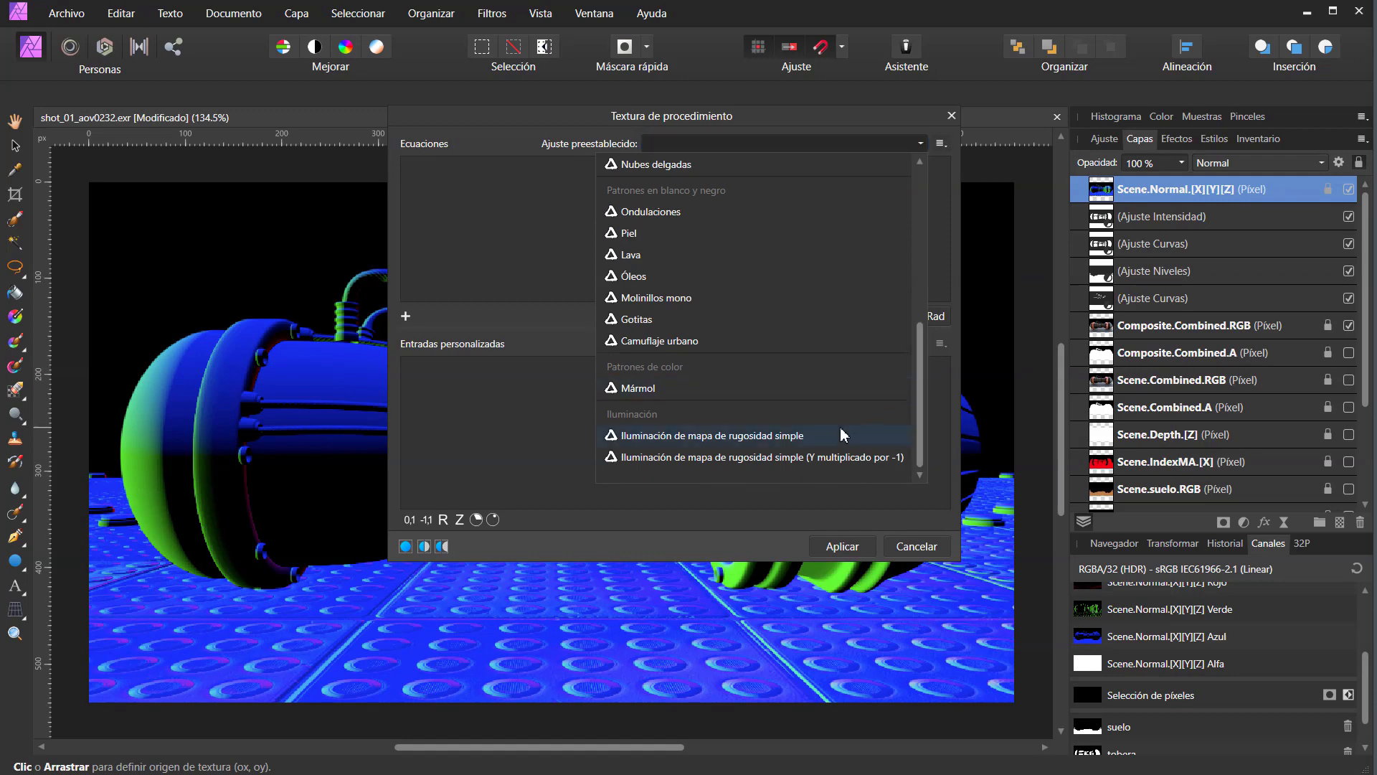
pyautogui.click(776, 438)
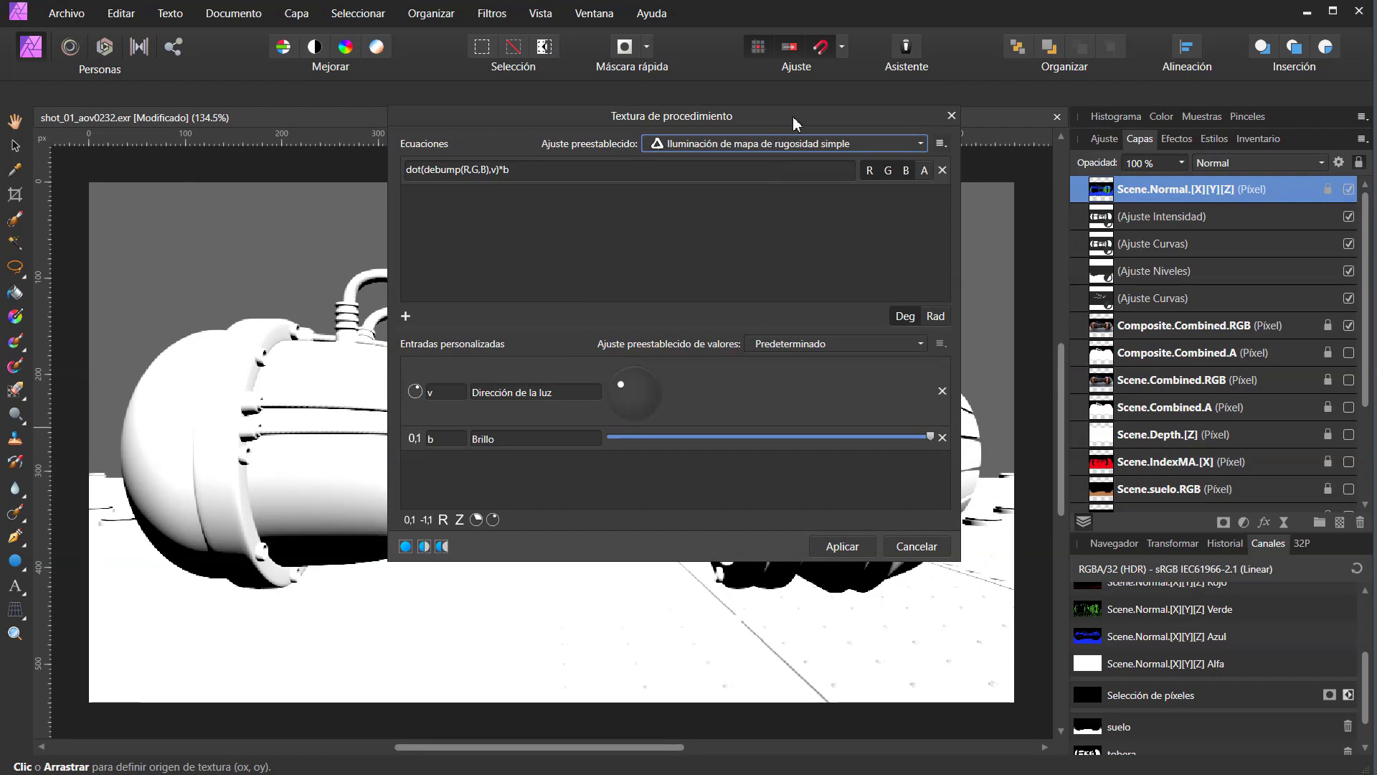
pyautogui.moveTo(800, 122); pyautogui.dragTo(619, 155)
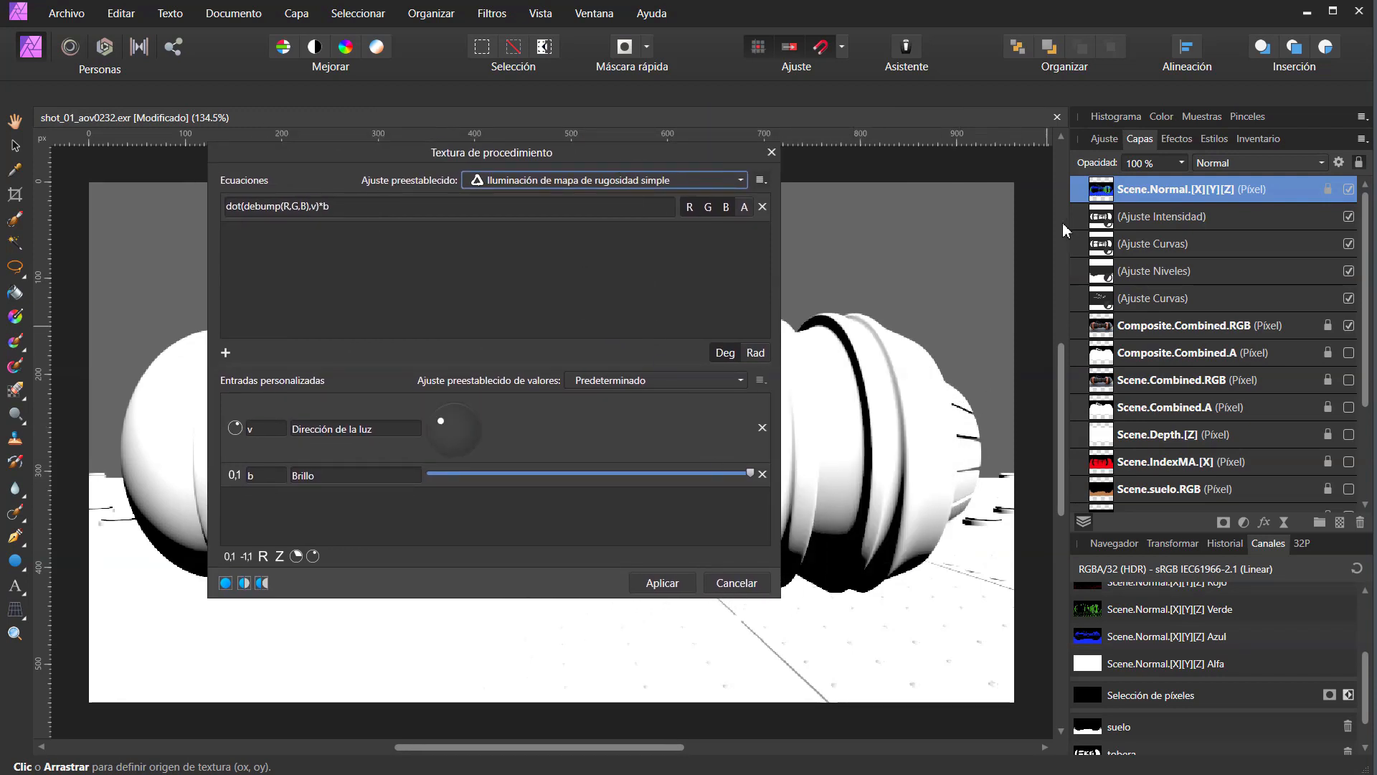
pyautogui.click(662, 582)
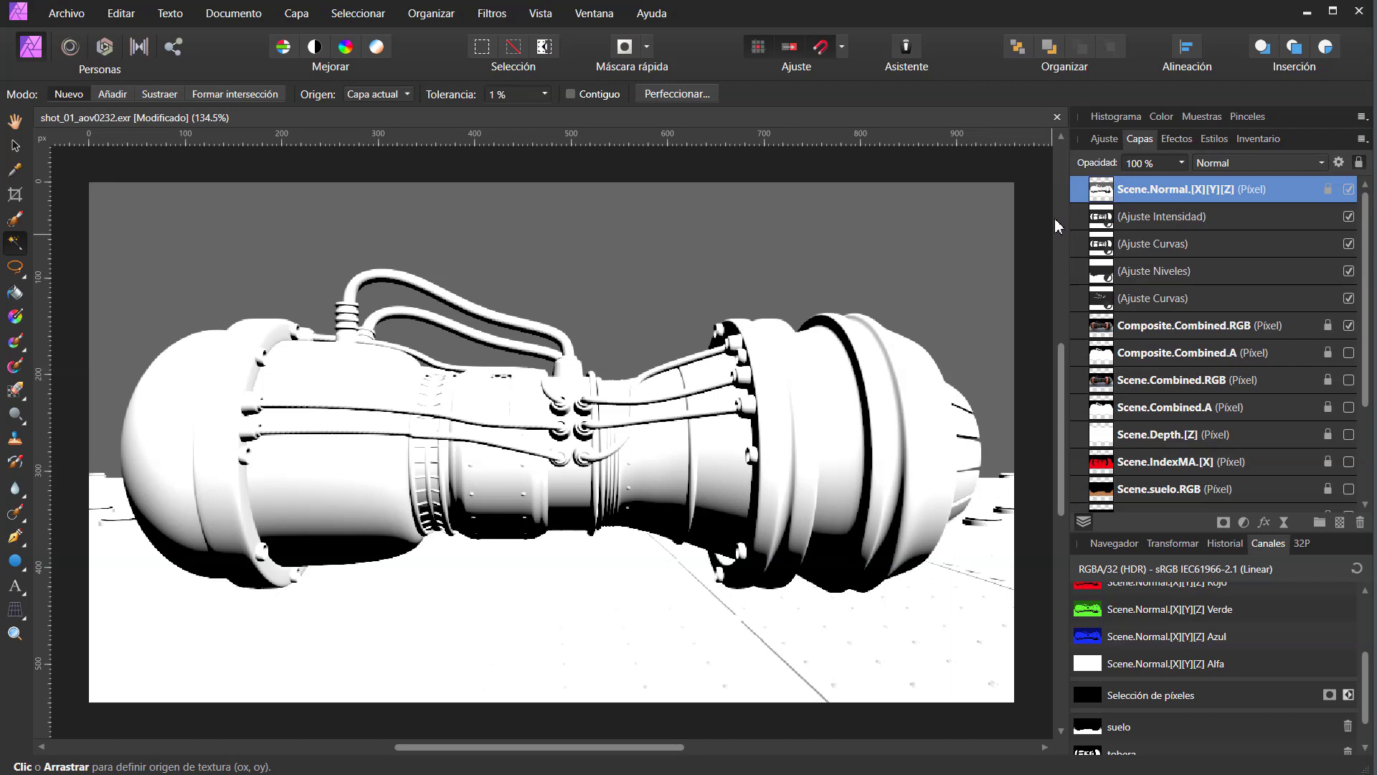
pyautogui.hotkey('ctrl', 'z')
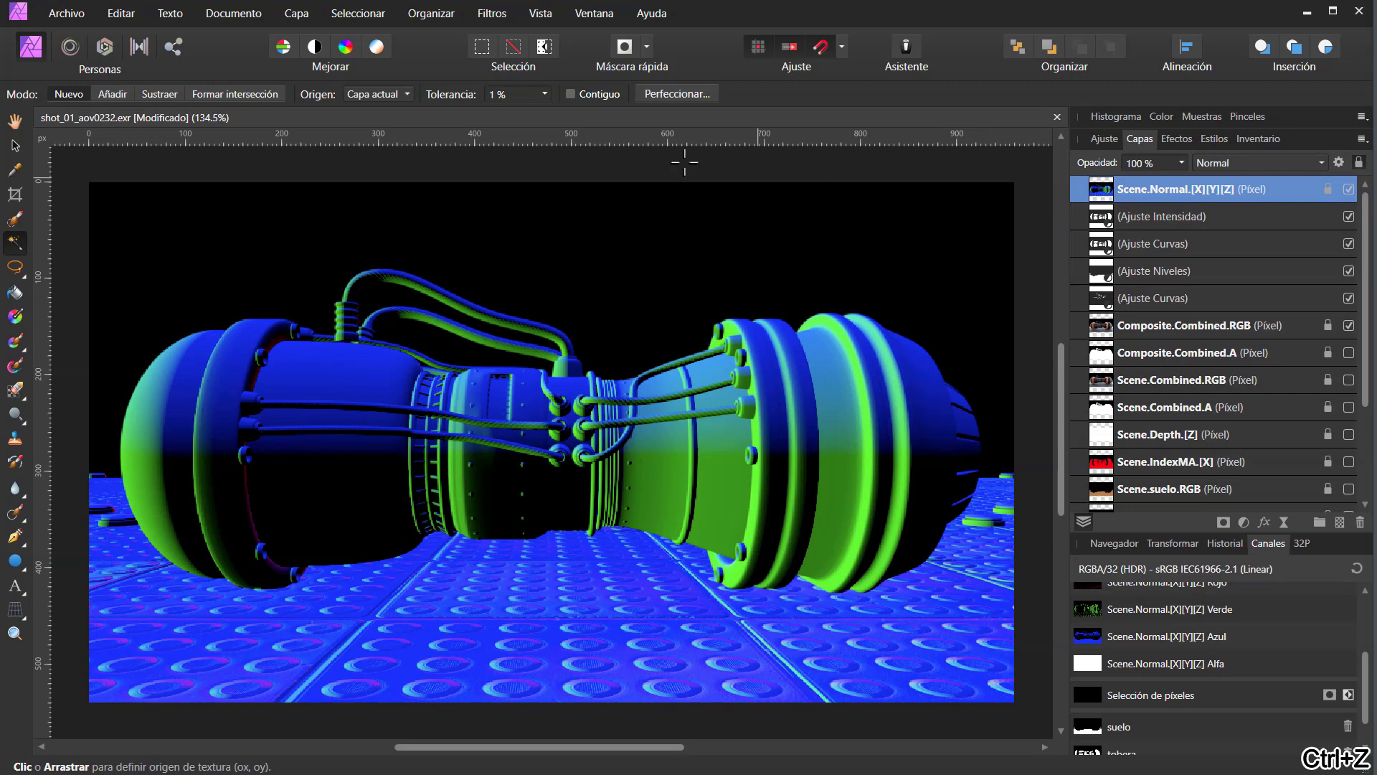
# Add a live Textura de procedimiento filter to Scene.Normal.[X][Y][Z] using the preset Iluminación de mapa de rugosidad simple.
pyautogui.click(297, 17)
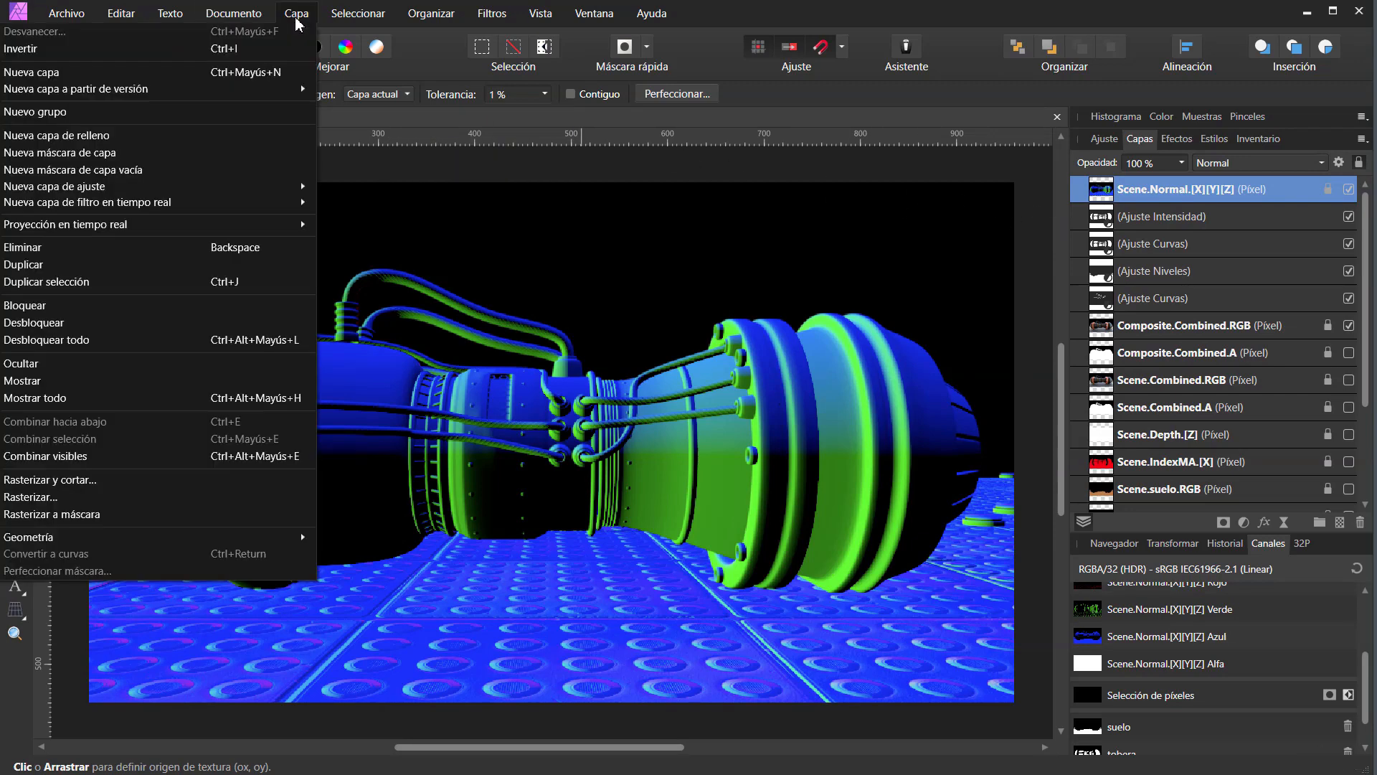
pyautogui.moveTo(289, 187)
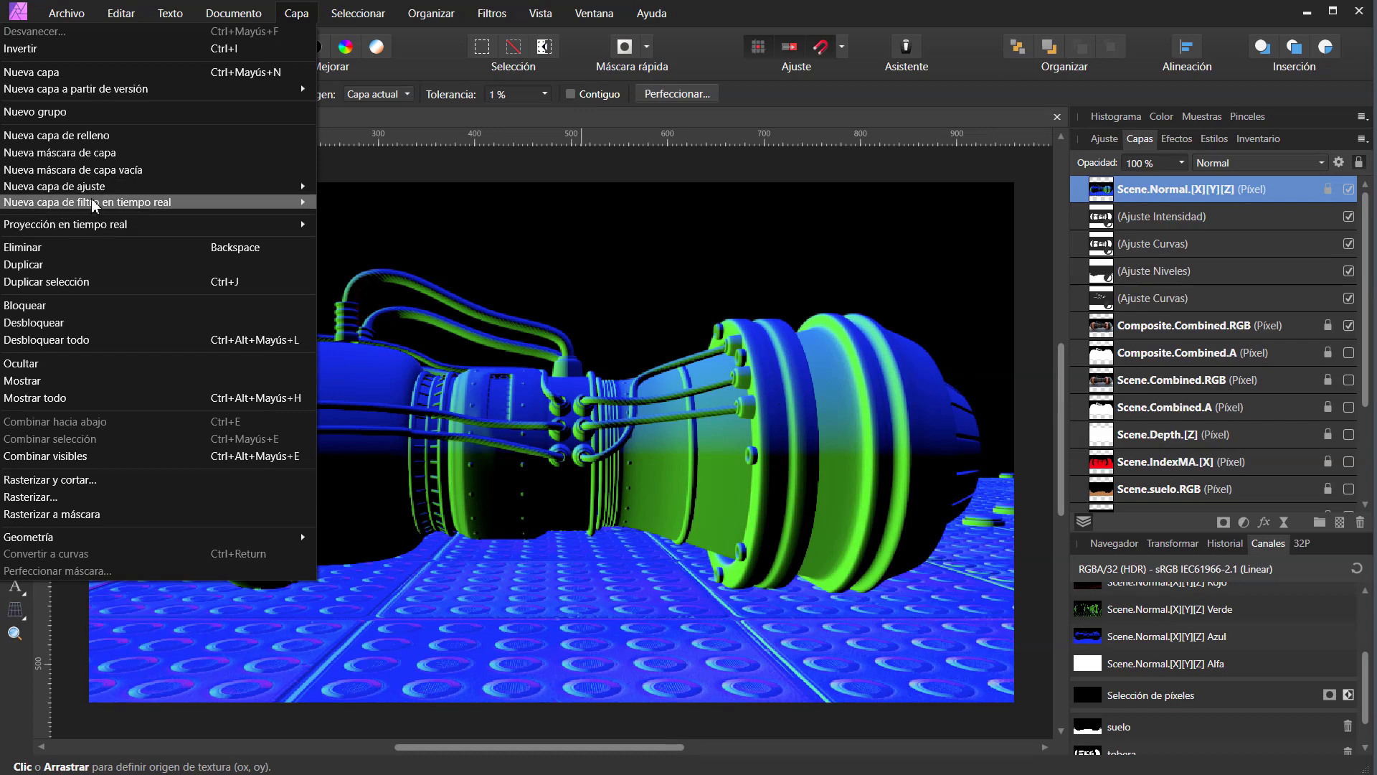
pyautogui.moveTo(157, 202)
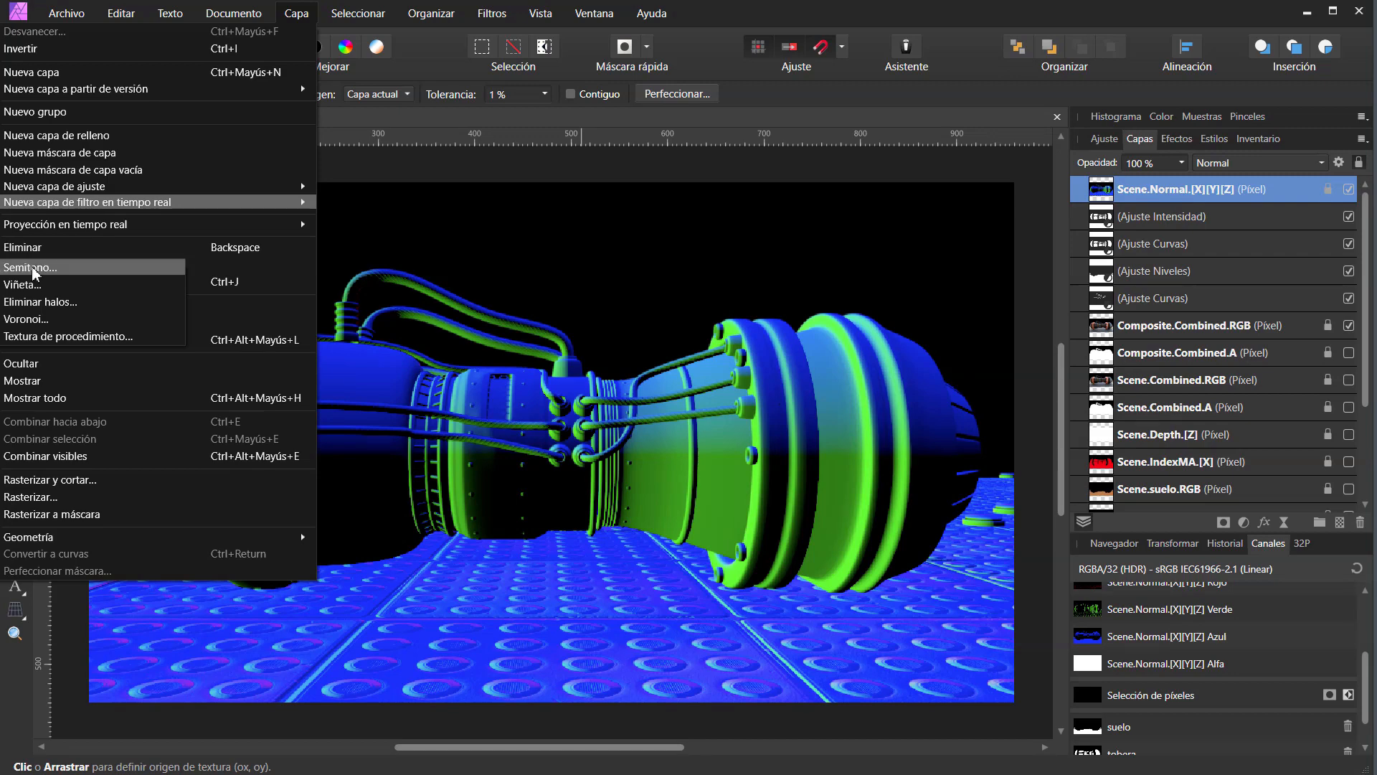
pyautogui.click(92, 338)
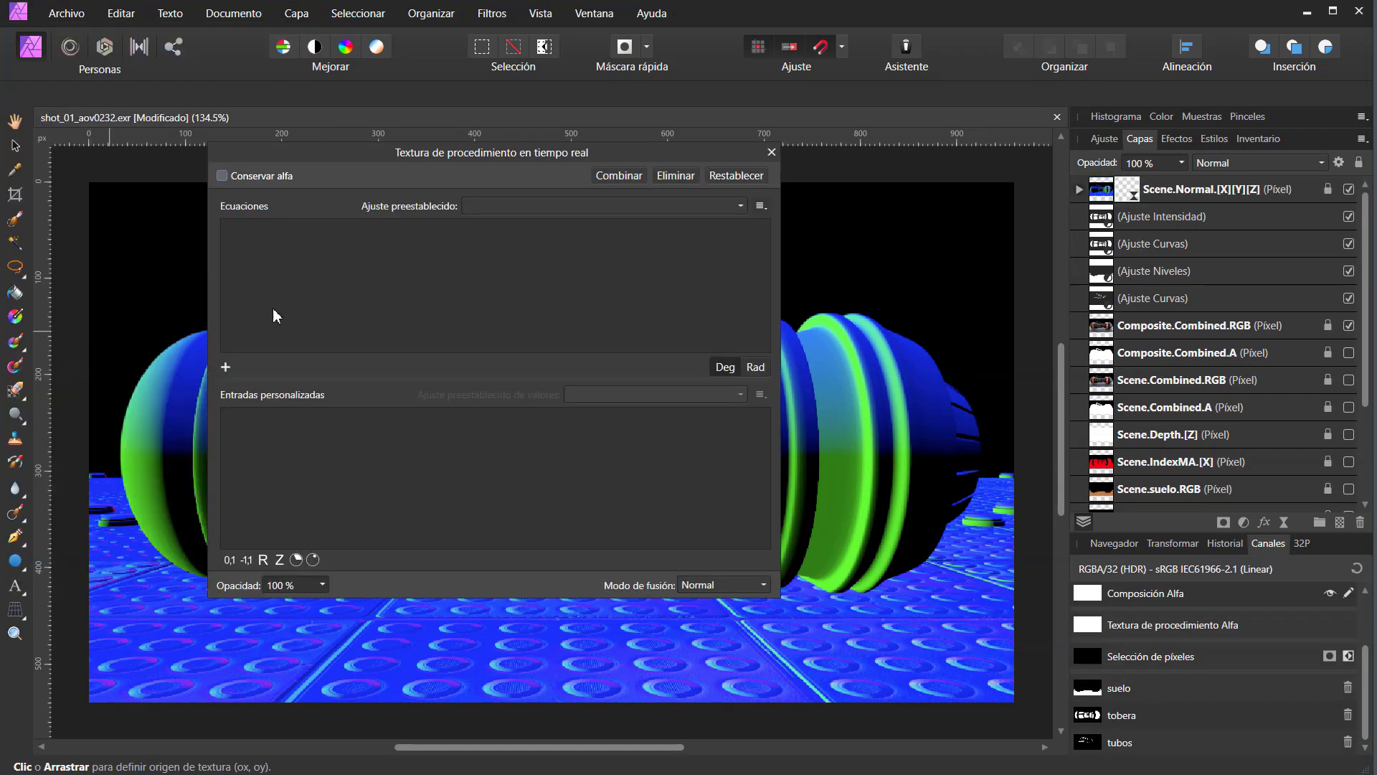
pyautogui.click(735, 207)
pyautogui.moveTo(739, 258); pyautogui.dragTo(738, 423)
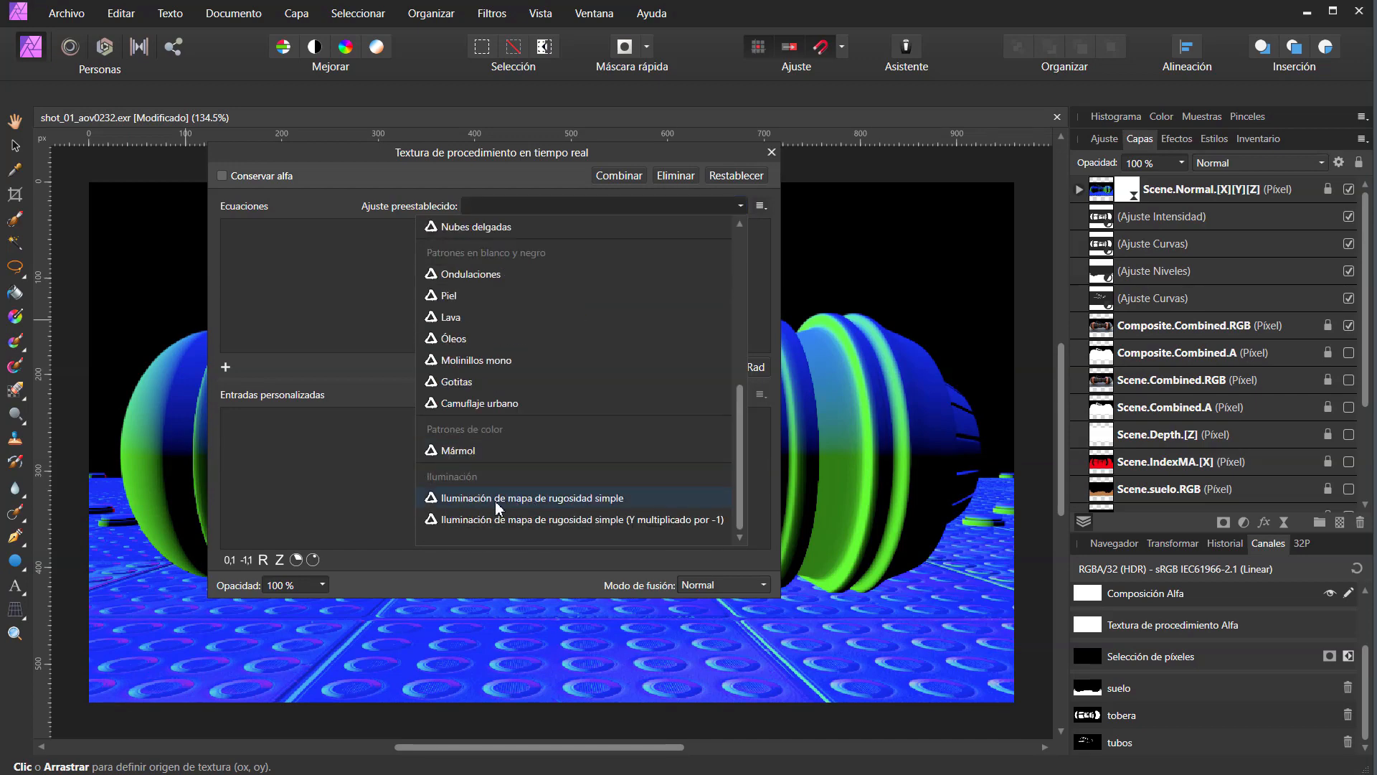
pyautogui.click(497, 504)
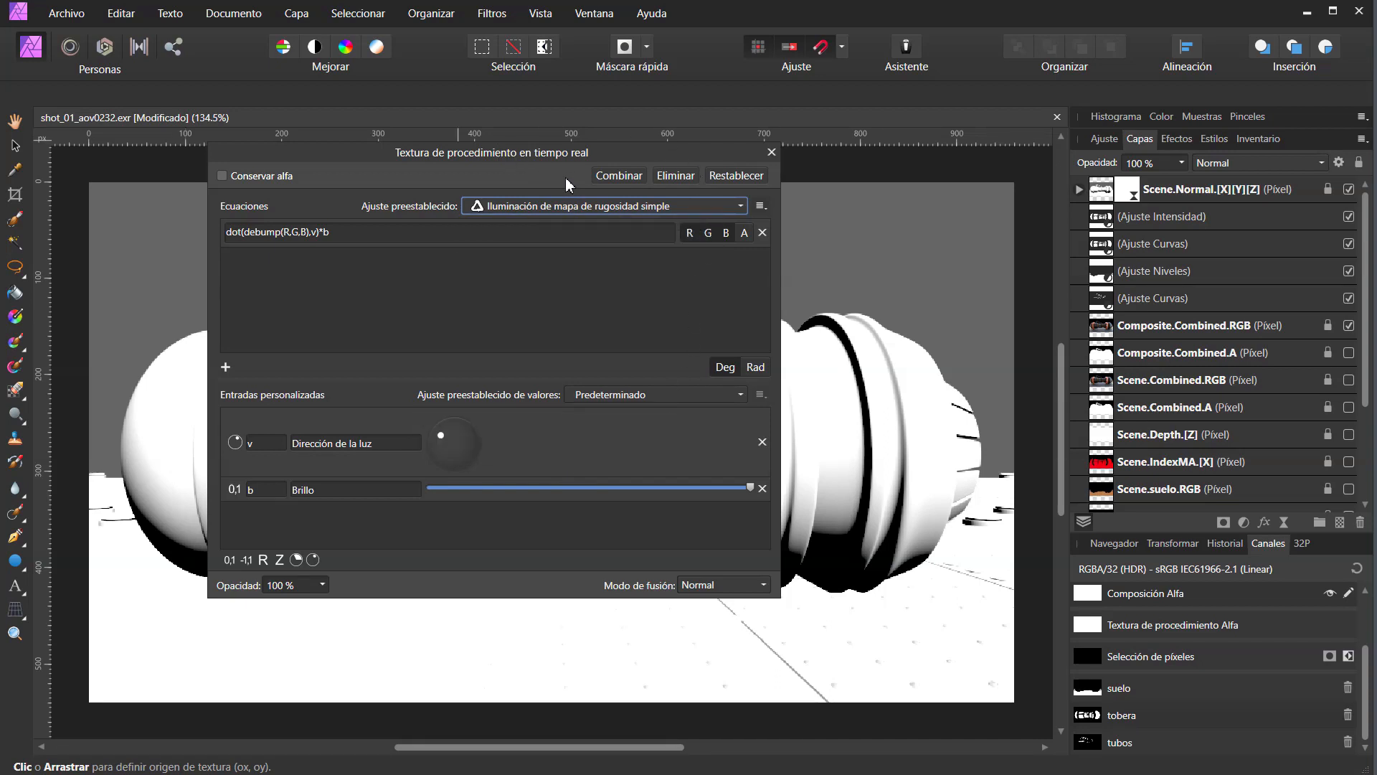
# Uncover more of the render, expand Scene.Normal.[X][Y][Z] and toggle the visibility of its nested procedural texture filter.
pyautogui.moveTo(617, 162); pyautogui.dragTo(479, 189)
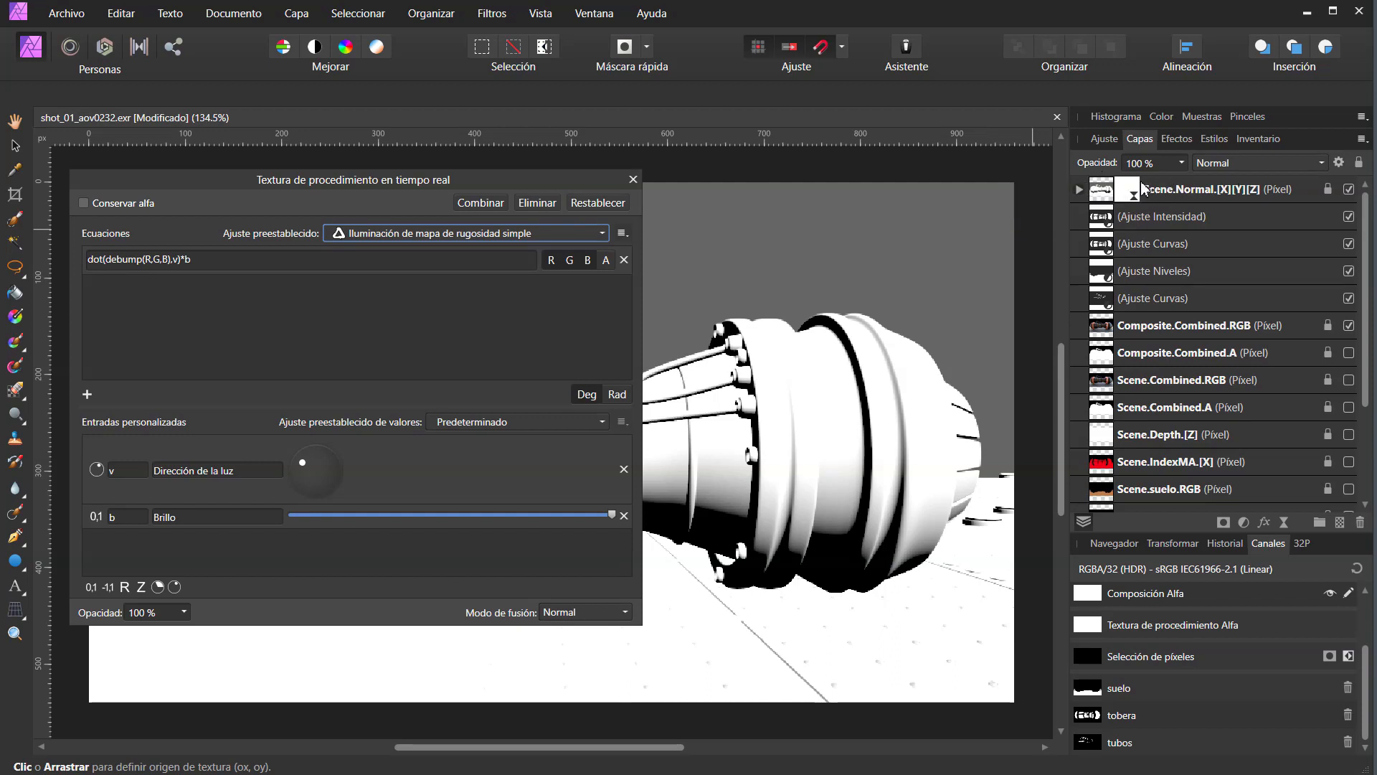
pyautogui.click(1079, 191)
pyautogui.click(1348, 216)
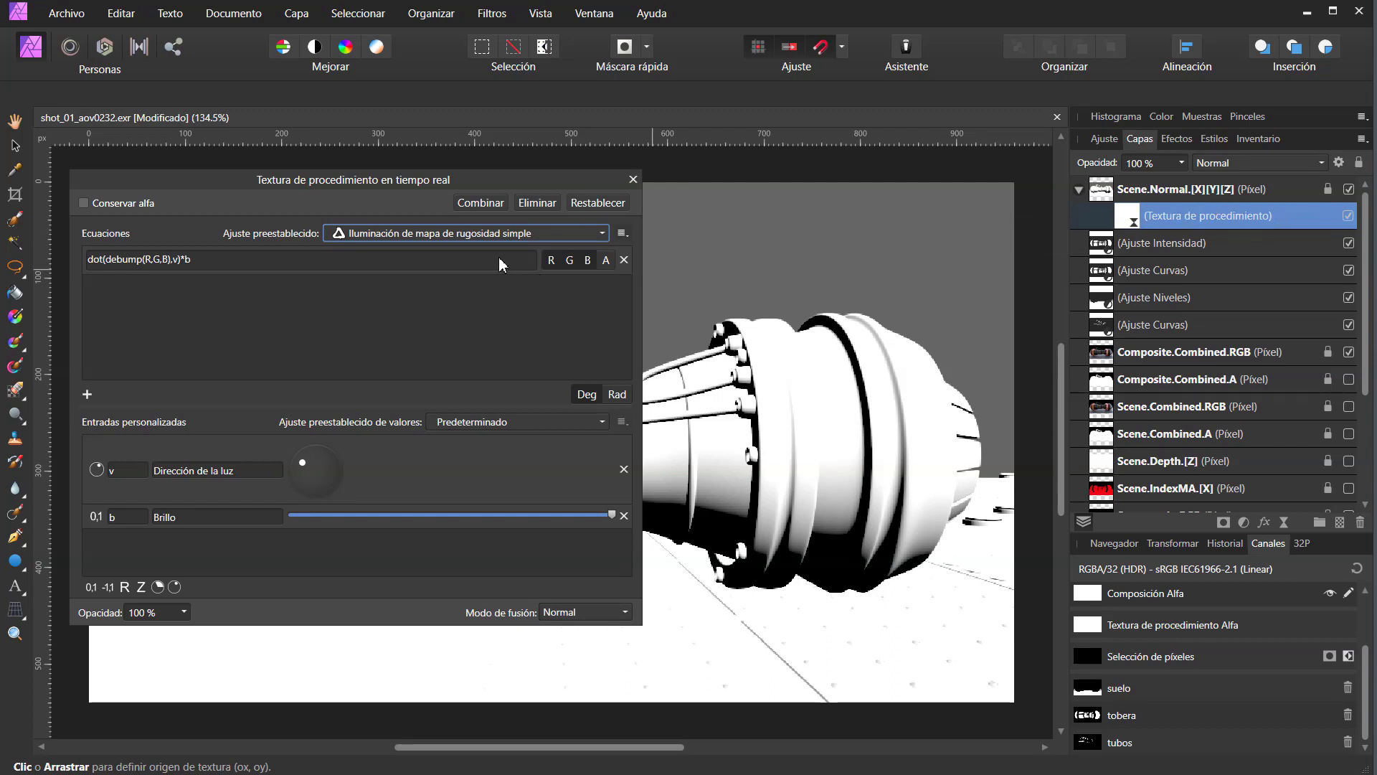
# Close the procedural texture filter settings and set the blend mode of the Scene.Normal.[X][Y][Z] layer to Luz suave.
pyautogui.moveTo(484, 186); pyautogui.dragTo(580, 182)
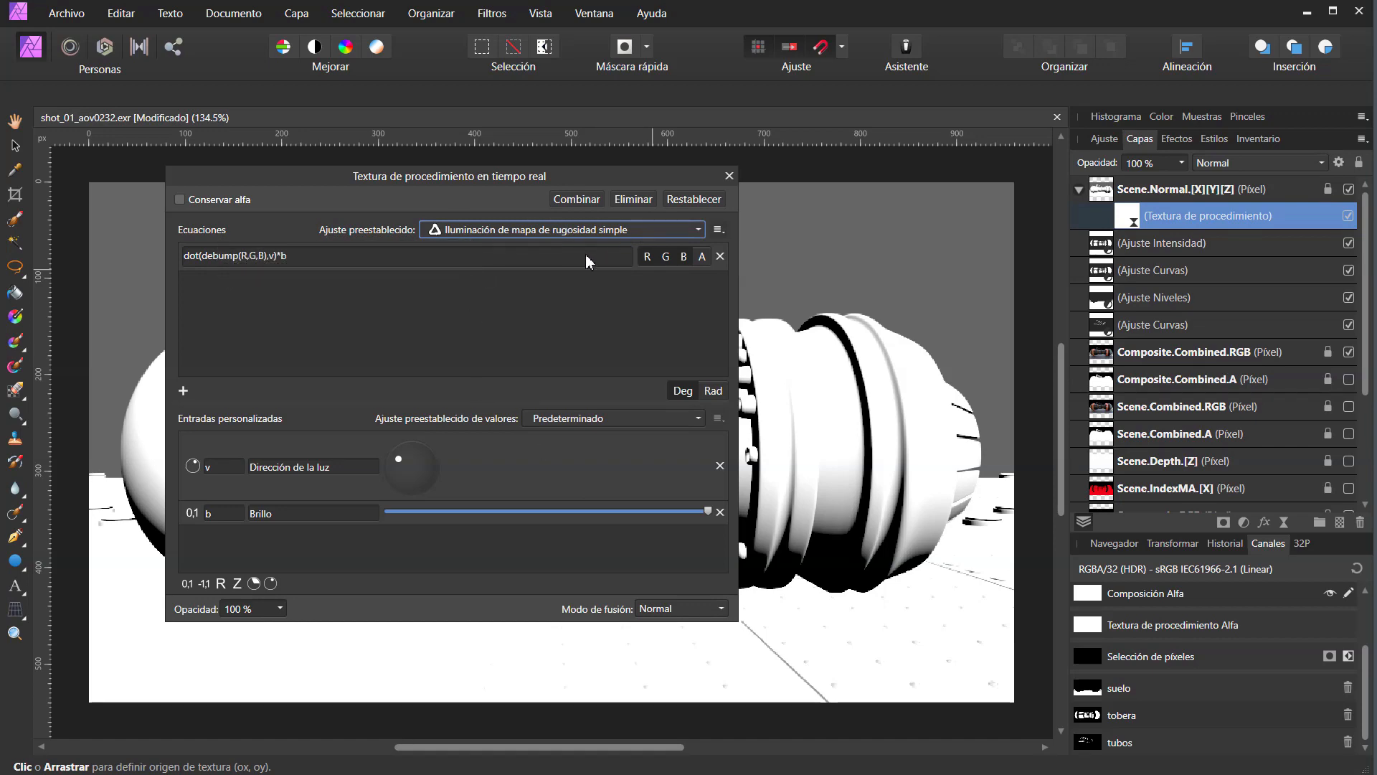
pyautogui.press('w')
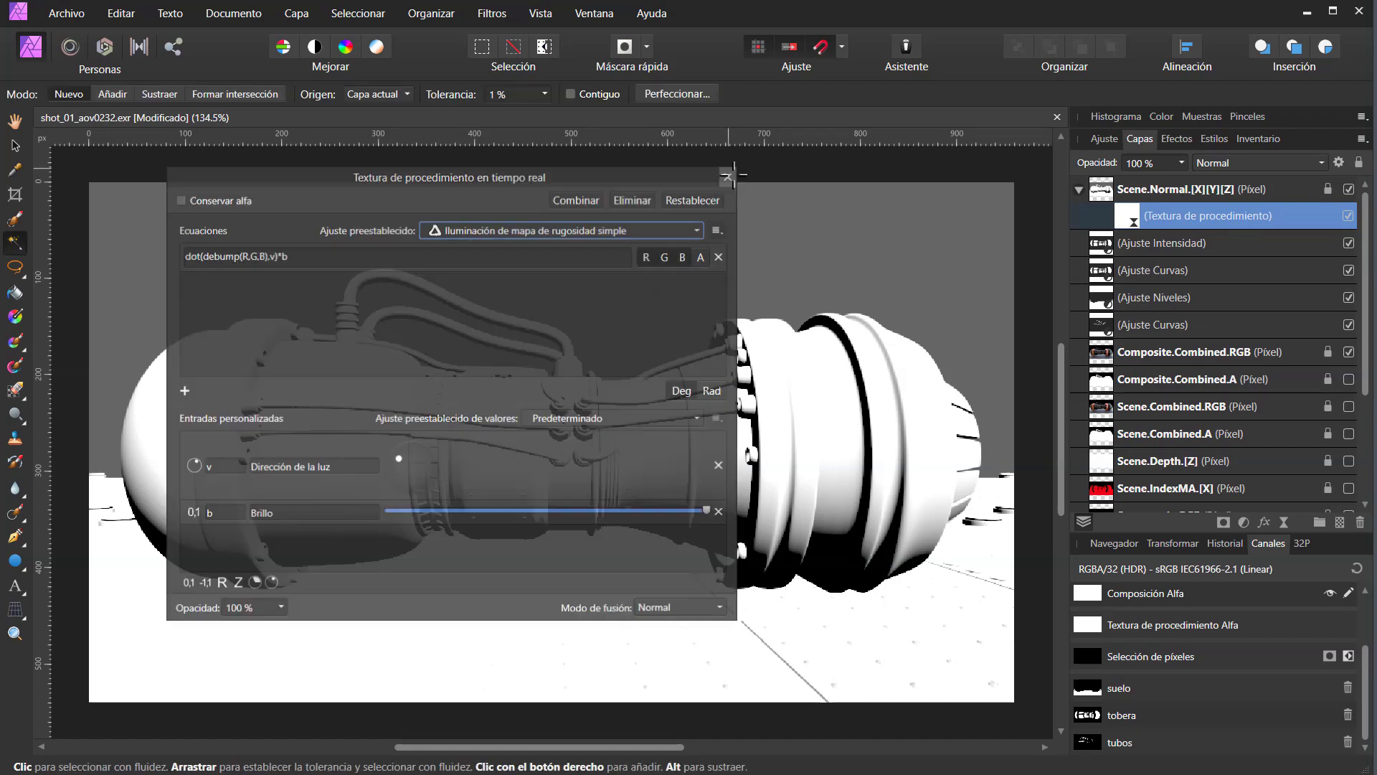
pyautogui.moveTo(1170, 192); pyautogui.dragTo(1170, 190)
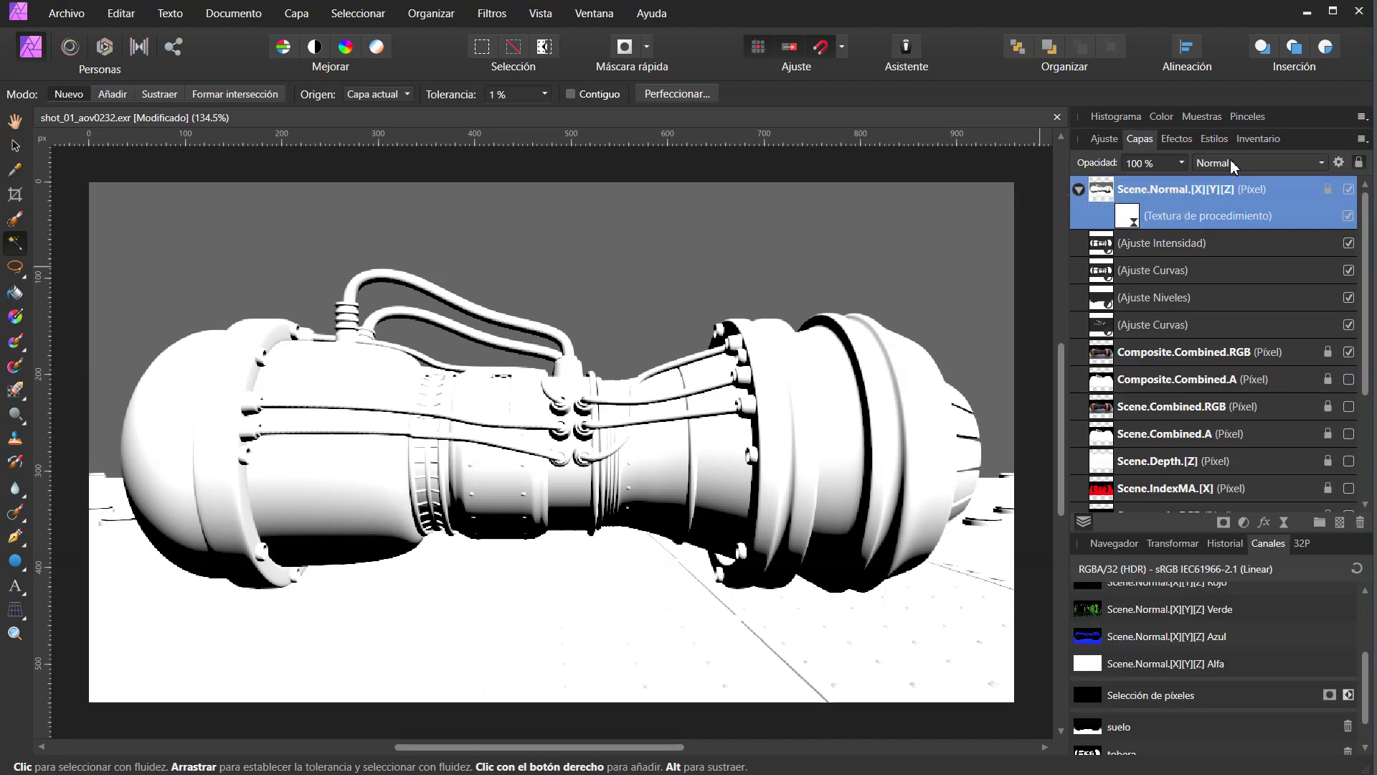
pyautogui.click(1234, 165)
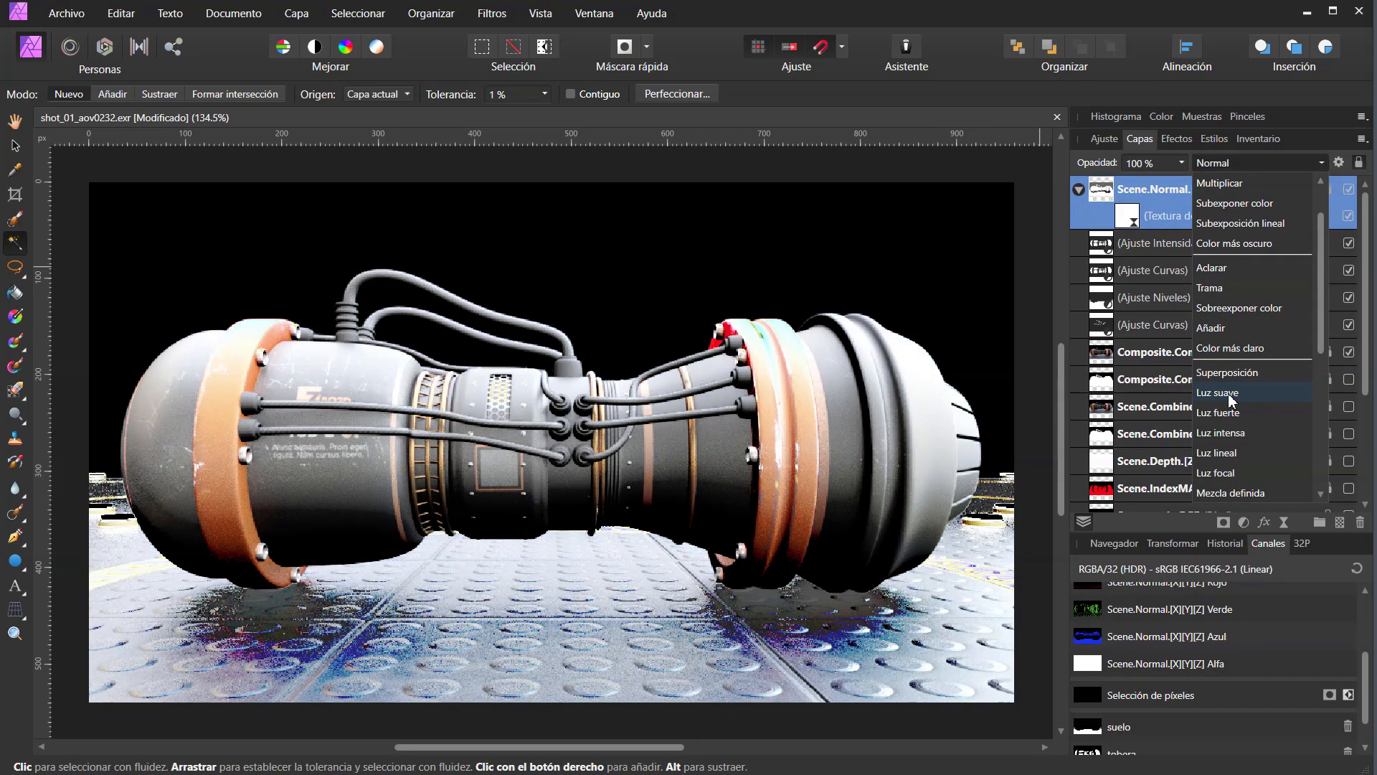
pyautogui.click(1229, 394)
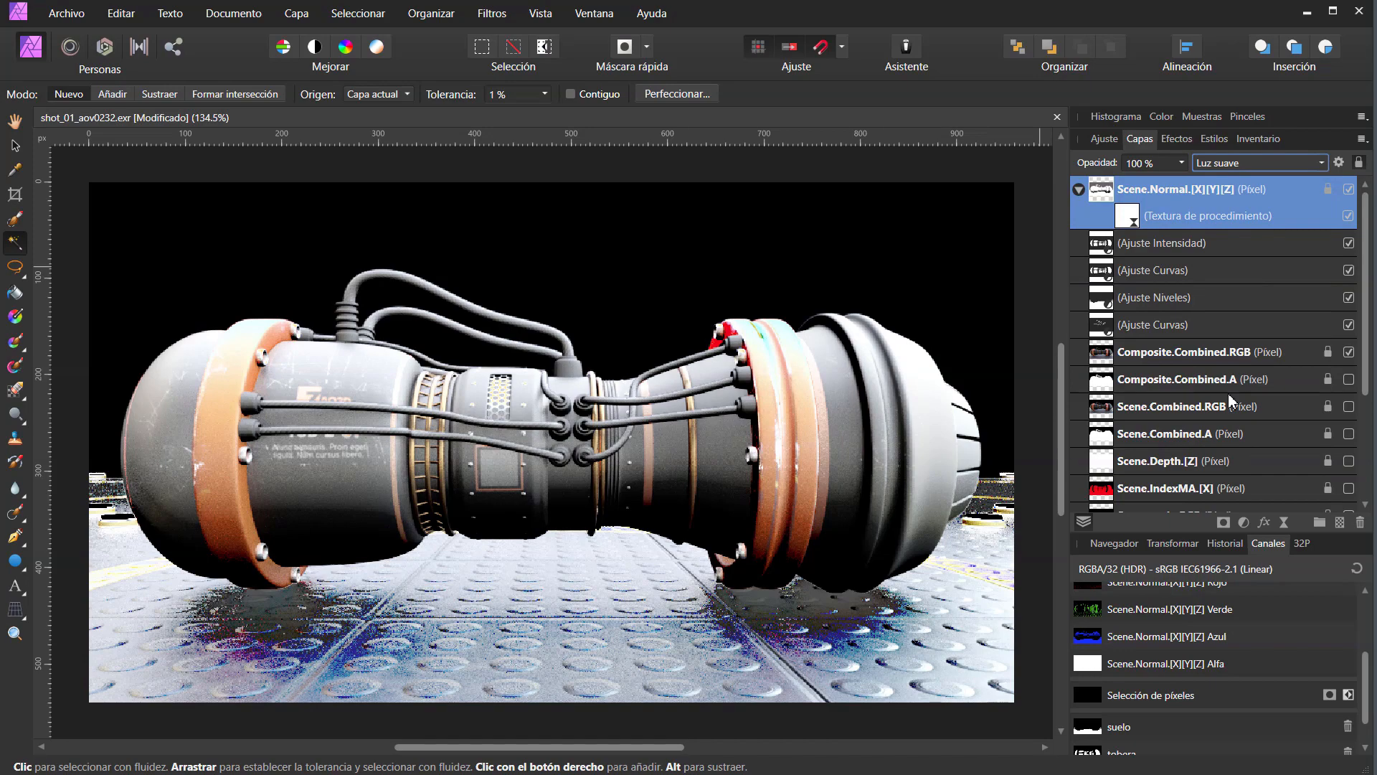
# Reduce Brillo to about a third in the nested procedural texture filter and aim Dirección de la luz towards the lower left.
pyautogui.doubleClick(1124, 223)
pyautogui.moveTo(459, 180); pyautogui.dragTo(1018, 25)
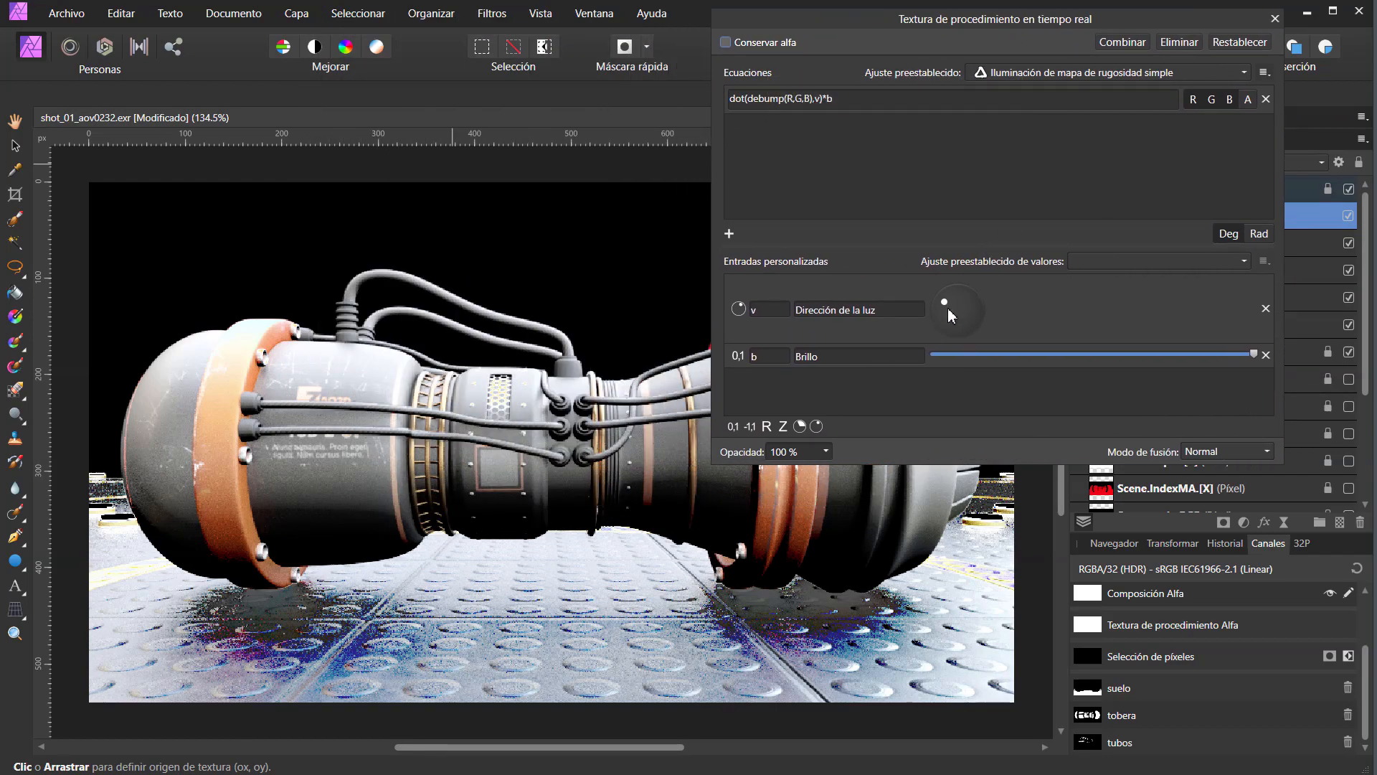
pyautogui.moveTo(948, 308)
pyautogui.mouseDown()
pyautogui.moveTo(954, 323)
pyautogui.moveTo(968, 317)
pyautogui.moveTo(945, 299)
pyautogui.mouseUp()
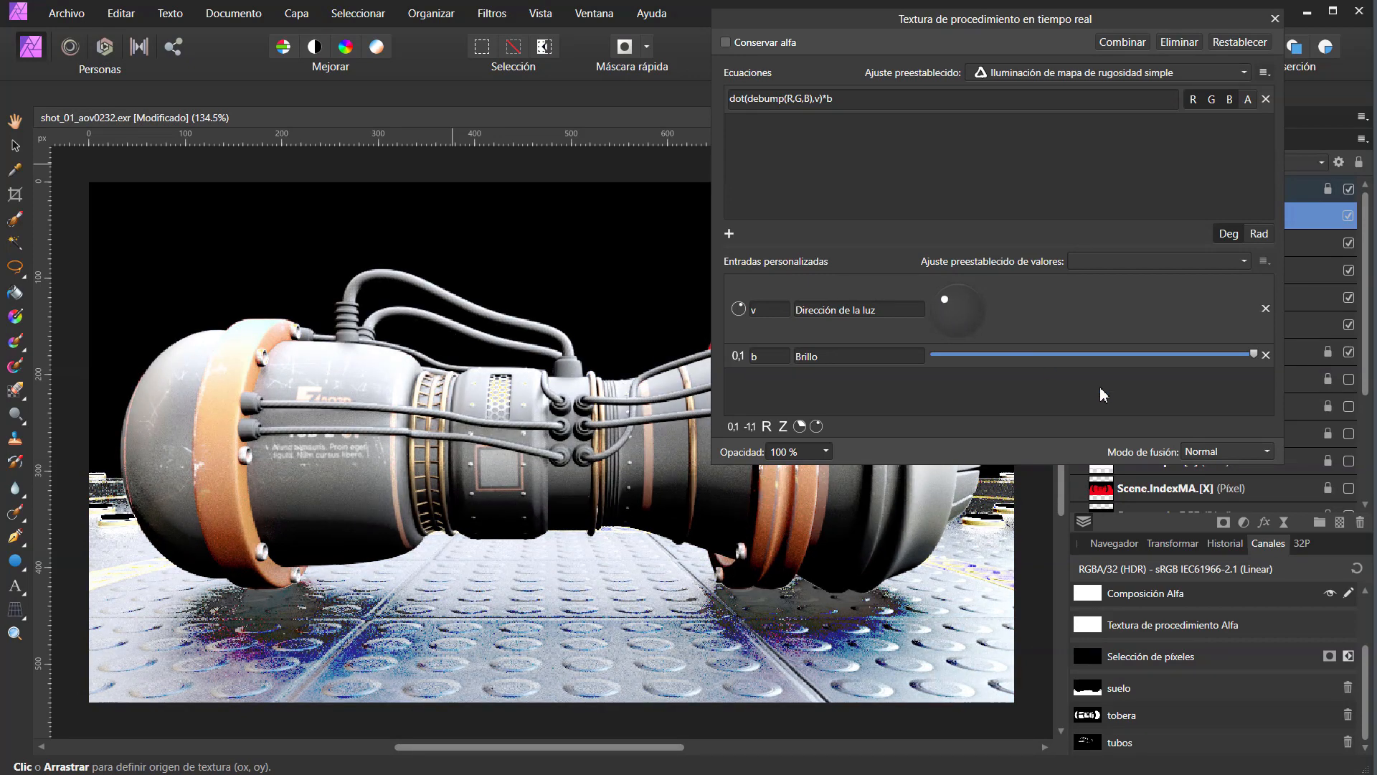
pyautogui.moveTo(1254, 356); pyautogui.dragTo(1035, 355)
pyautogui.moveTo(947, 303)
pyautogui.mouseDown()
pyautogui.moveTo(961, 311)
pyautogui.moveTo(940, 295)
pyautogui.moveTo(928, 311)
pyautogui.moveTo(940, 320)
pyautogui.mouseUp()
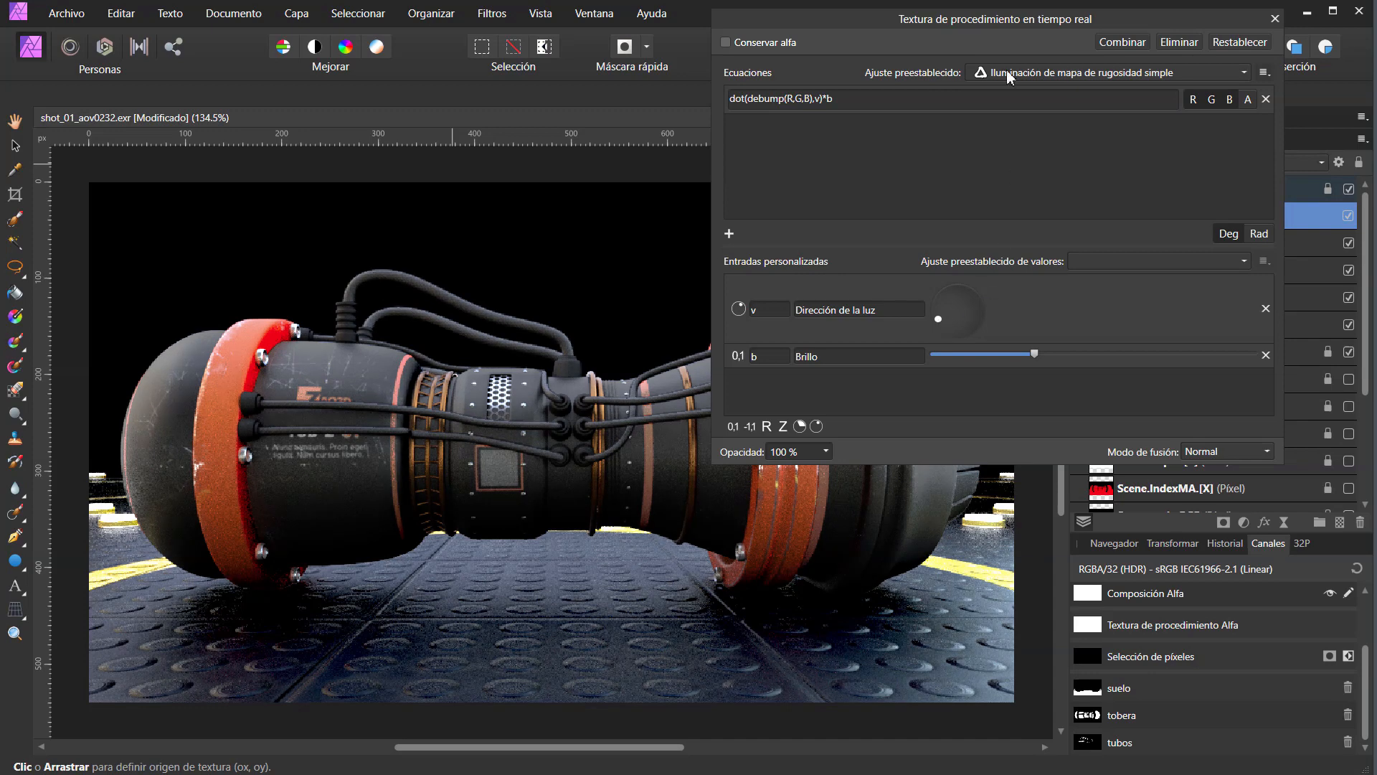
pyautogui.moveTo(853, 20); pyautogui.dragTo(130, 135)
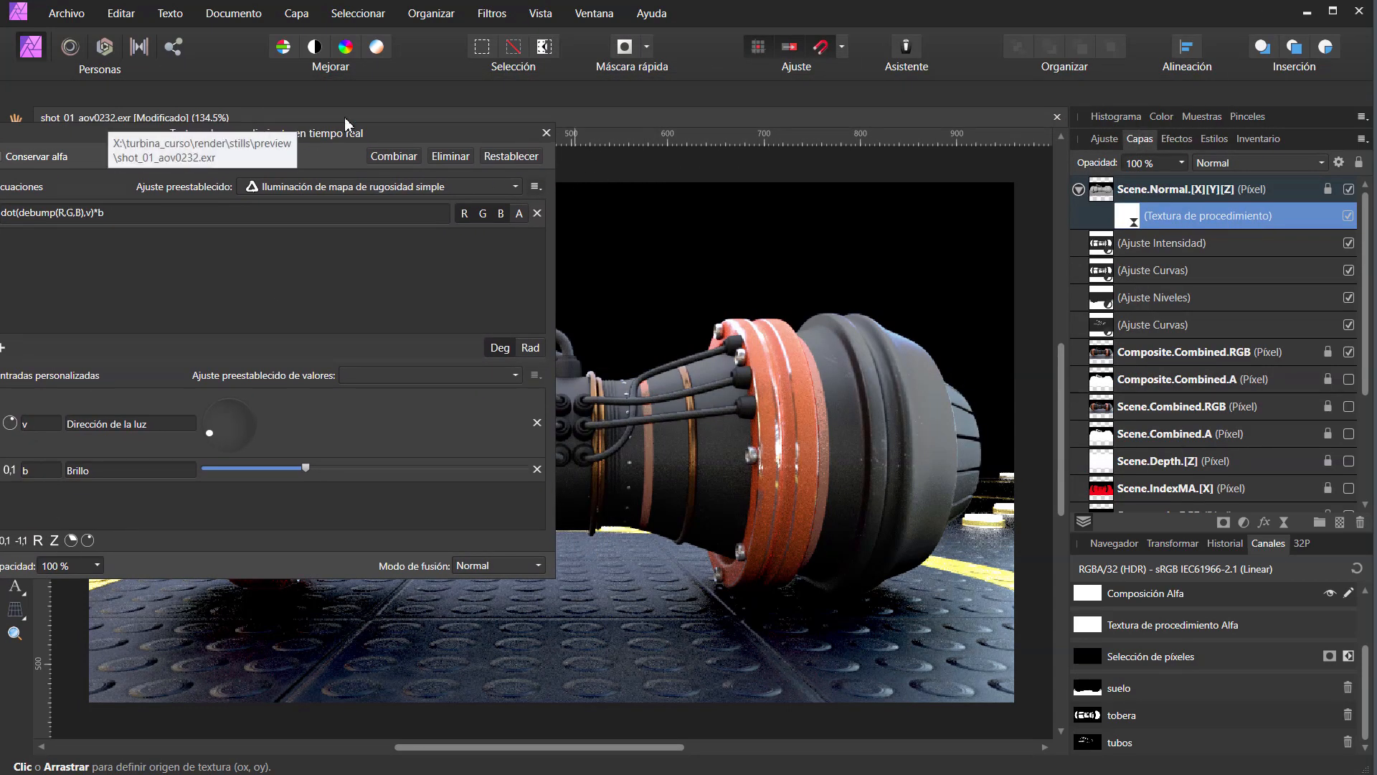
pyautogui.moveTo(345, 119); pyautogui.dragTo(1073, 181)
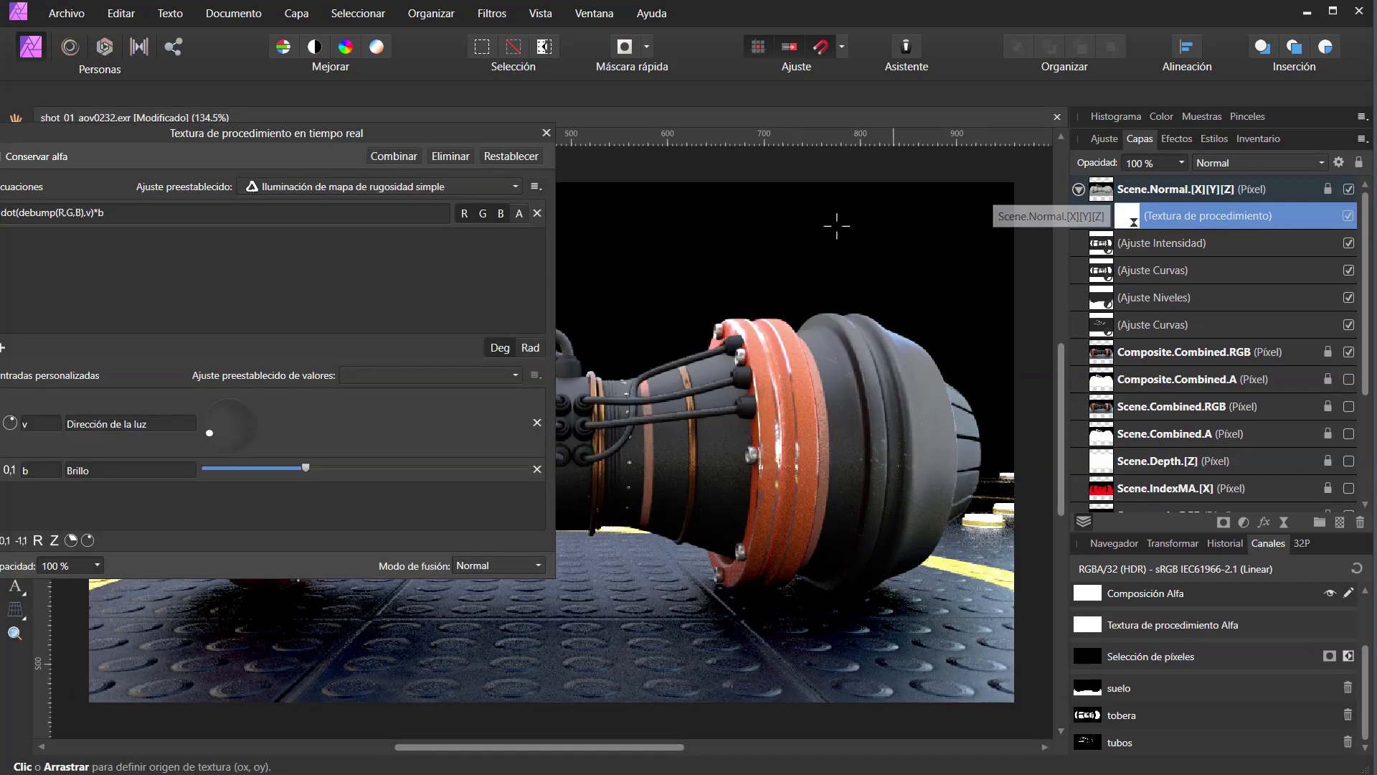
# Lower the opacity of the Scene.Normal.[X][Y][Z] layer to 15 % and toggle its visibility to check the effect.
pyautogui.click(1099, 194)
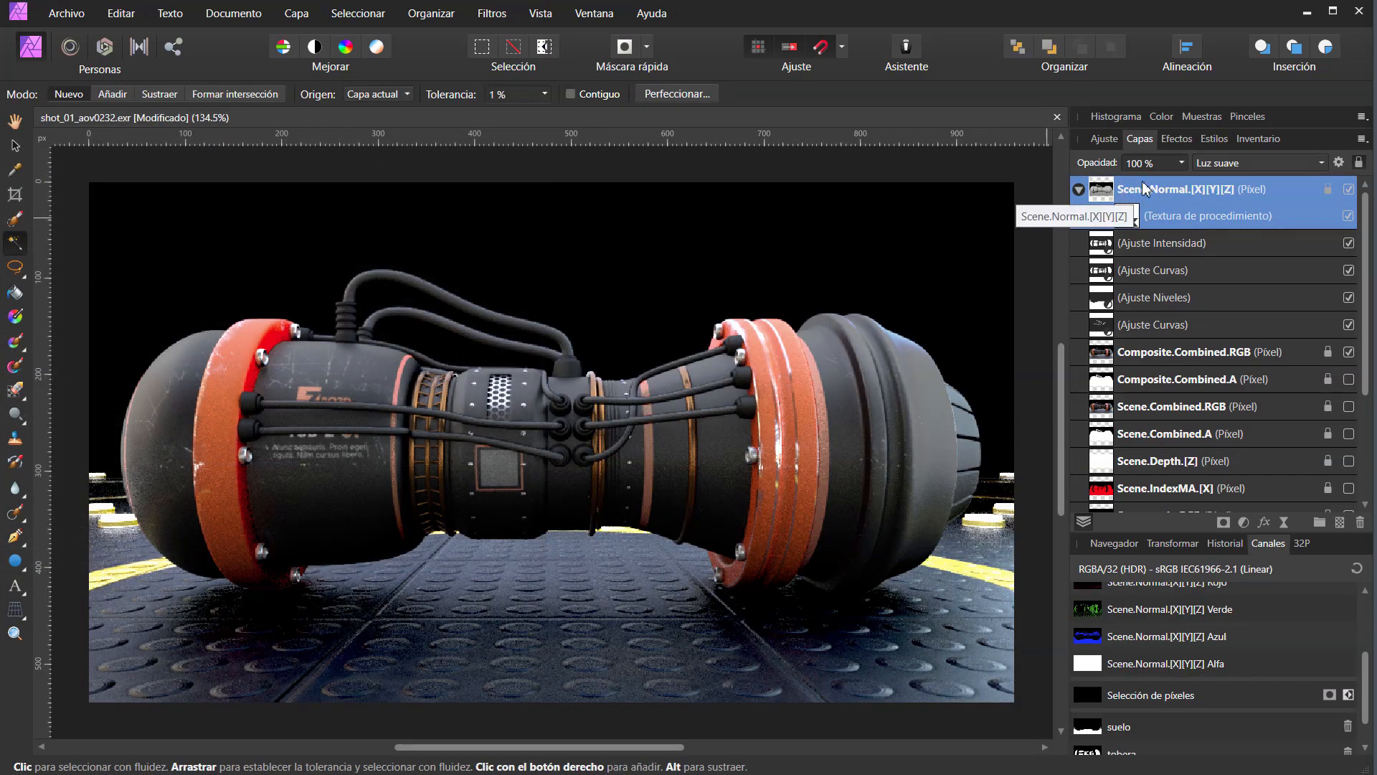
pyautogui.moveTo(1116, 164)
pyautogui.mouseDown()
pyautogui.moveTo(972, 176)
pyautogui.moveTo(1121, 180)
pyautogui.mouseUp()
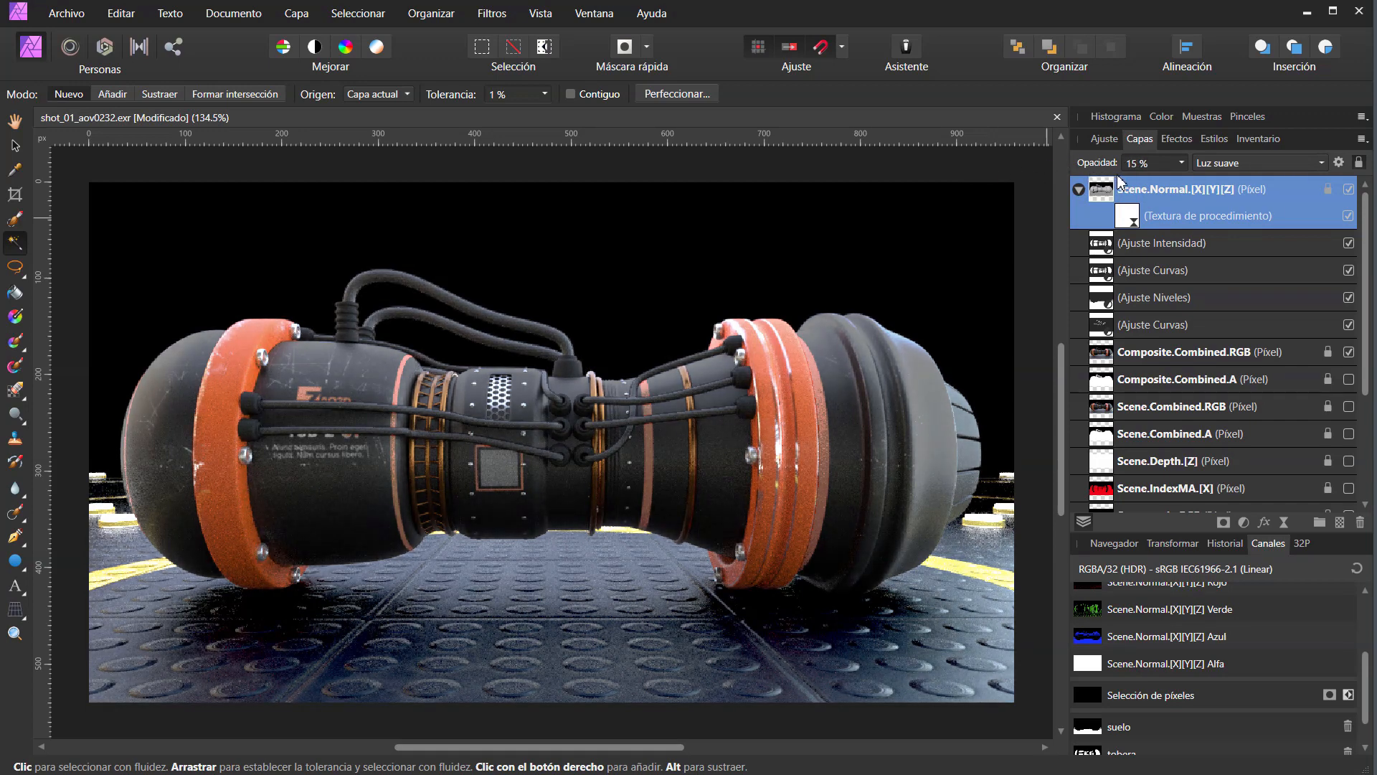
pyautogui.click(1349, 189)
# Raise Brillo to slightly over half in the nested procedural texture filter and aim Dirección de la luz to the far left.
pyautogui.doubleClick(1250, 210)
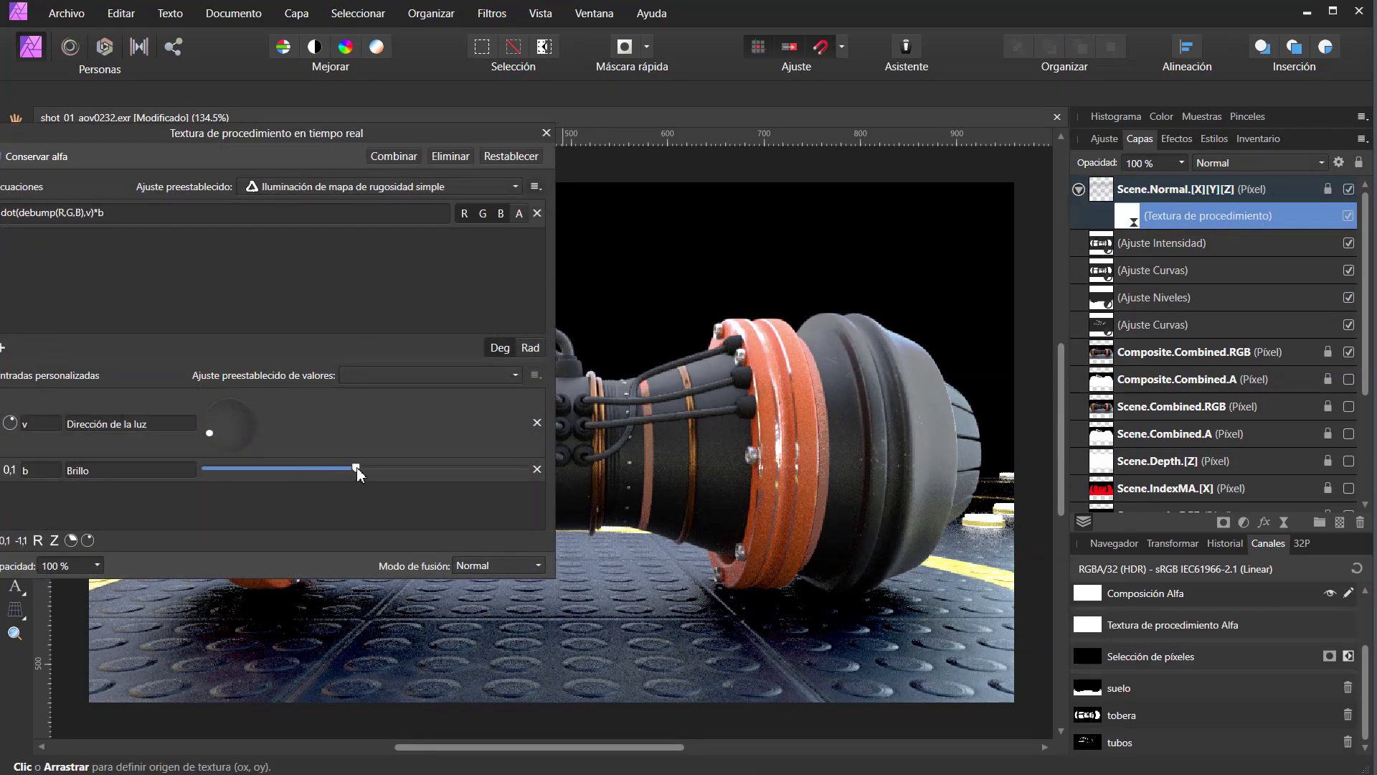
pyautogui.moveTo(355, 467); pyautogui.dragTo(361, 468)
pyautogui.moveTo(209, 432)
pyautogui.mouseDown()
pyautogui.moveTo(264, 437)
pyautogui.moveTo(238, 447)
pyautogui.moveTo(205, 420)
pyautogui.mouseUp()
pyautogui.moveTo(361, 468); pyautogui.dragTo(403, 469)
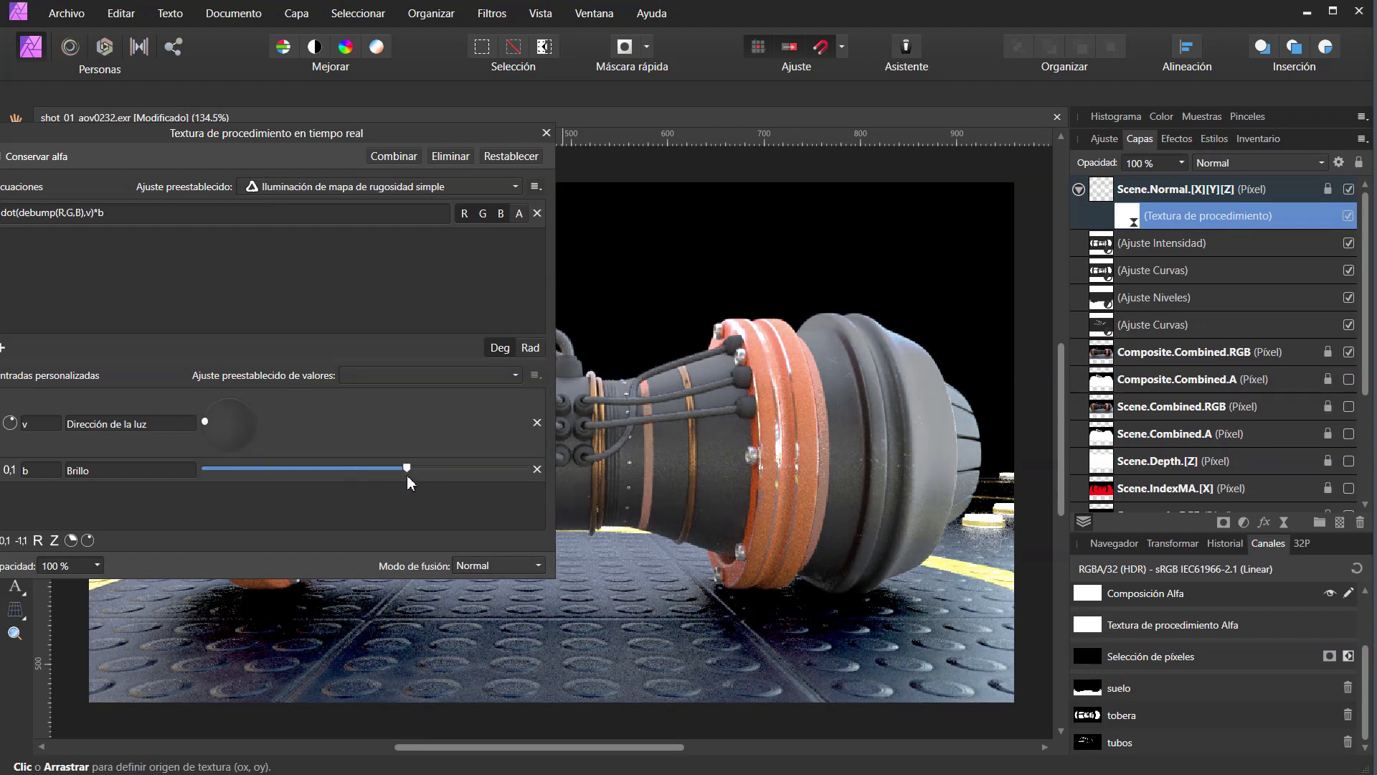
# Toggle the visibility of Scene.Normal.[X][Y][Z] repeatedly to compare the render with and without the relighting.
pyautogui.click(1262, 189)
pyautogui.click(1349, 190)
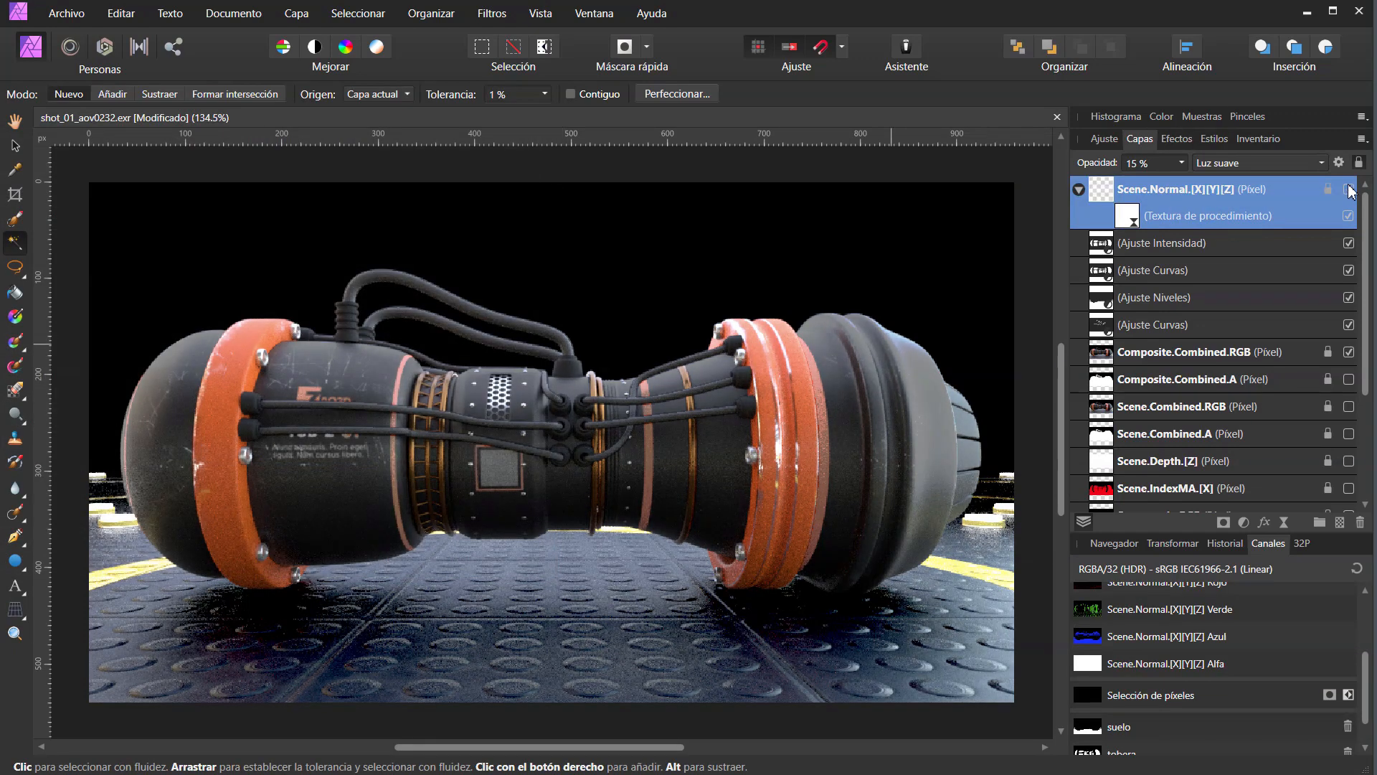
pyautogui.click(1349, 190)
pyautogui.click(1349, 190)
pyautogui.click(1349, 190)
pyautogui.click(1350, 190)
# Show Scene.Normal.[X][Y][Z] and, in its procedural texture filter, aim Dirección de la luz right of centre and reduce Brillo to about a third.
pyautogui.click(1221, 215)
pyautogui.doubleClick(1128, 217)
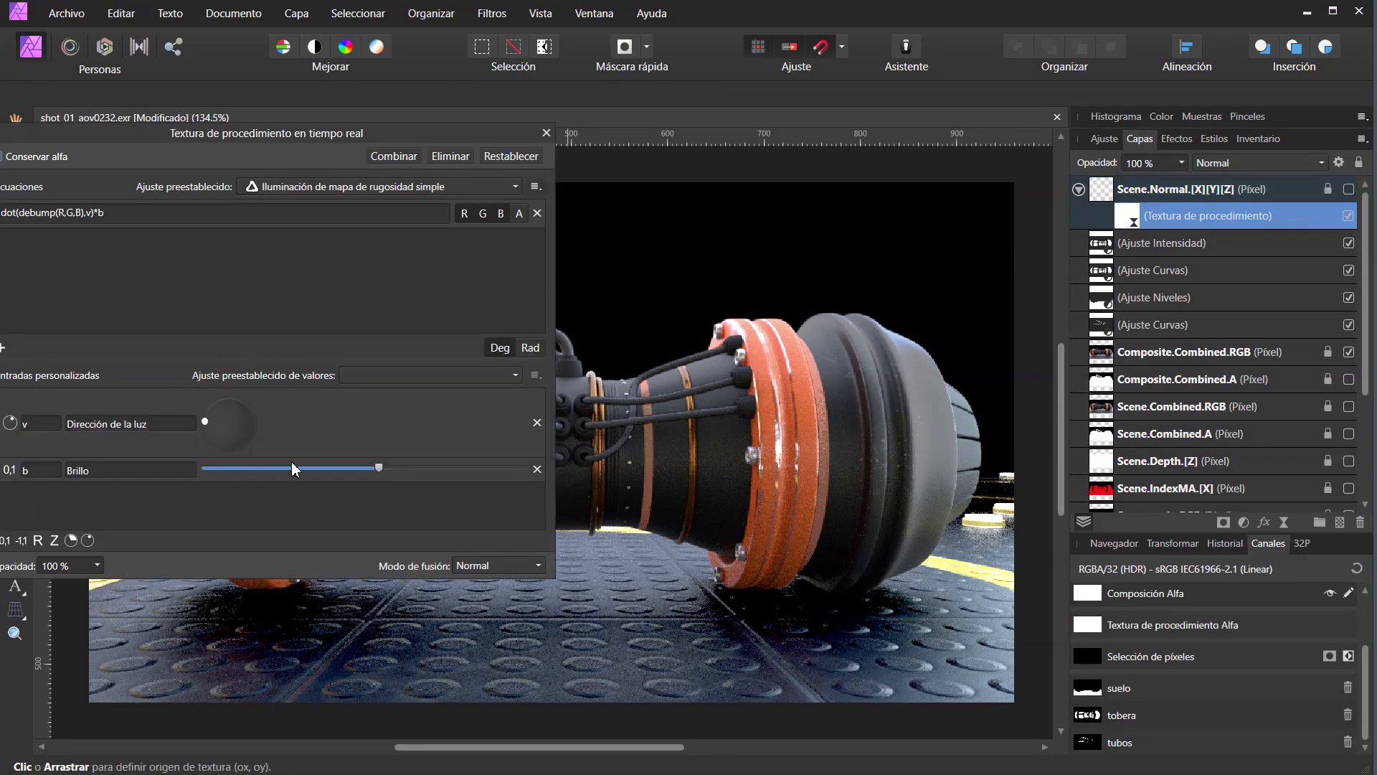
pyautogui.click(1349, 189)
pyautogui.click(242, 424)
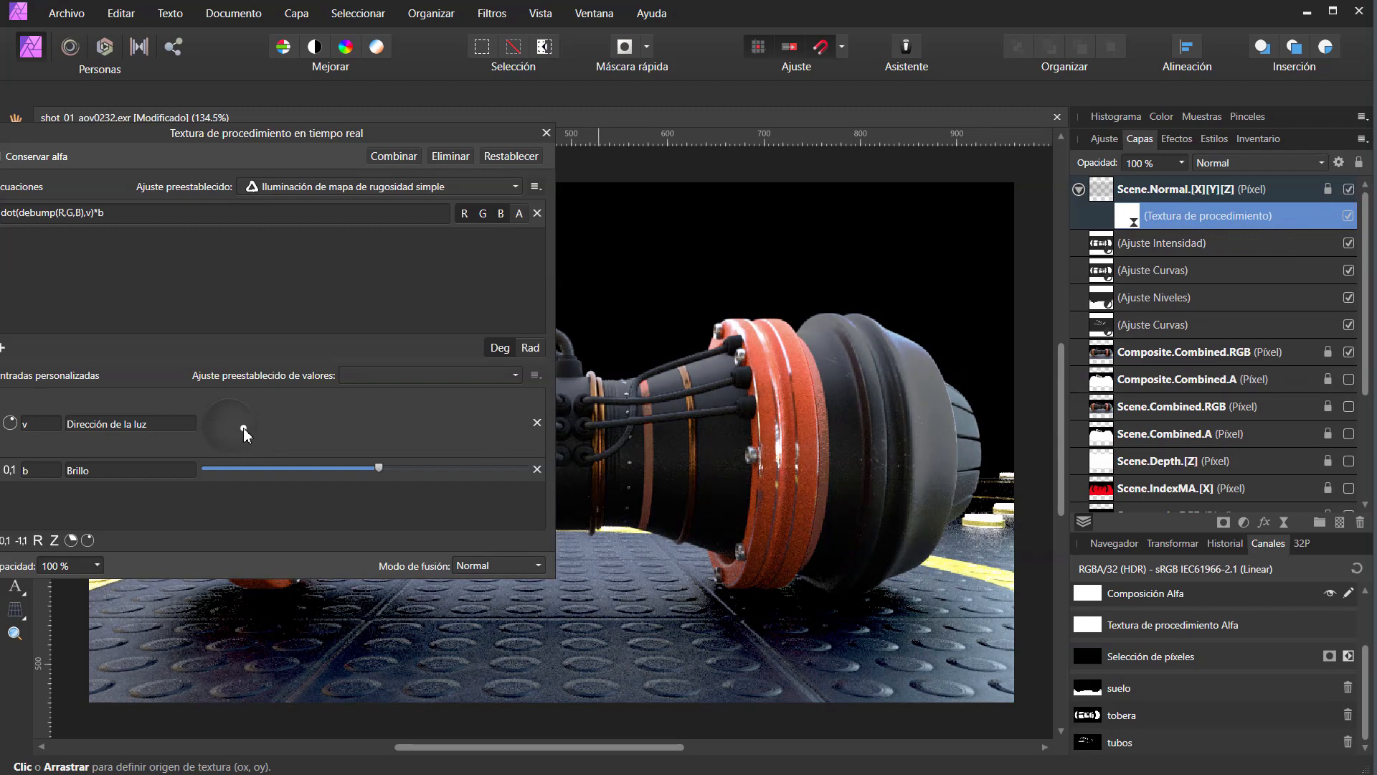
pyautogui.moveTo(379, 468); pyautogui.dragTo(310, 477)
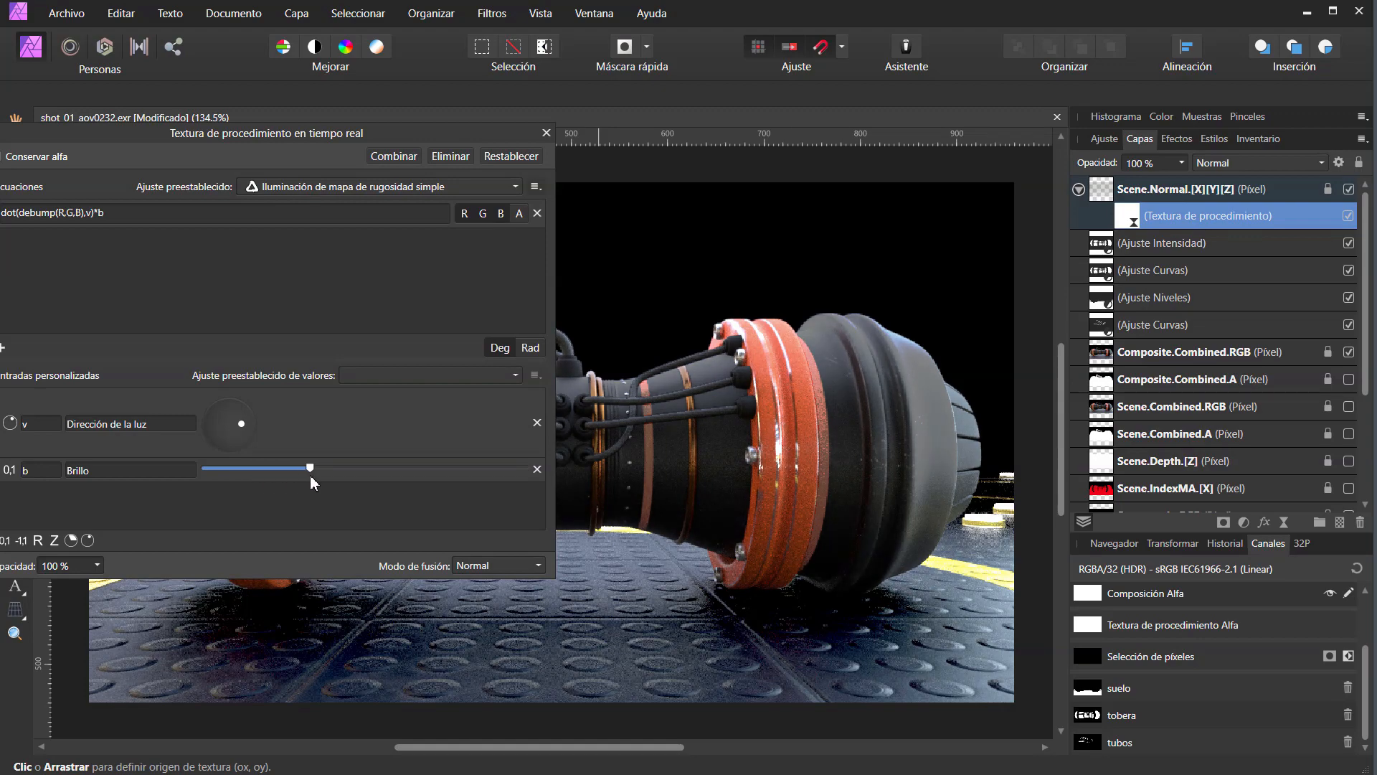
# Preview other blend modes for the Scene.Normal.[X][Y][Z] layer and set it to Aclarar.
pyautogui.click(1220, 165)
pyautogui.click(1224, 168)
pyautogui.click(1160, 189)
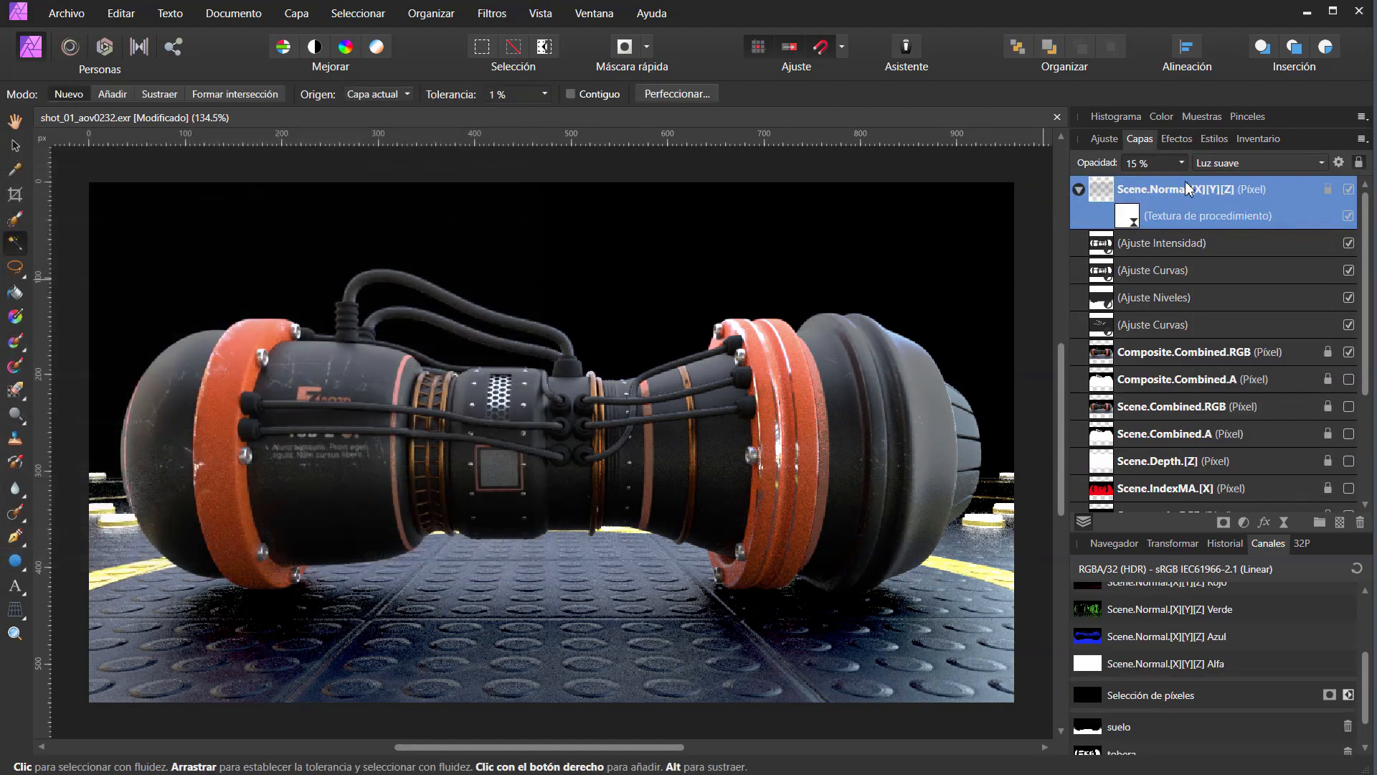
pyautogui.click(1255, 163)
pyautogui.scroll(-3, 1234, 430)
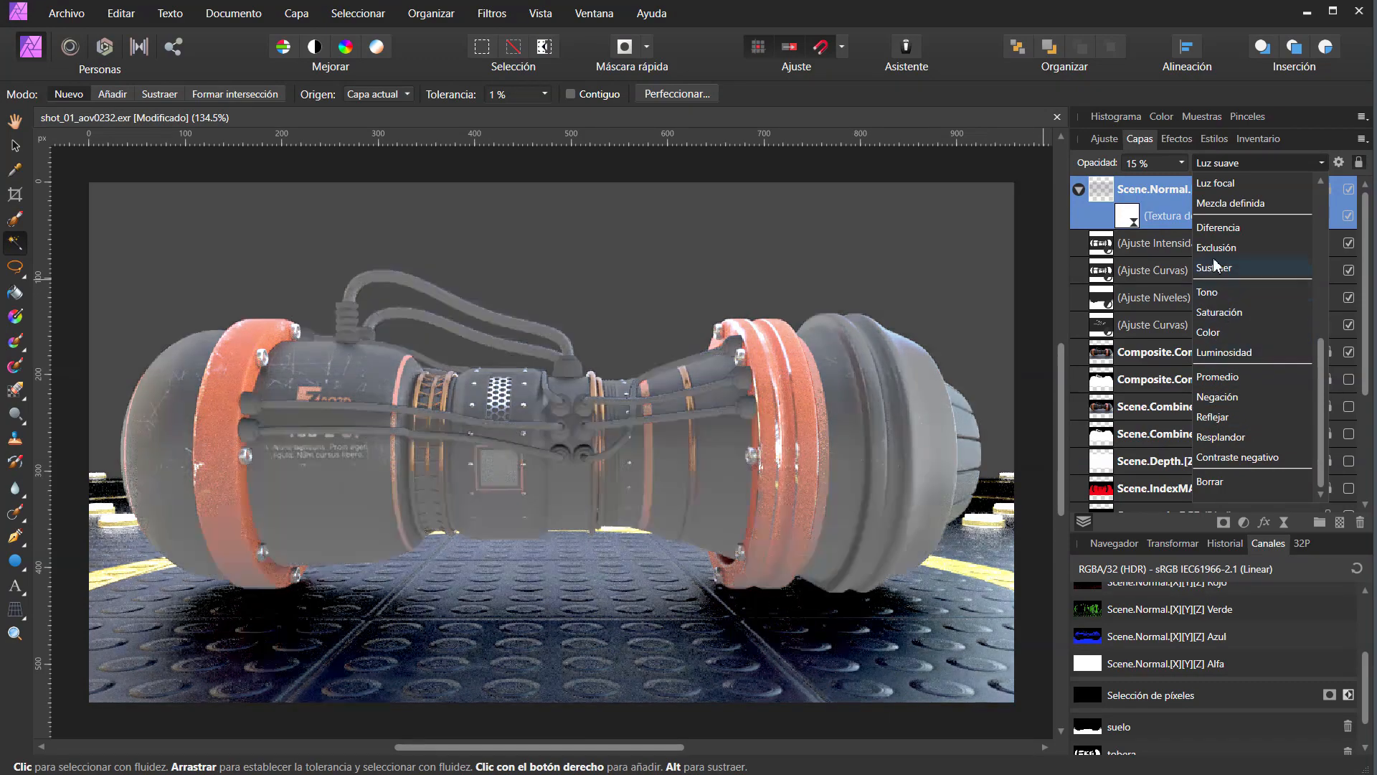
pyautogui.scroll(5, 1220, 309)
pyautogui.click(1187, 191)
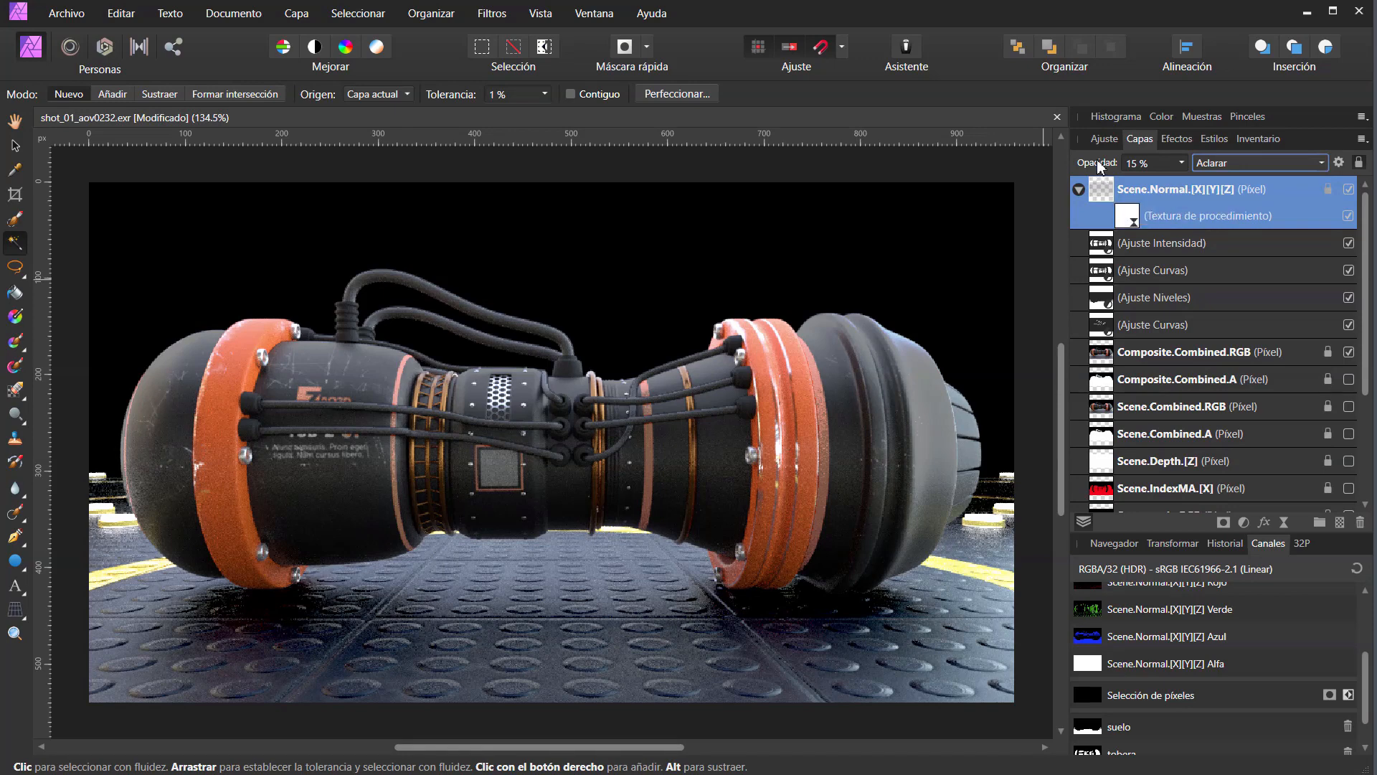
# Set the opacity of Scene.Normal.[X][Y][Z] to 26 % and toggle the layer off and on to compare.
pyautogui.moveTo(1088, 162); pyautogui.dragTo(1126, 185)
pyautogui.click(1348, 190)
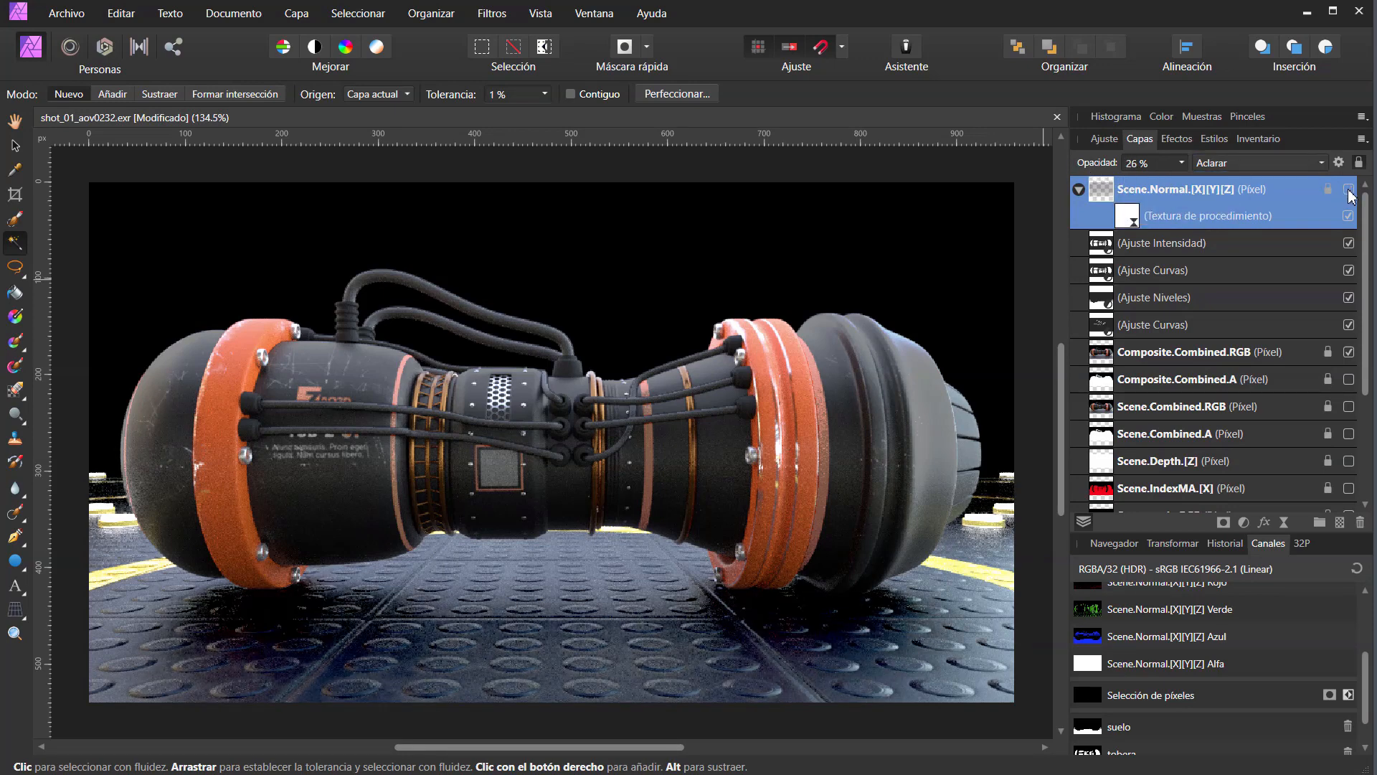
pyautogui.click(1349, 191)
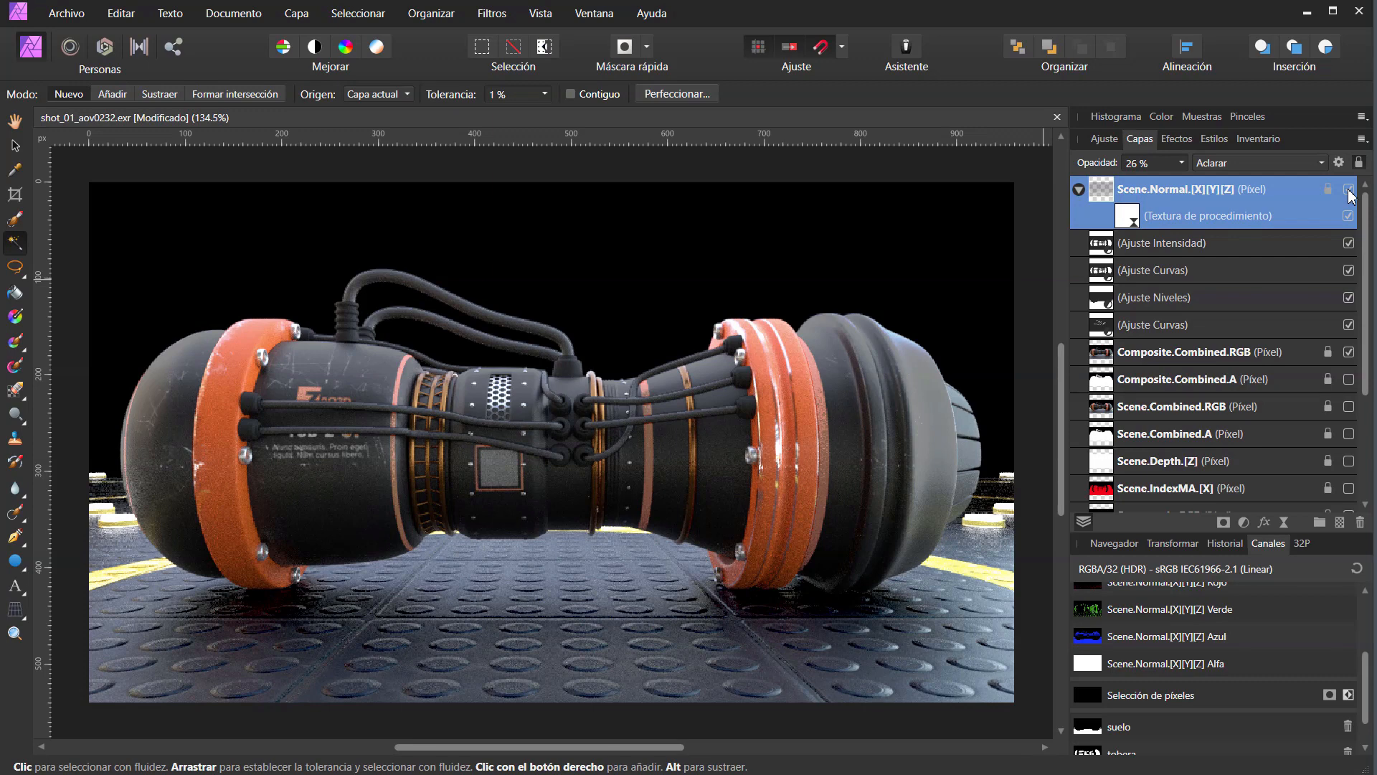